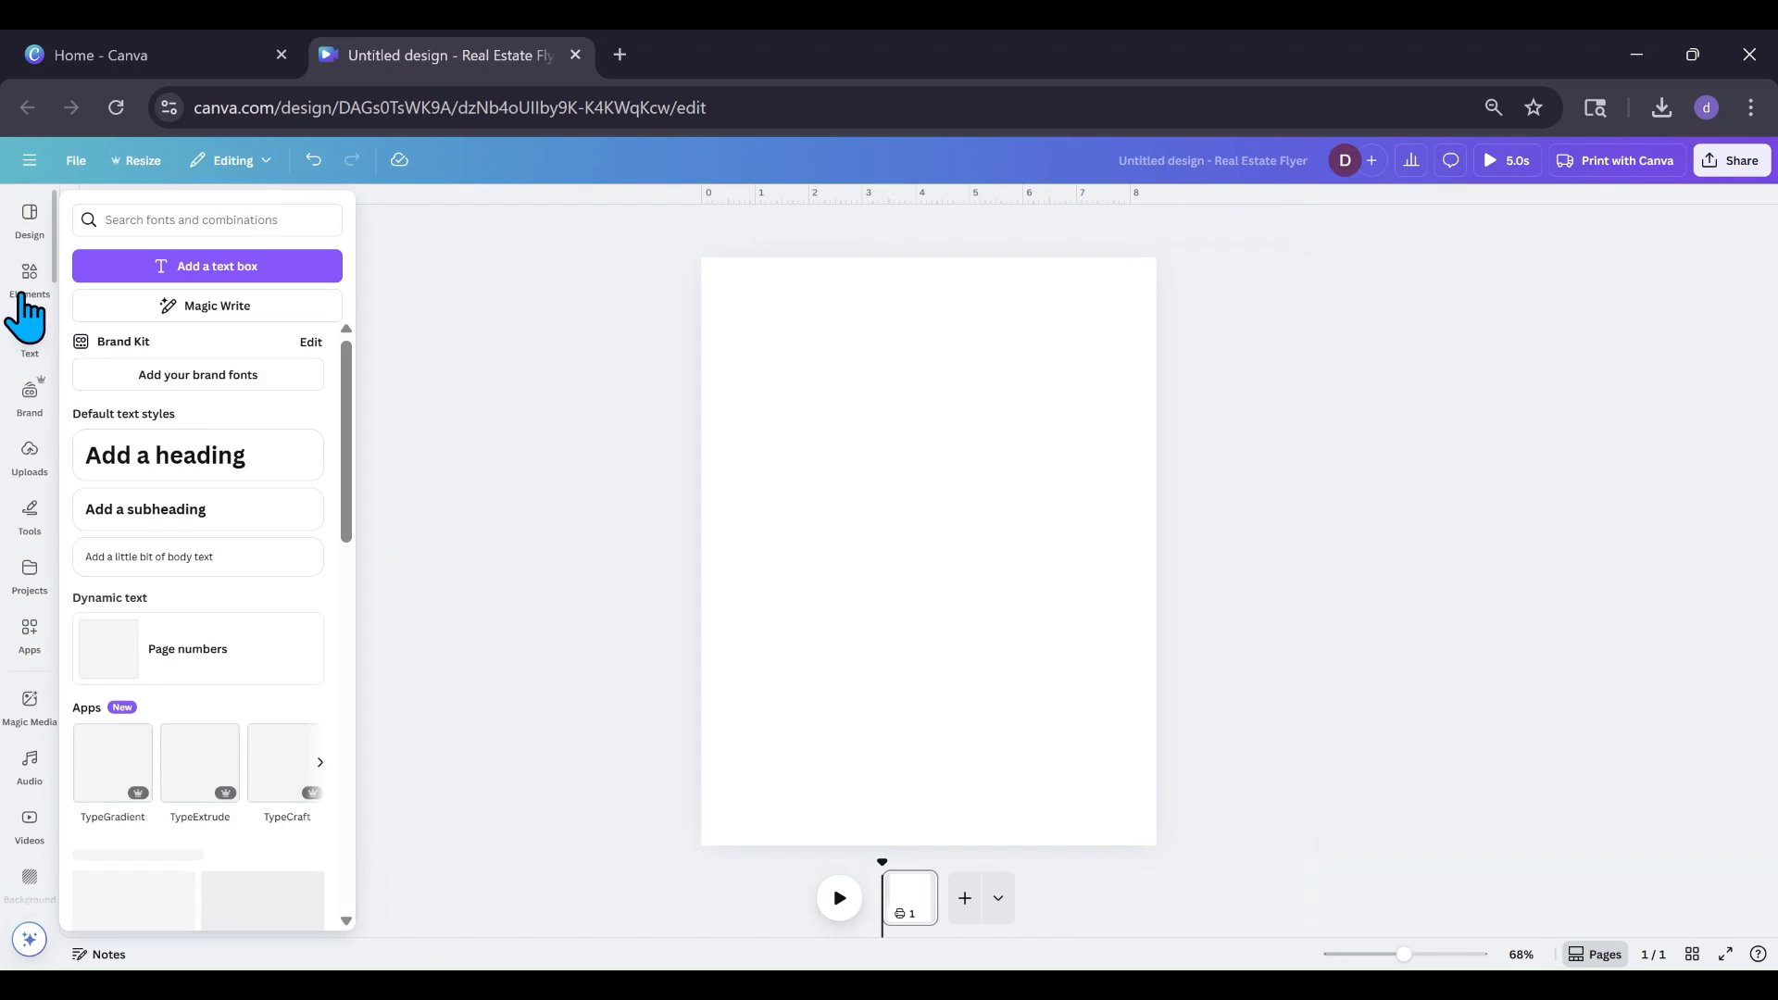
Step: Search the elements library for "record" and limit the results to photos
{"action": "left_click", "coordinate": [29, 278]}
{"action": "left_click", "coordinate": [183, 212]}
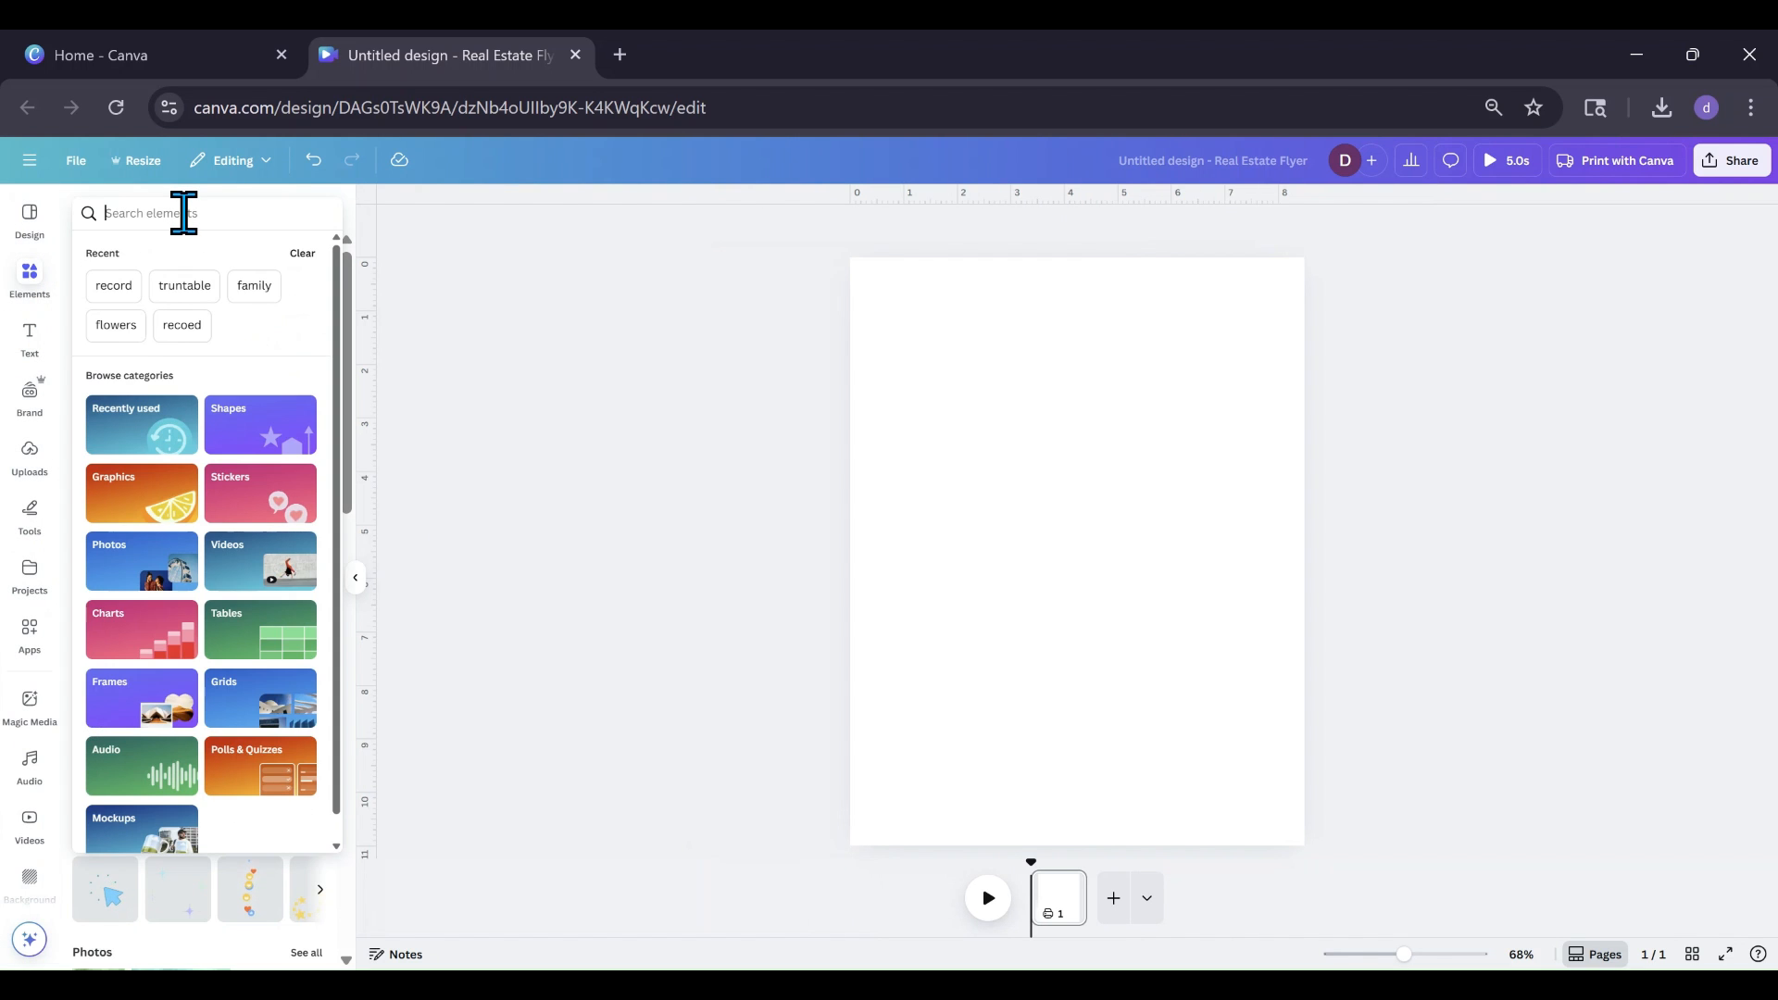
{"action": "type", "text": "record"}
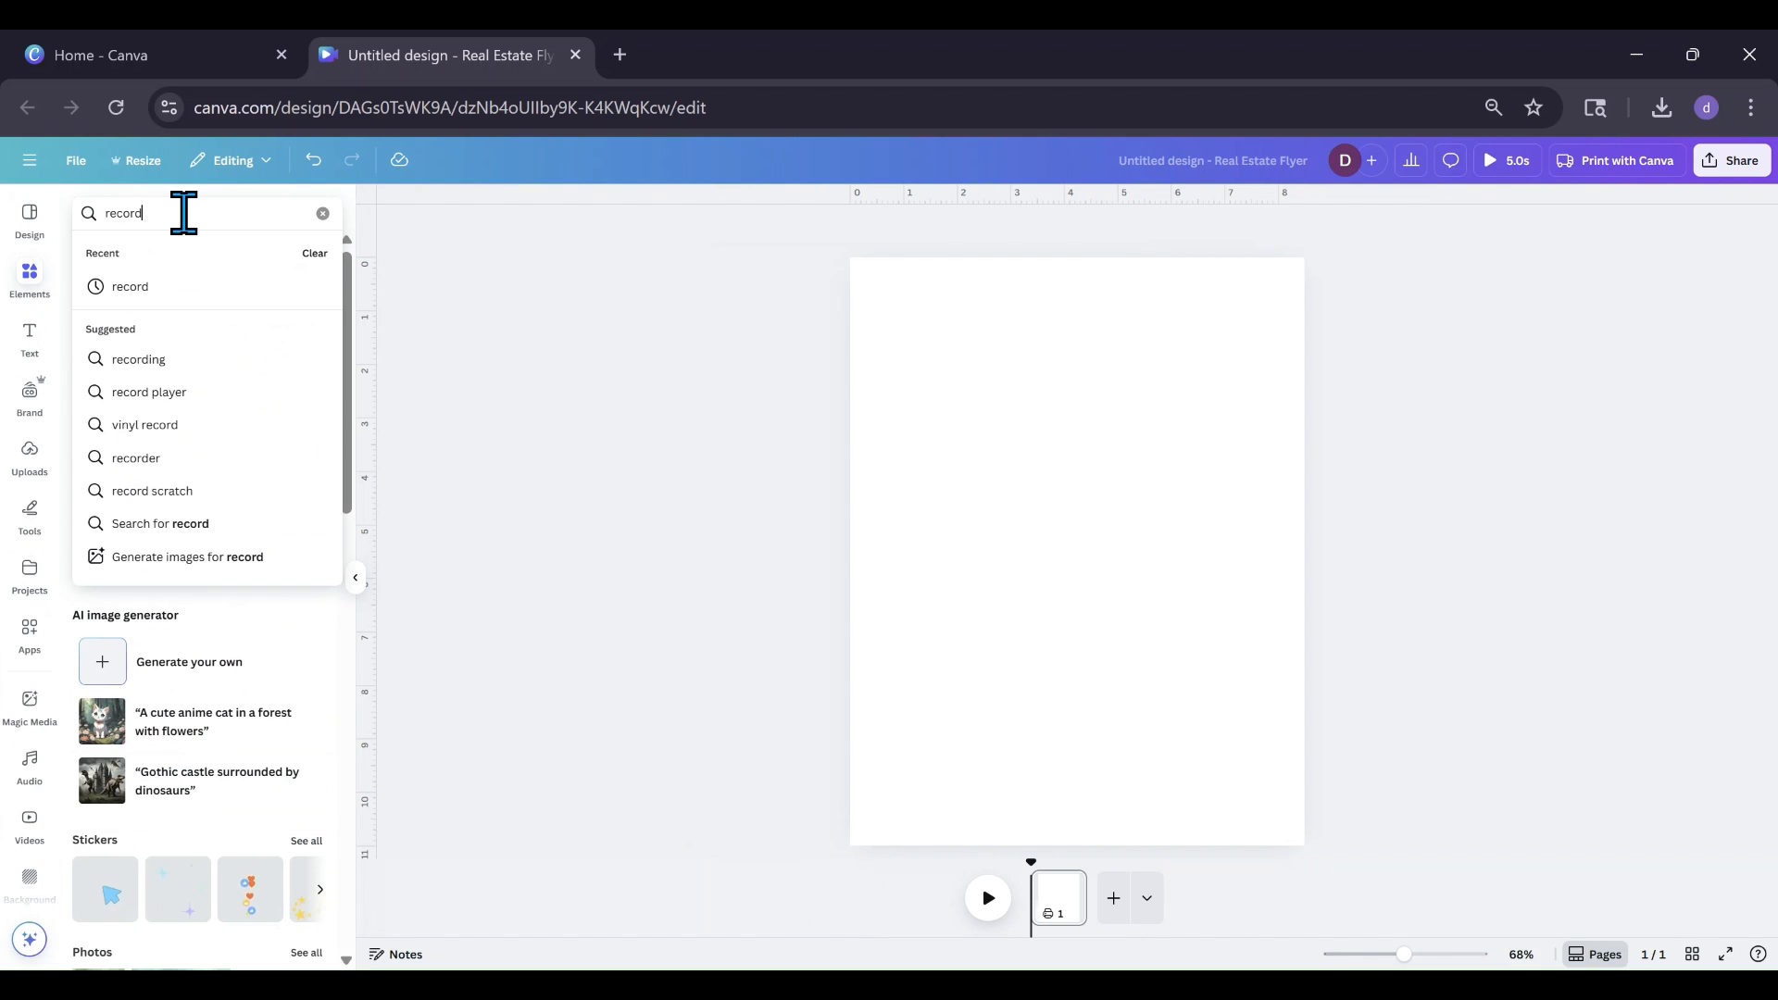
{"action": "key", "text": "Return"}
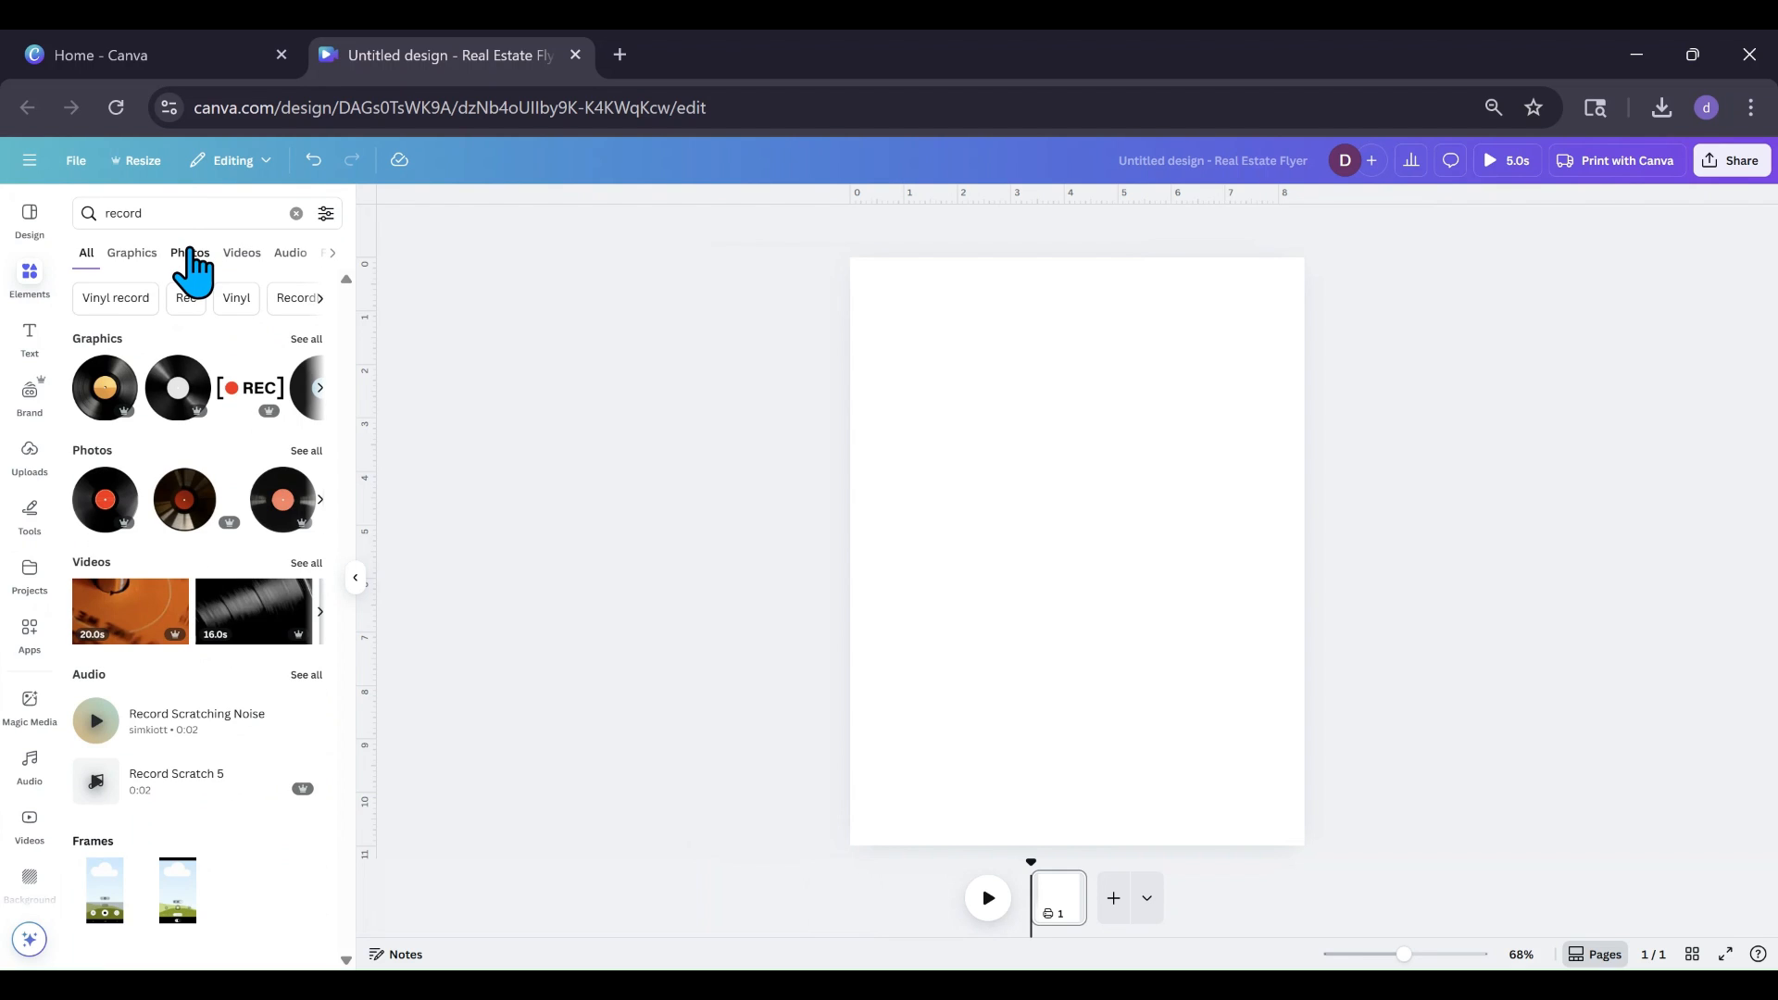
{"action": "left_click", "coordinate": [192, 261]}
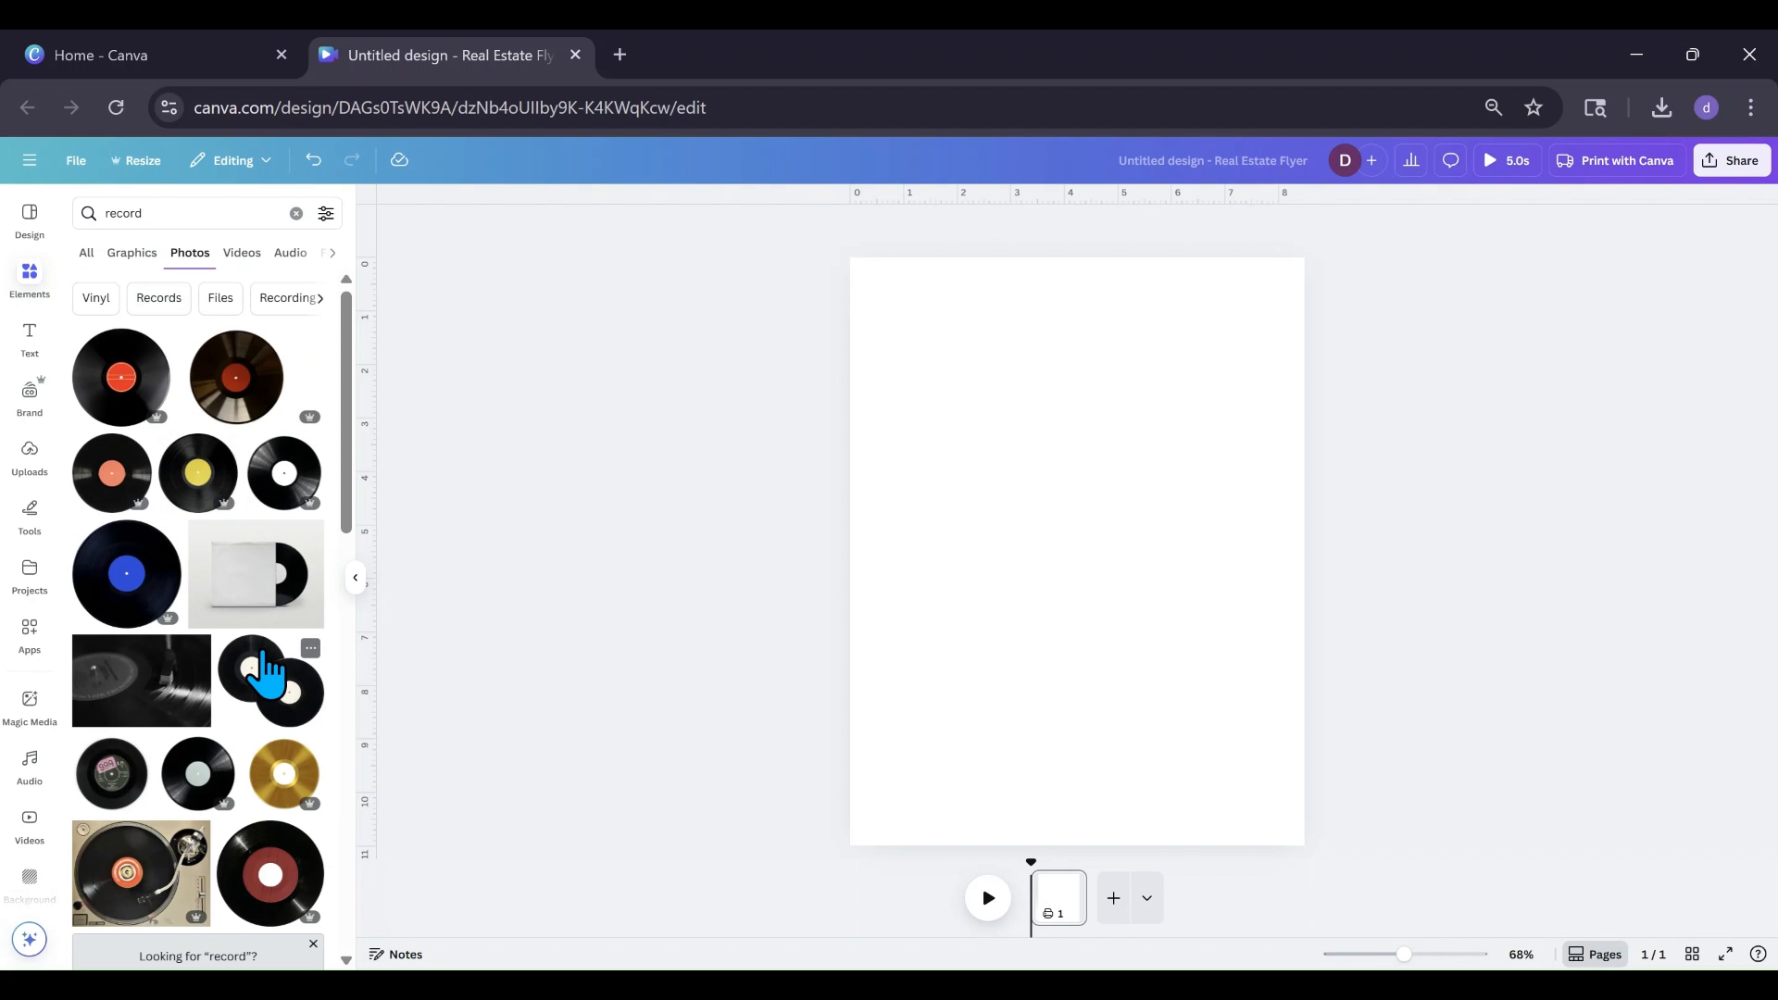
Step: Add the black vinyl record photo with the blue centre label to the page and collapse the elements library
{"action": "scroll", "coordinate": [231, 781], "scroll_direction": "down", "scroll_amount": 5}
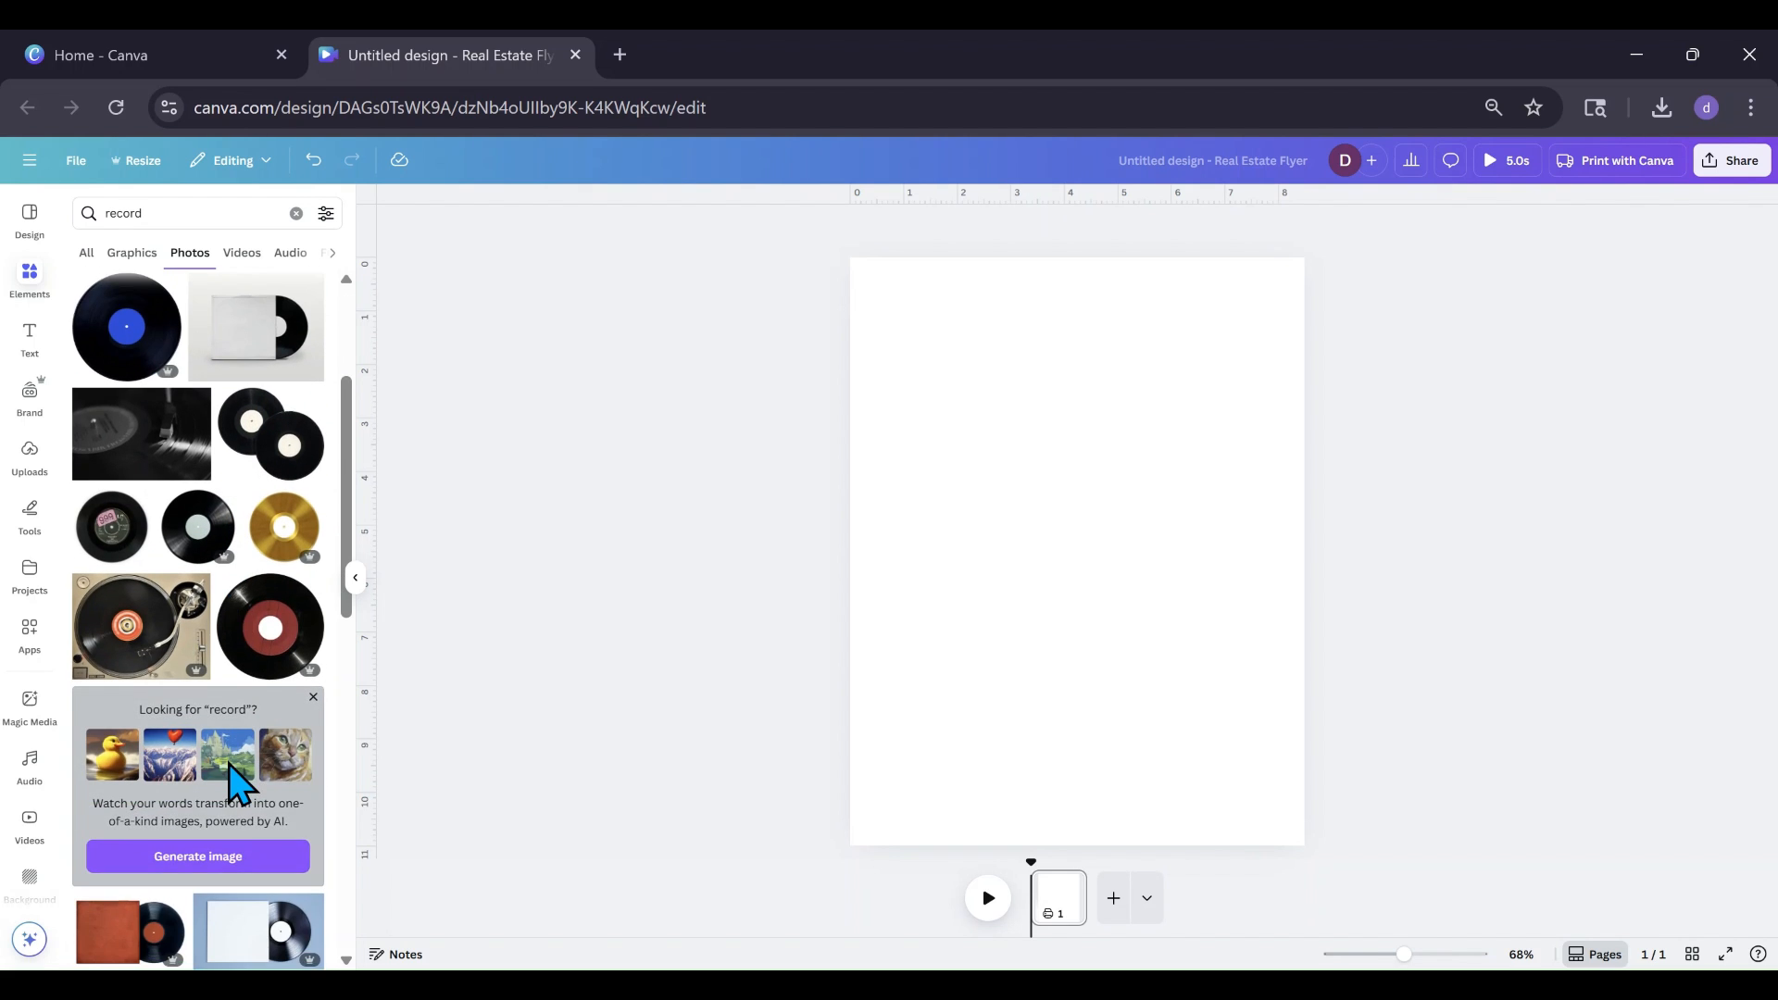
{"action": "scroll", "coordinate": [231, 782], "scroll_direction": "down", "scroll_amount": 5}
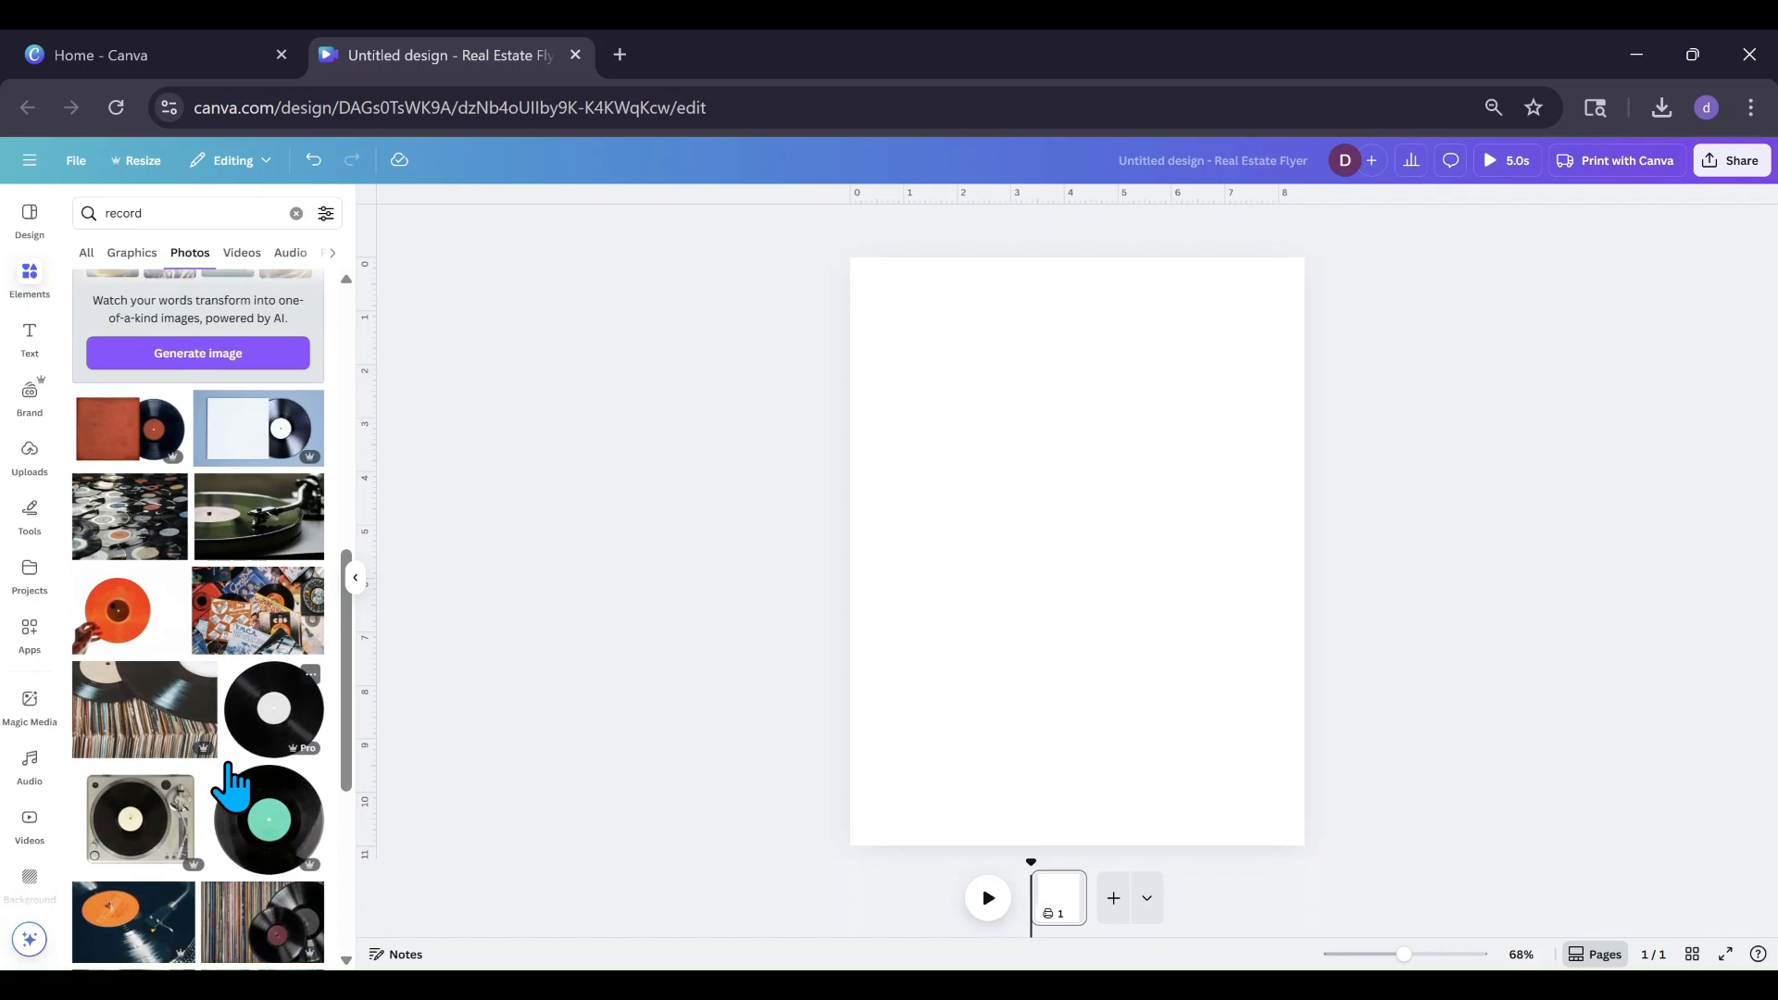
{"action": "scroll", "coordinate": [231, 782], "scroll_direction": "down", "scroll_amount": 2}
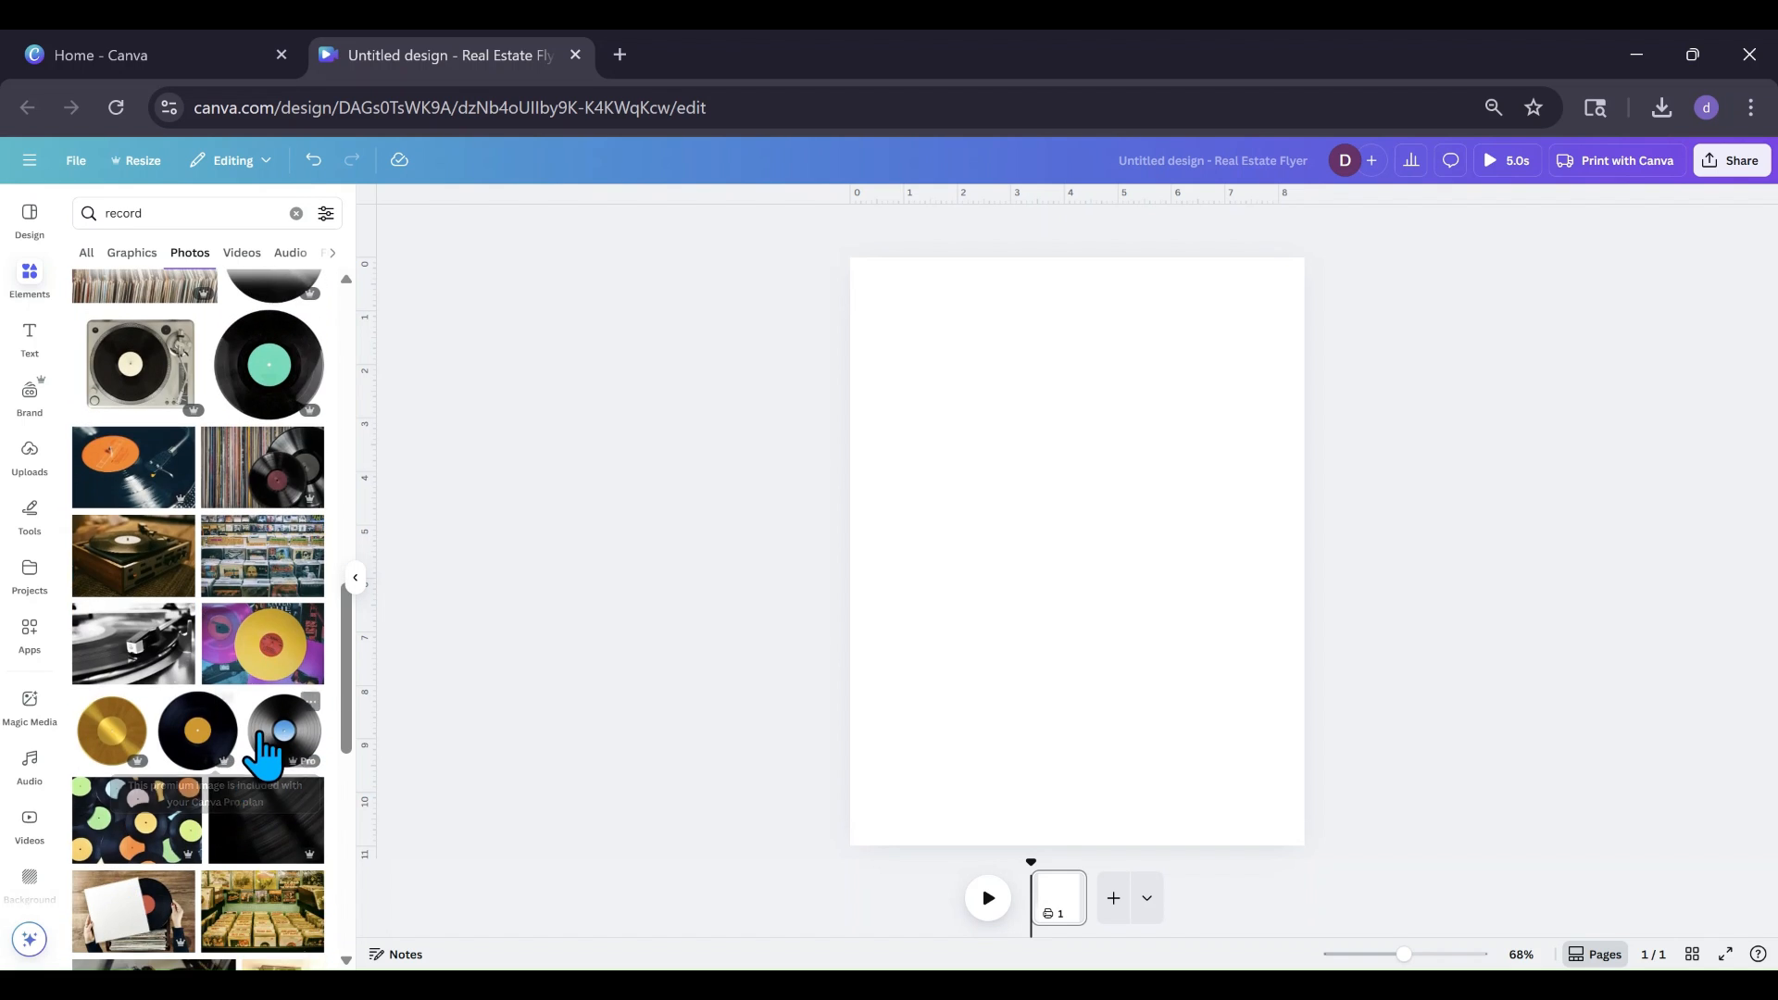
{"action": "left_click", "coordinate": [310, 705]}
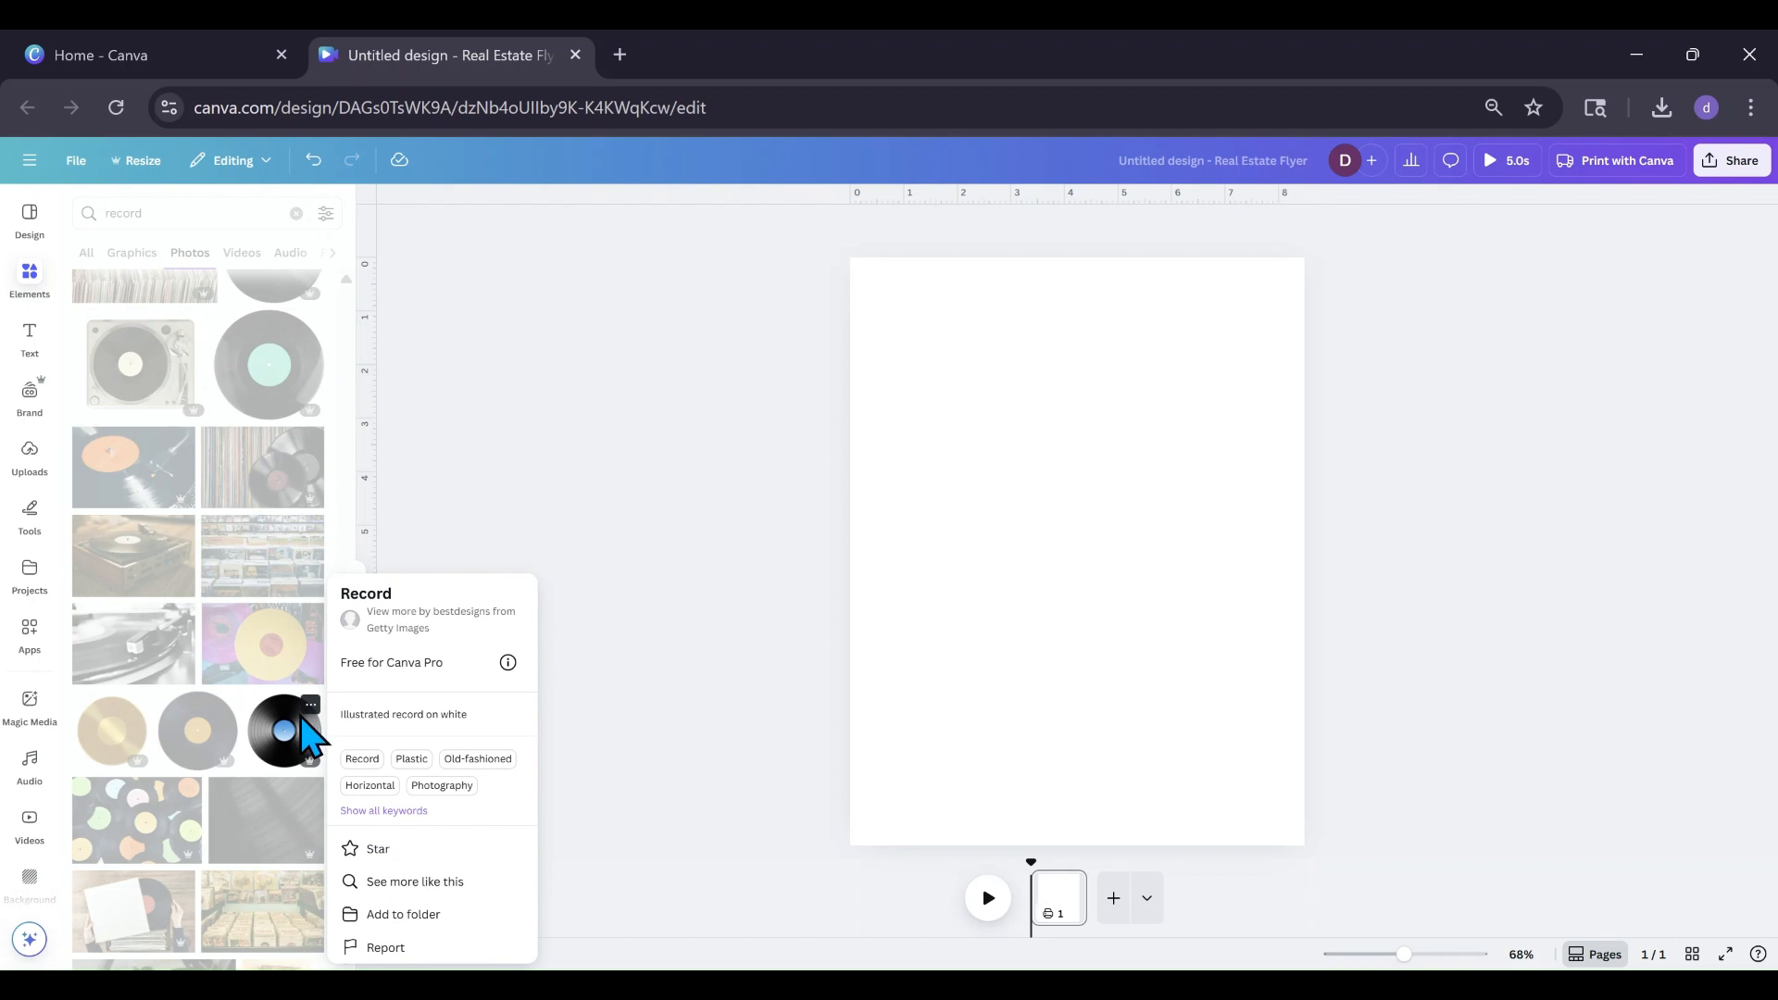
{"action": "left_click", "coordinate": [280, 736]}
{"action": "left_click", "coordinate": [280, 736]}
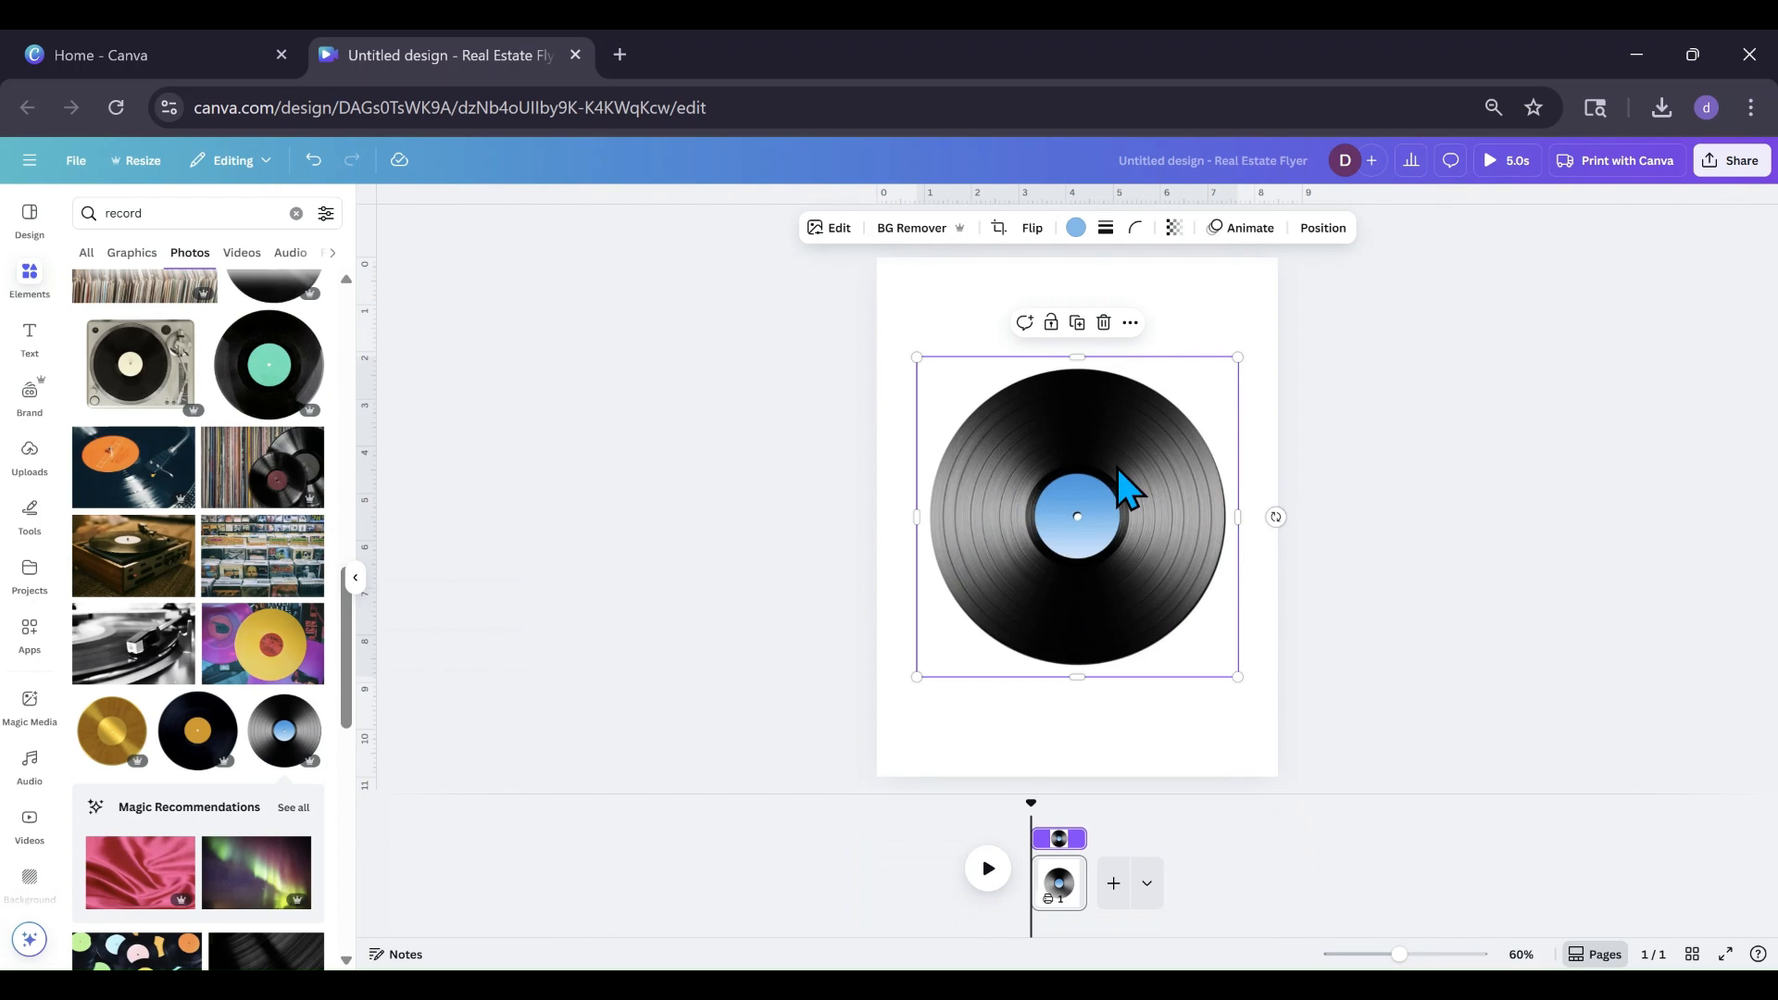
{"action": "left_click", "coordinate": [358, 589]}
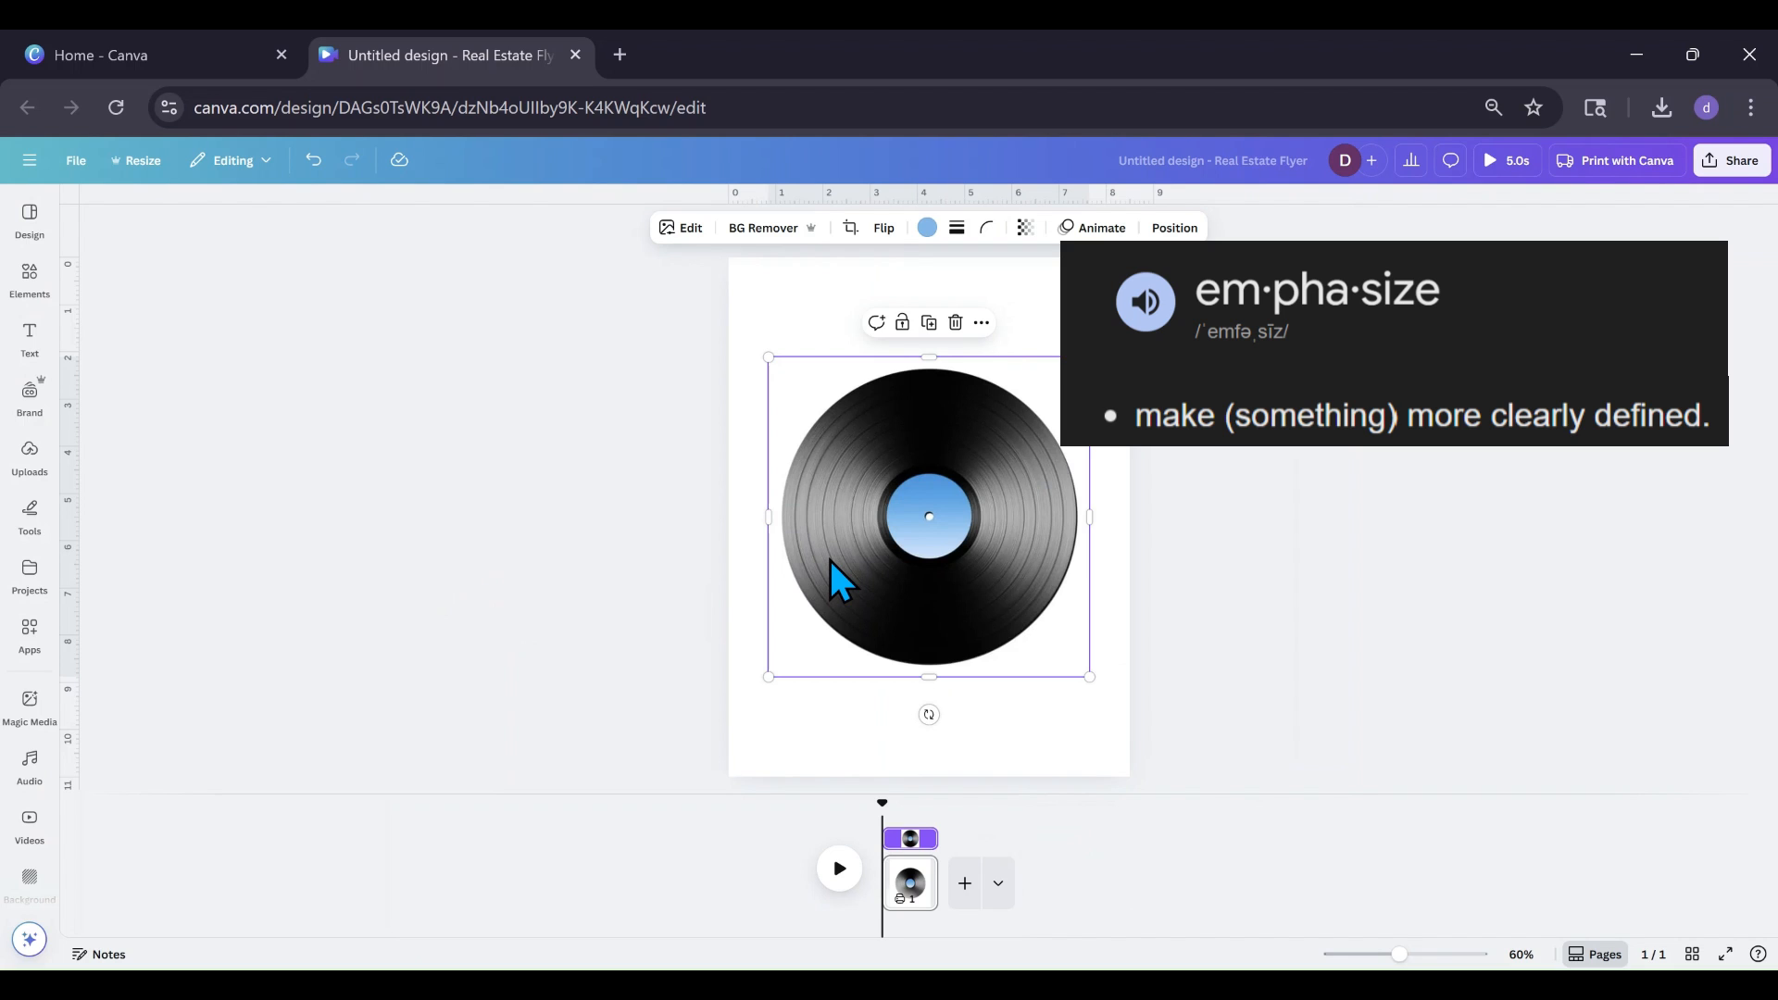
Step: Adjust the record image's texture by setting both Sharpness and Clarity to 100
{"action": "left_click", "coordinate": [685, 232]}
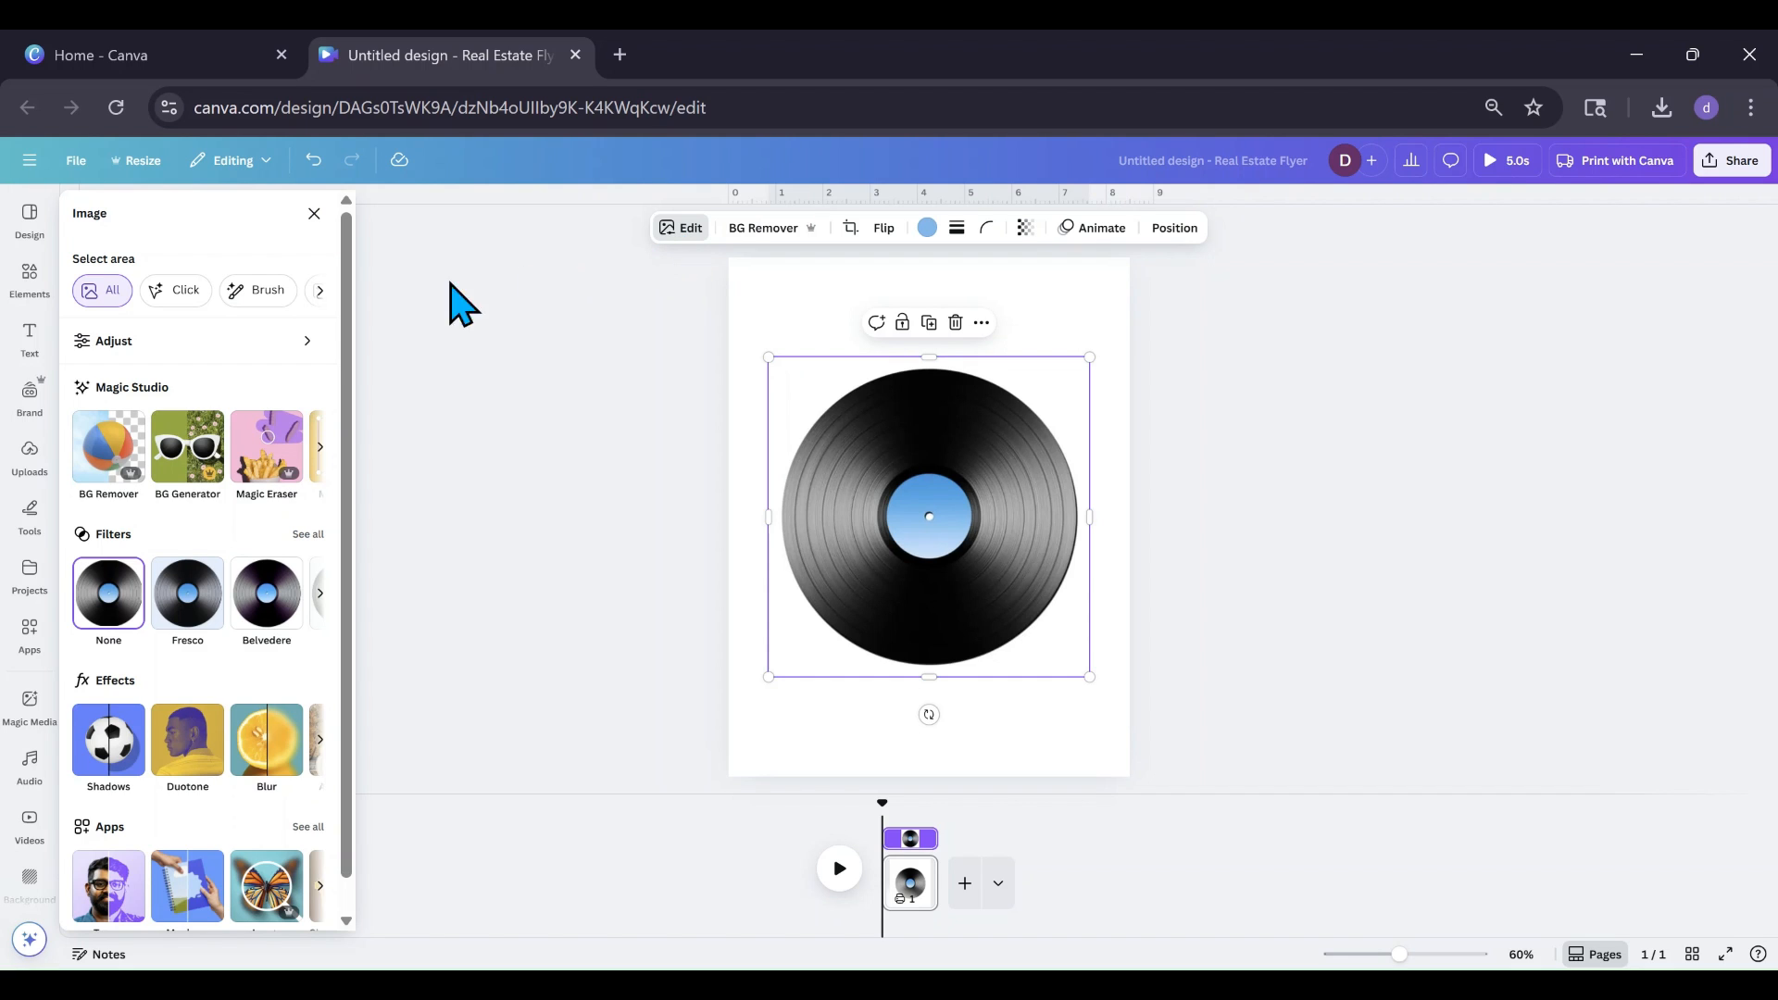
{"action": "left_click", "coordinate": [222, 350]}
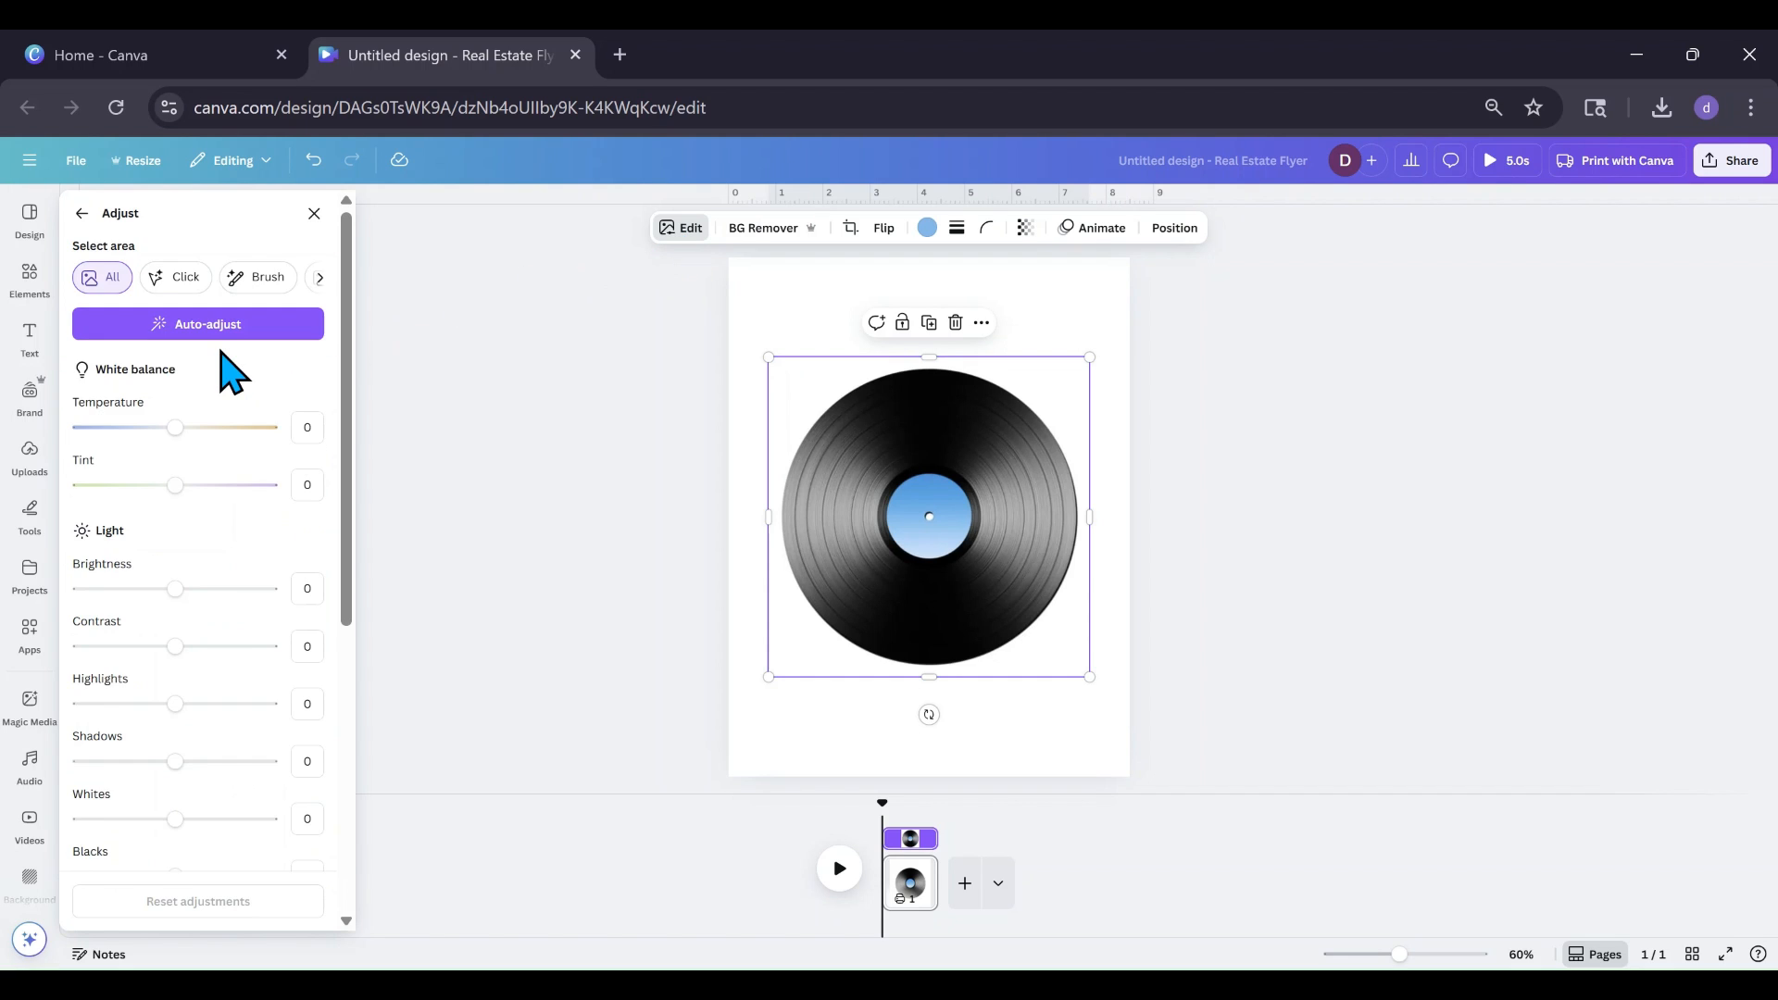
{"action": "scroll", "coordinate": [204, 417], "scroll_direction": "down", "scroll_amount": 5}
{"action": "left_click_drag", "start_coordinate": [167, 725], "coordinate": [298, 753]}
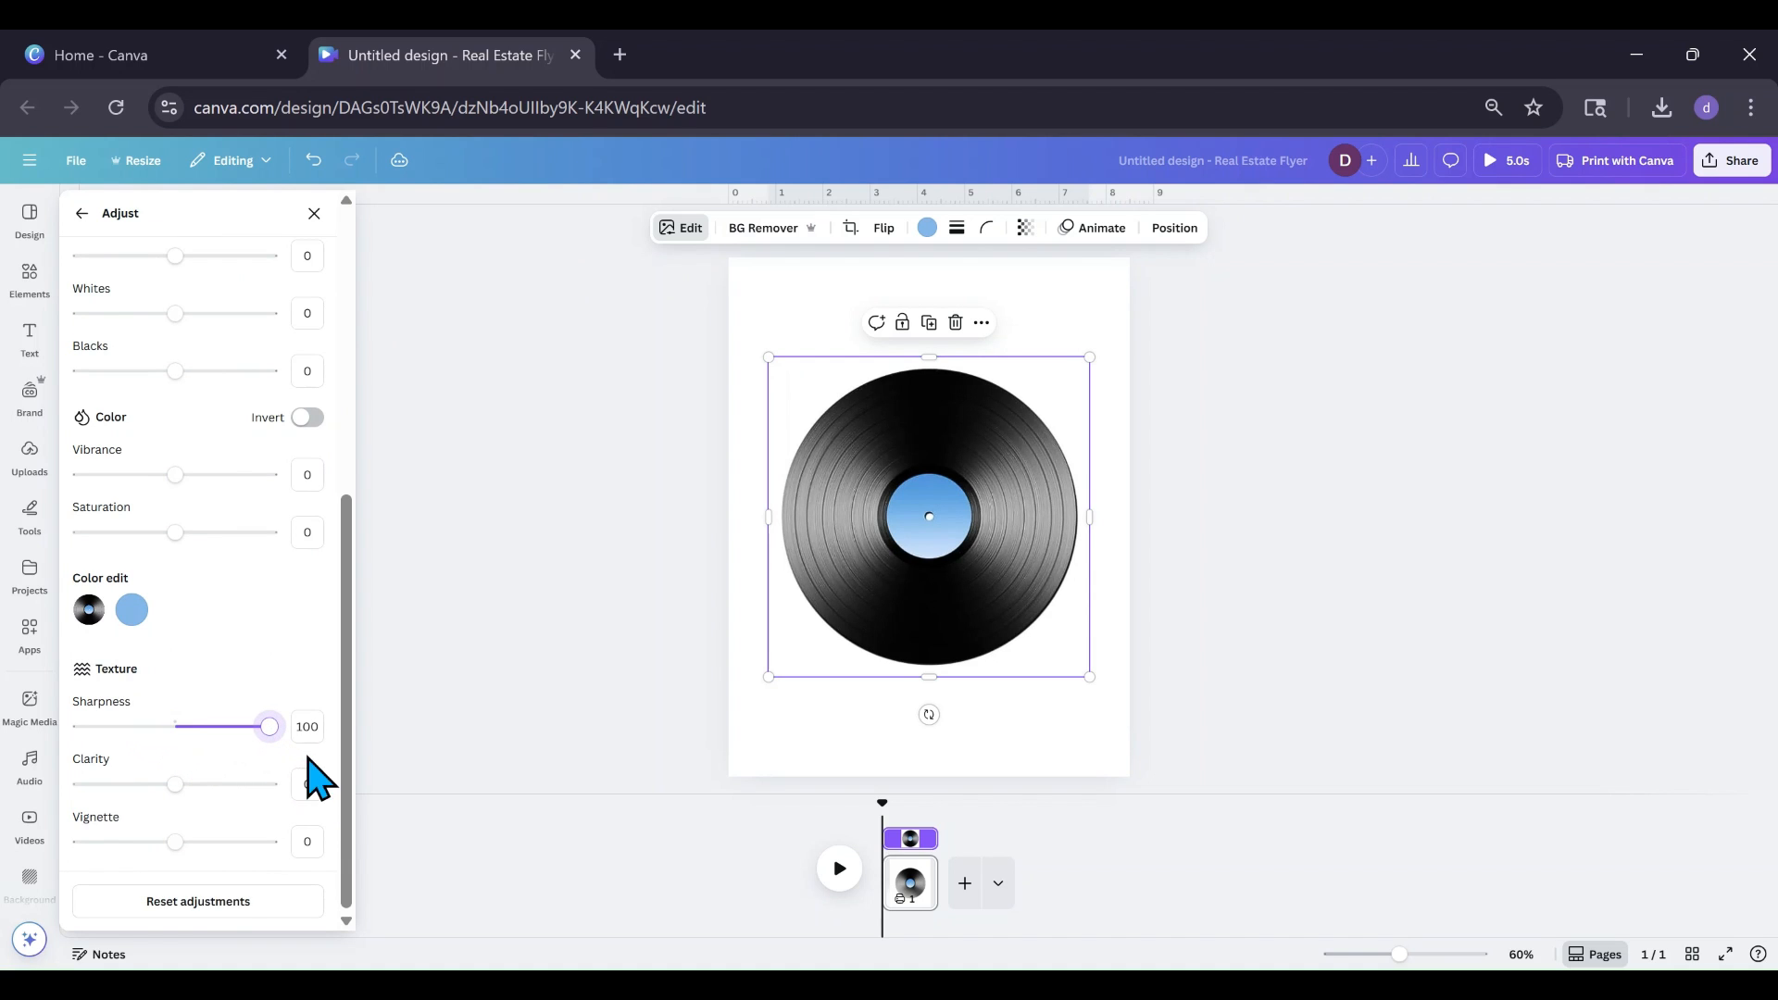
{"action": "left_click_drag", "start_coordinate": [176, 784], "coordinate": [287, 792]}
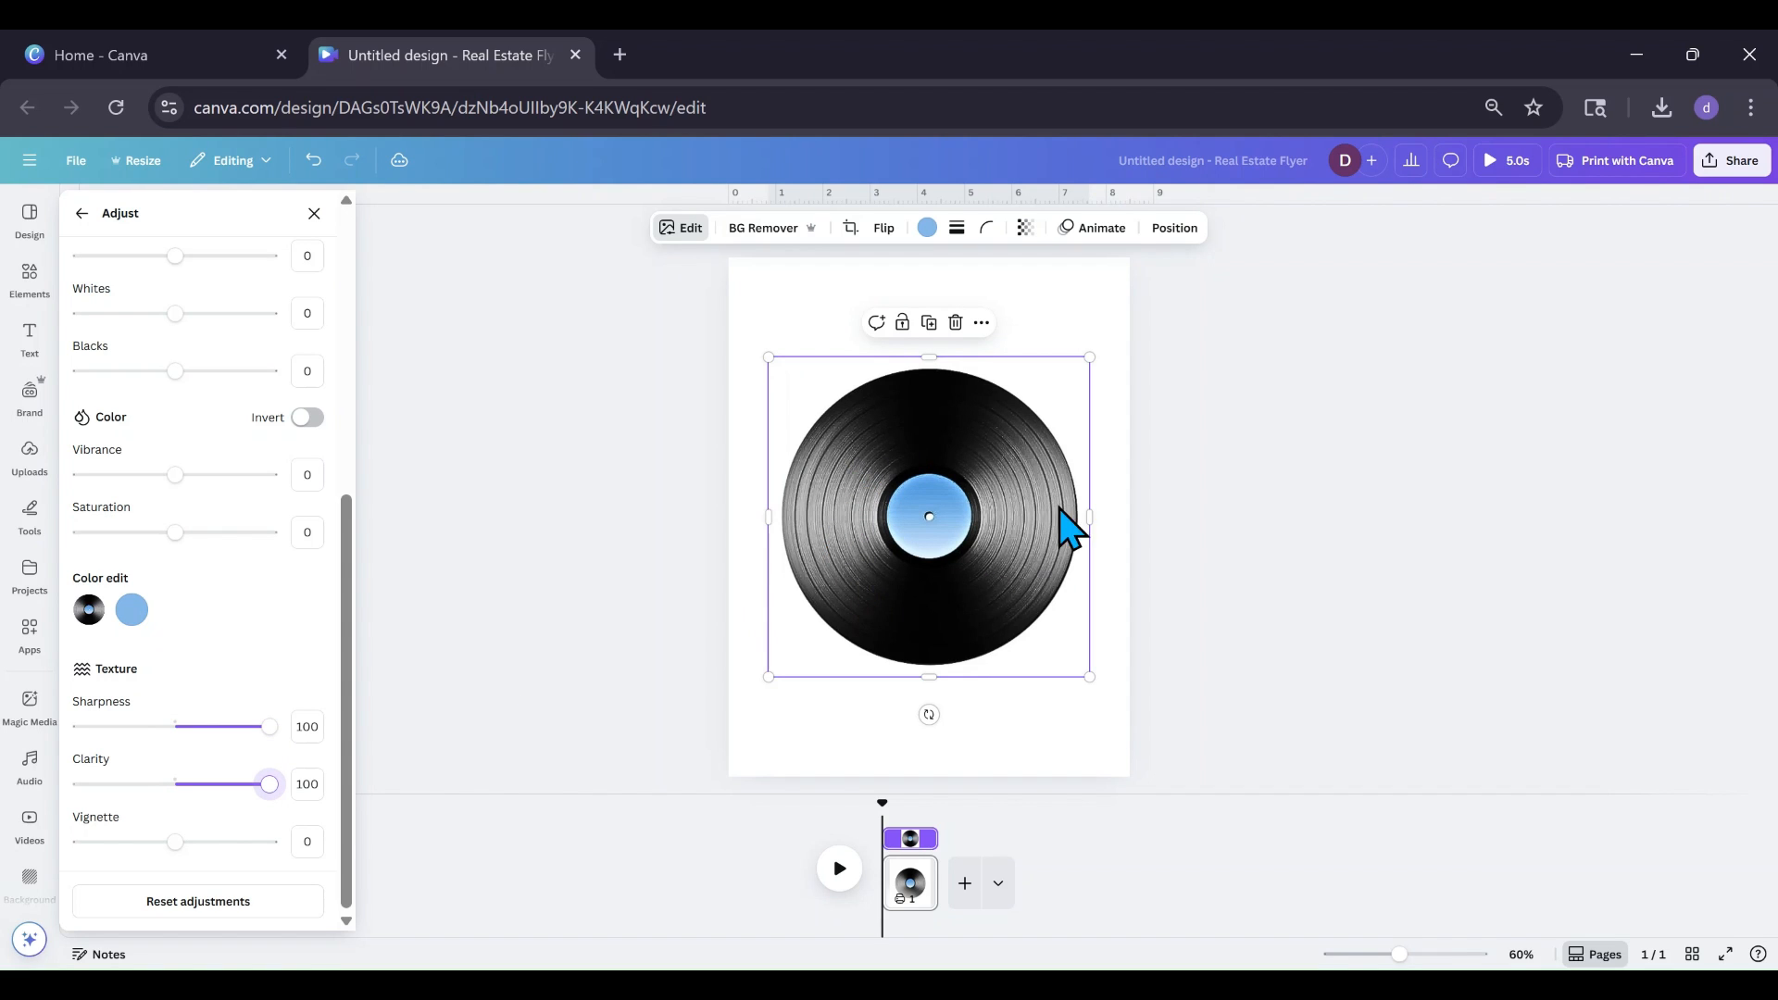
{"action": "left_click", "coordinate": [385, 504]}
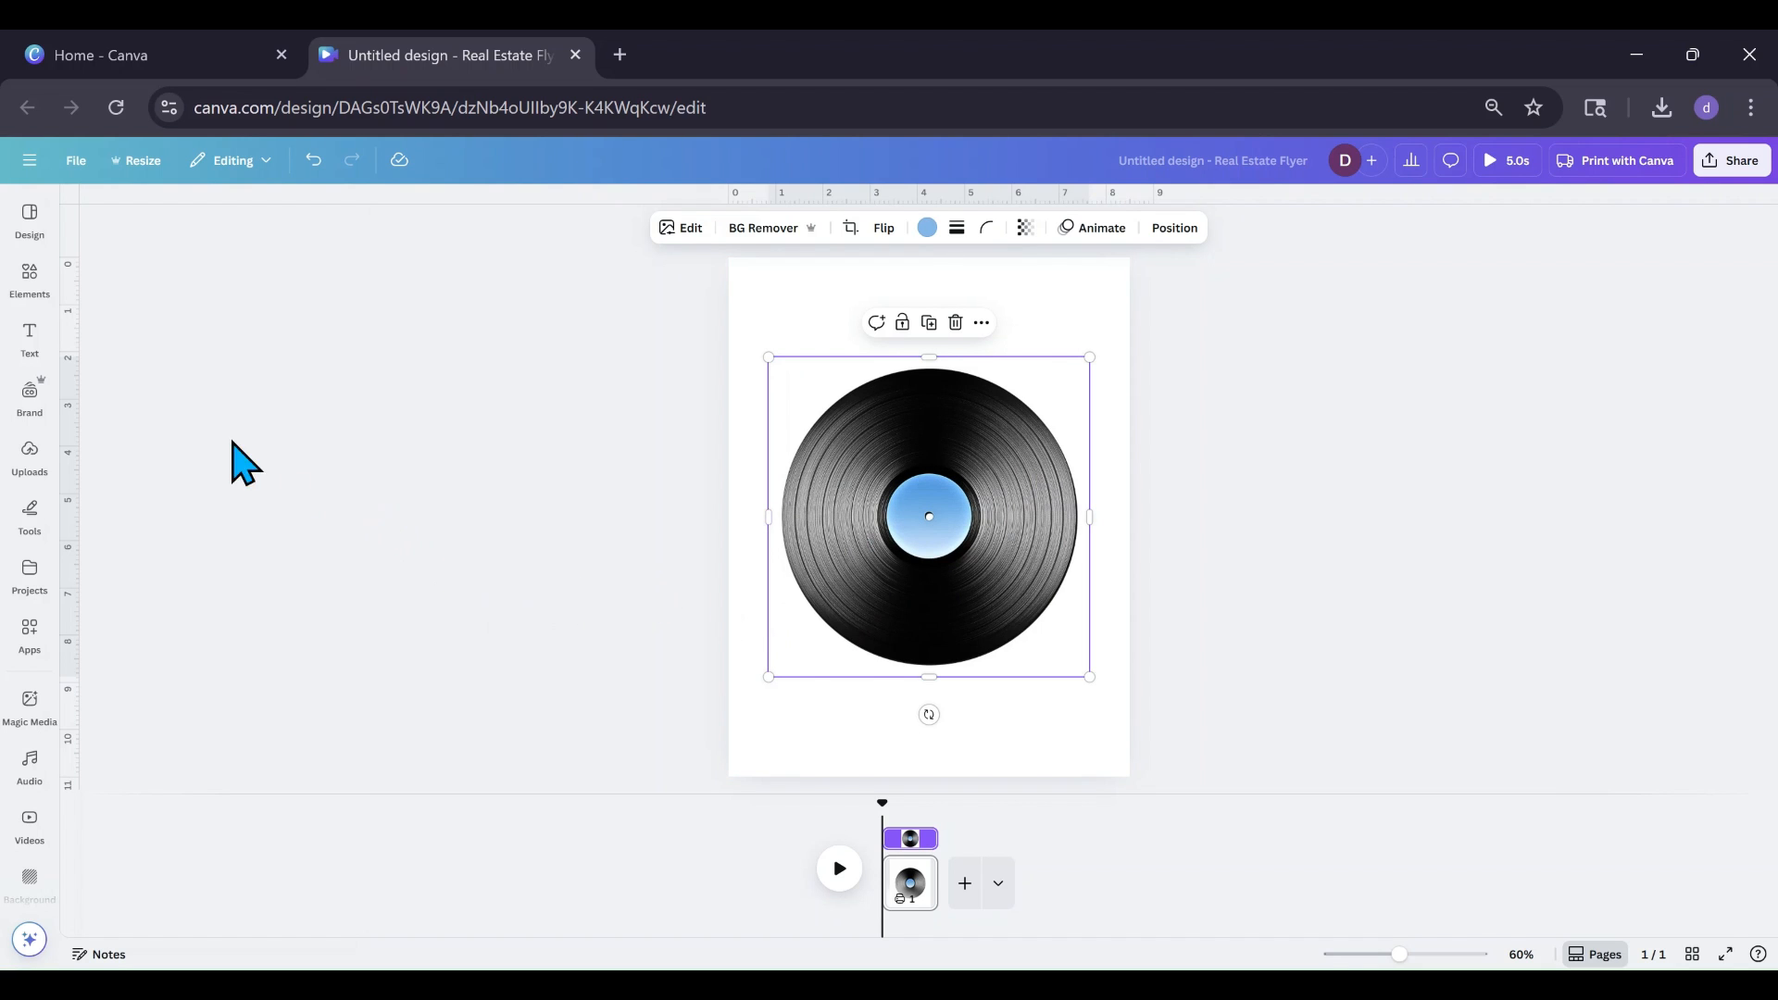
Step: Clear the element search and add a circular frame to the page
{"action": "left_click", "coordinate": [26, 289]}
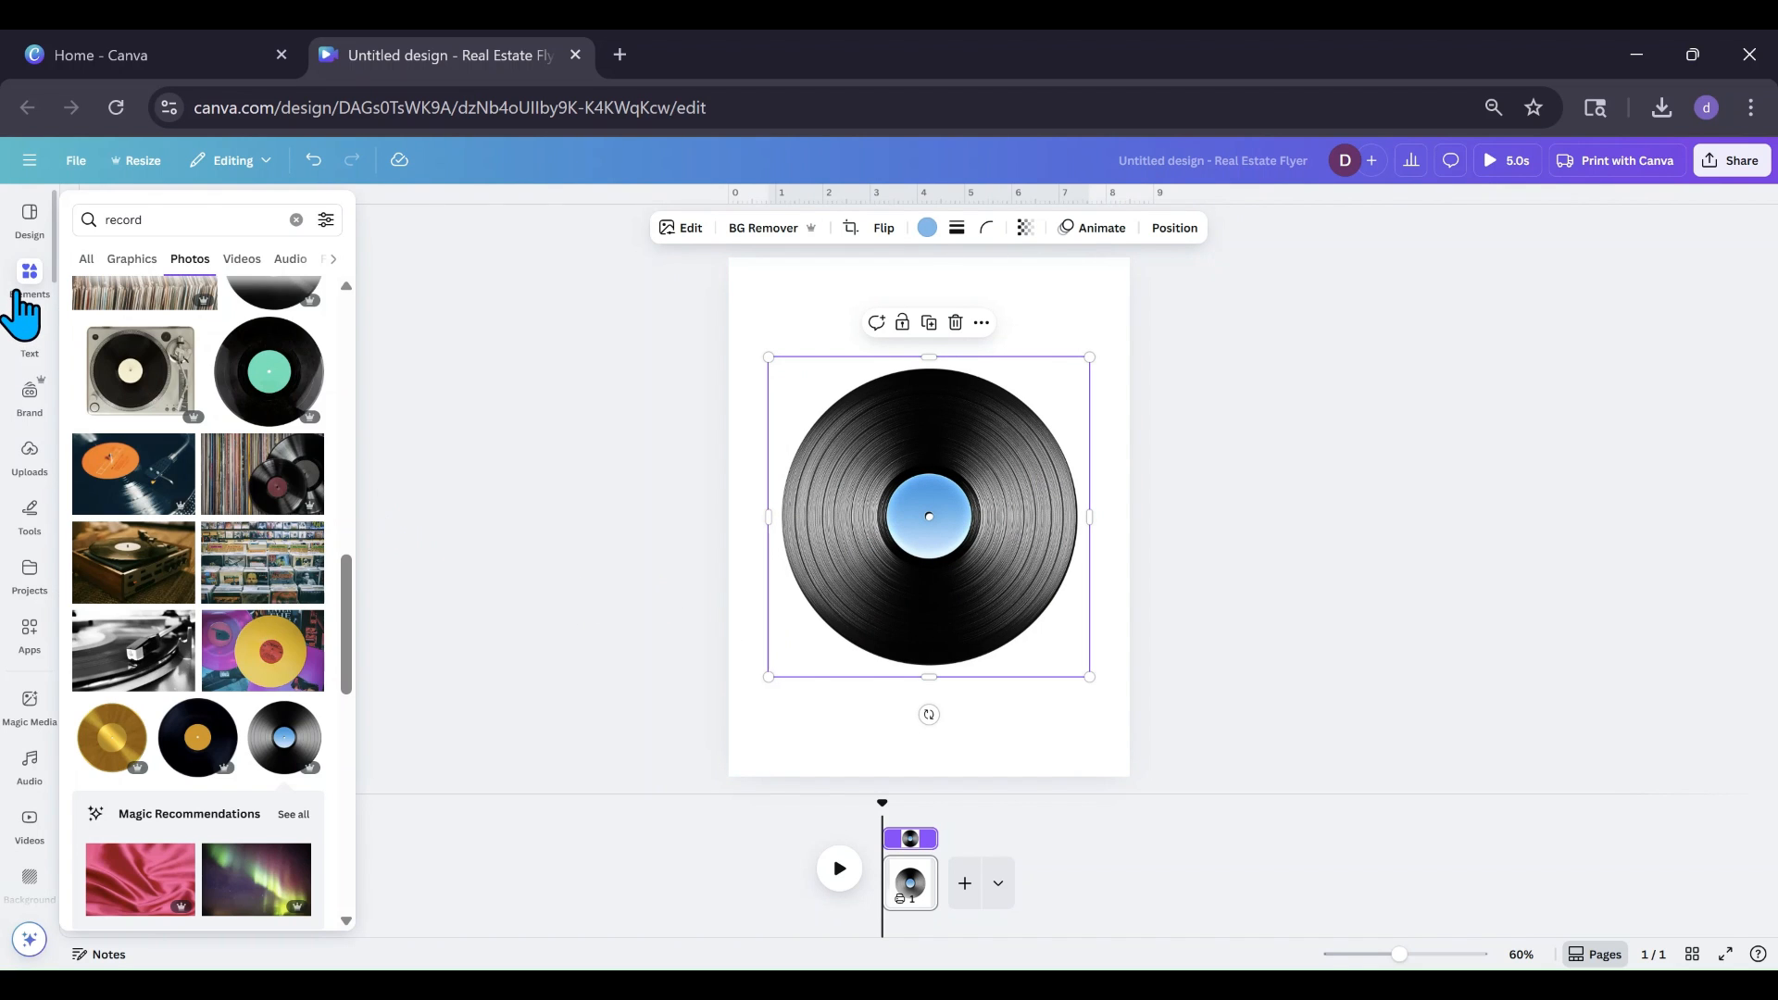
{"action": "left_click", "coordinate": [296, 220]}
{"action": "scroll", "coordinate": [211, 472], "scroll_direction": "down", "scroll_amount": 1}
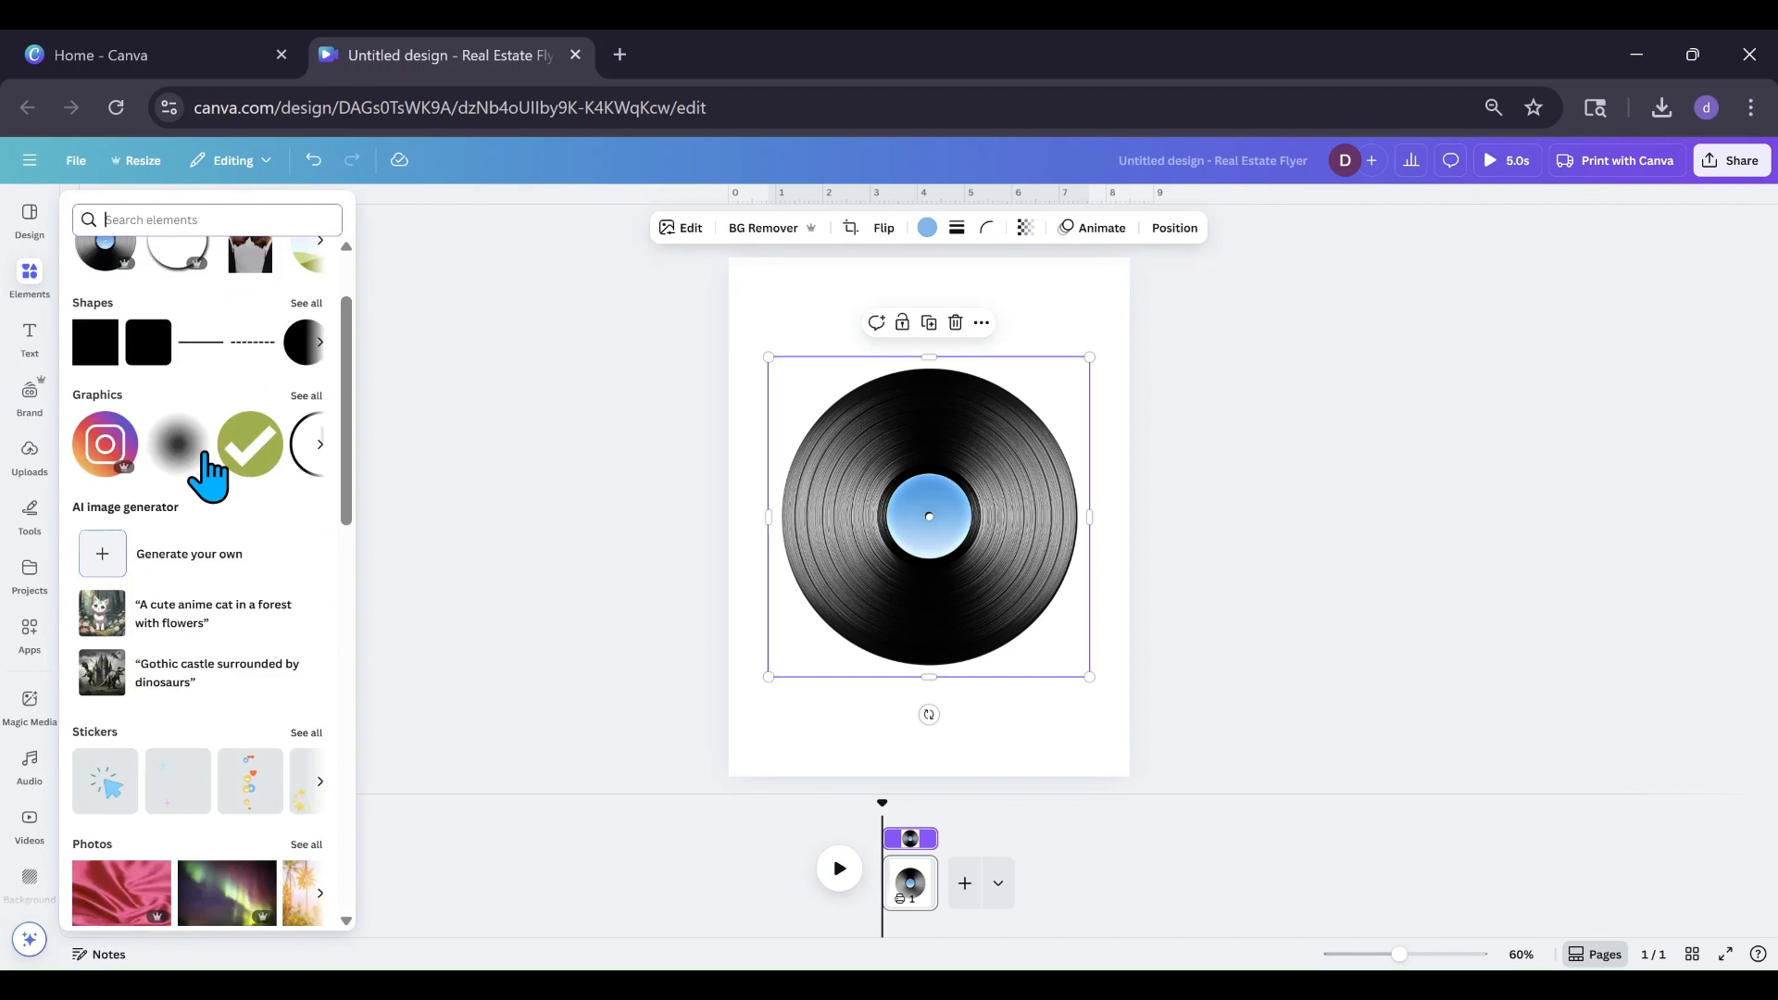
{"action": "scroll", "coordinate": [204, 458], "scroll_direction": "down", "scroll_amount": 10}
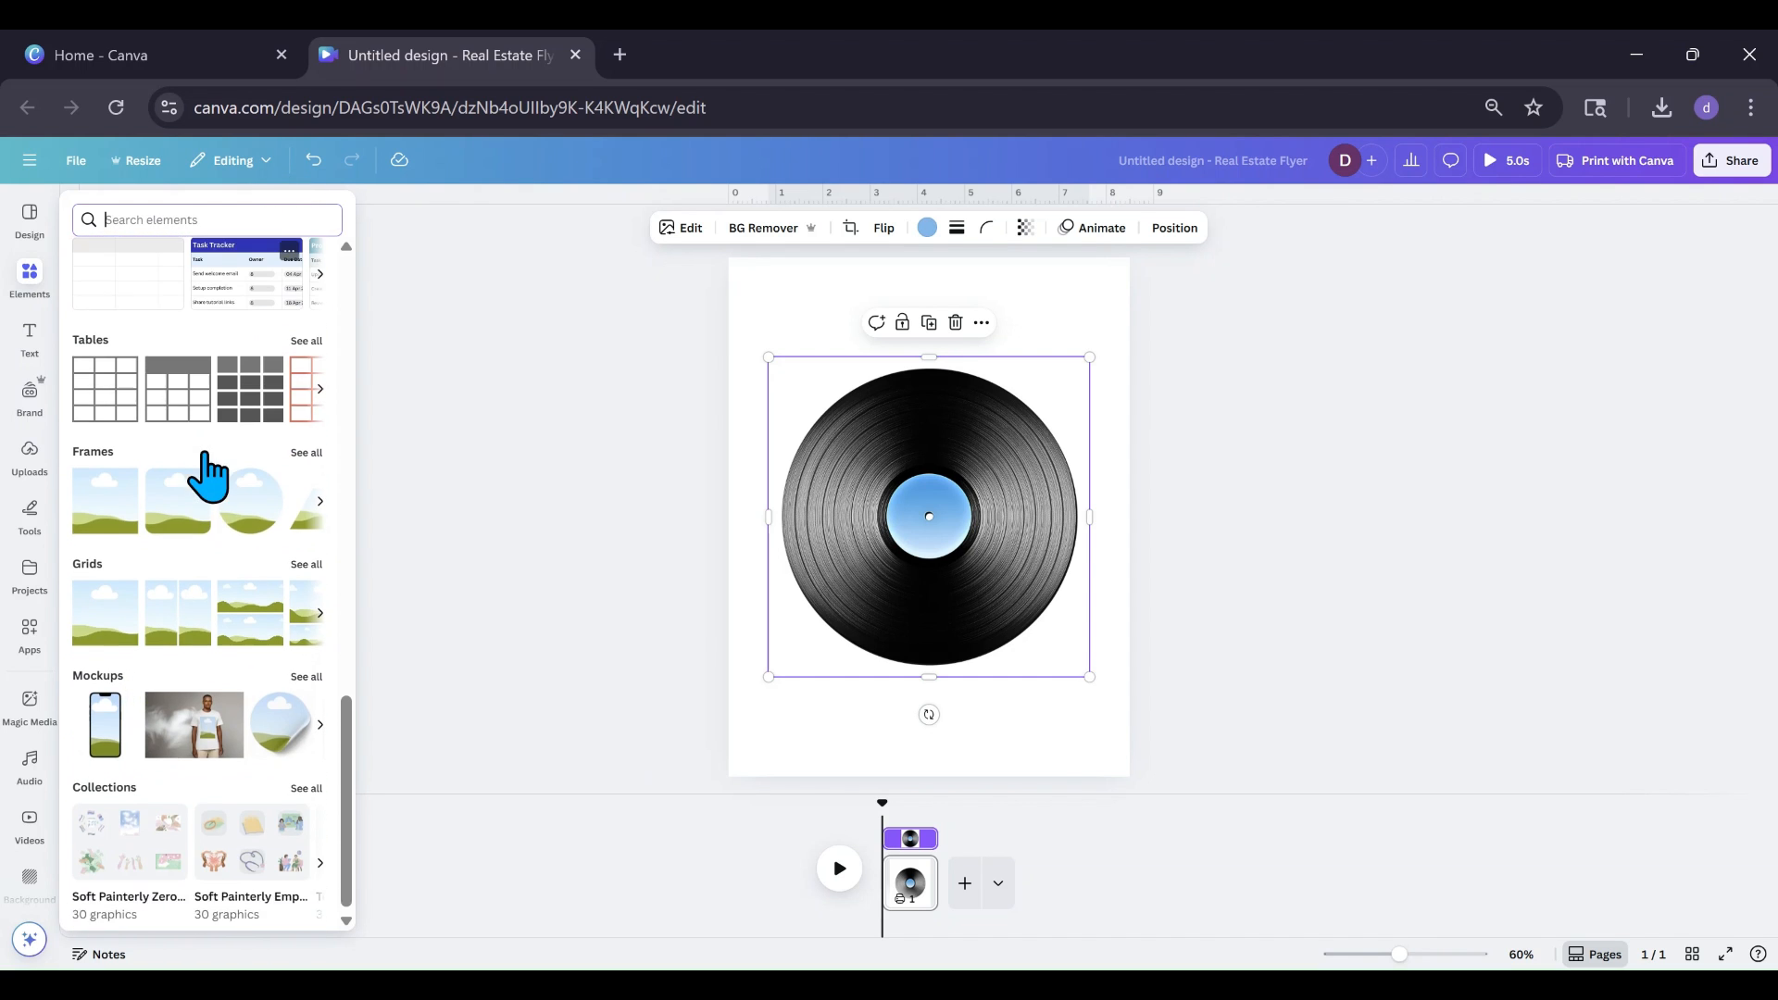
{"action": "left_click", "coordinate": [248, 527]}
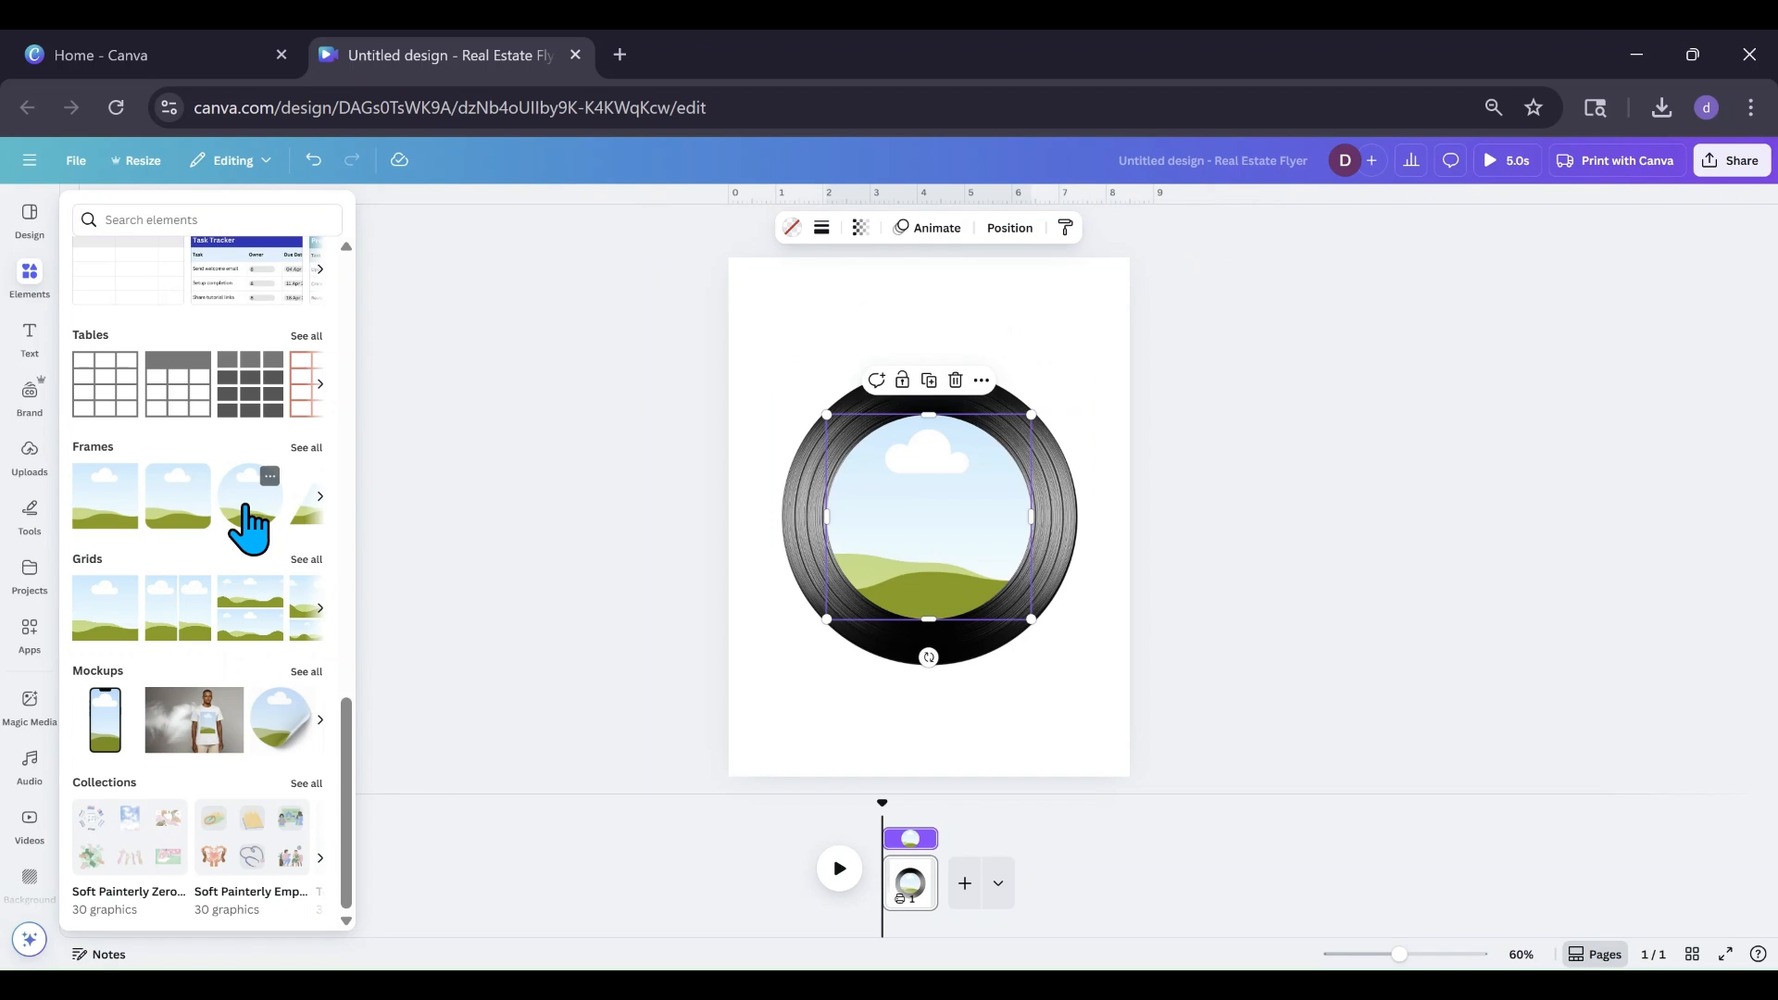
Step: Give the circular frame a thin solid black border
{"action": "left_click", "coordinate": [821, 228]}
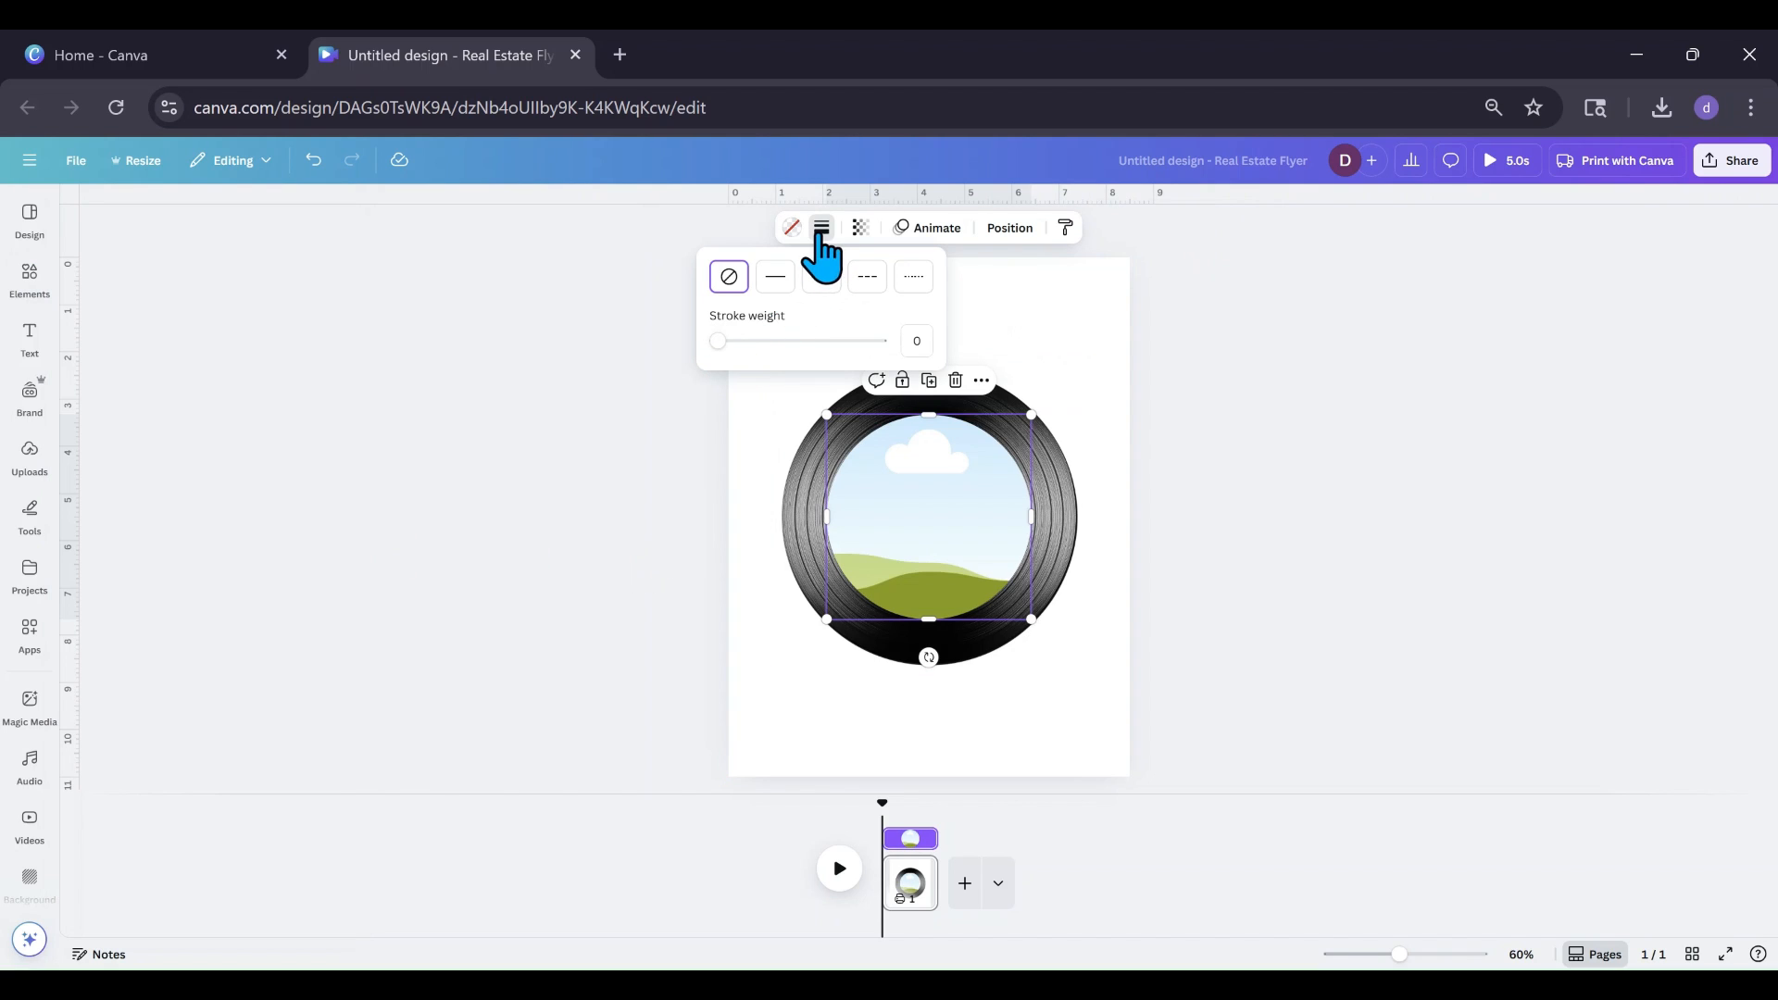
{"action": "left_click", "coordinate": [721, 340]}
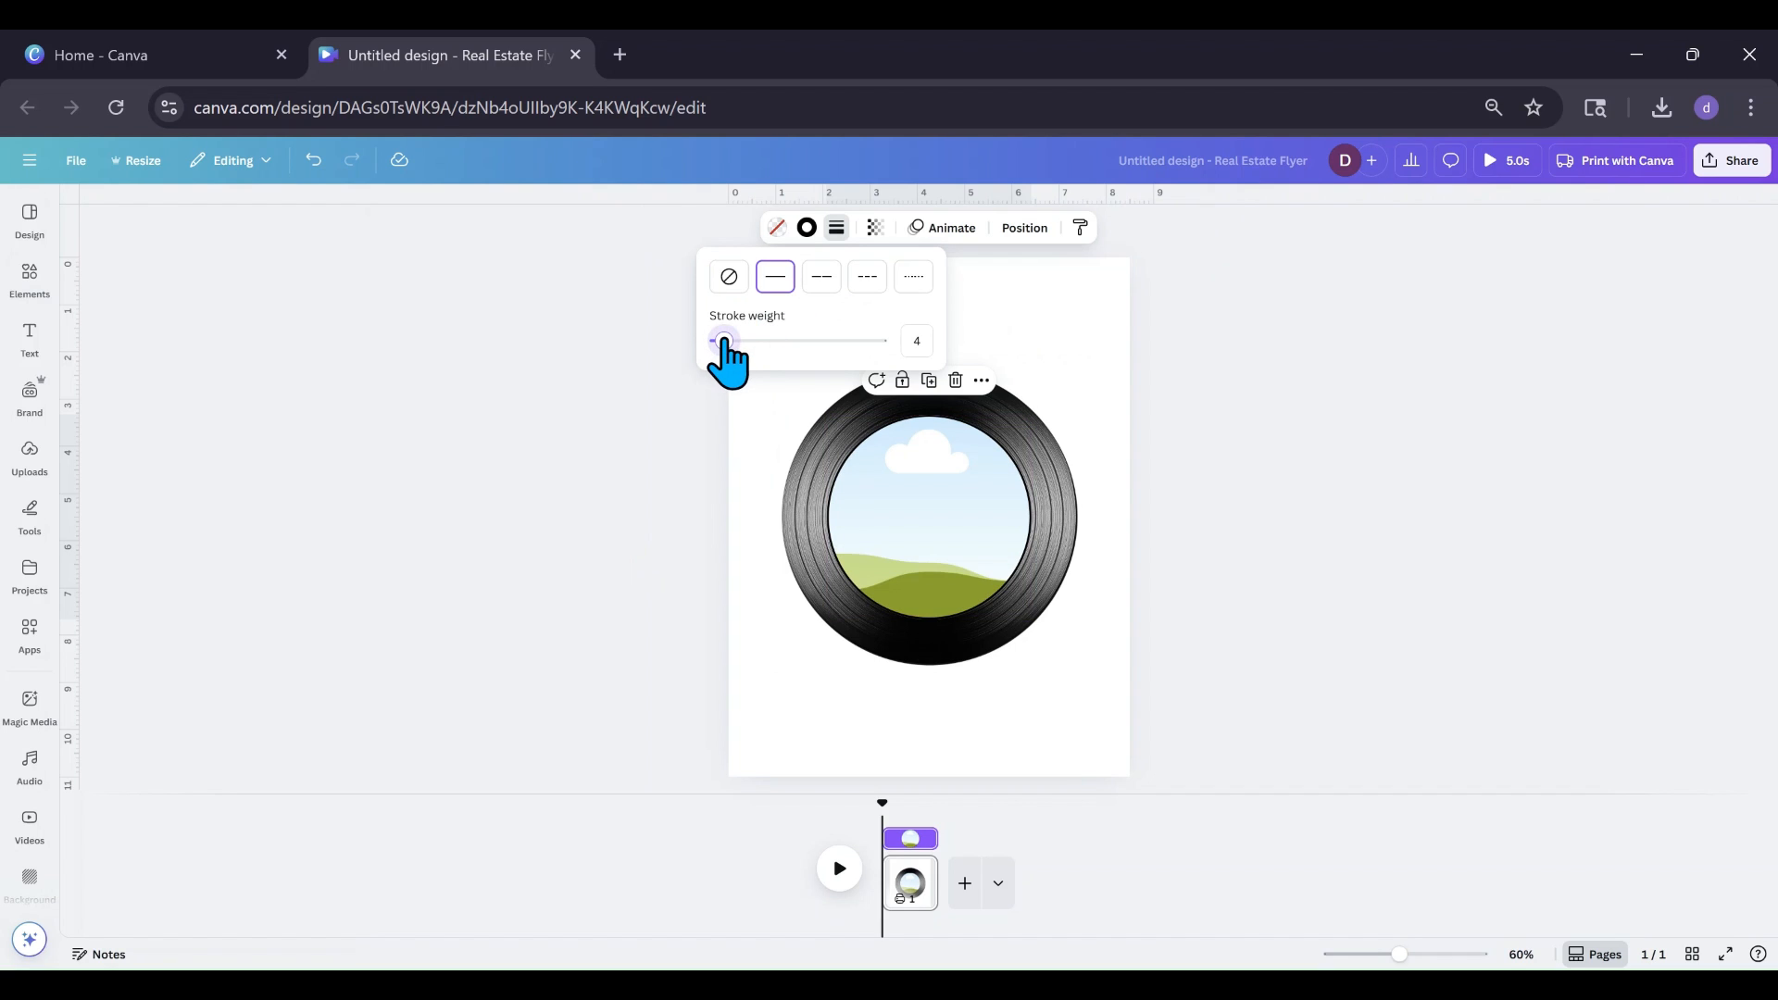
{"action": "left_click_drag", "start_coordinate": [725, 352], "coordinate": [729, 353]}
Step: Move and enlarge the circular frame to about 6.27 in across so it exactly covers the vinyl record
{"action": "left_click_drag", "start_coordinate": [881, 520], "coordinate": [839, 440]}
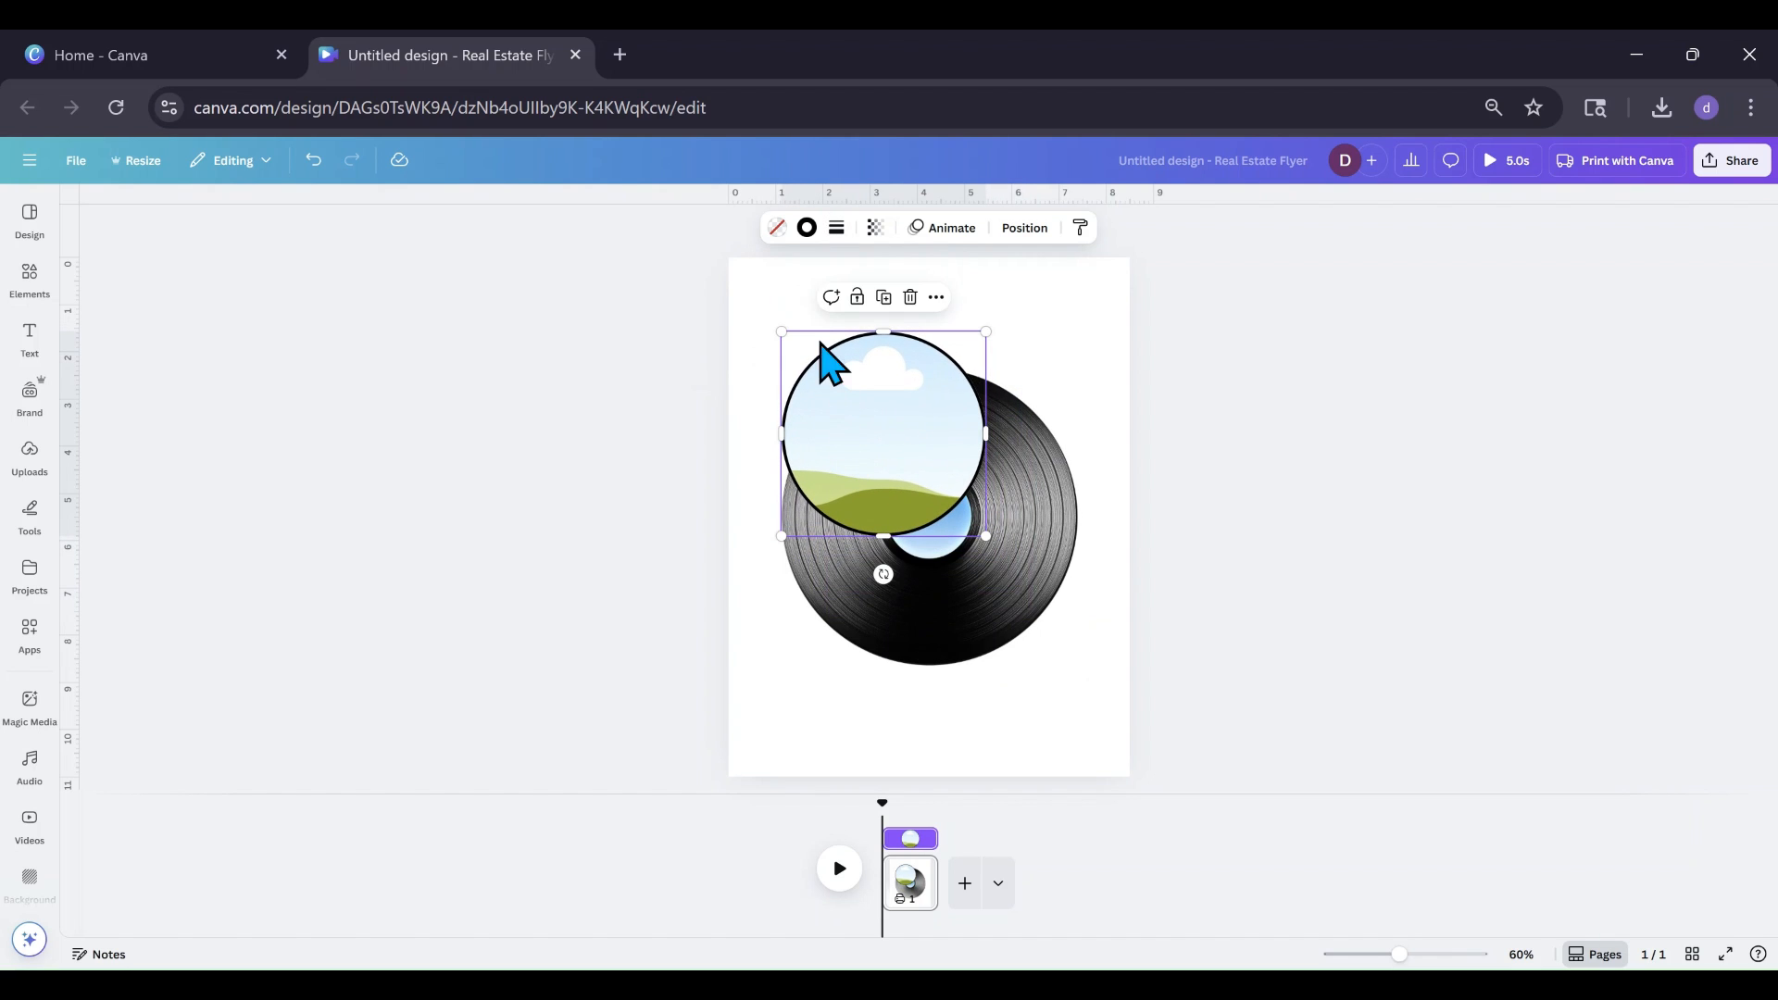
{"action": "mouse_move", "coordinate": [845, 377]}
{"action": "left_mouse_down"}
{"action": "mouse_move", "coordinate": [873, 381]}
{"action": "mouse_move", "coordinate": [857, 404]}
{"action": "left_mouse_up"}
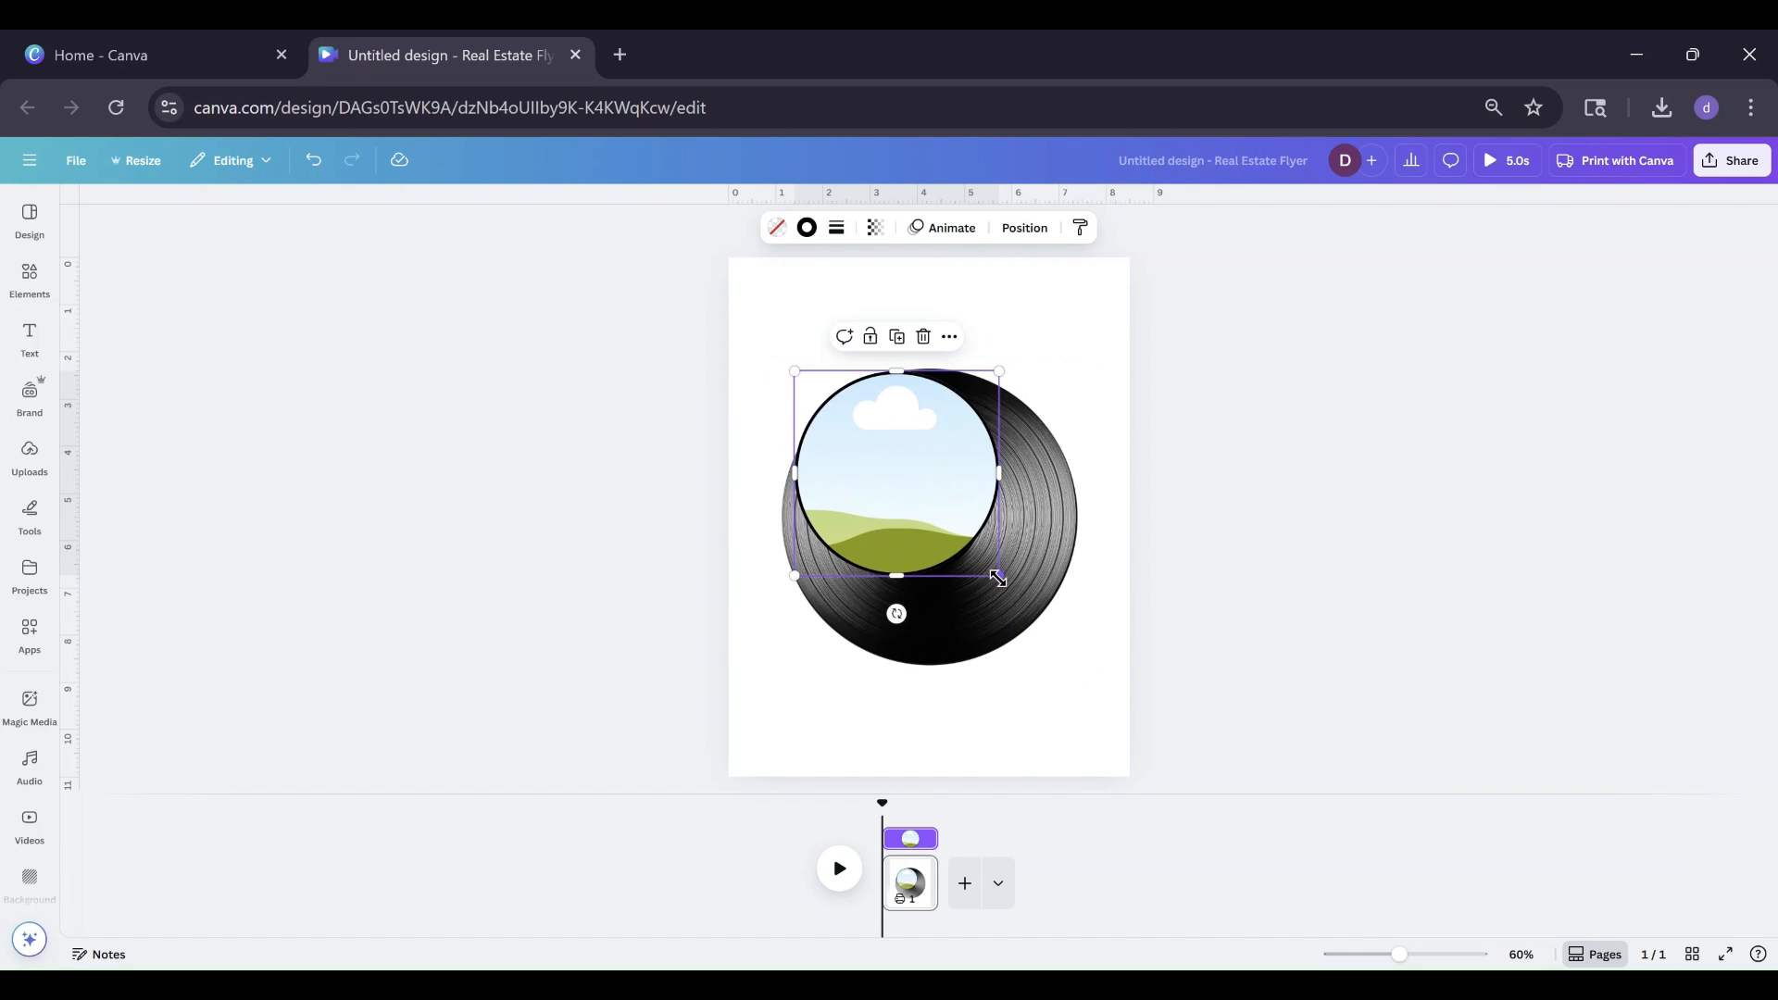
{"action": "left_click_drag", "start_coordinate": [998, 575], "coordinate": [1068, 660]}
{"action": "left_click_drag", "start_coordinate": [795, 655], "coordinate": [781, 667]}
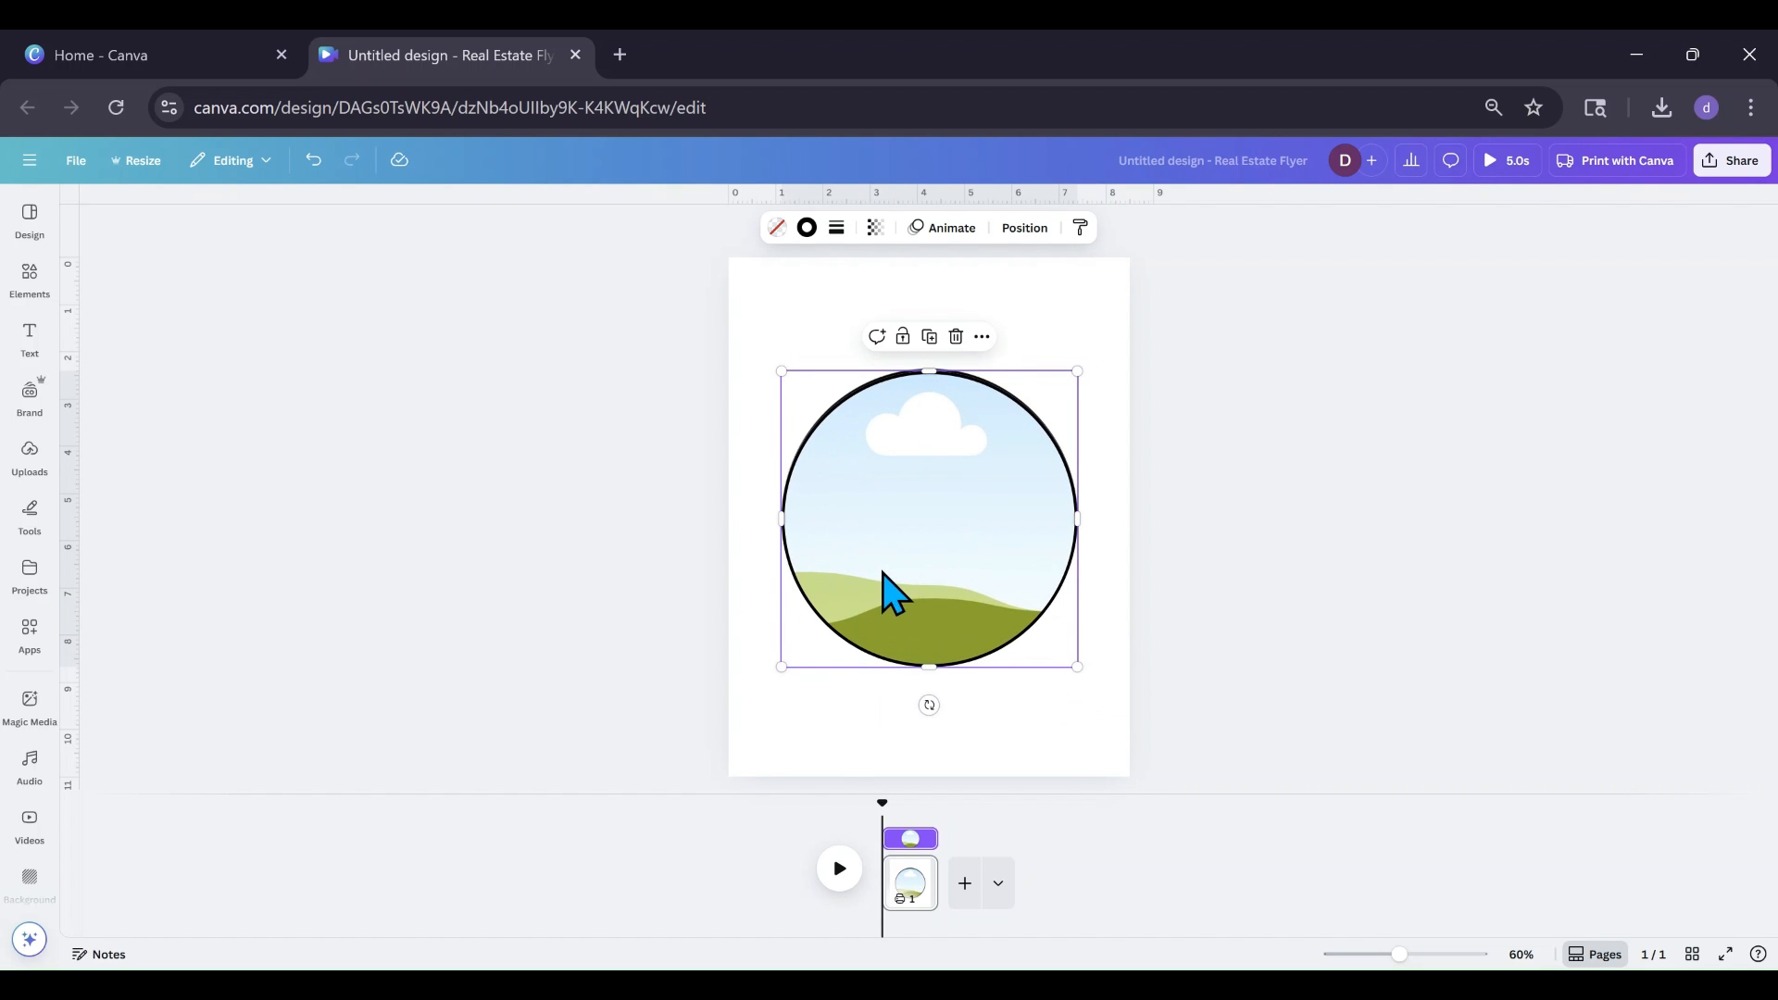
{"action": "left_click_drag", "start_coordinate": [883, 571], "coordinate": [885, 573]}
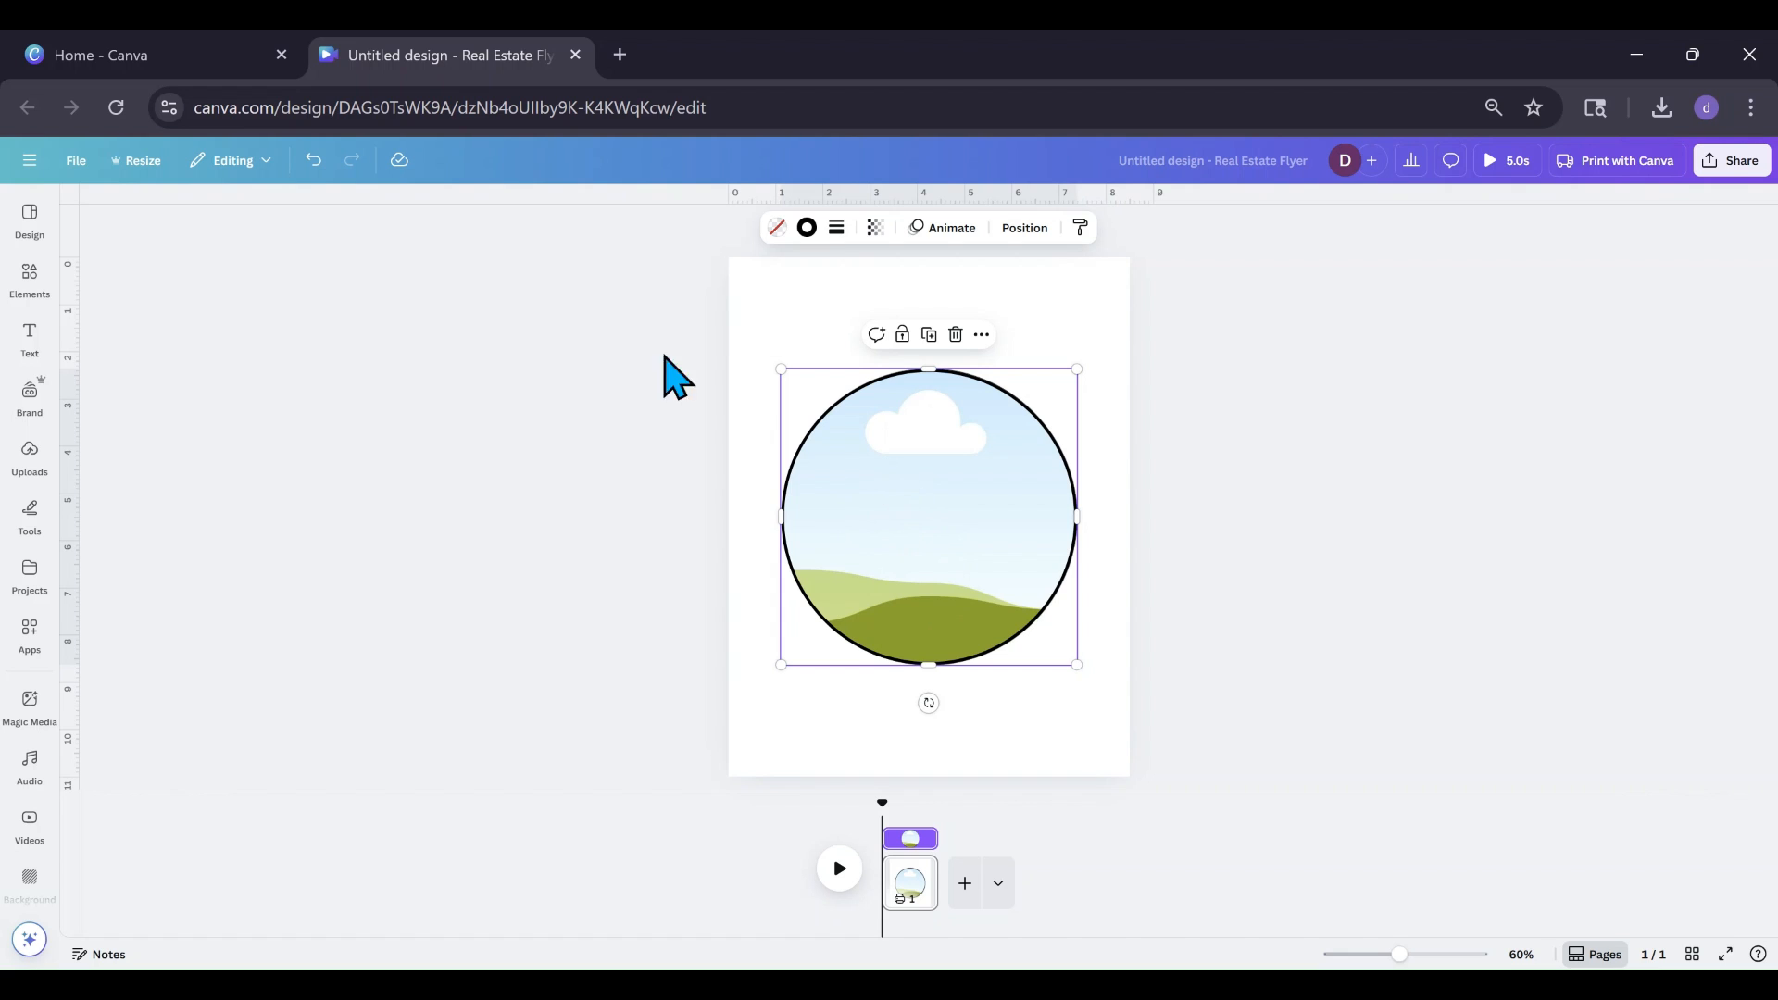
Step: Fill the circular frame with the trending photo of two men facing each other with their foreheads together
{"action": "left_click", "coordinate": [29, 289]}
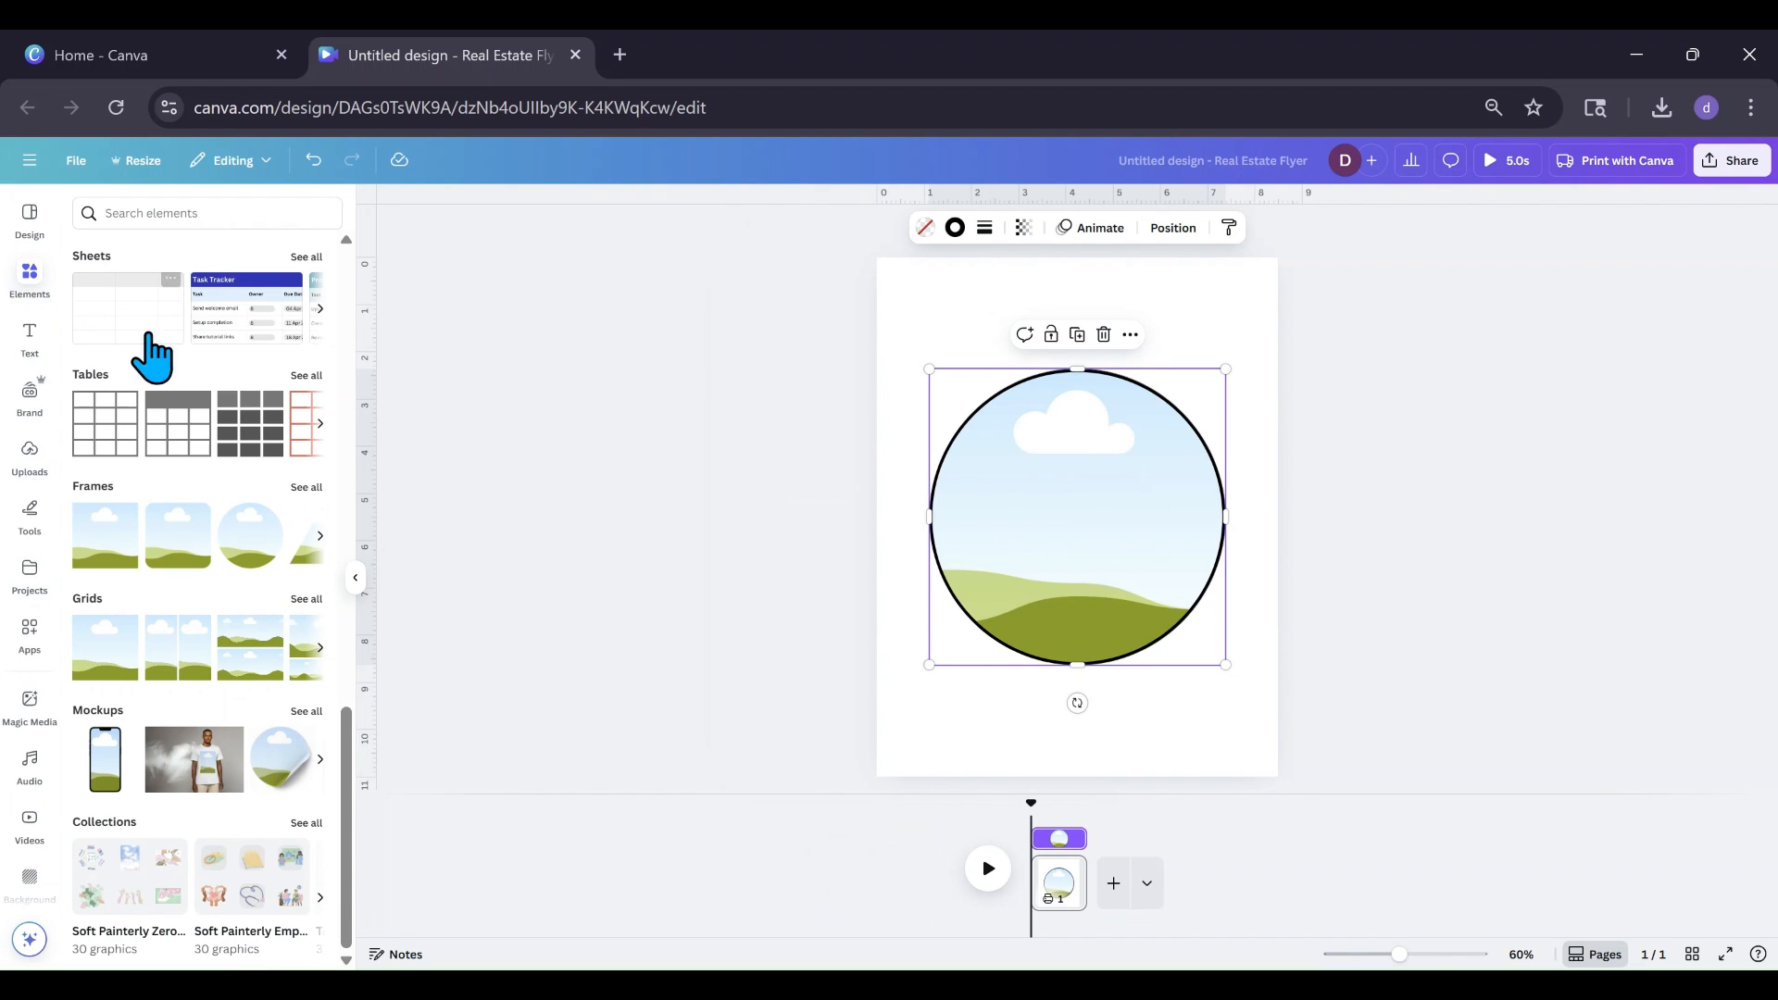
{"action": "scroll", "coordinate": [139, 382], "scroll_direction": "up", "scroll_amount": 5}
{"action": "scroll", "coordinate": [139, 381], "scroll_direction": "up", "scroll_amount": 3}
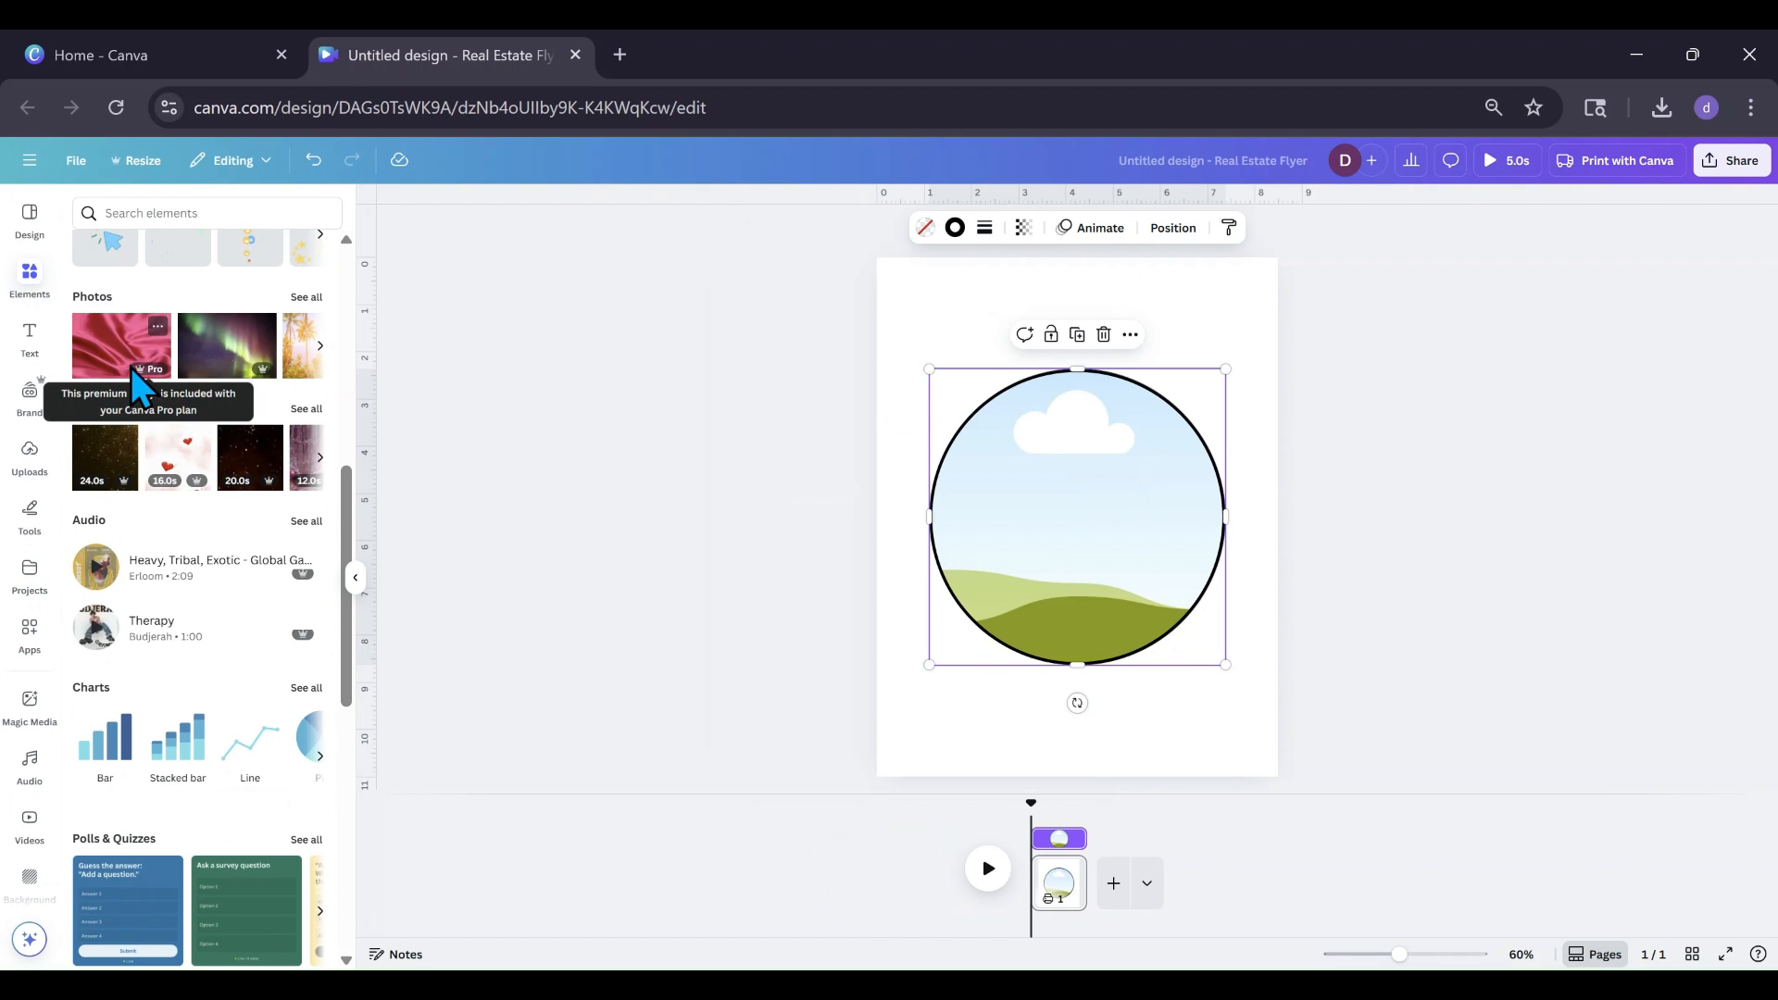
{"action": "left_click", "coordinate": [298, 303]}
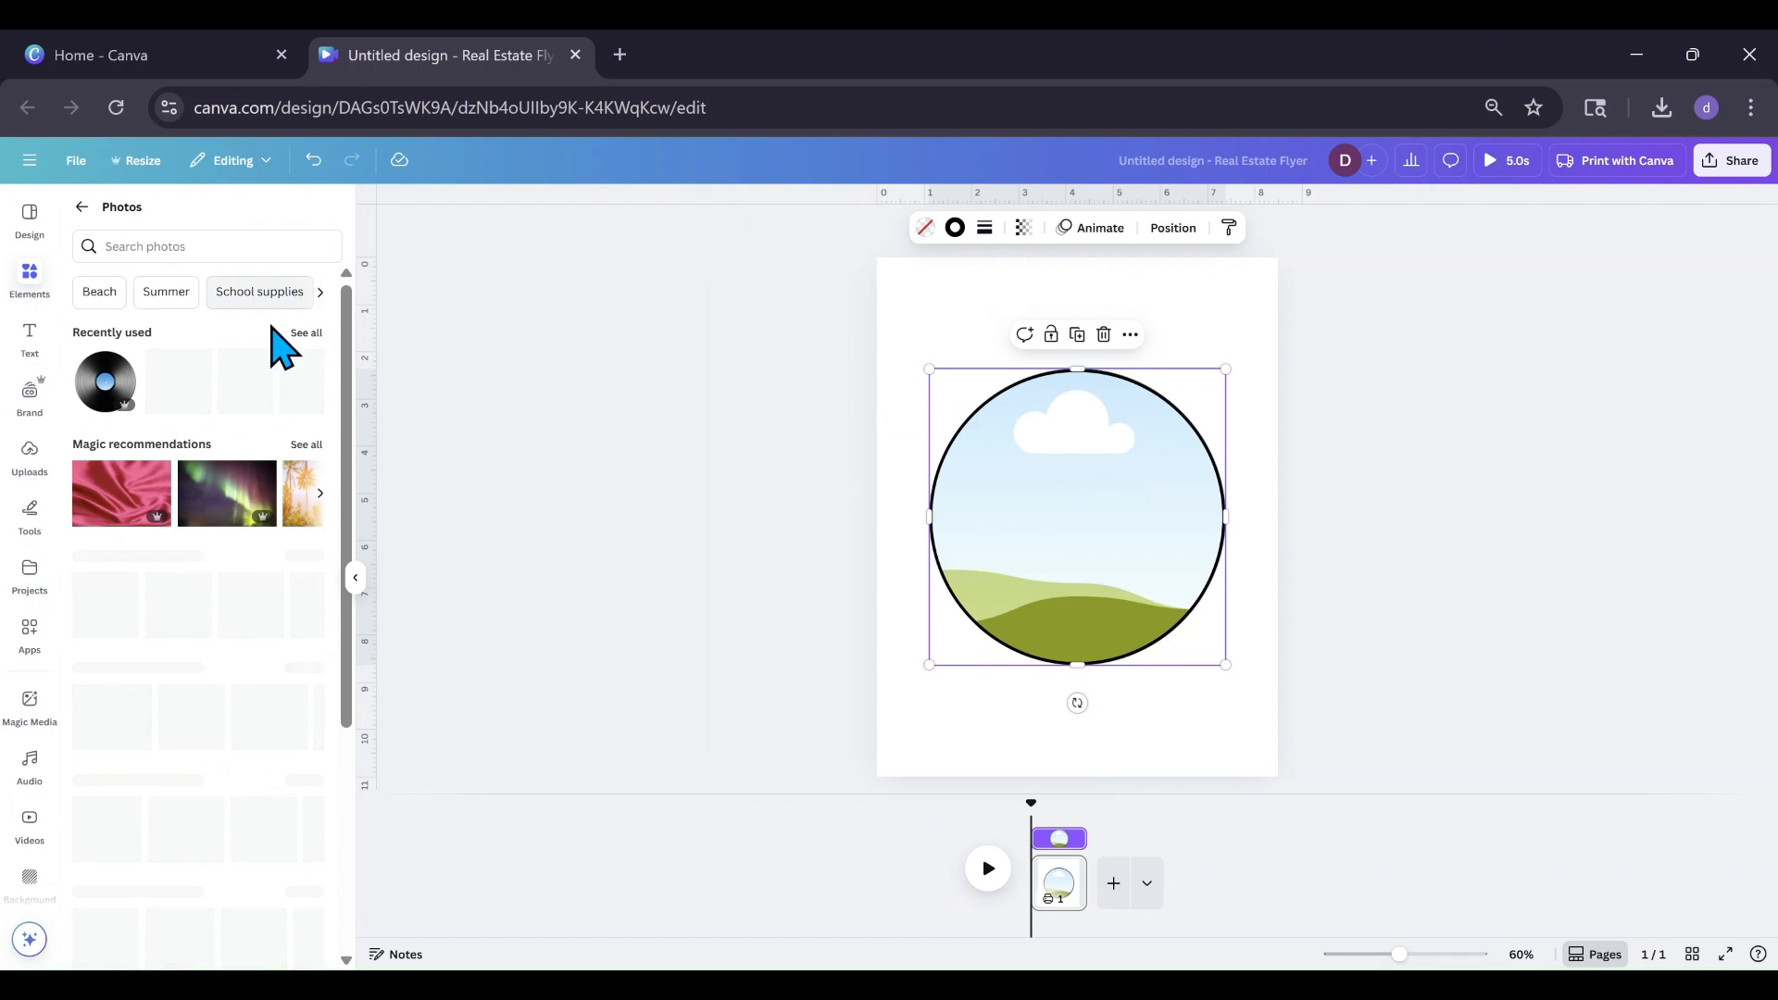
{"action": "scroll", "coordinate": [206, 526], "scroll_direction": "down", "scroll_amount": 1}
{"action": "scroll", "coordinate": [205, 523], "scroll_direction": "down", "scroll_amount": 1}
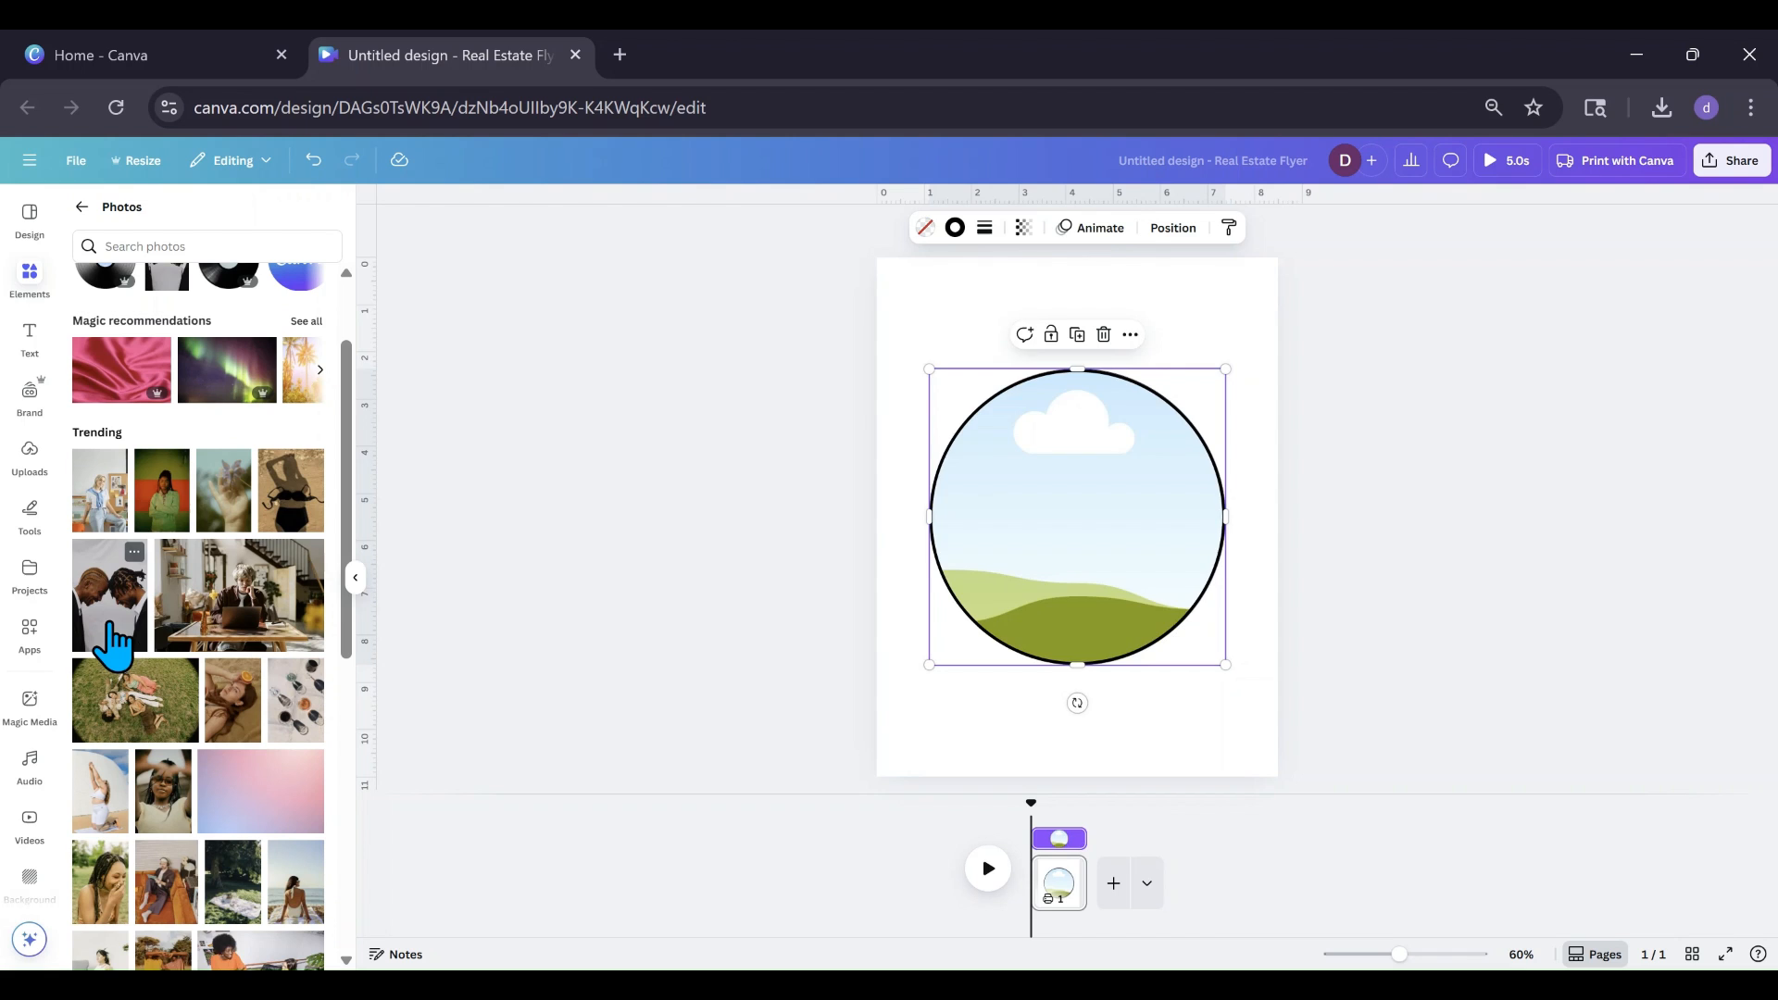
{"action": "left_click", "coordinate": [109, 626]}
{"action": "double_click", "coordinate": [991, 611]}
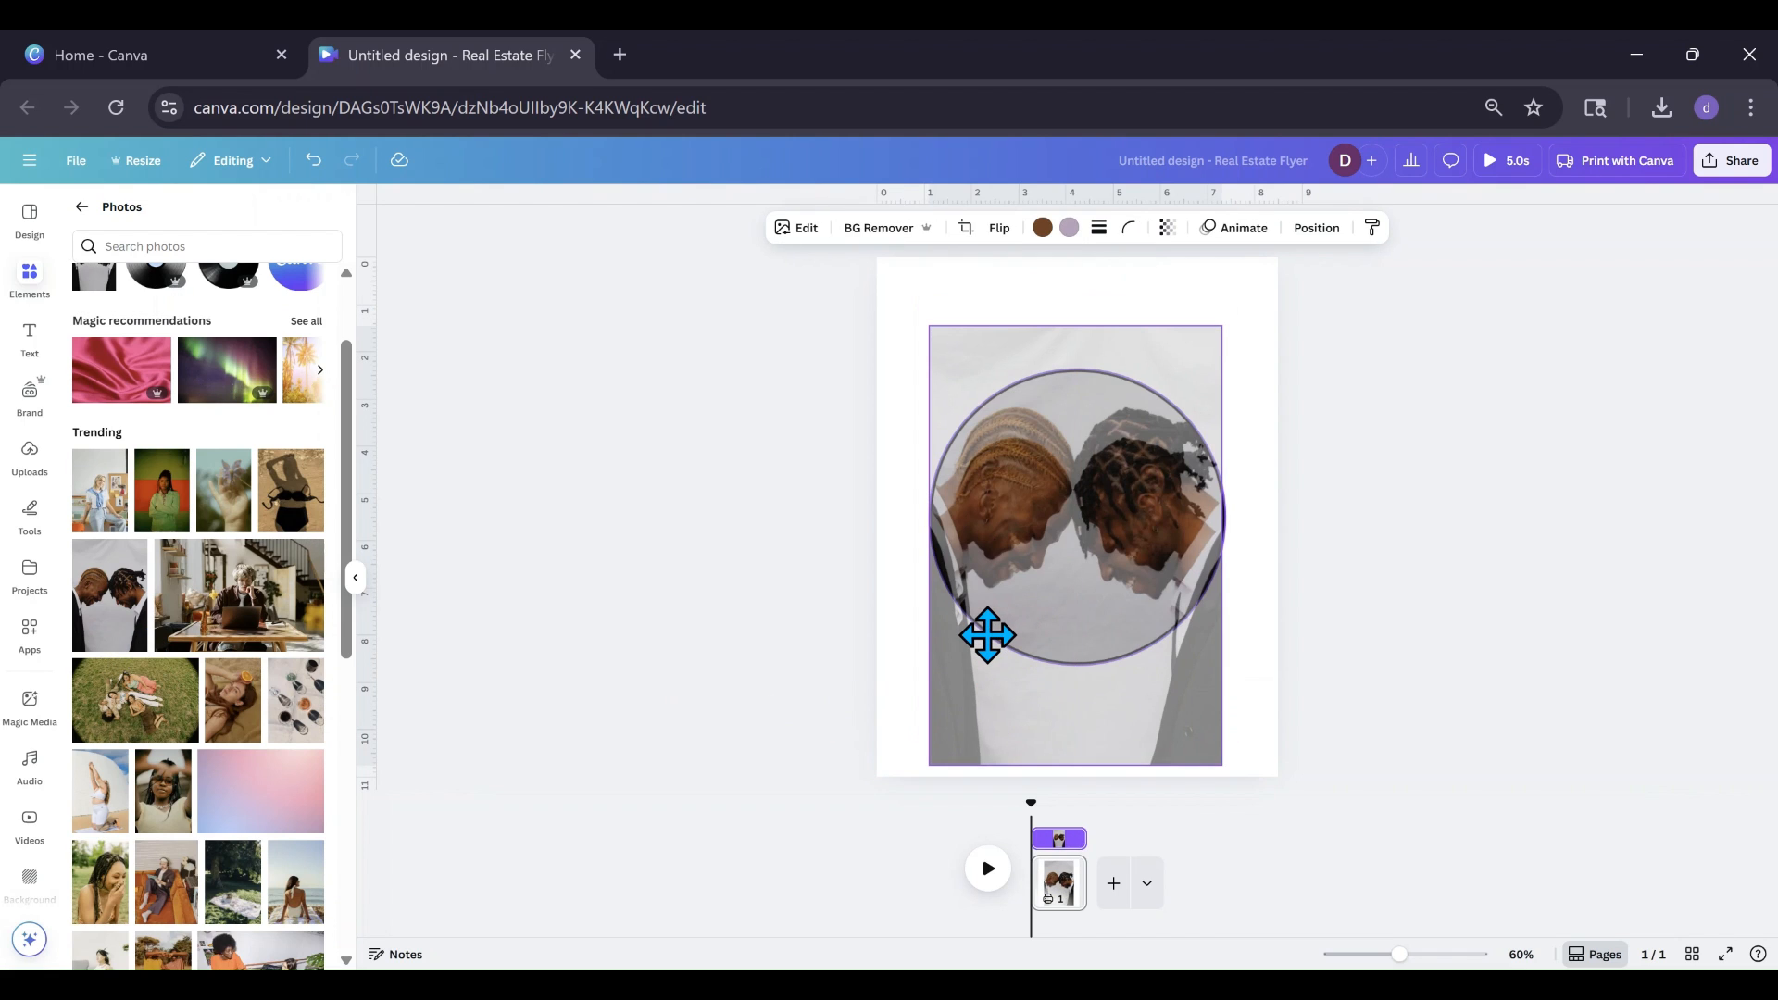
{"action": "left_click", "coordinate": [980, 641]}
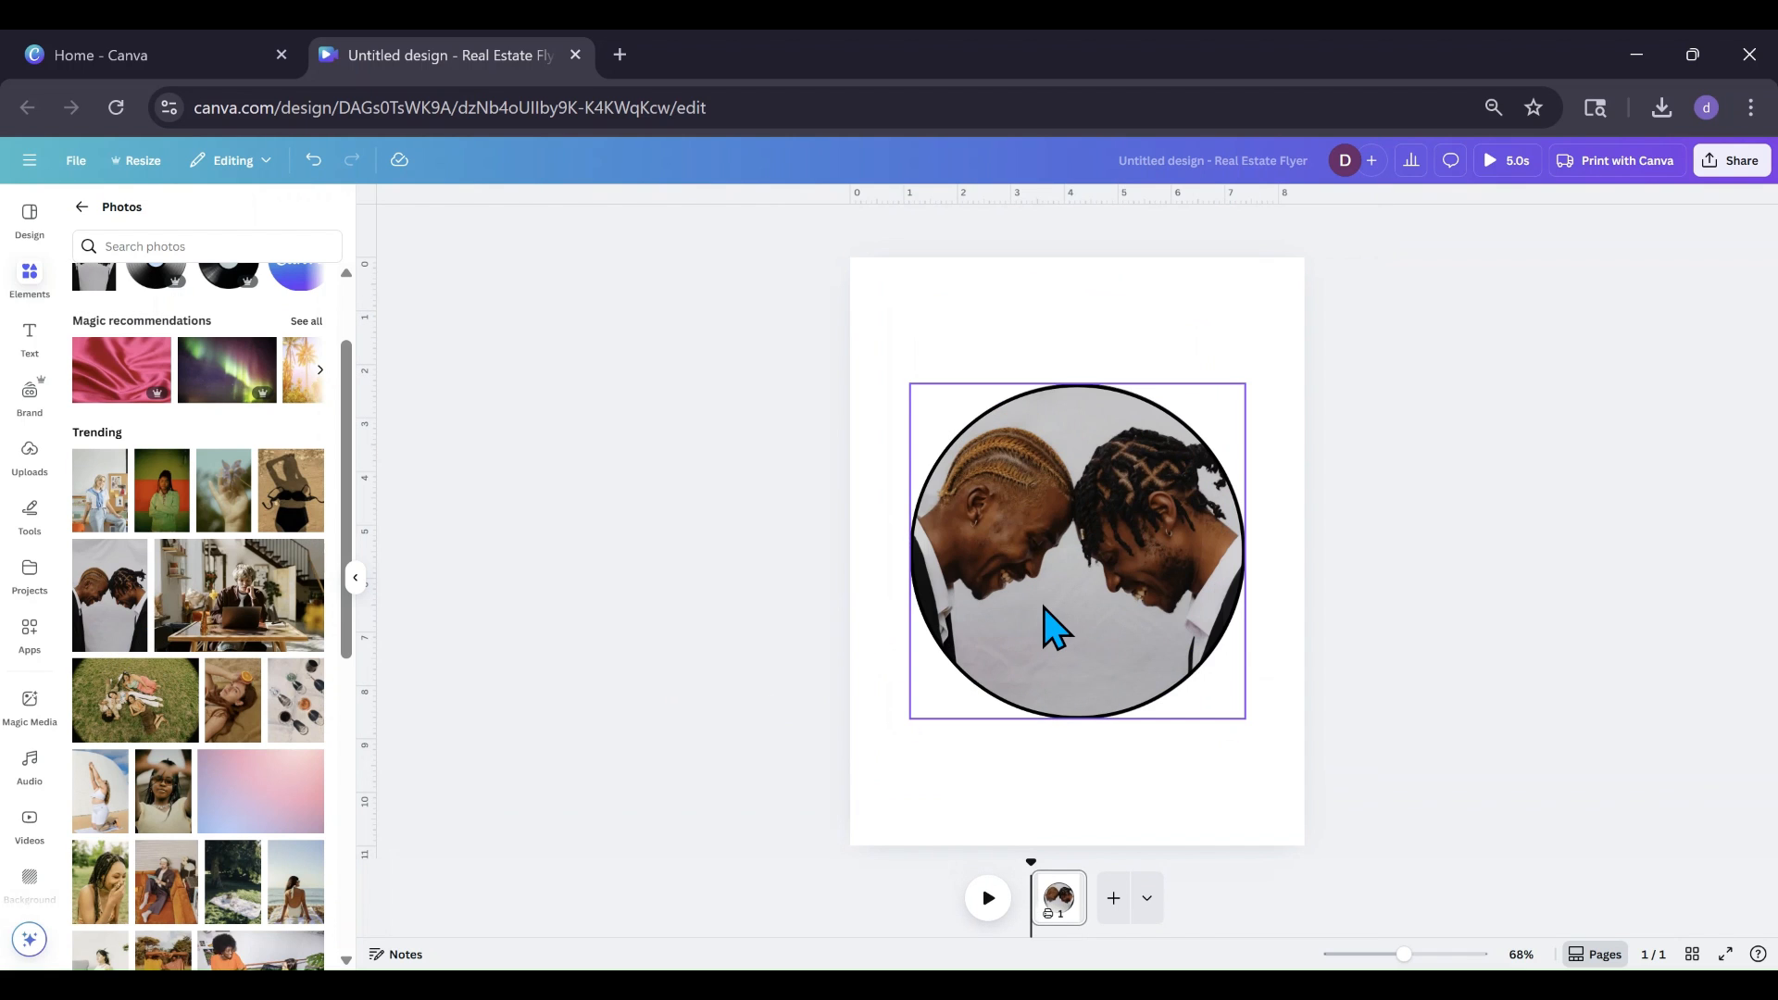
Step: Move the framed photo's layer beneath the record layer and select the record image
{"action": "left_click", "coordinate": [1041, 524]}
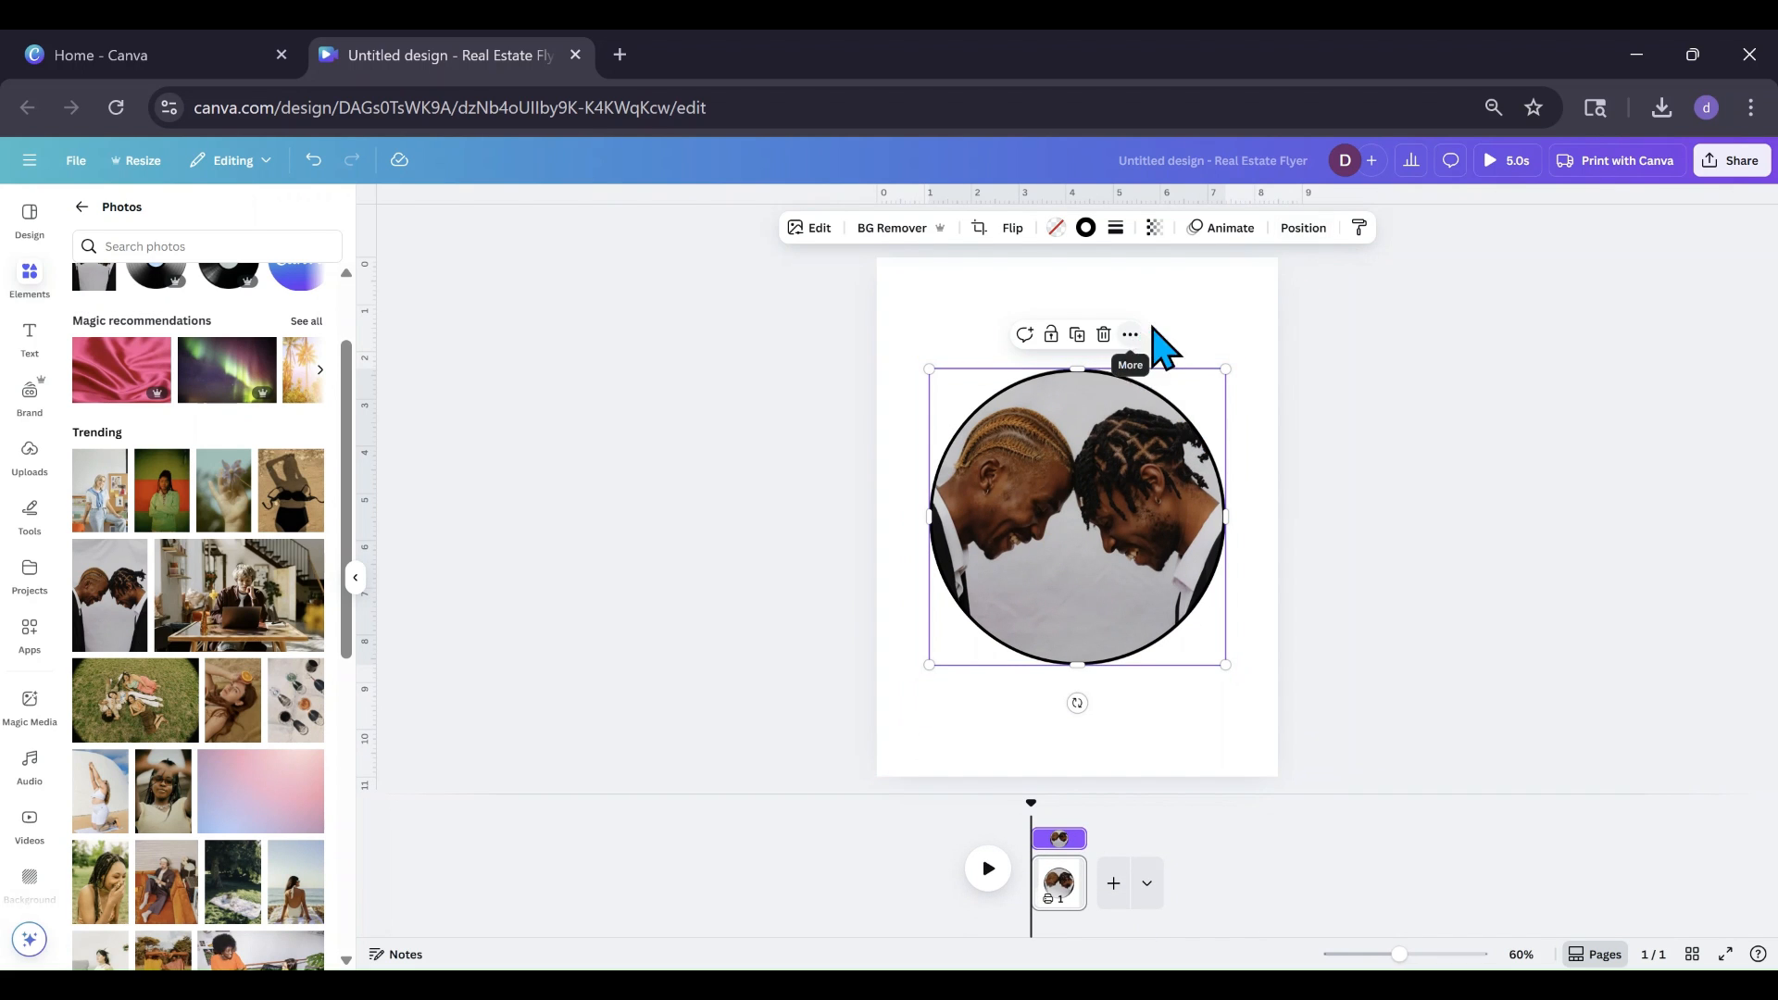
{"action": "left_click", "coordinate": [1301, 230]}
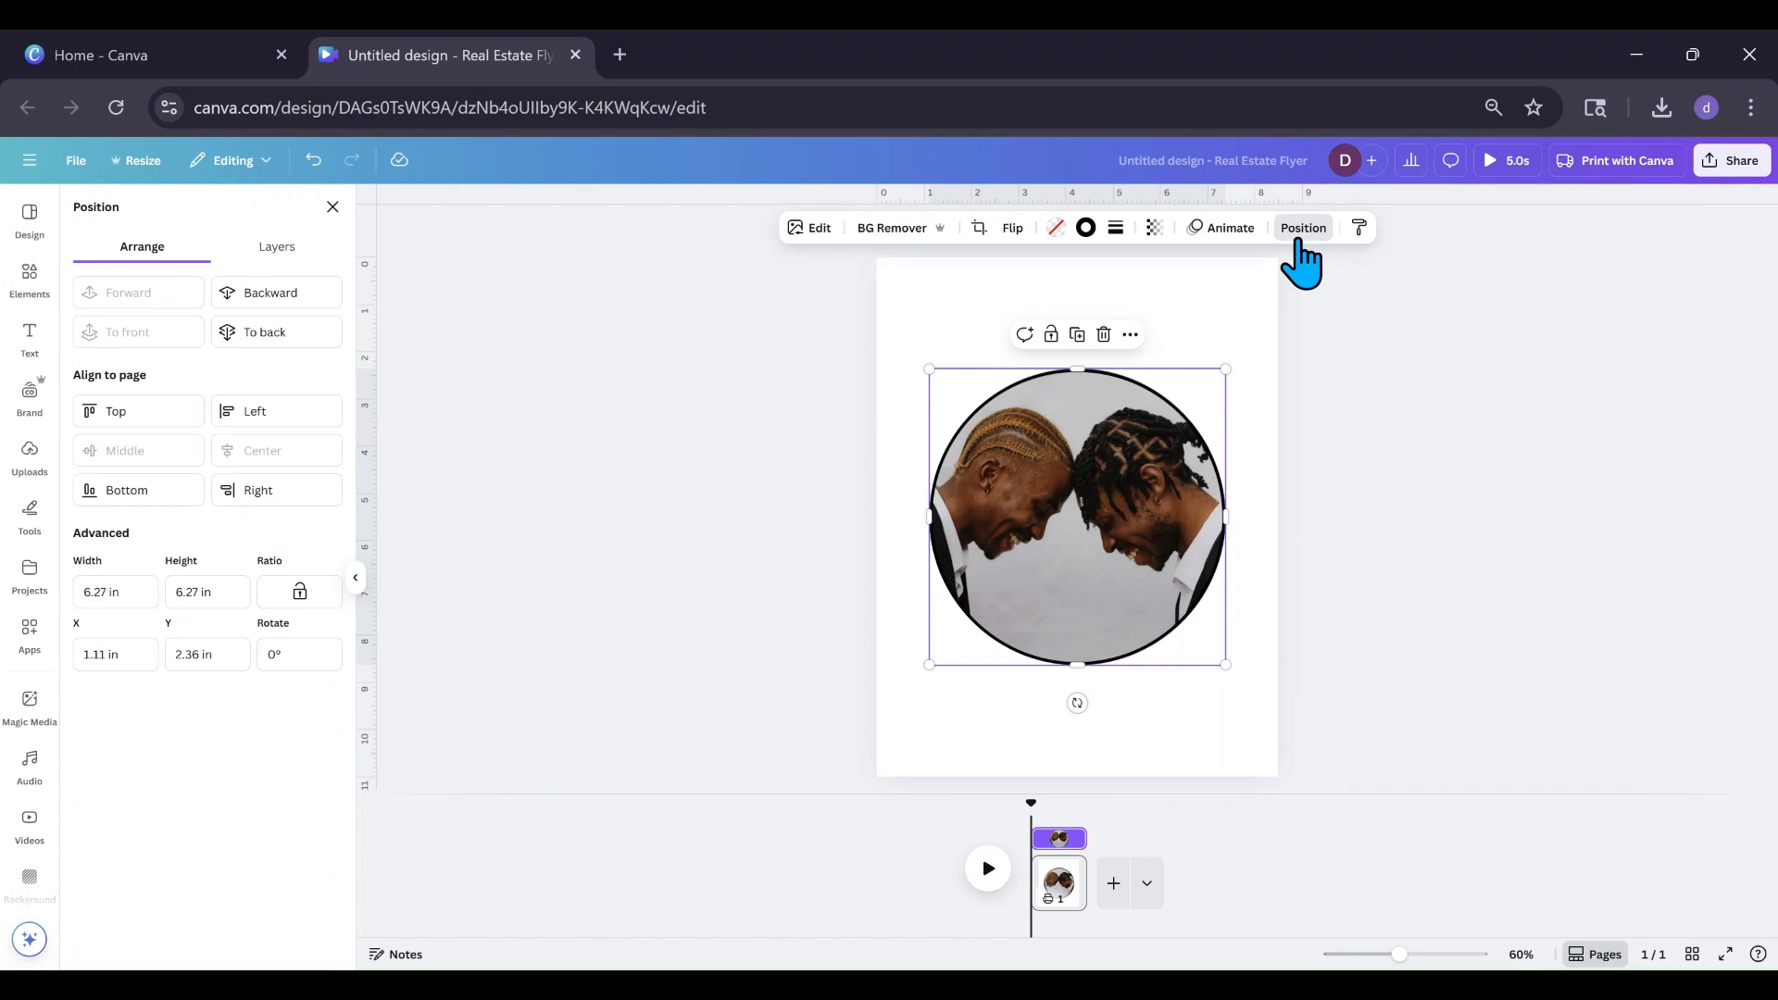
{"action": "left_click", "coordinate": [312, 264]}
{"action": "left_click_drag", "start_coordinate": [238, 363], "coordinate": [247, 427]}
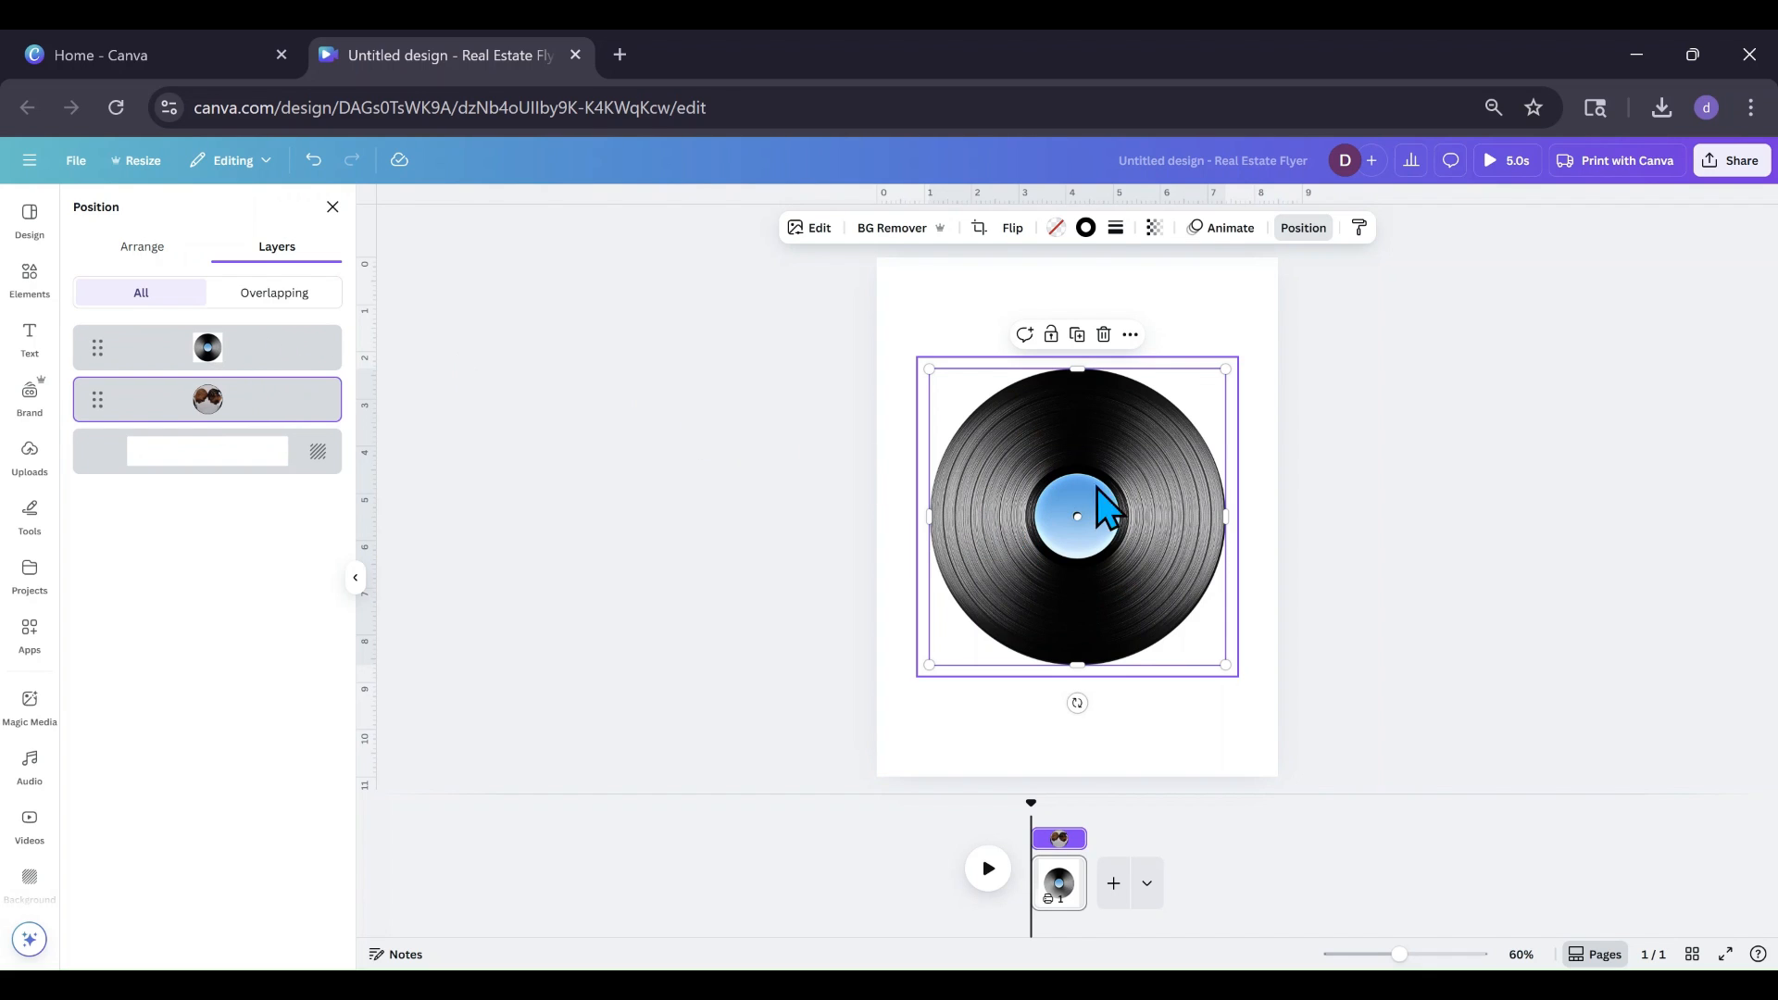
{"action": "left_click", "coordinate": [1065, 508]}
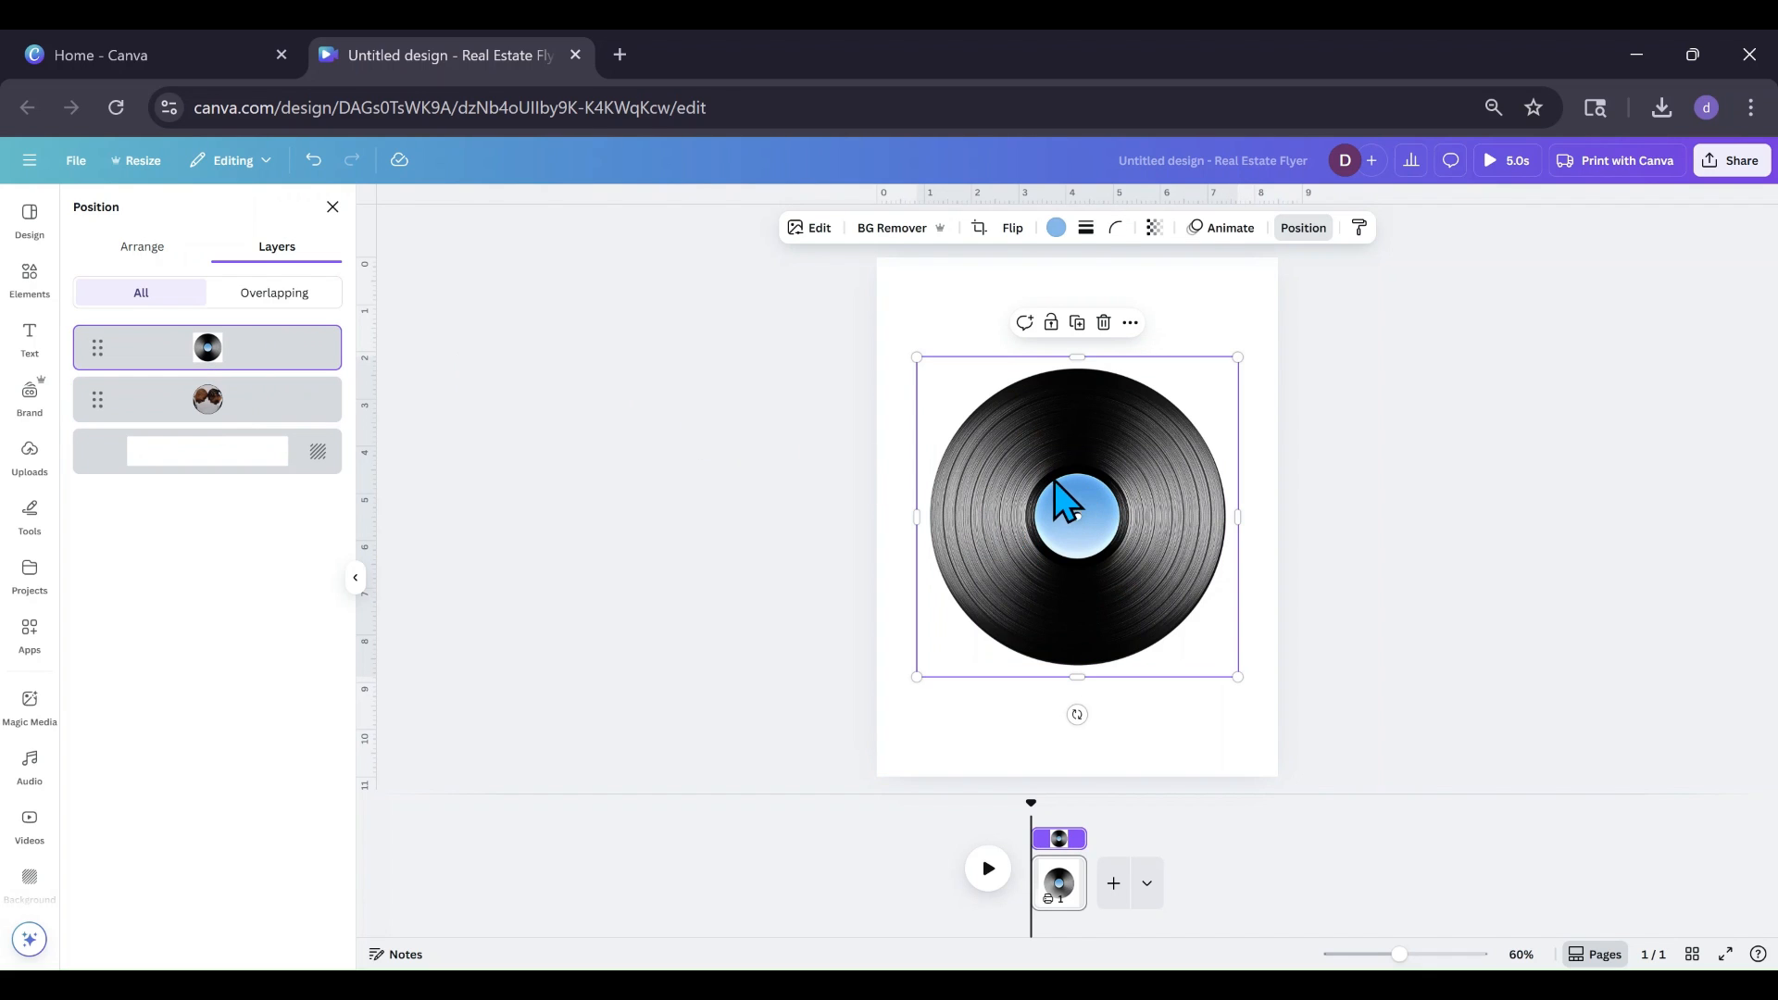
Step: Remove the record image's background and set its transparency to 44 so the photo beneath shows through
{"action": "left_click", "coordinate": [896, 229]}
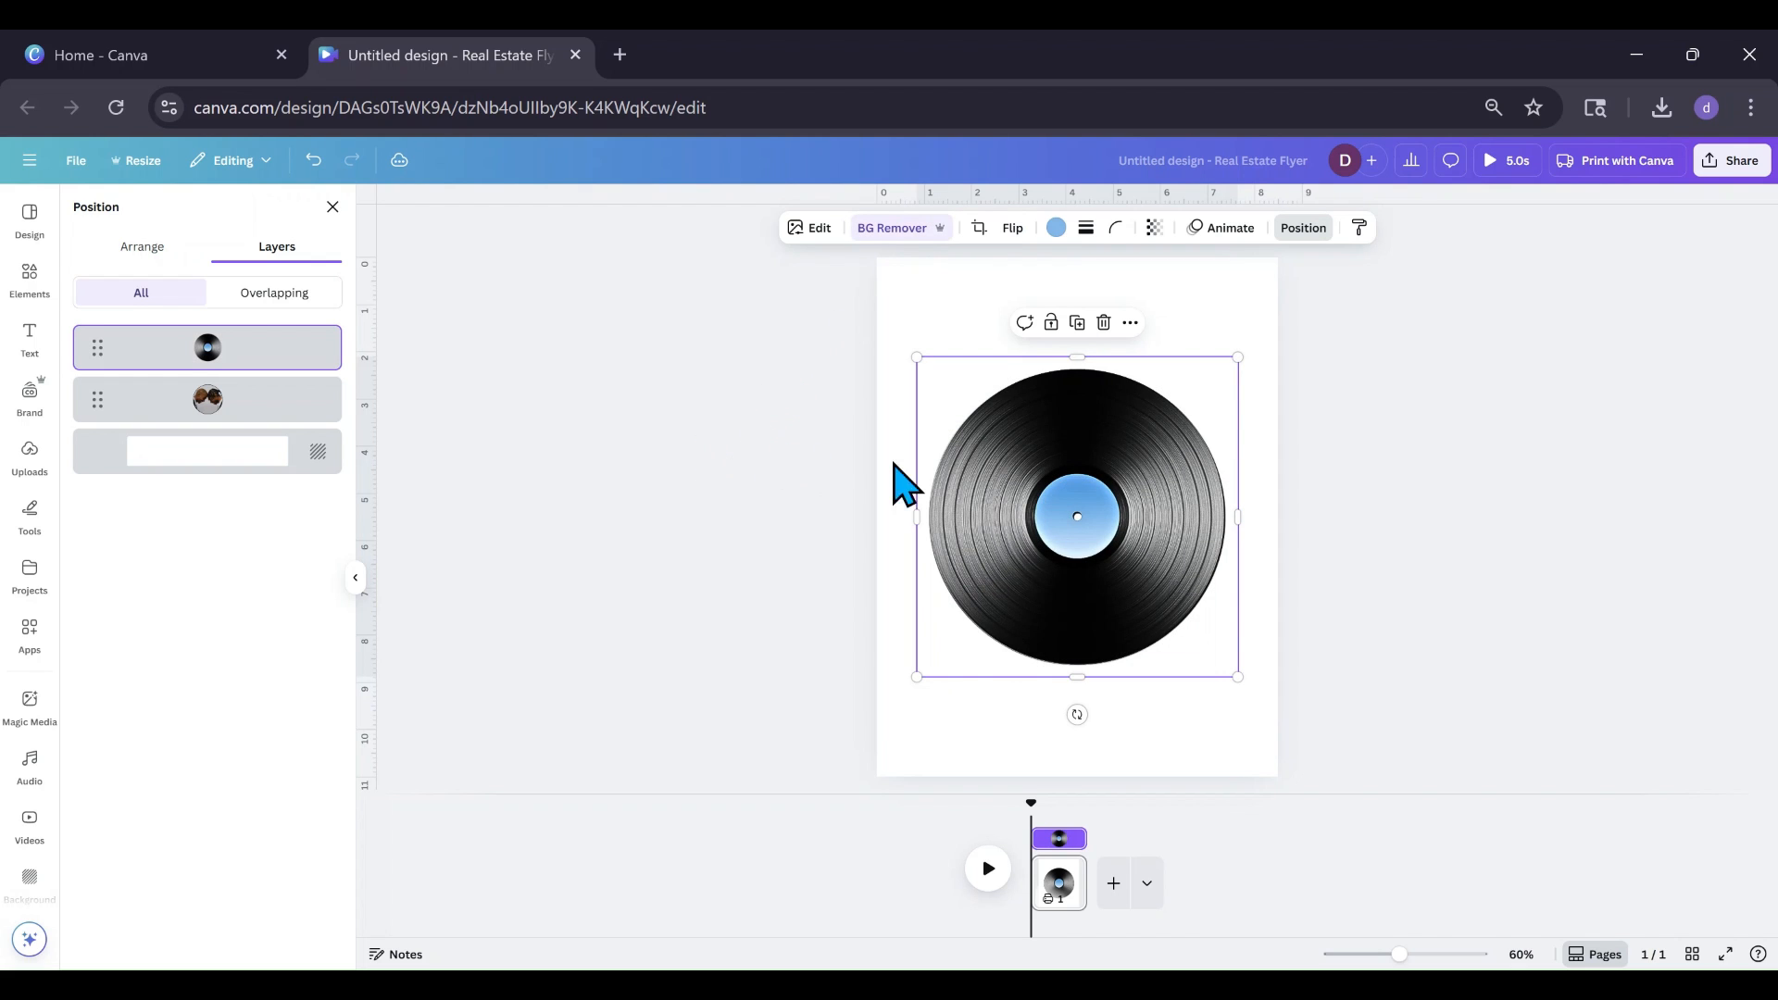
{"action": "left_click", "coordinate": [1153, 230]}
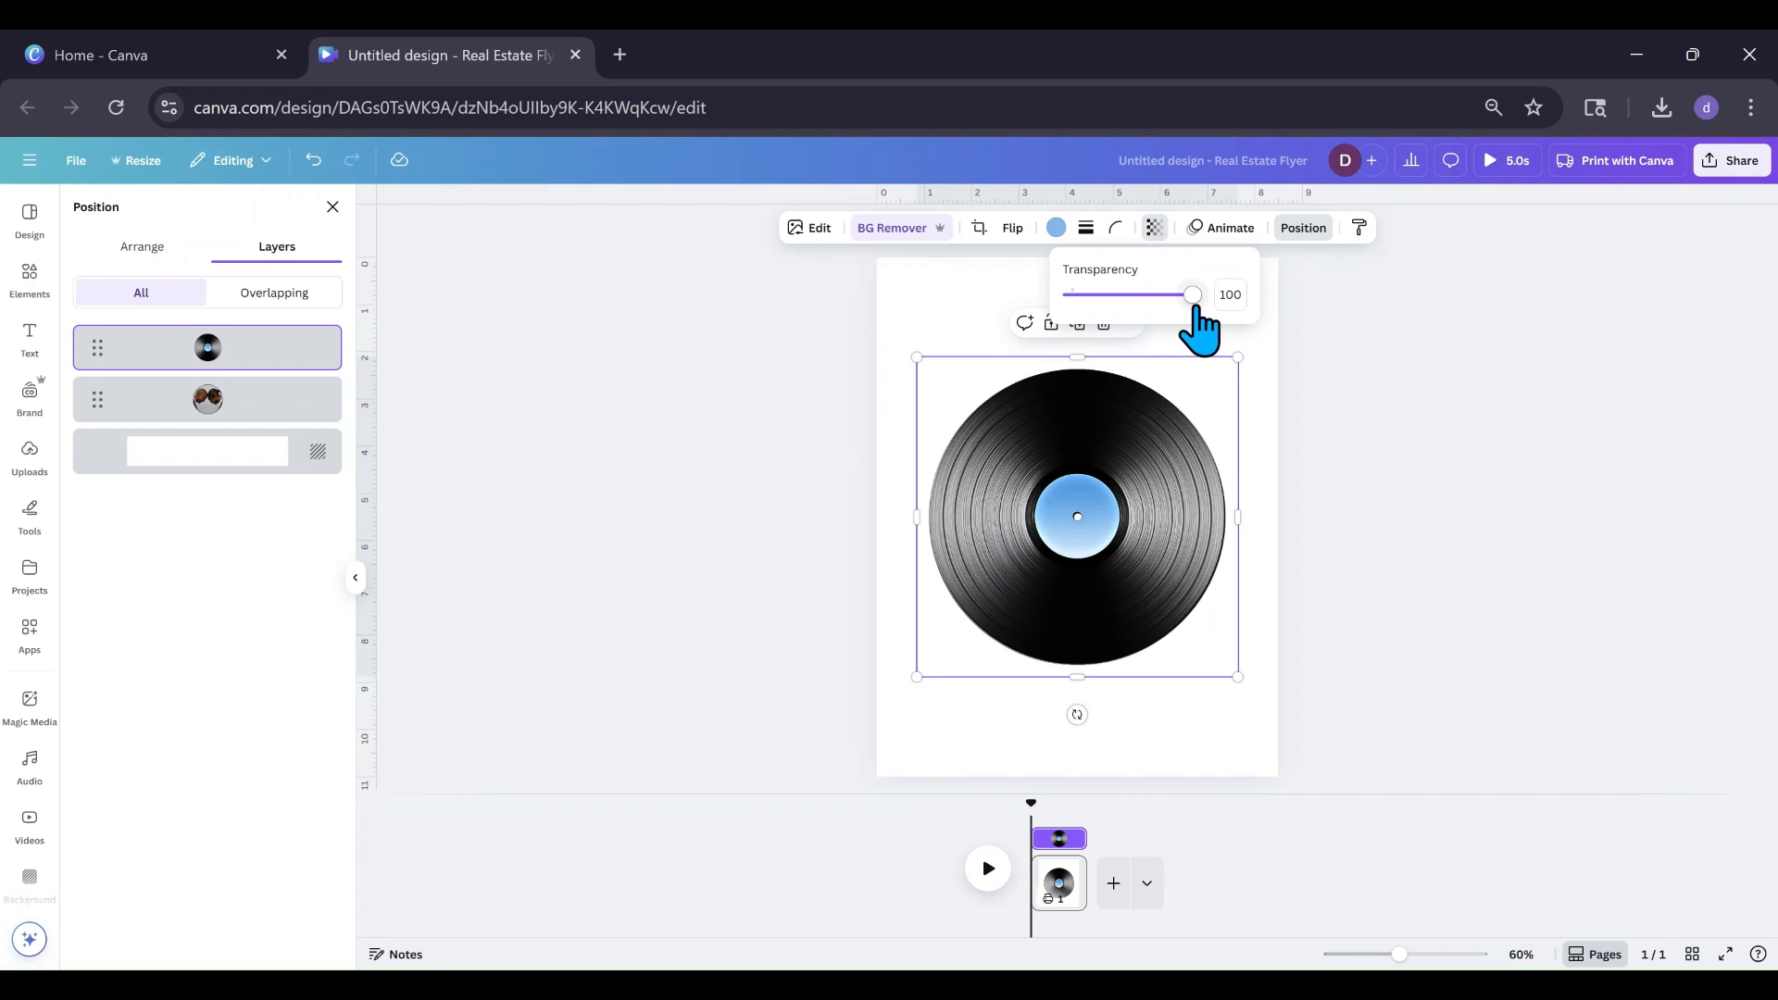
{"action": "left_click_drag", "start_coordinate": [1196, 313], "coordinate": [1136, 311]}
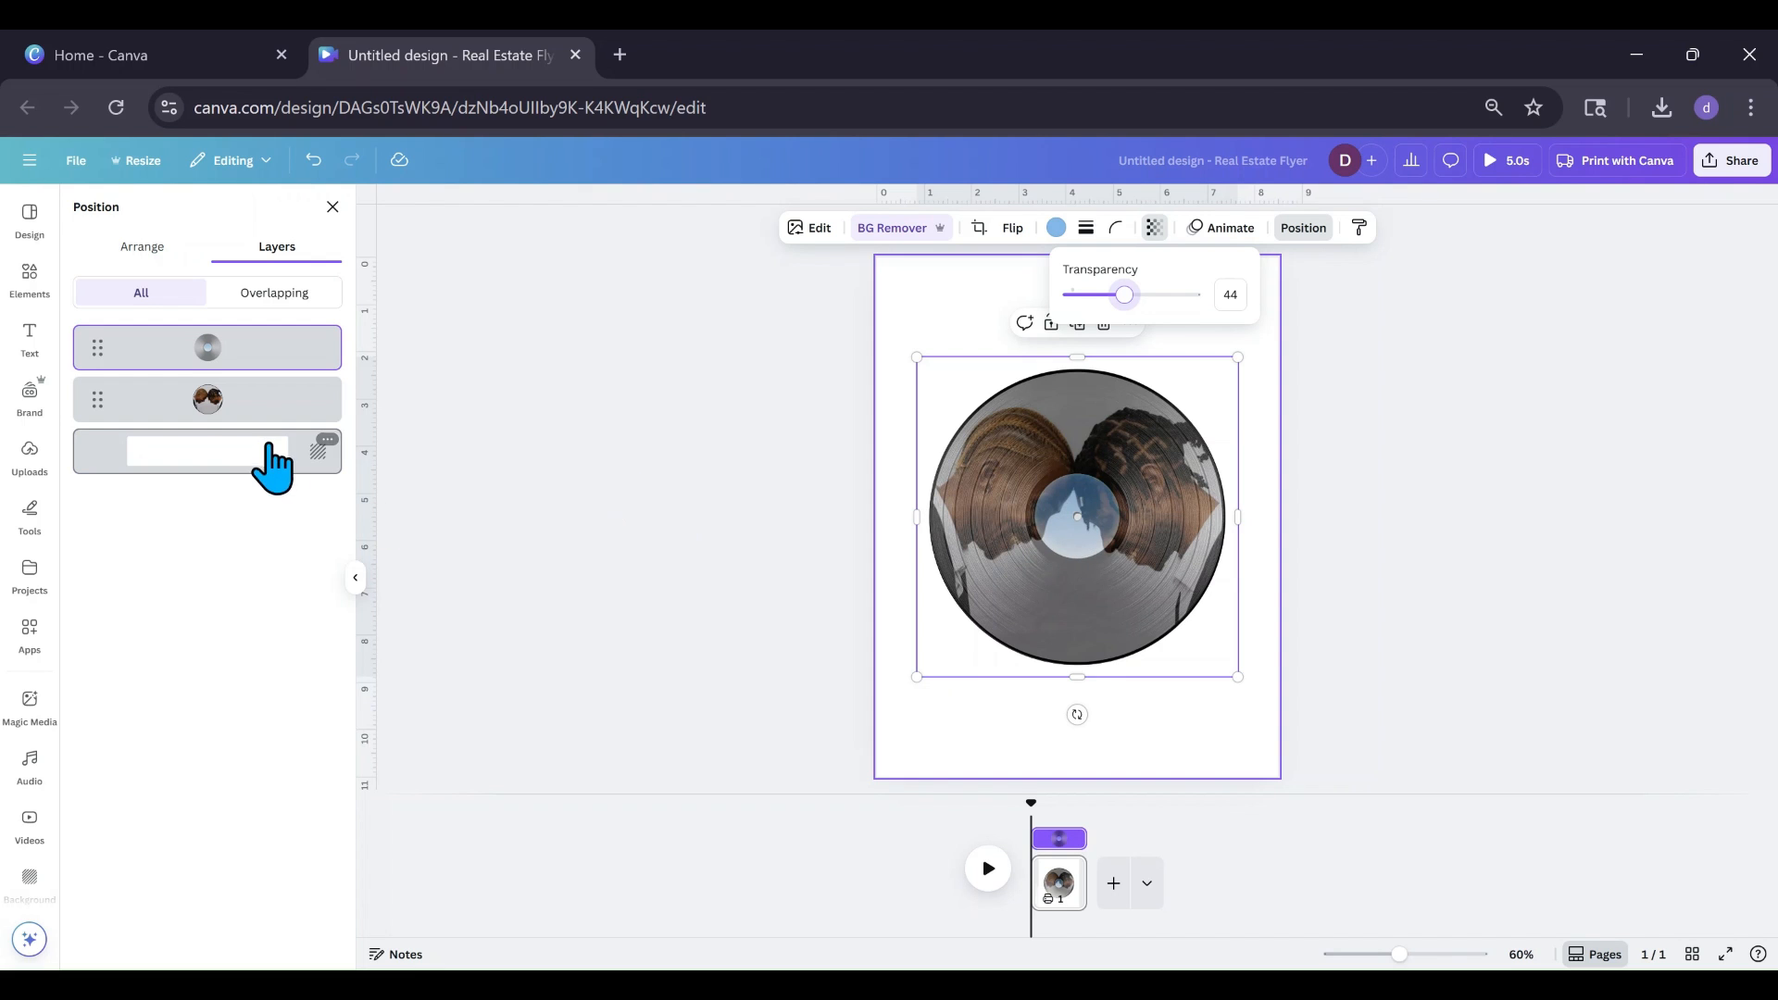
Step: Add a circle shape and resize and position it to exactly cover the record's center label
{"action": "left_click", "coordinate": [27, 294]}
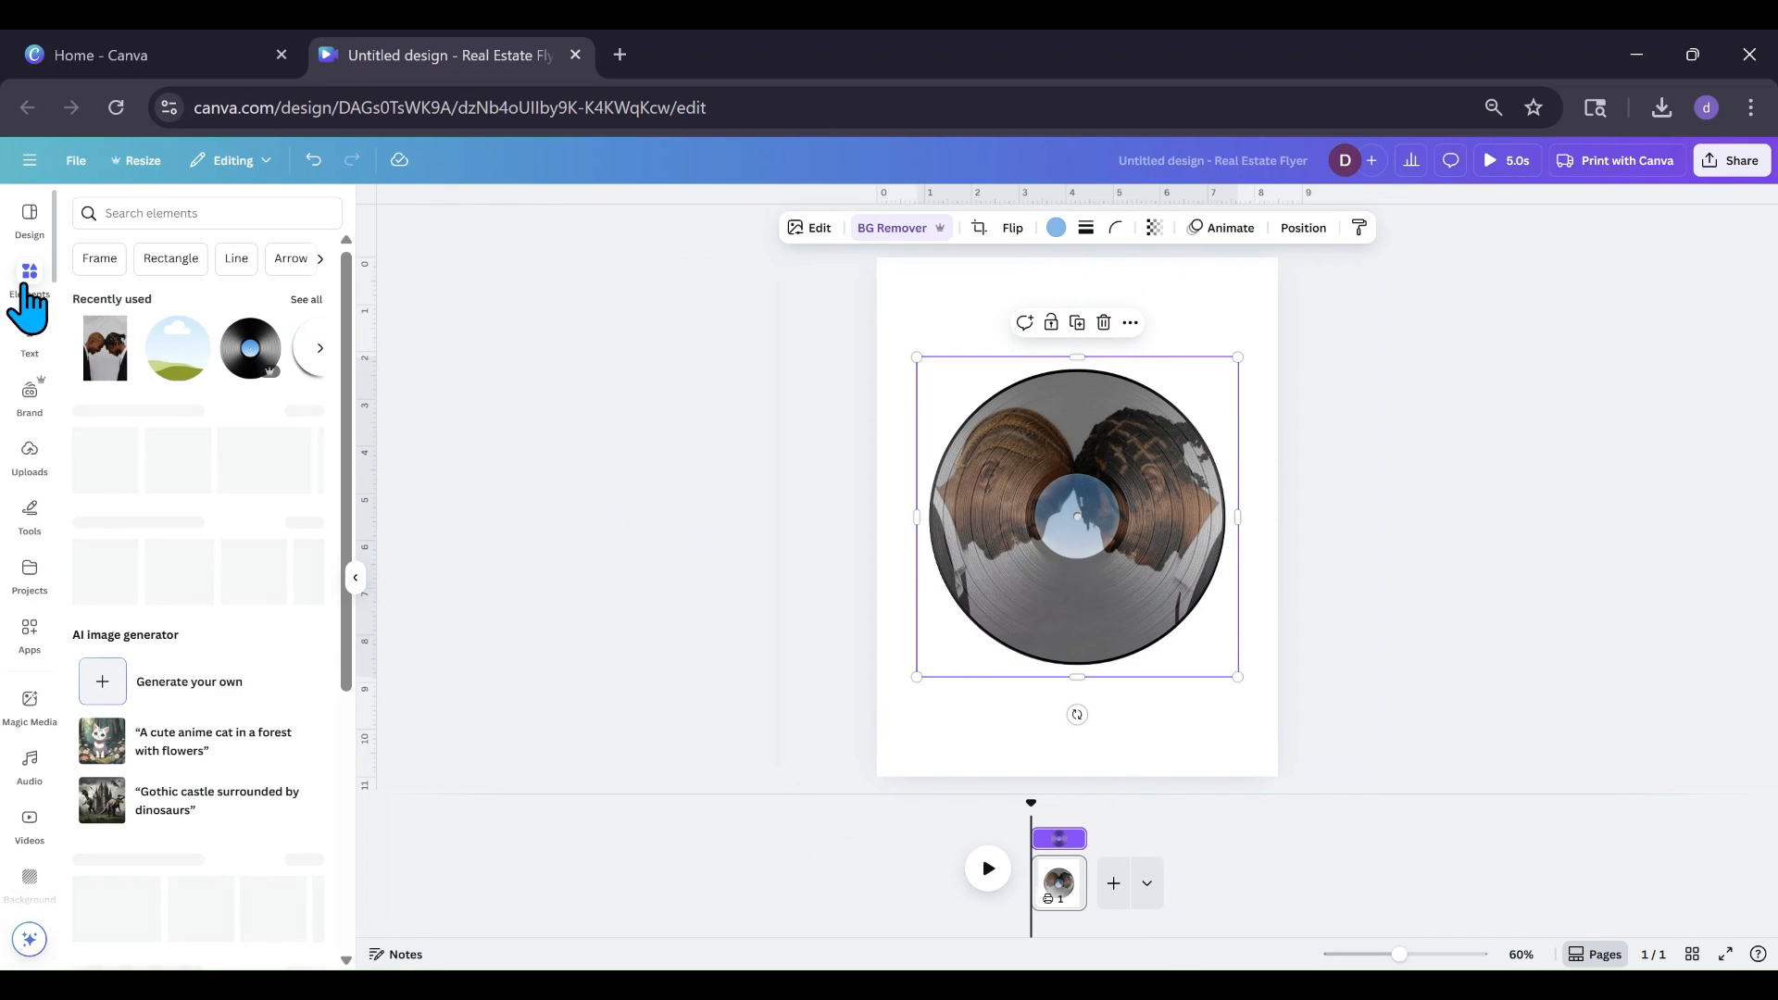
{"action": "scroll", "coordinate": [116, 442], "scroll_direction": "down", "scroll_amount": 1}
{"action": "scroll", "coordinate": [115, 442], "scroll_direction": "down", "scroll_amount": 1}
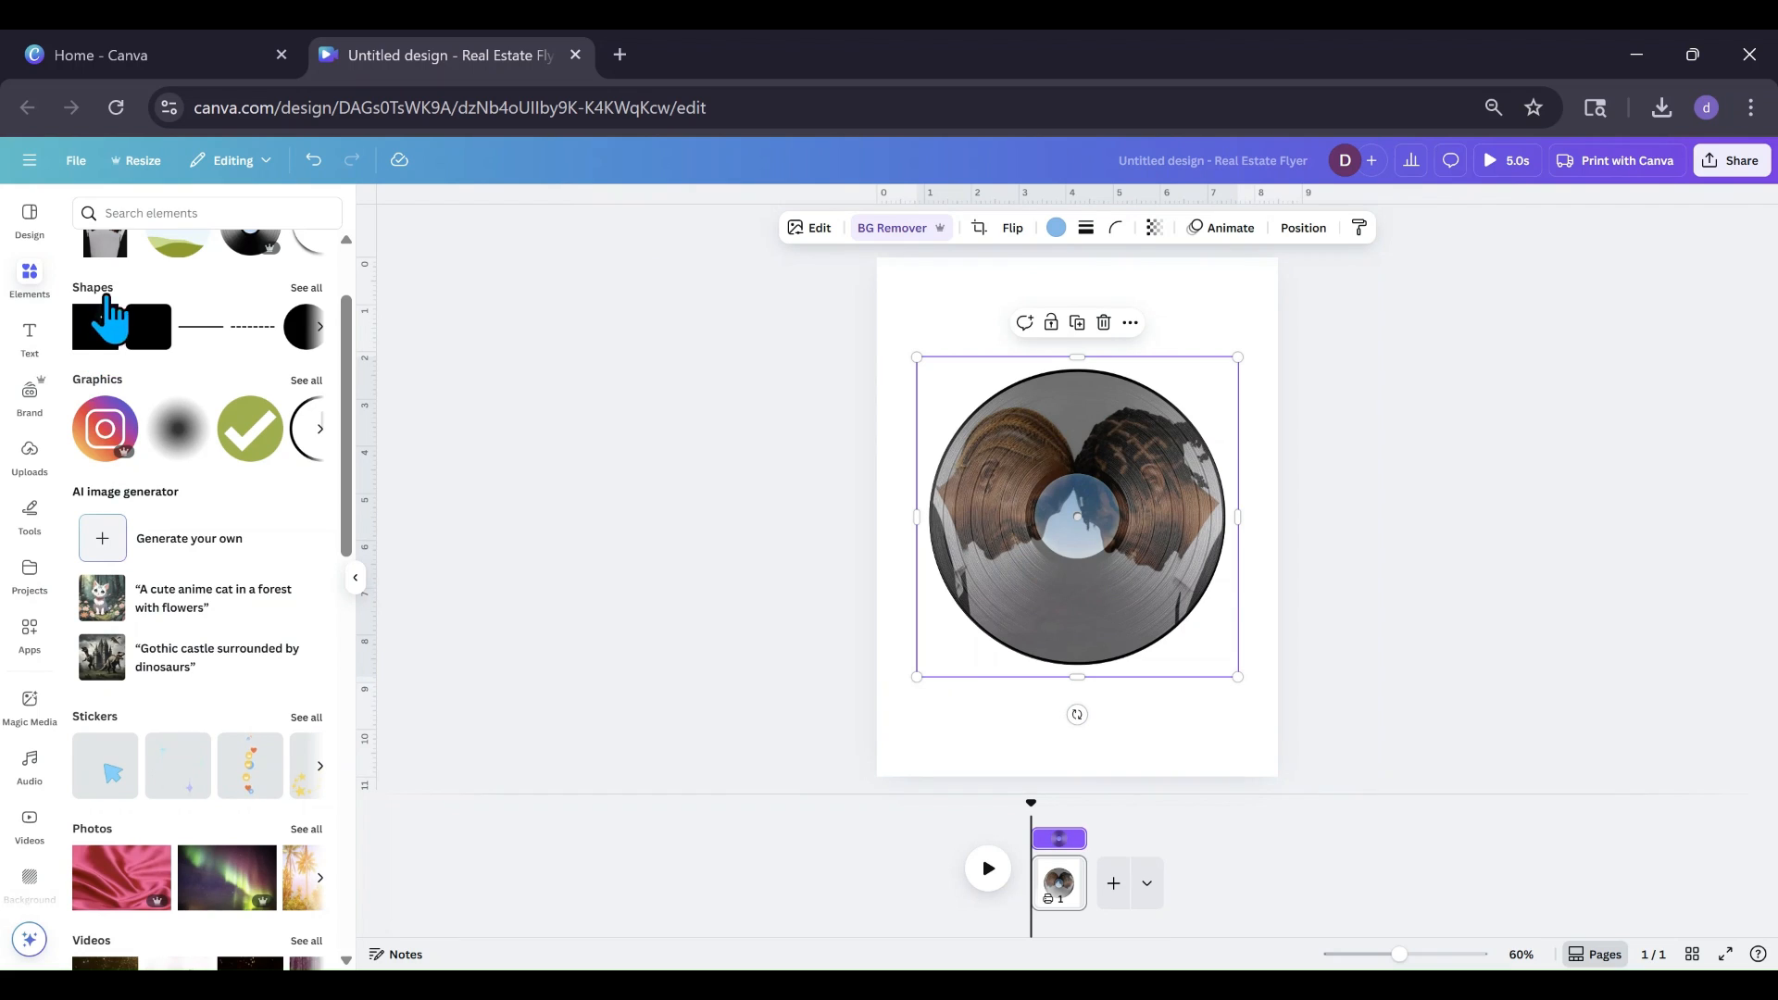
{"action": "left_click", "coordinate": [298, 348]}
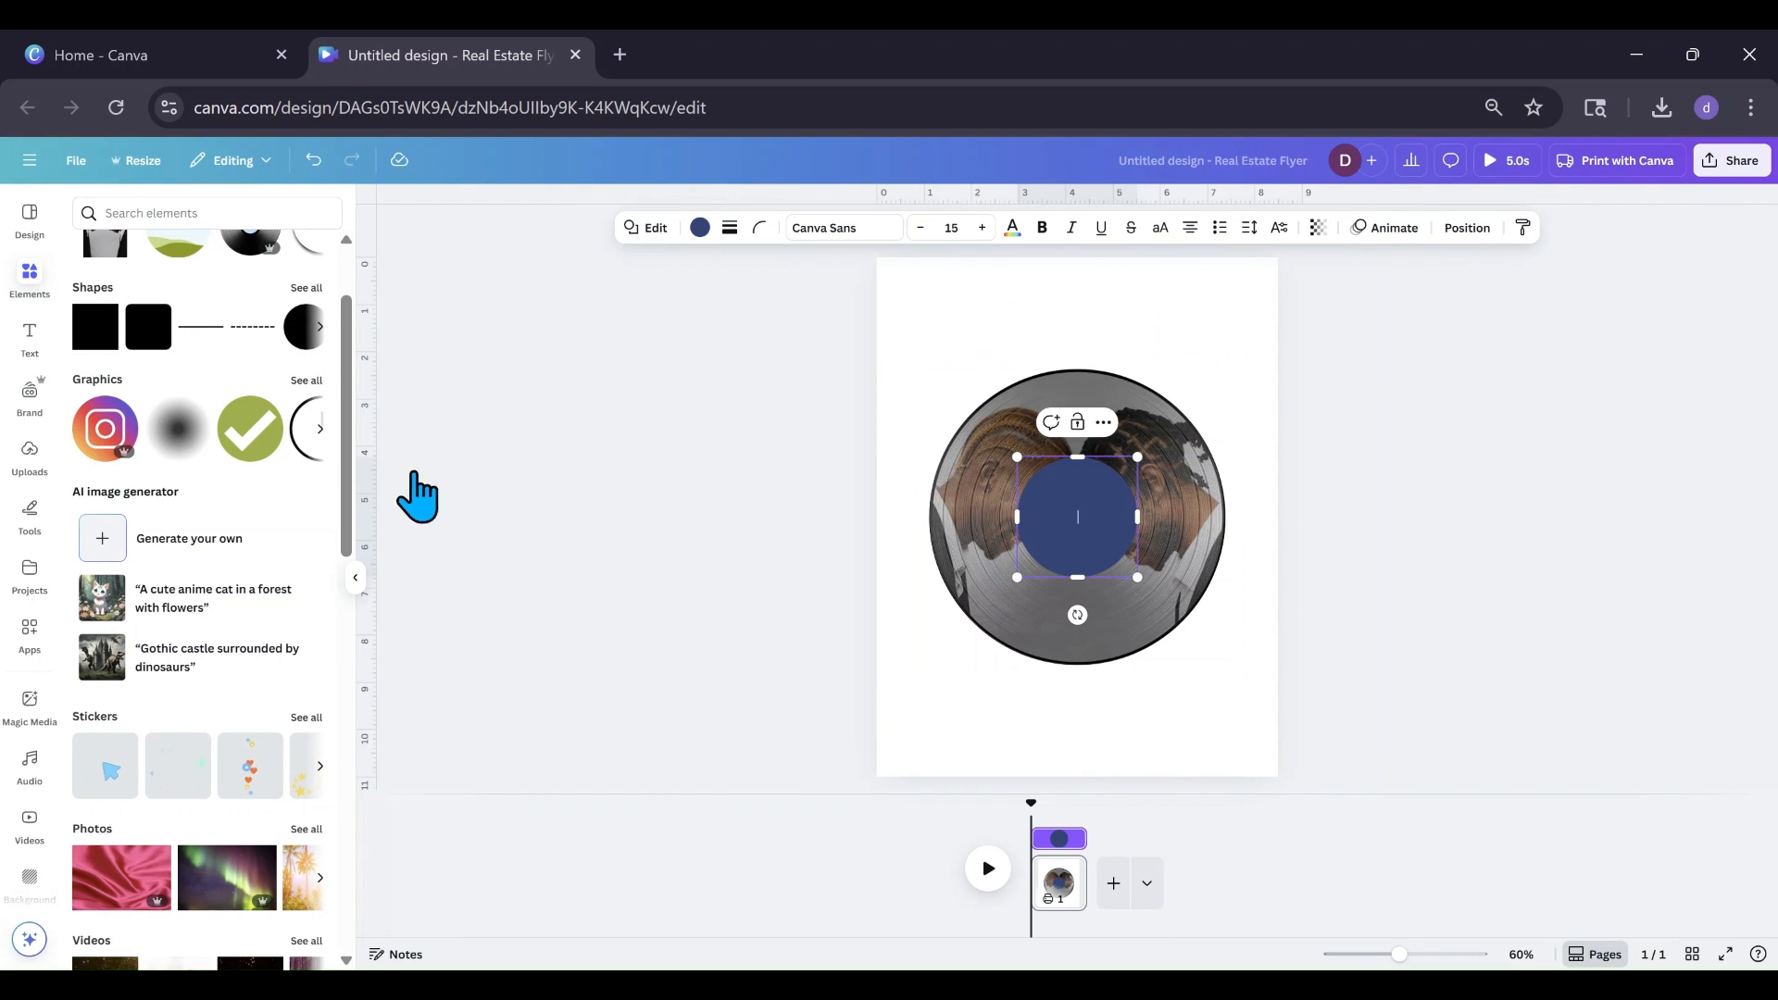
{"action": "left_click_drag", "start_coordinate": [1016, 458], "coordinate": [1057, 498]}
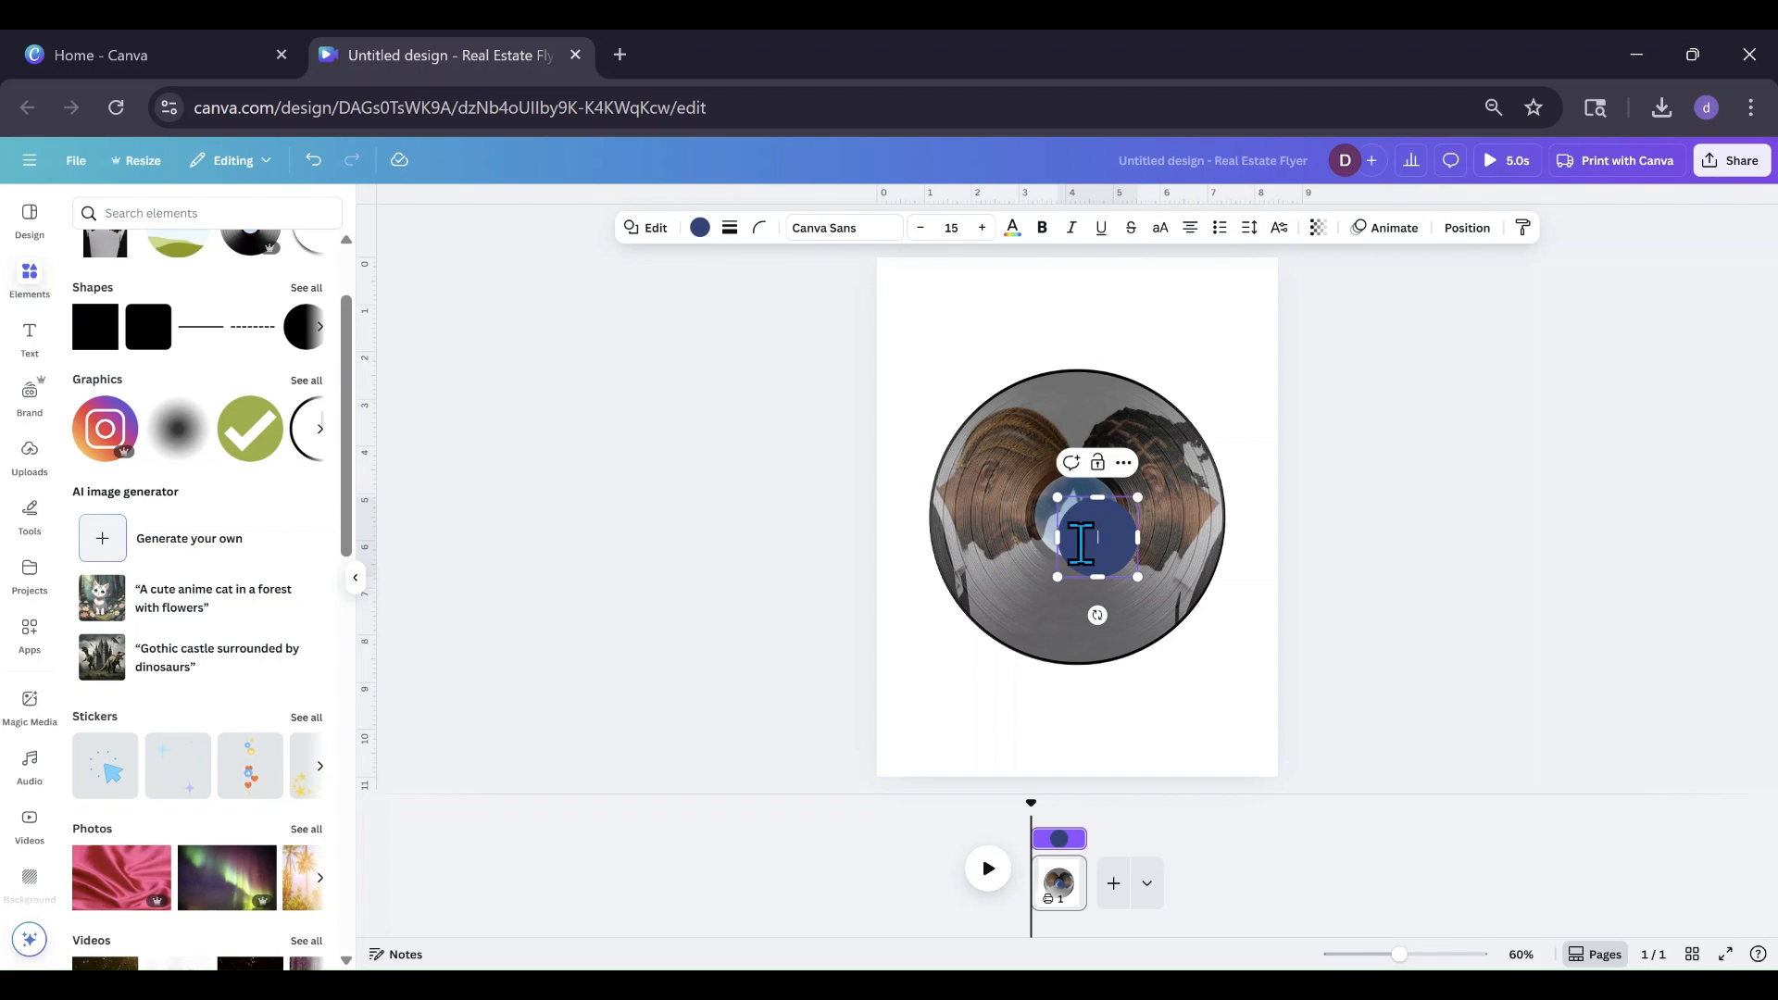
{"action": "left_click", "coordinate": [1151, 603]}
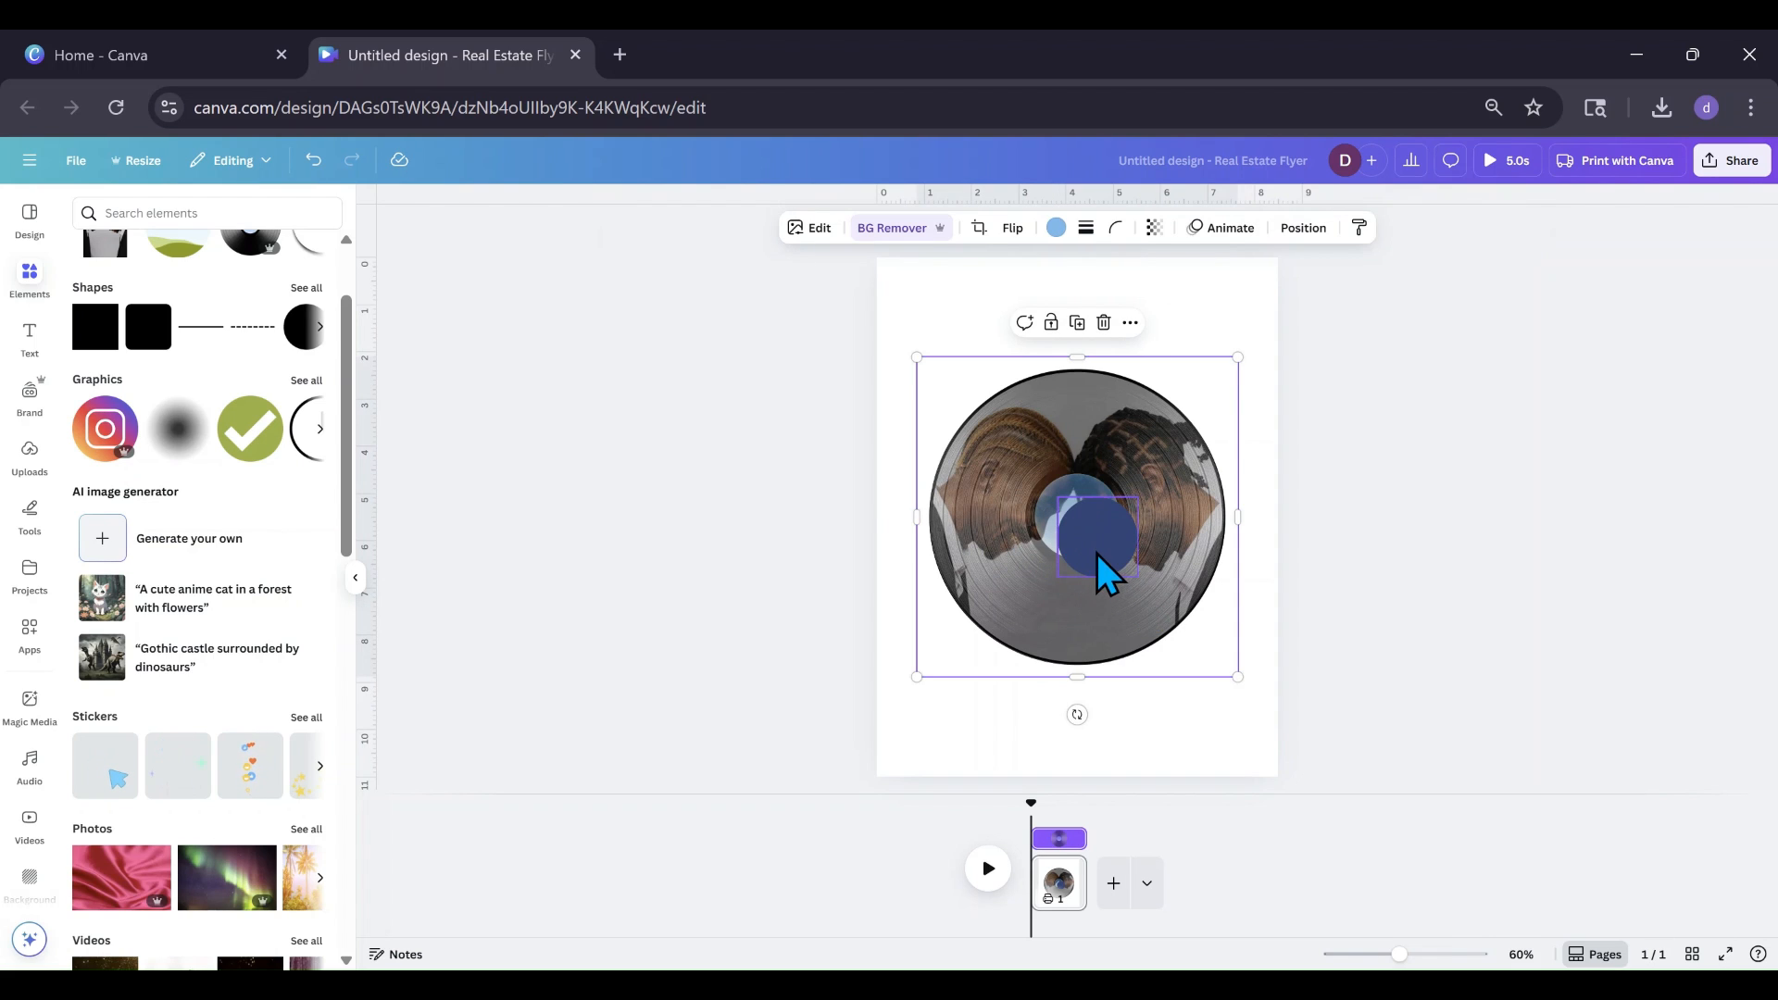
{"action": "left_click_drag", "start_coordinate": [1098, 546], "coordinate": [1071, 510]}
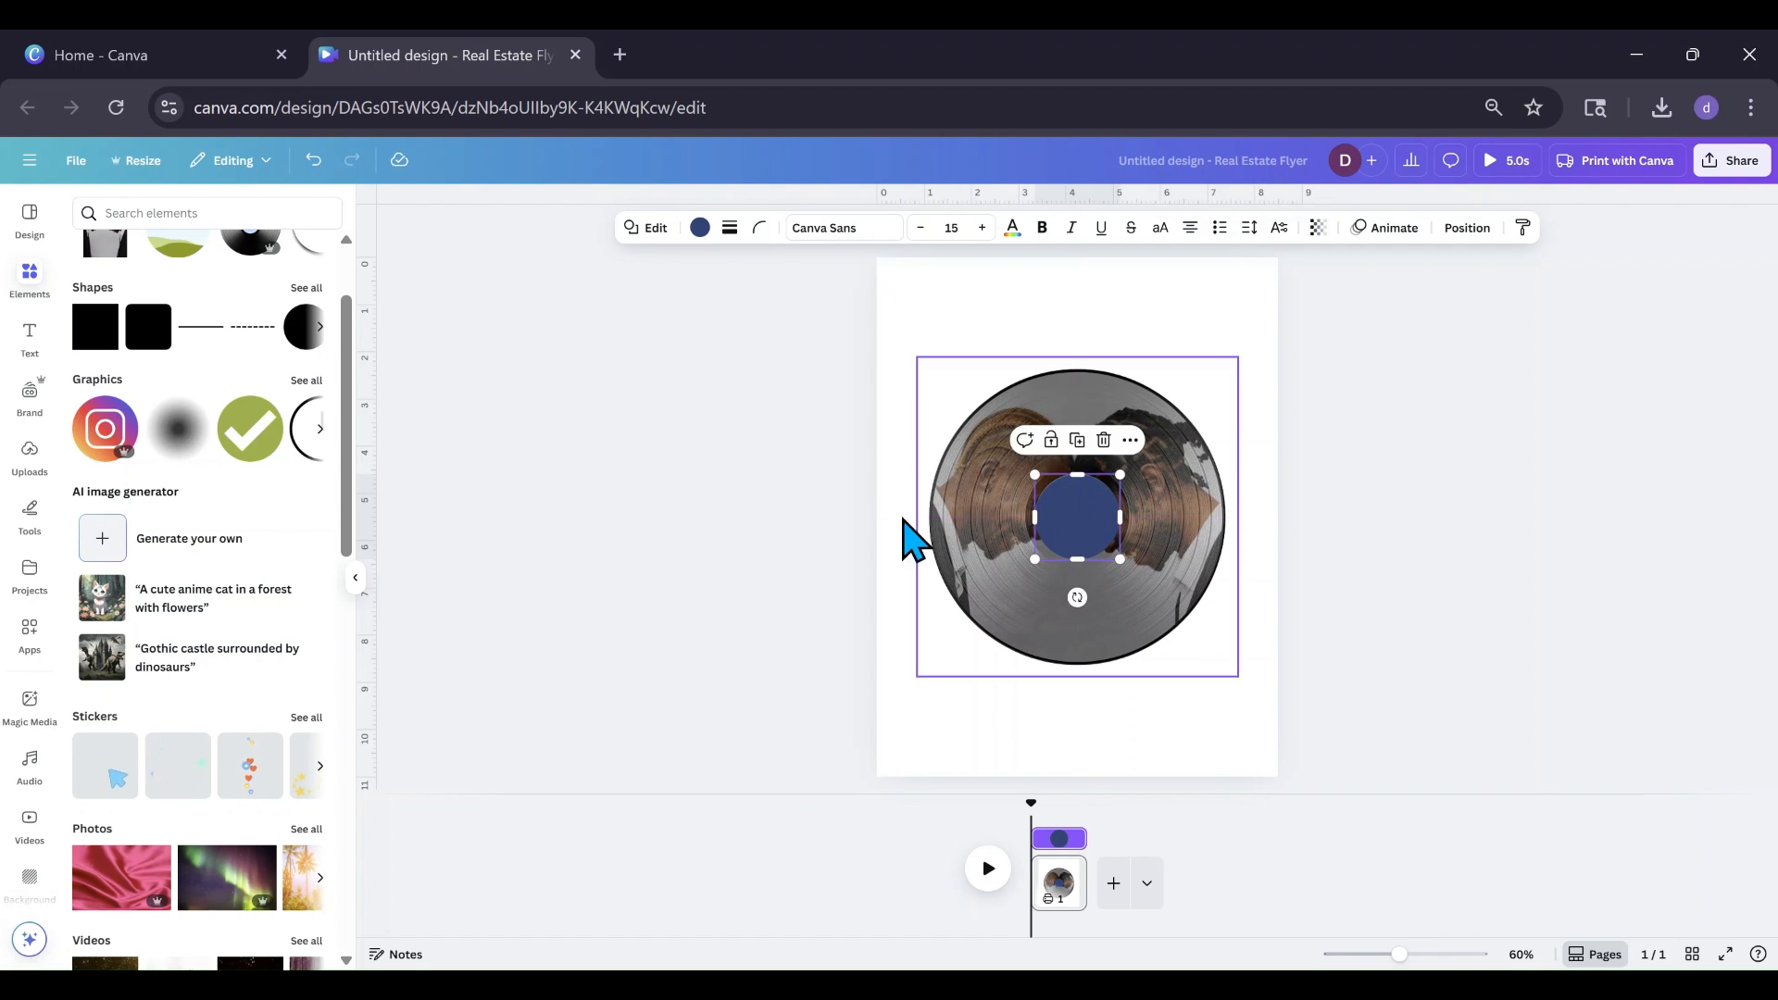
Step: Fill the center circle with a three-color linear gradient of black, white and black
{"action": "left_click", "coordinate": [700, 228]}
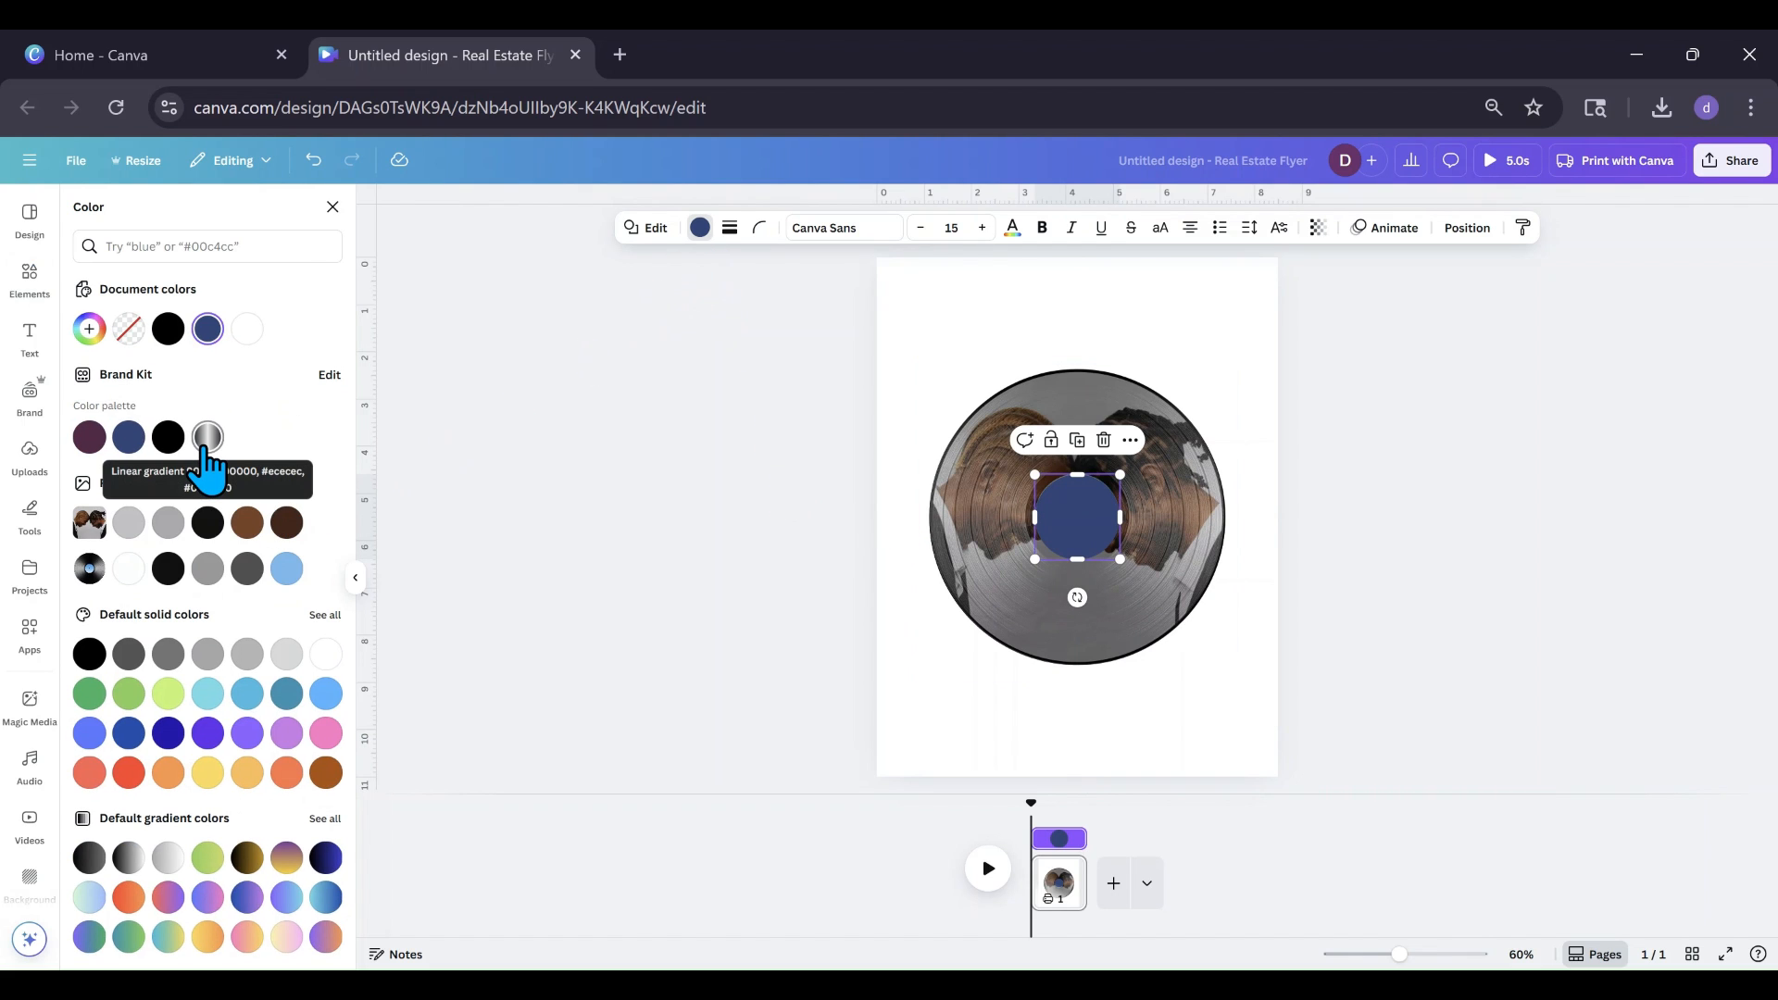
{"action": "left_click", "coordinate": [208, 438]}
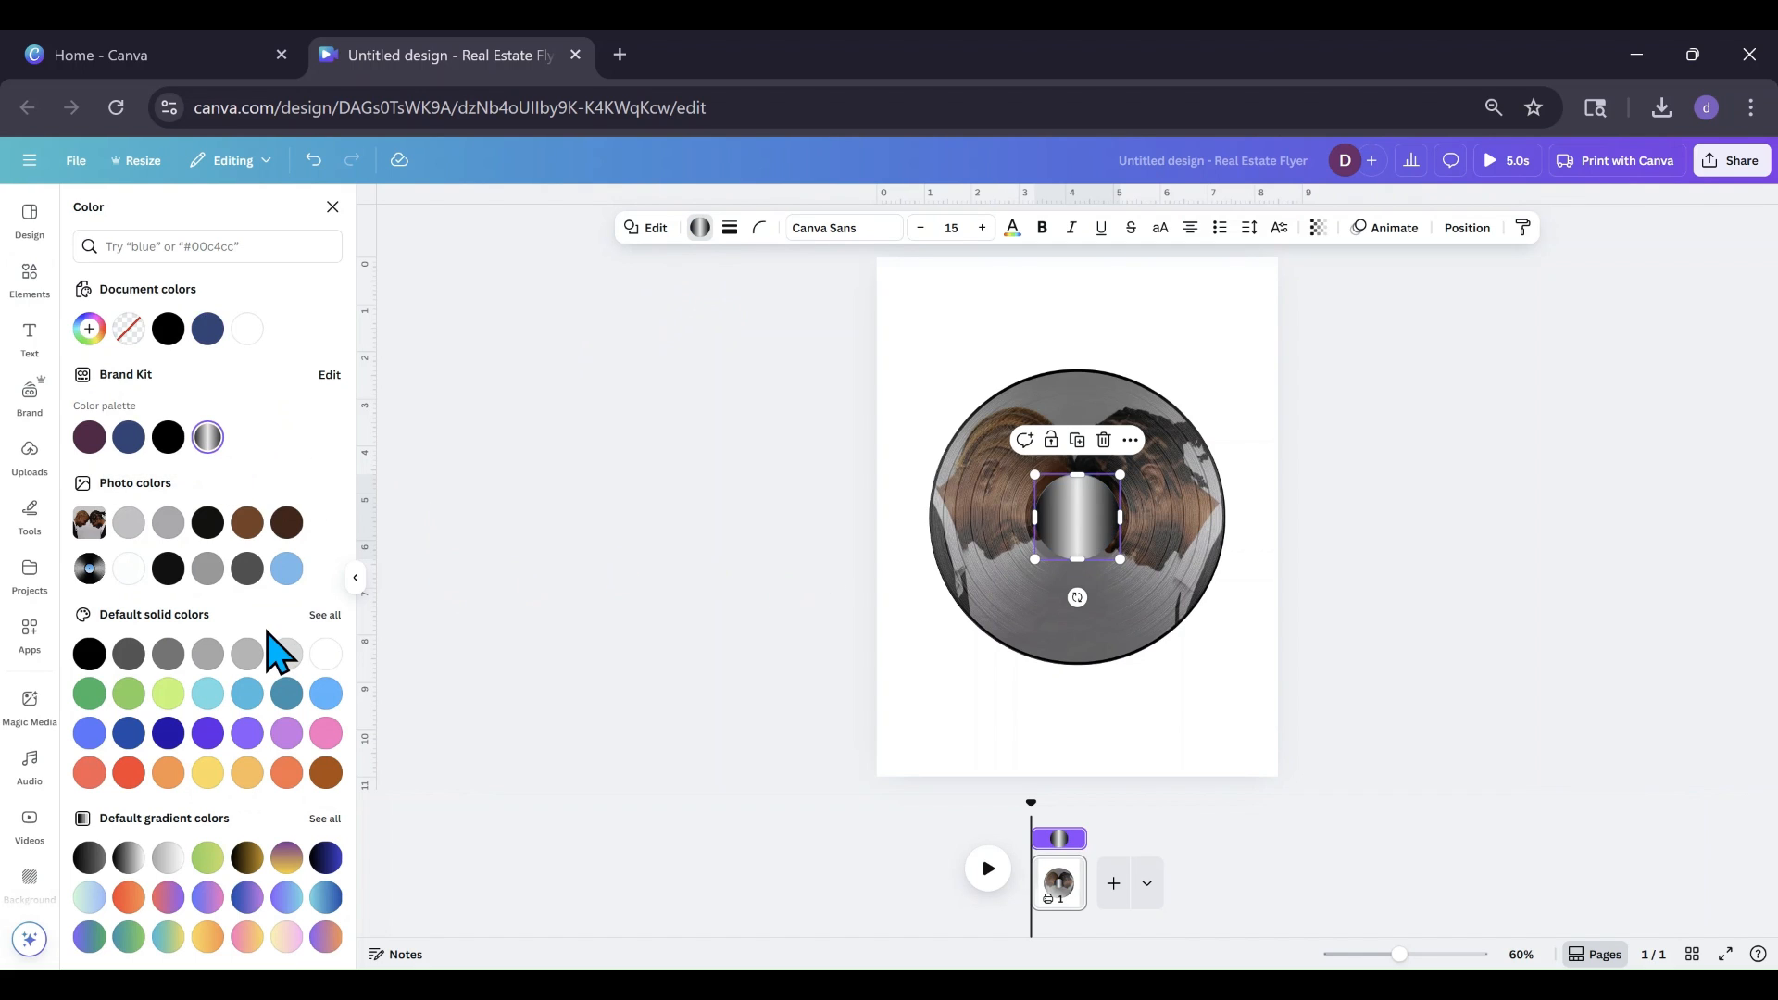
{"action": "left_click", "coordinate": [129, 850]}
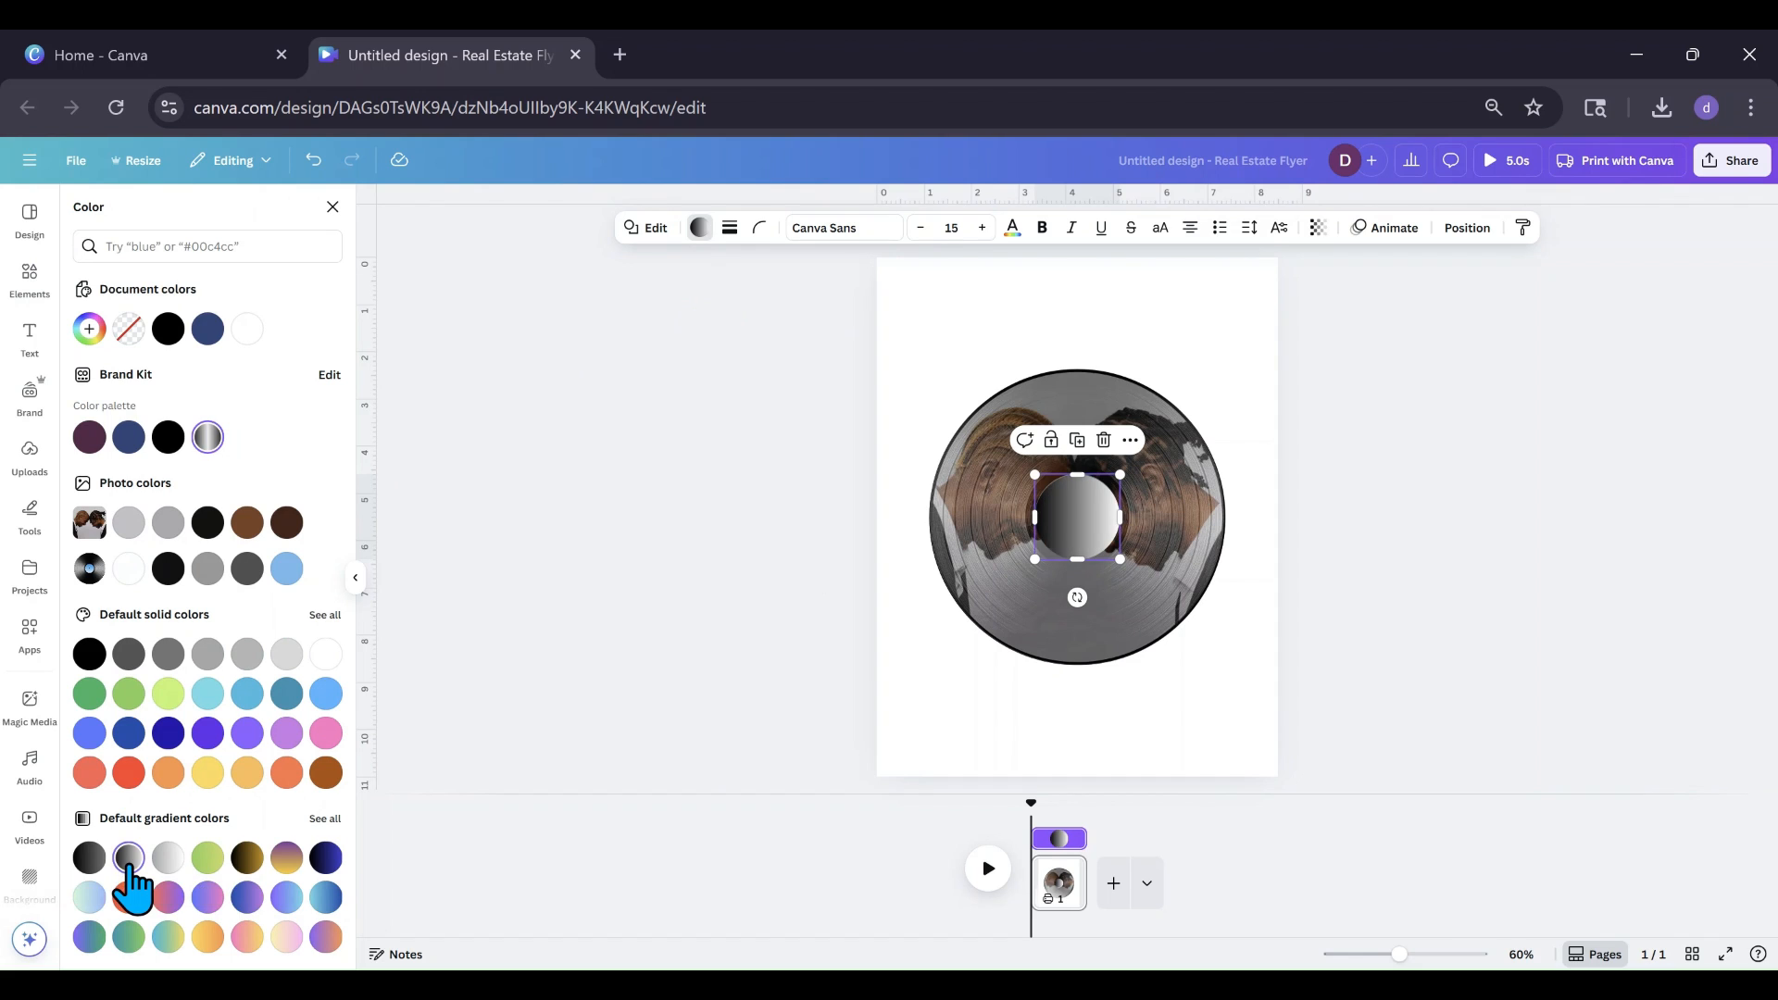
{"action": "left_click", "coordinate": [93, 329]}
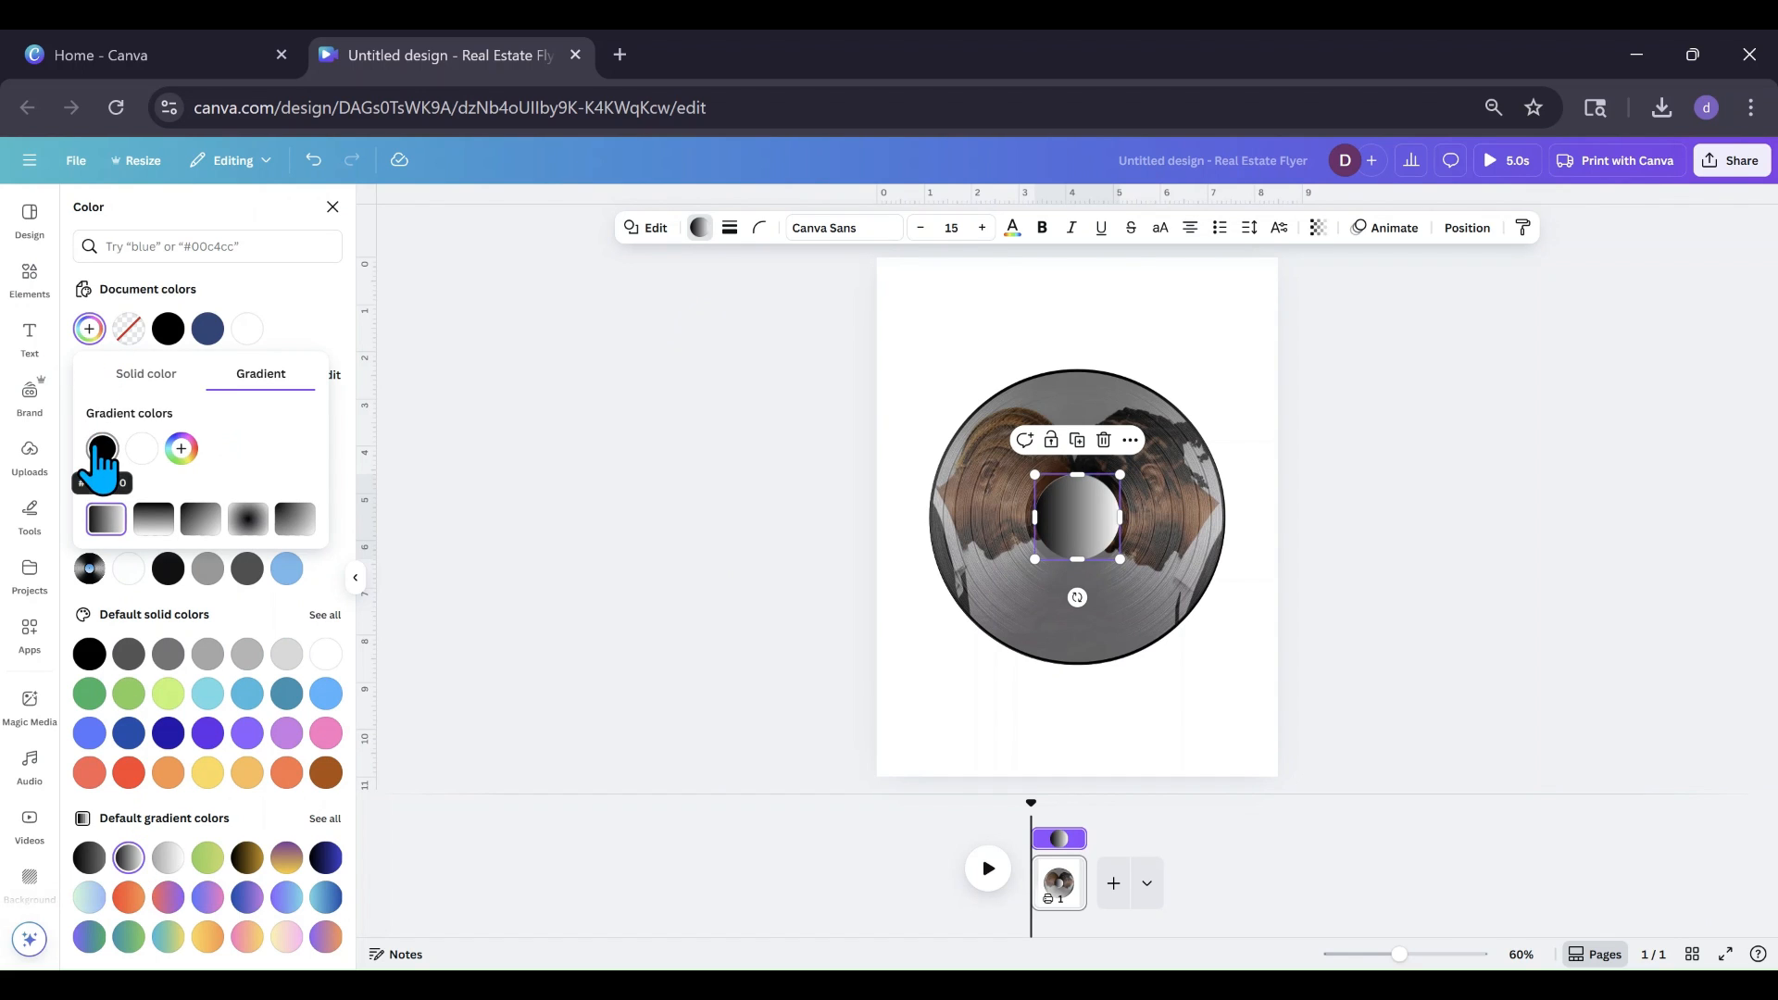
{"action": "left_click_drag", "start_coordinate": [104, 456], "coordinate": [148, 456]}
{"action": "left_click", "coordinate": [184, 452]}
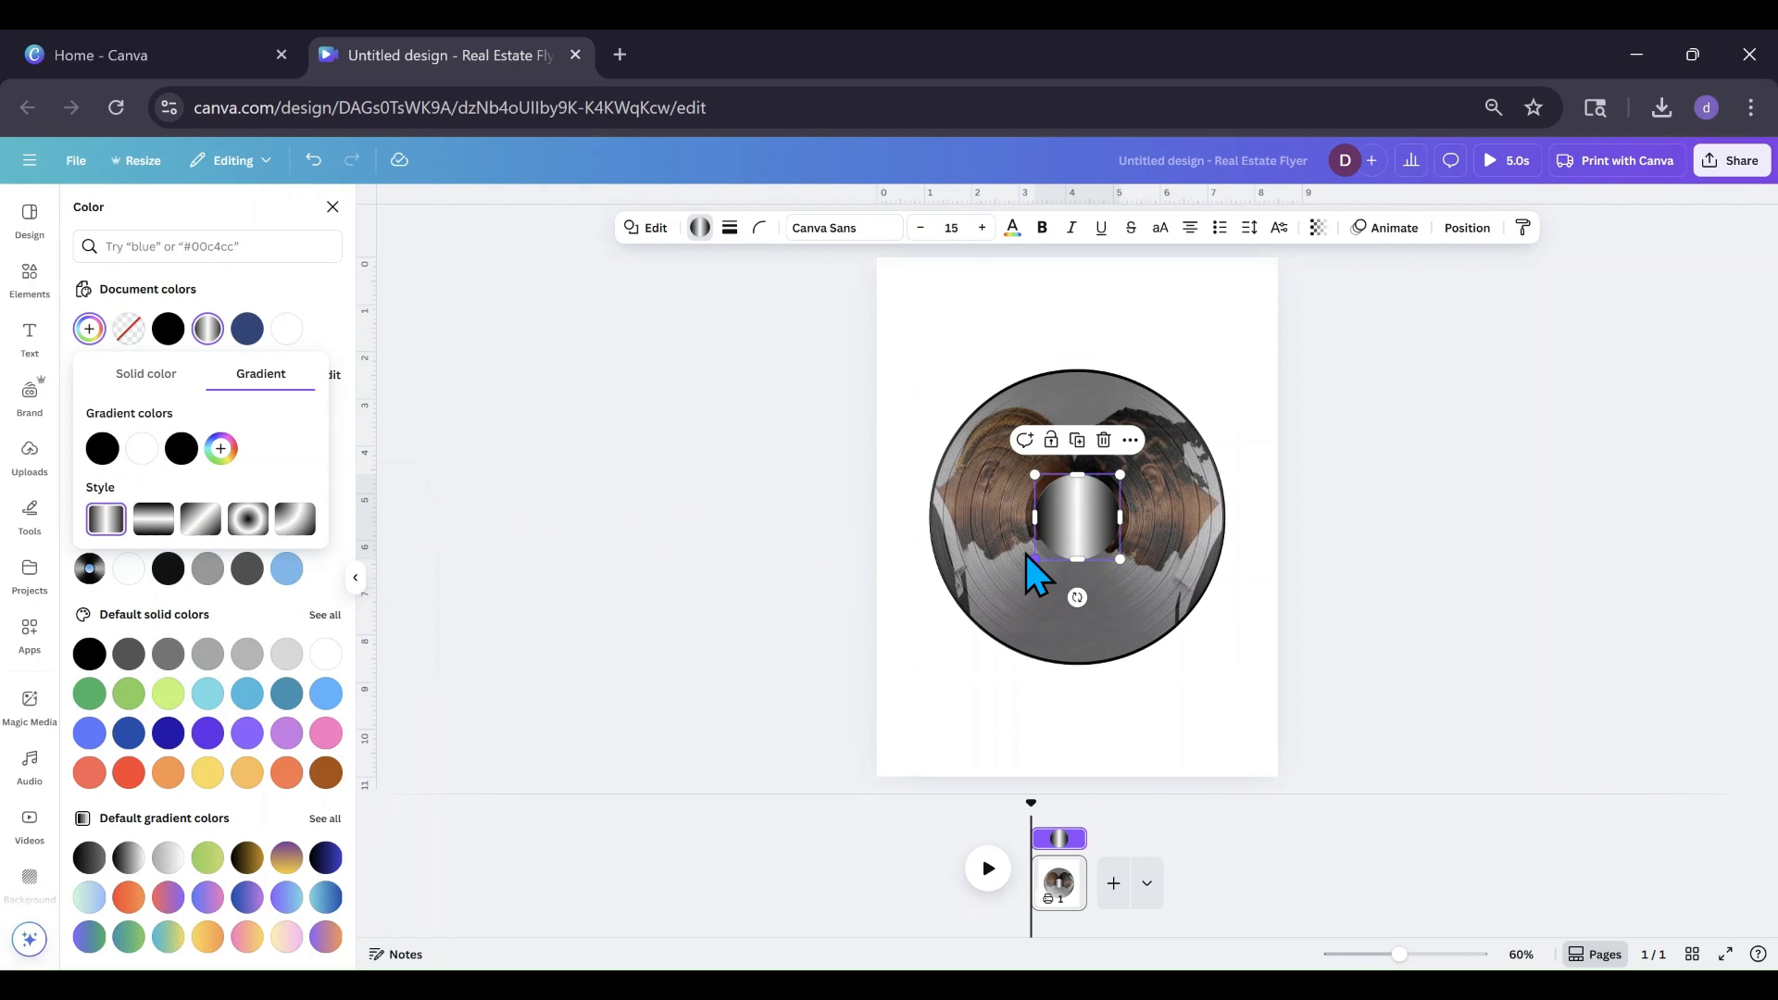
Step: Duplicate the center circle, fill the copy with the gray-to-white default gradient, and shrink it into a small hole centered on the record
{"action": "left_click", "coordinate": [1077, 440]}
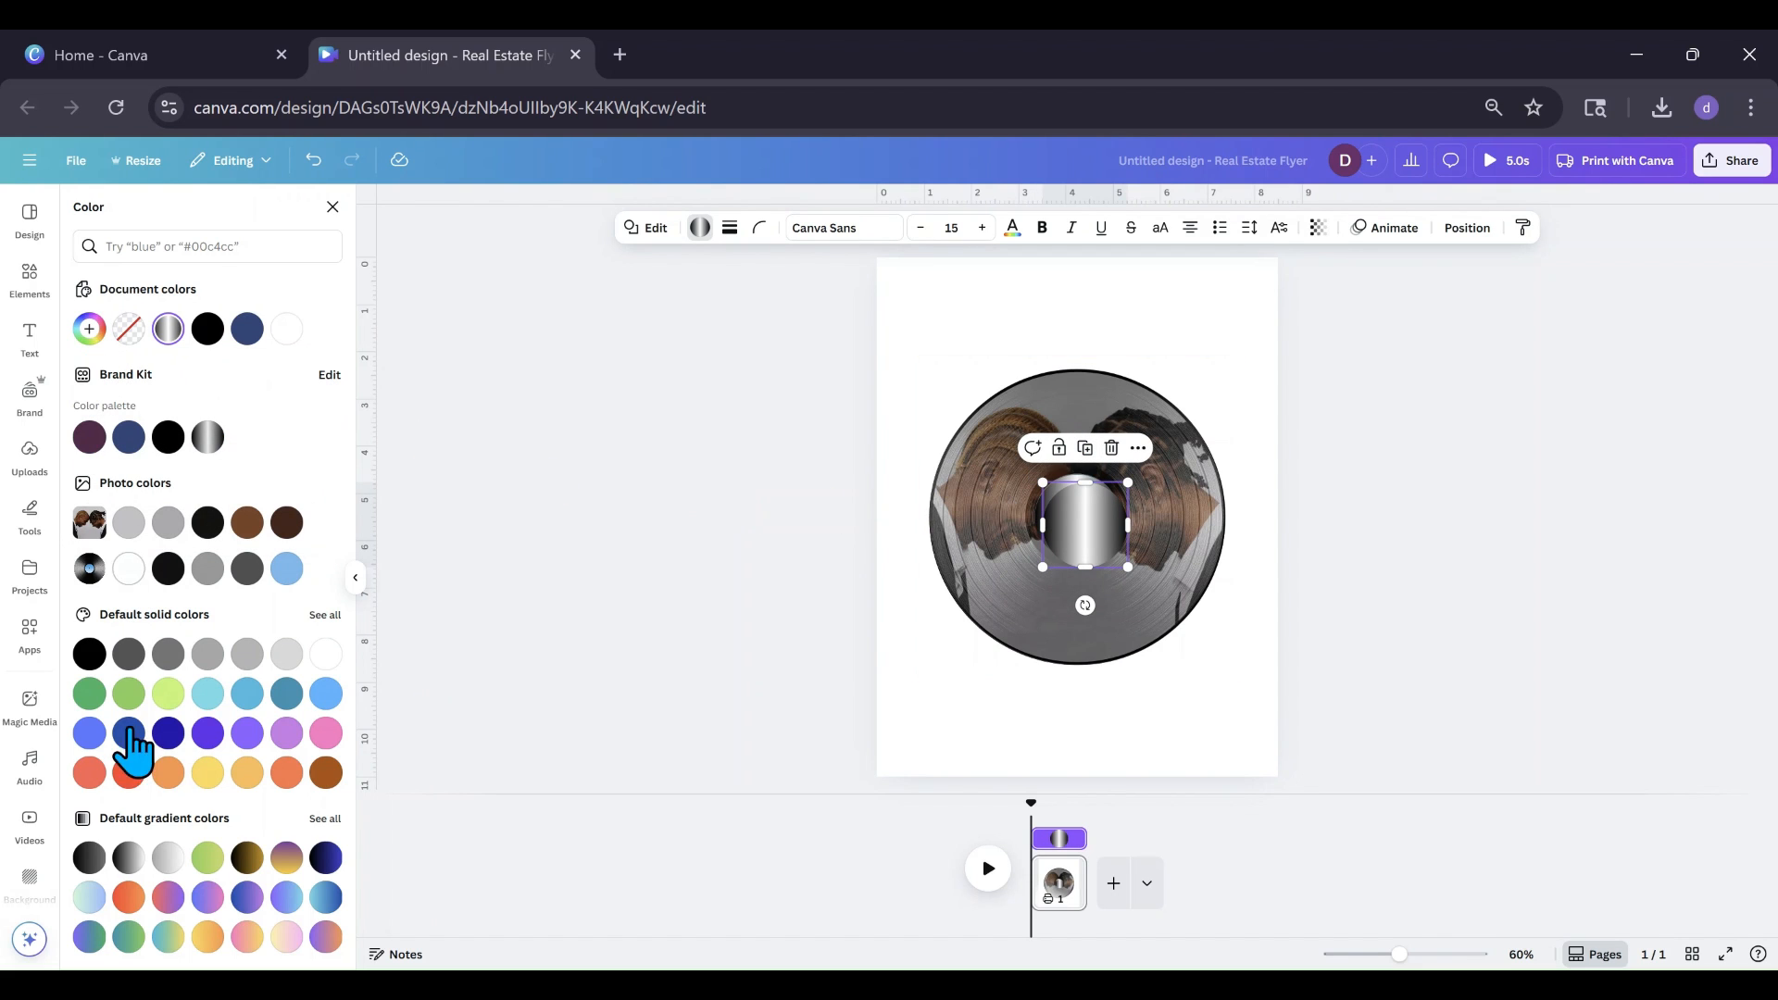
{"action": "left_click", "coordinate": [166, 860]}
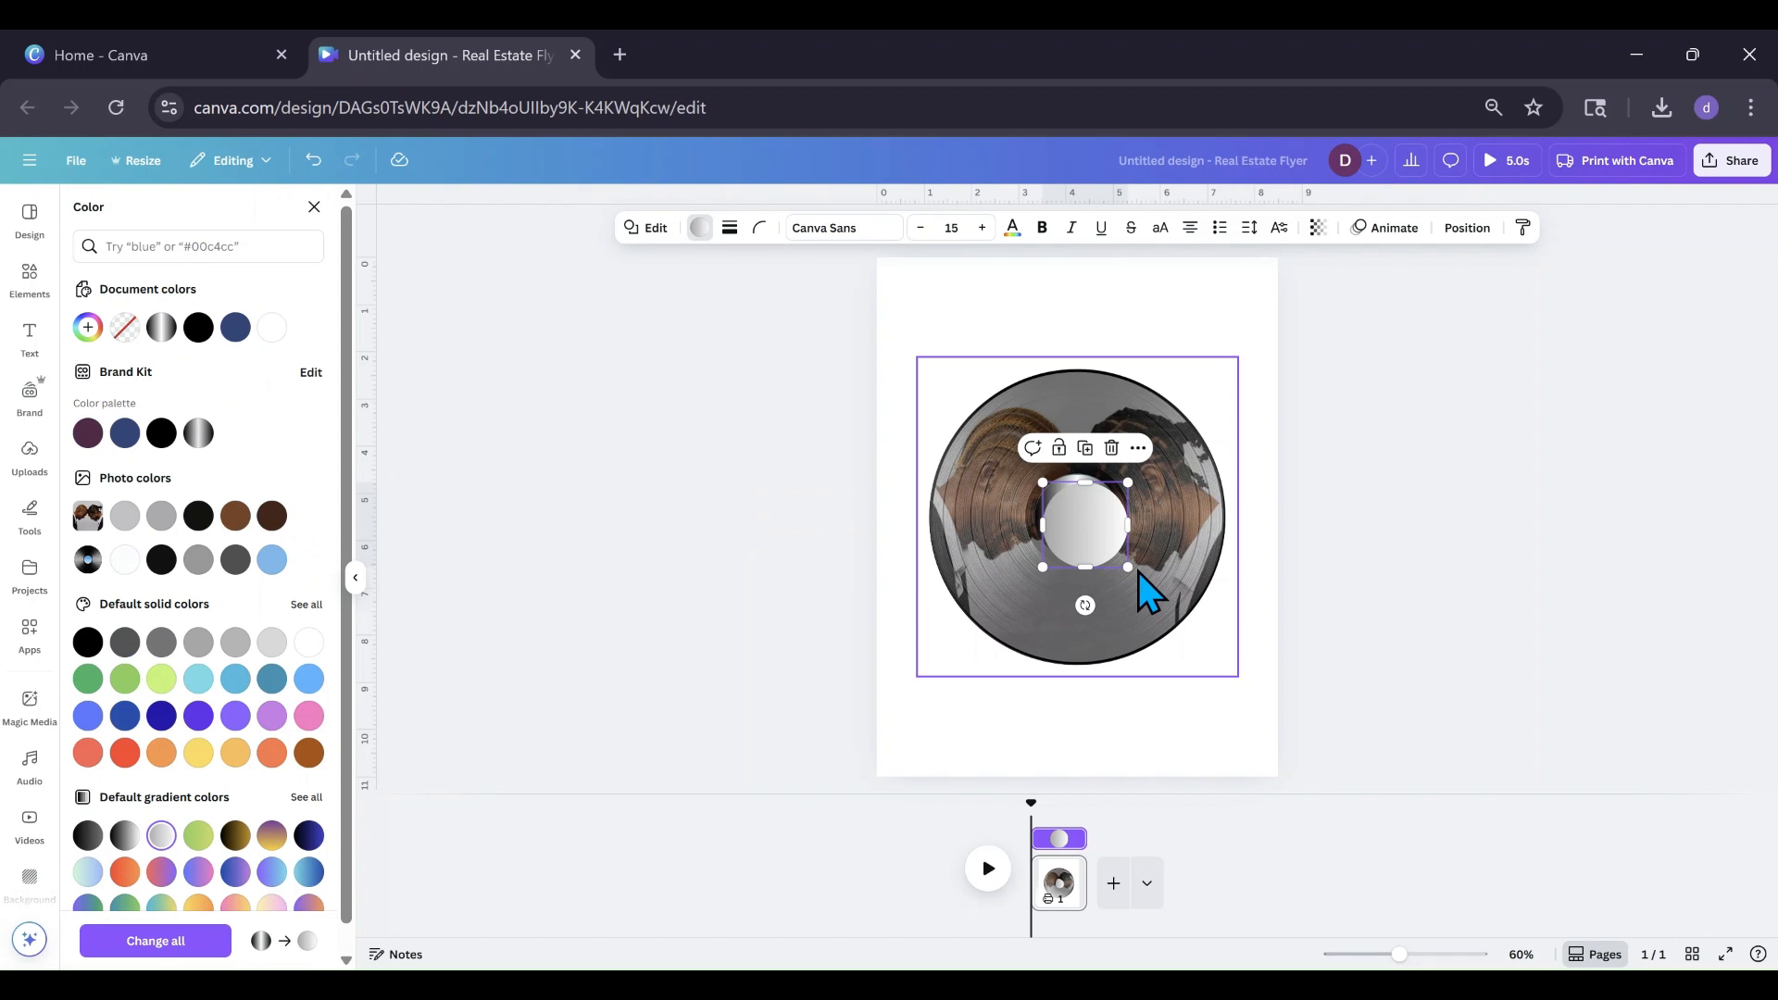
{"action": "left_click_drag", "start_coordinate": [1128, 567], "coordinate": [1087, 559]}
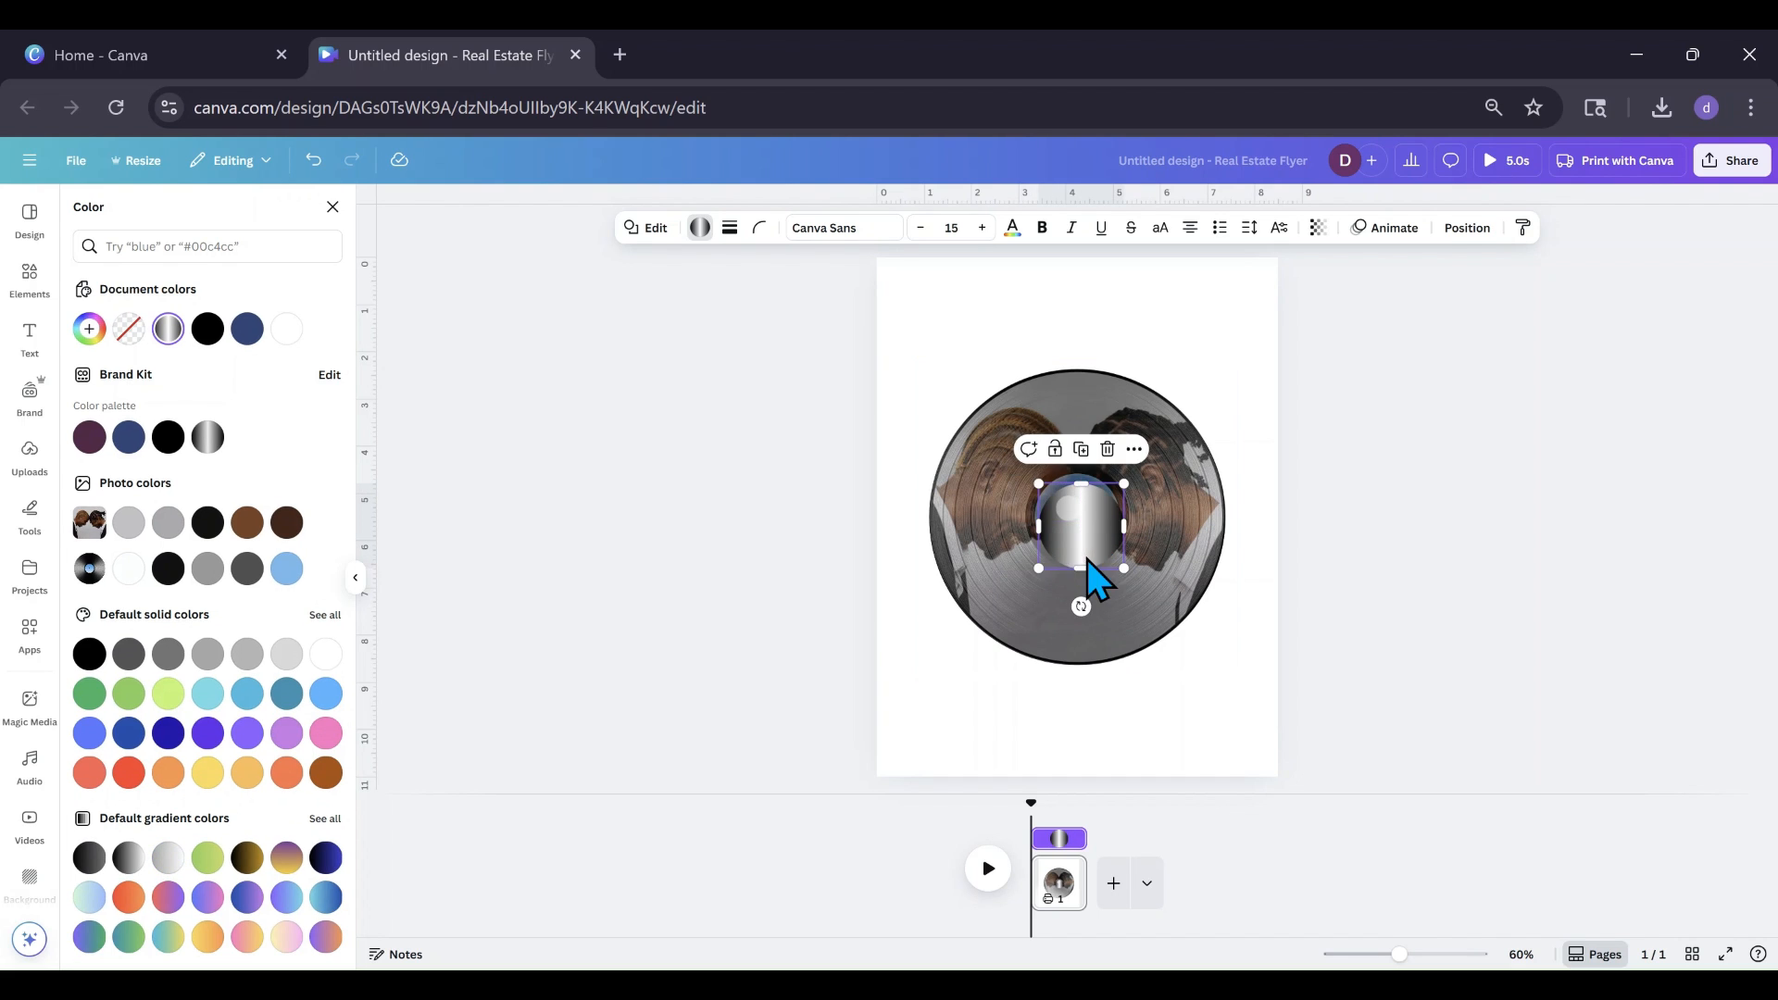
{"action": "left_click", "coordinate": [315, 165]}
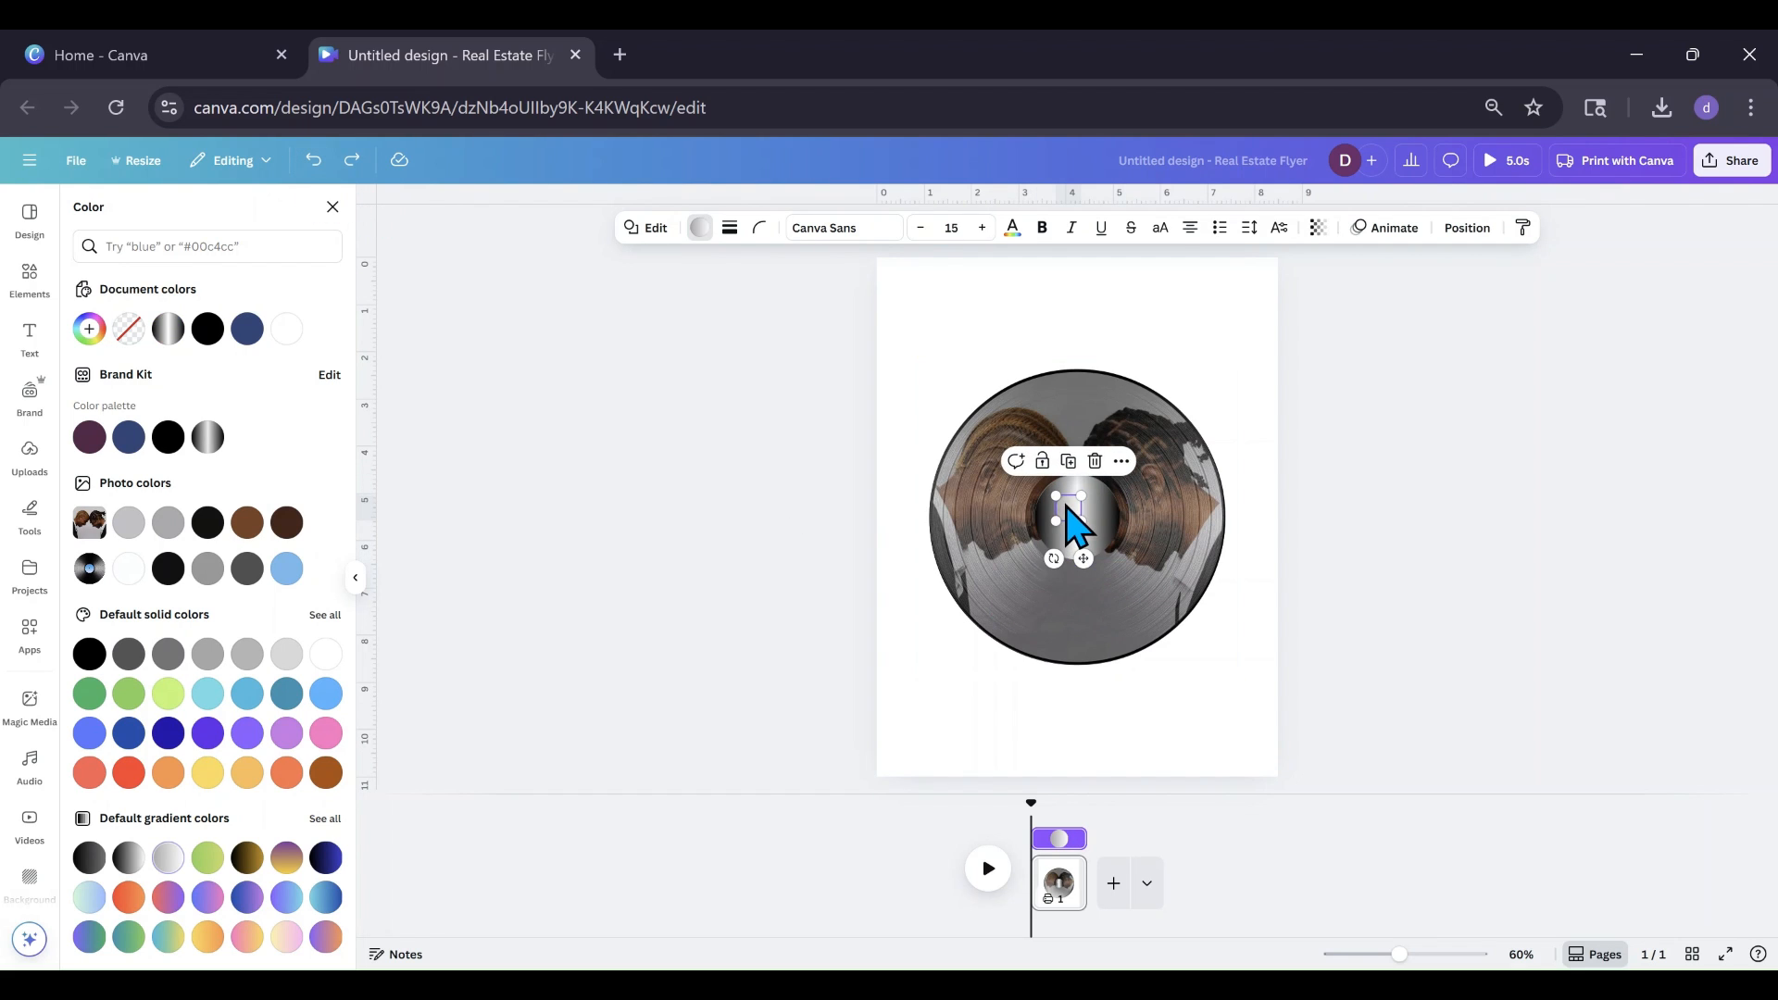
{"action": "left_click_drag", "start_coordinate": [1063, 527], "coordinate": [1073, 526]}
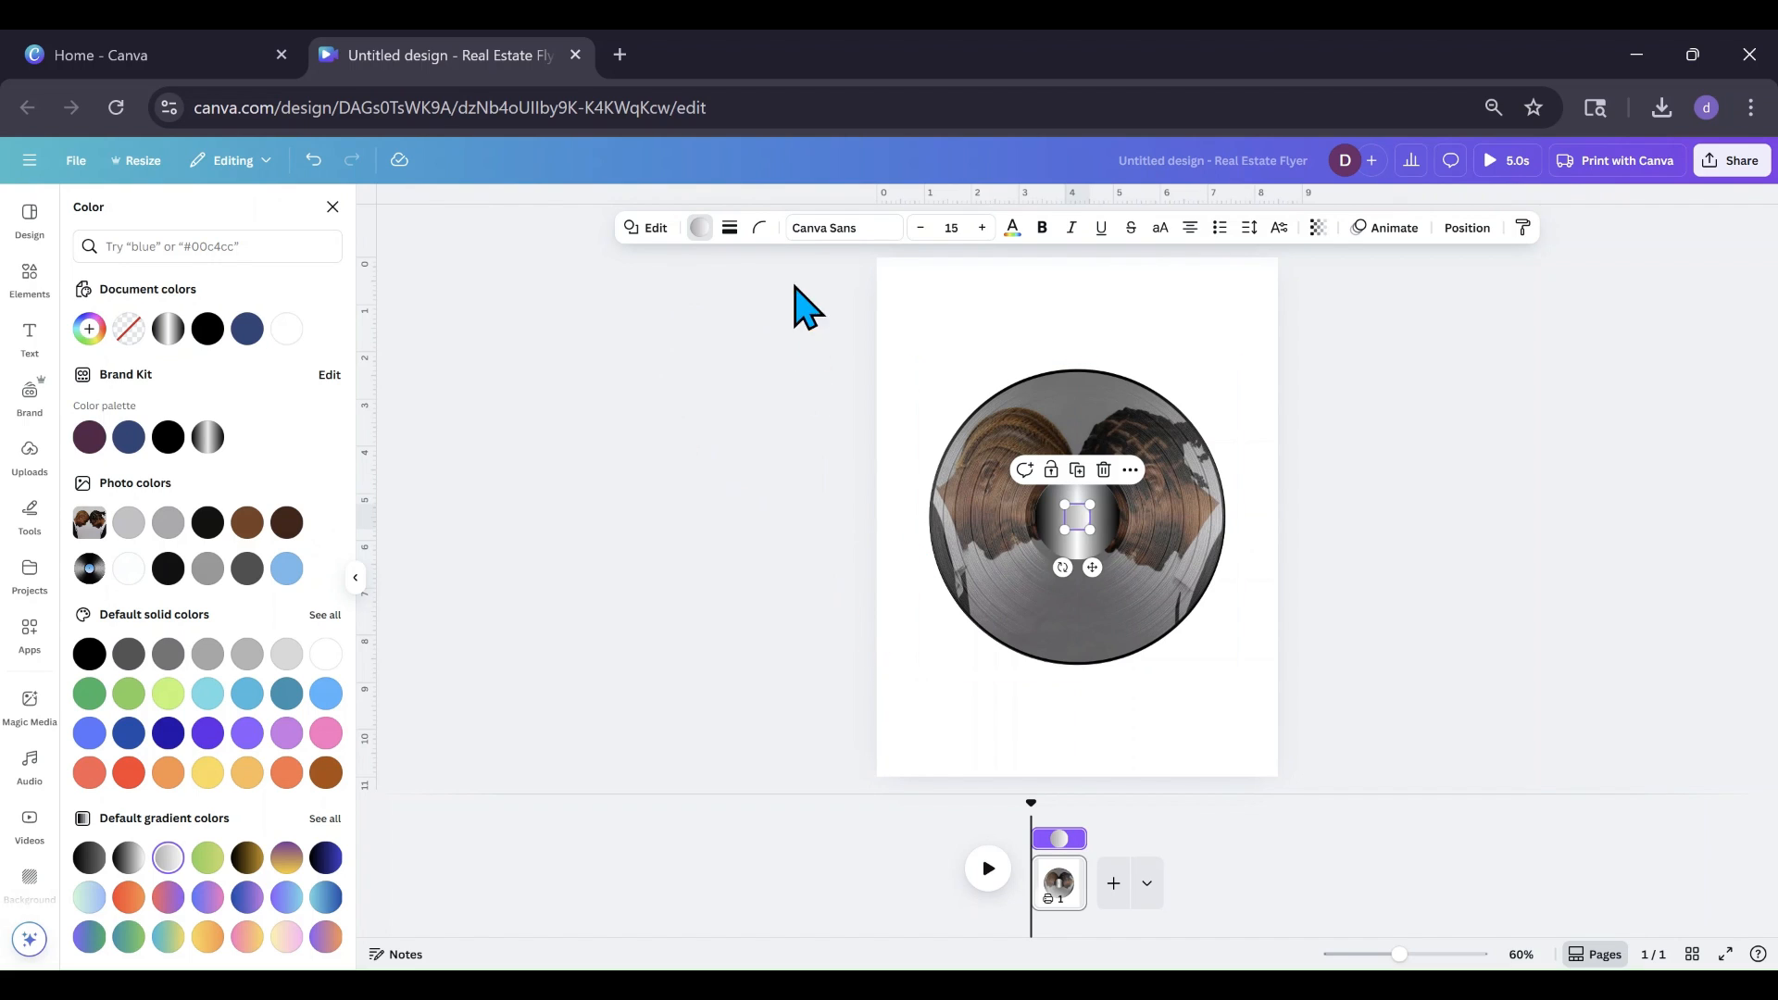
Step: Give the small center hole a solid border with stroke weight 1 and add a third color, white #FFFFFF, to its gradient
{"action": "left_click", "coordinate": [730, 229]}
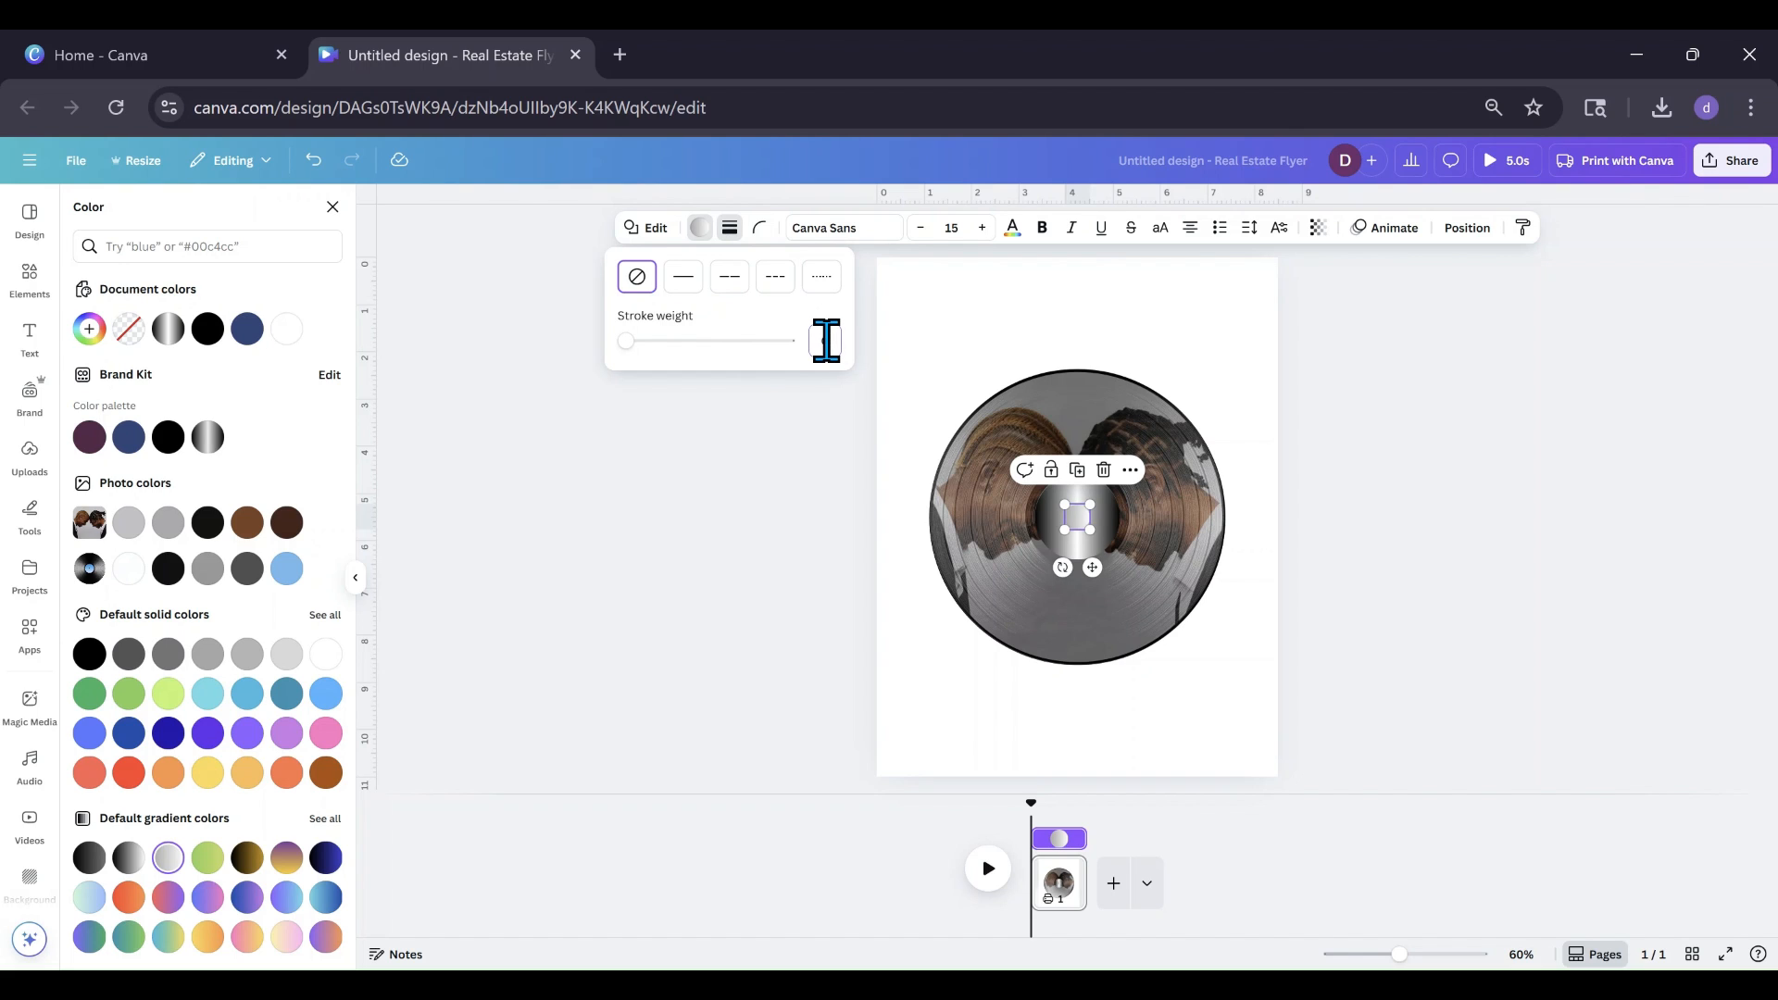
{"action": "type", "text": "1"}
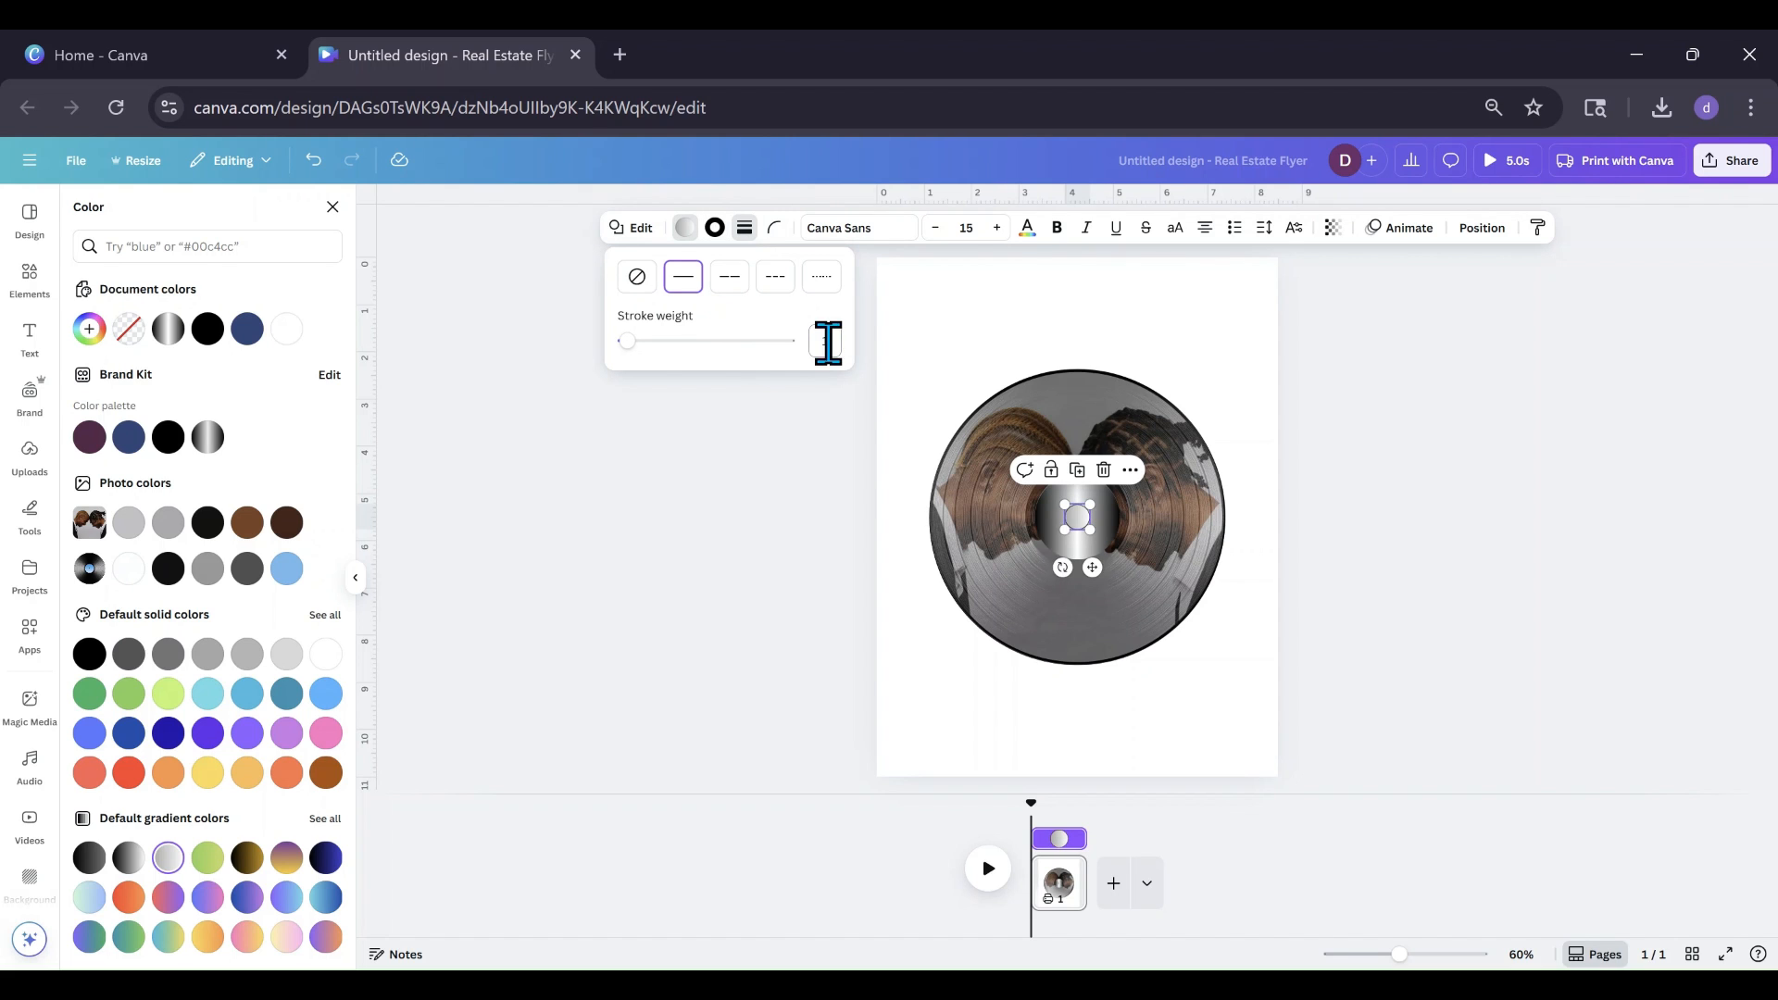
{"action": "left_click", "coordinate": [686, 232]}
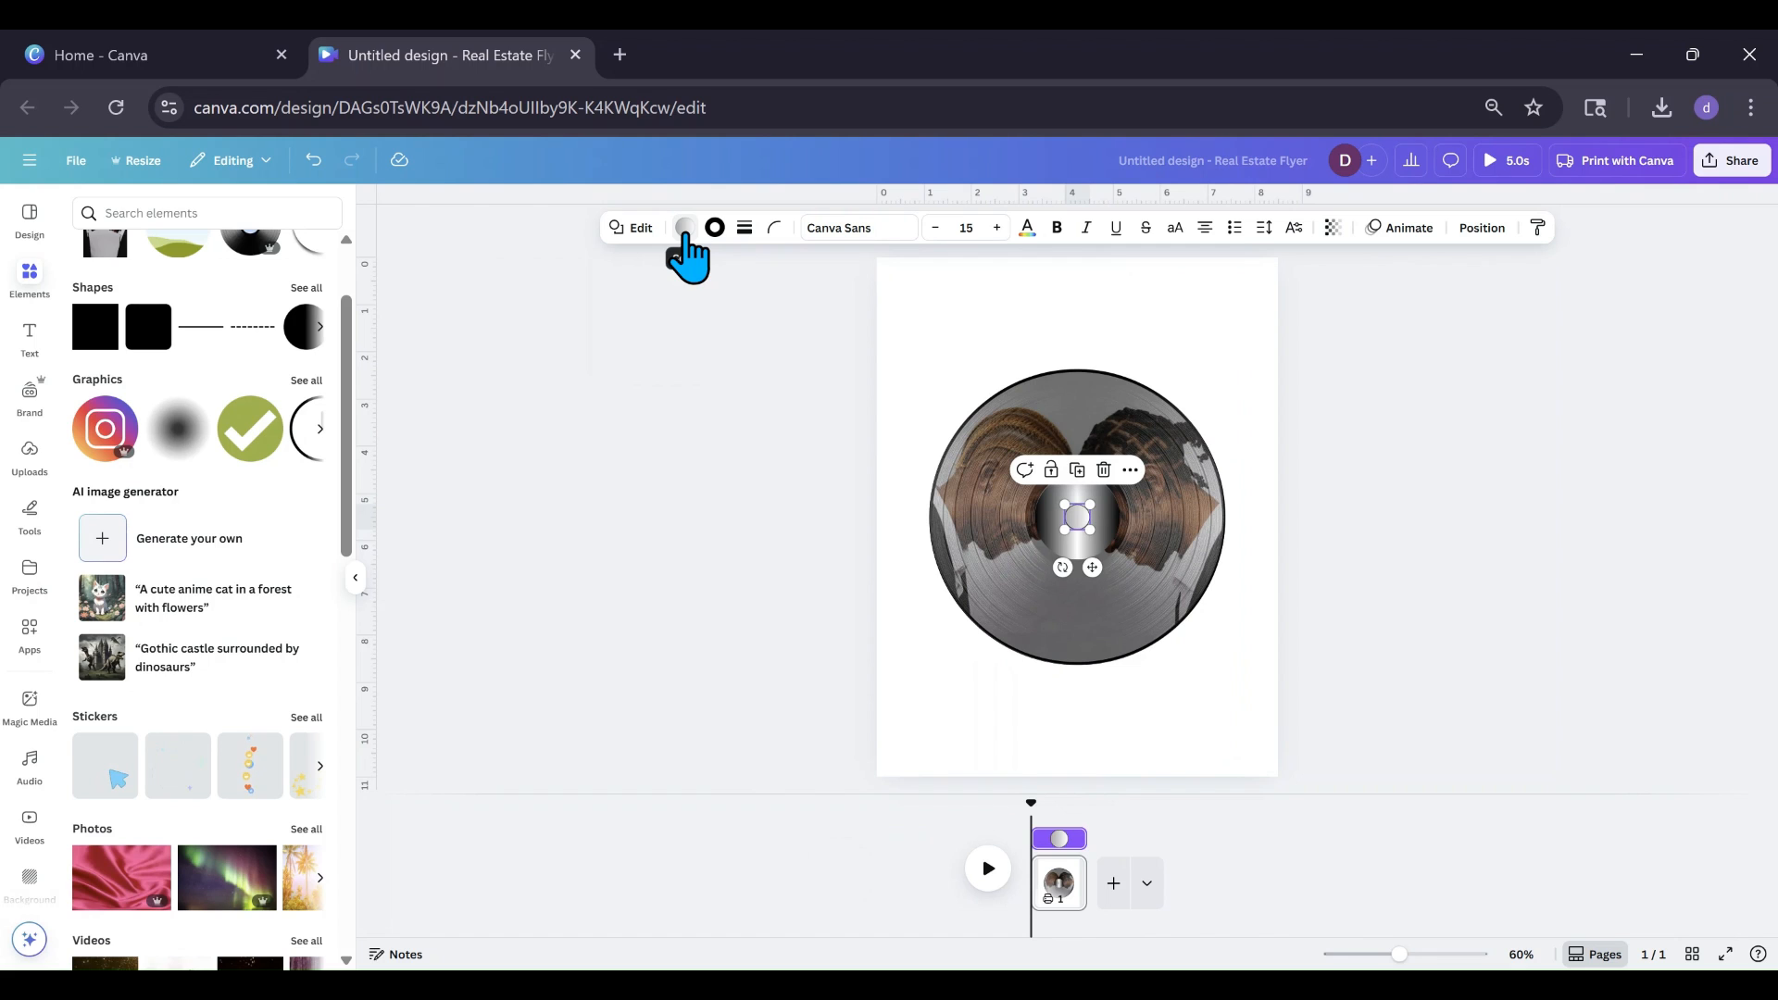
{"action": "left_click", "coordinate": [685, 231]}
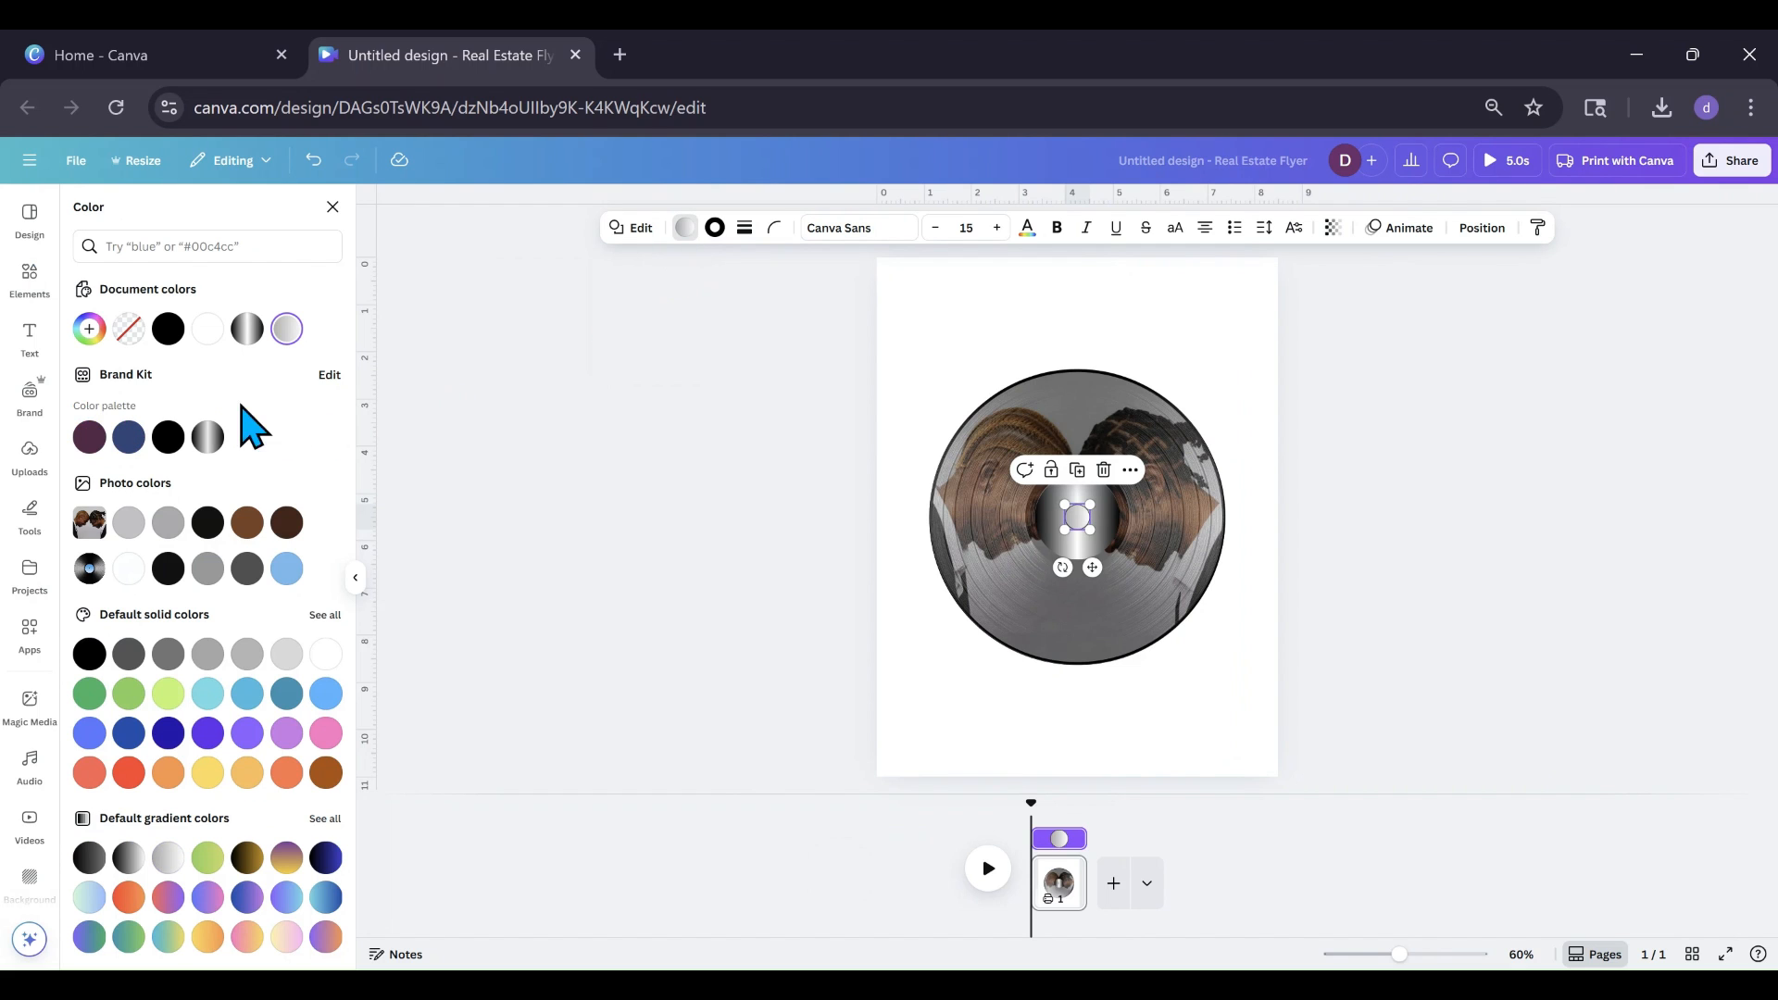
{"action": "left_click", "coordinate": [89, 329]}
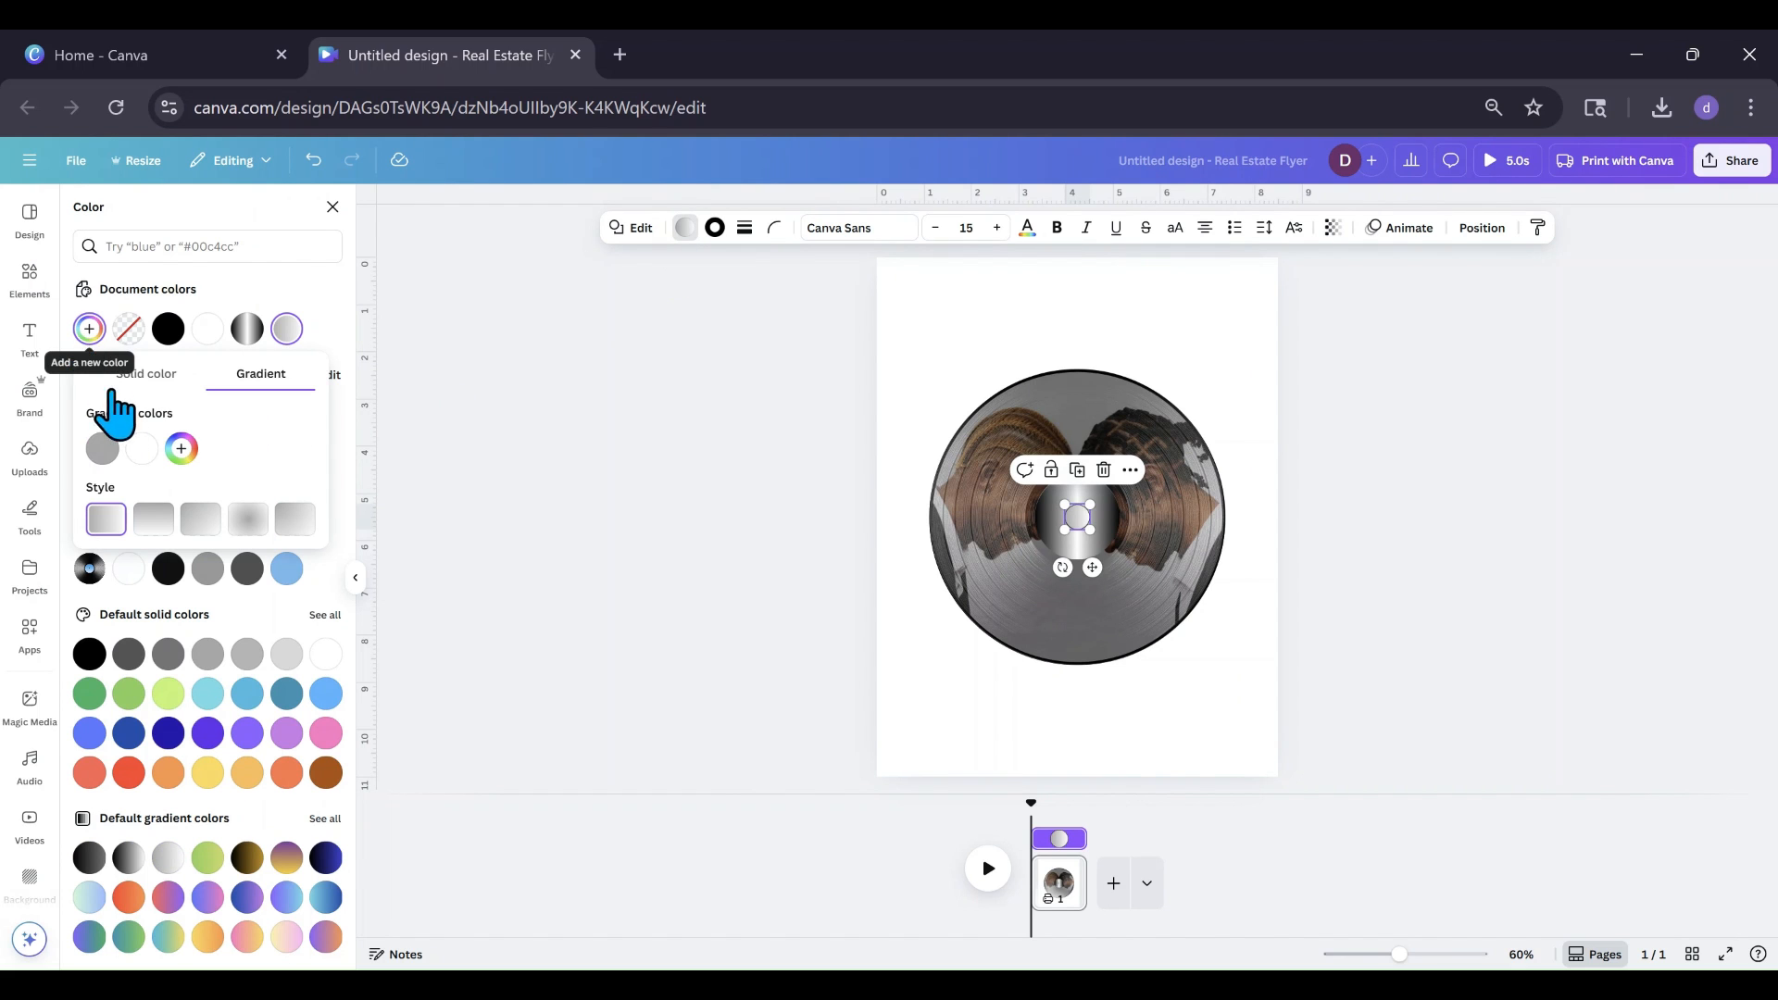
{"action": "left_click", "coordinate": [181, 449]}
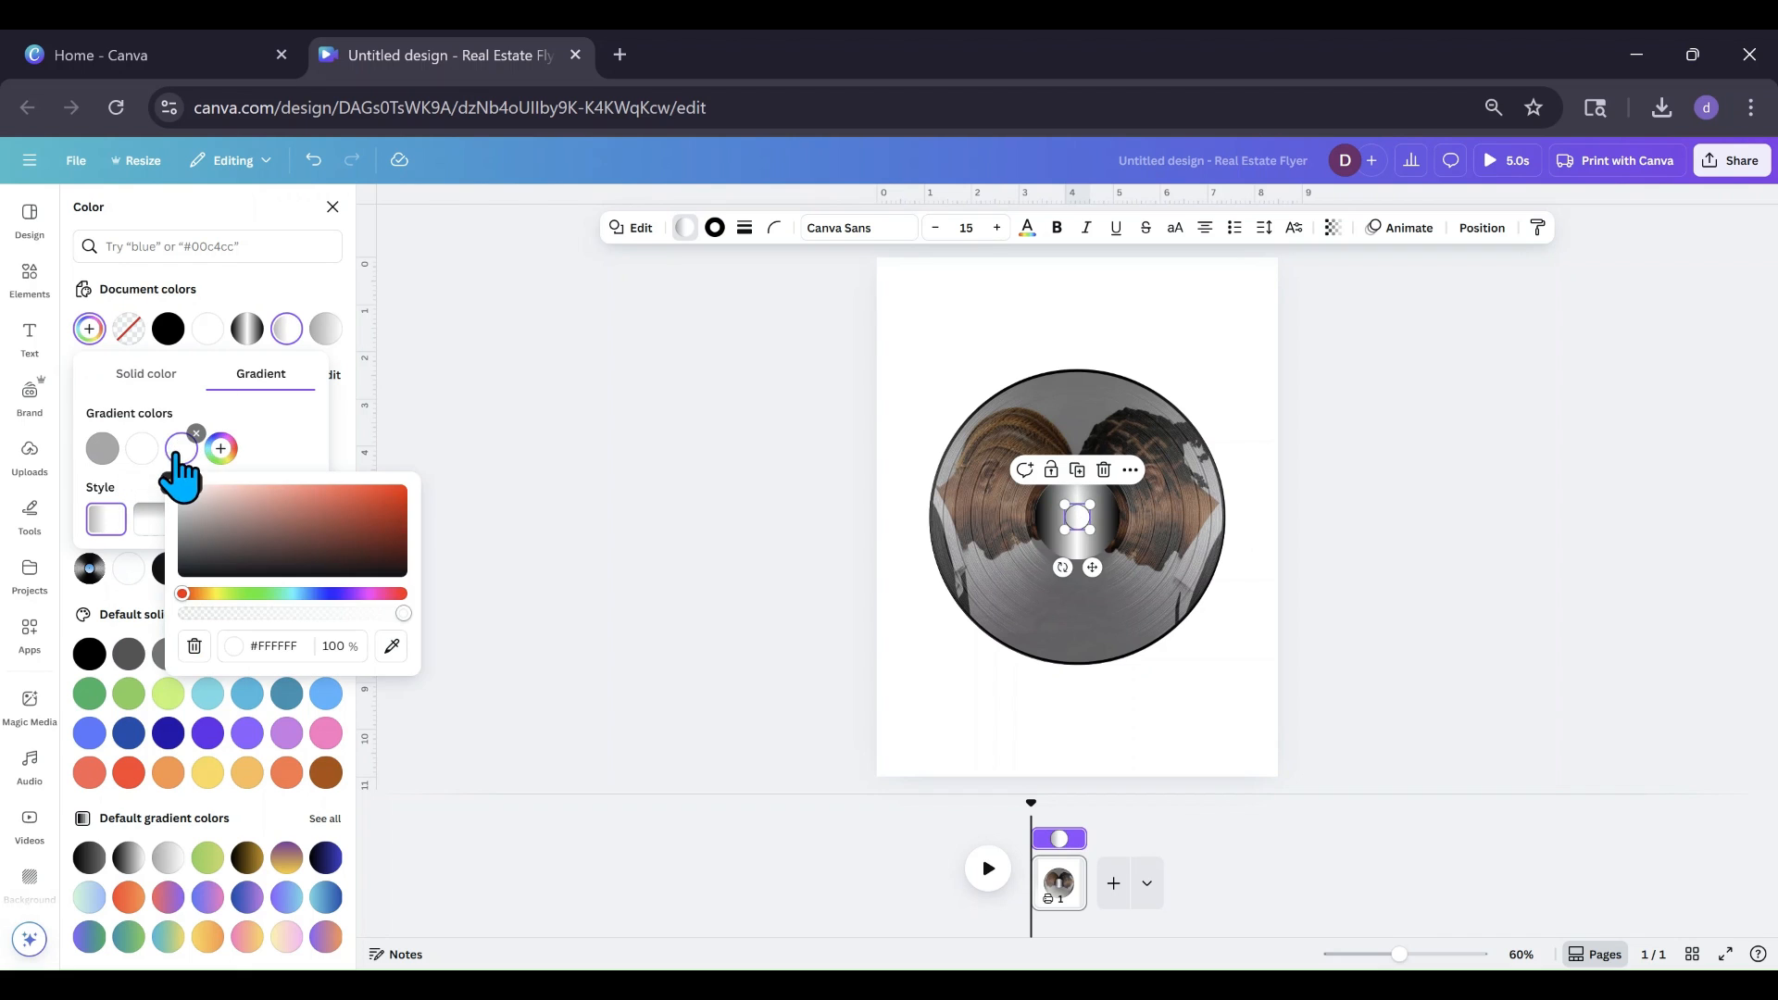
{"action": "left_click", "coordinate": [714, 544]}
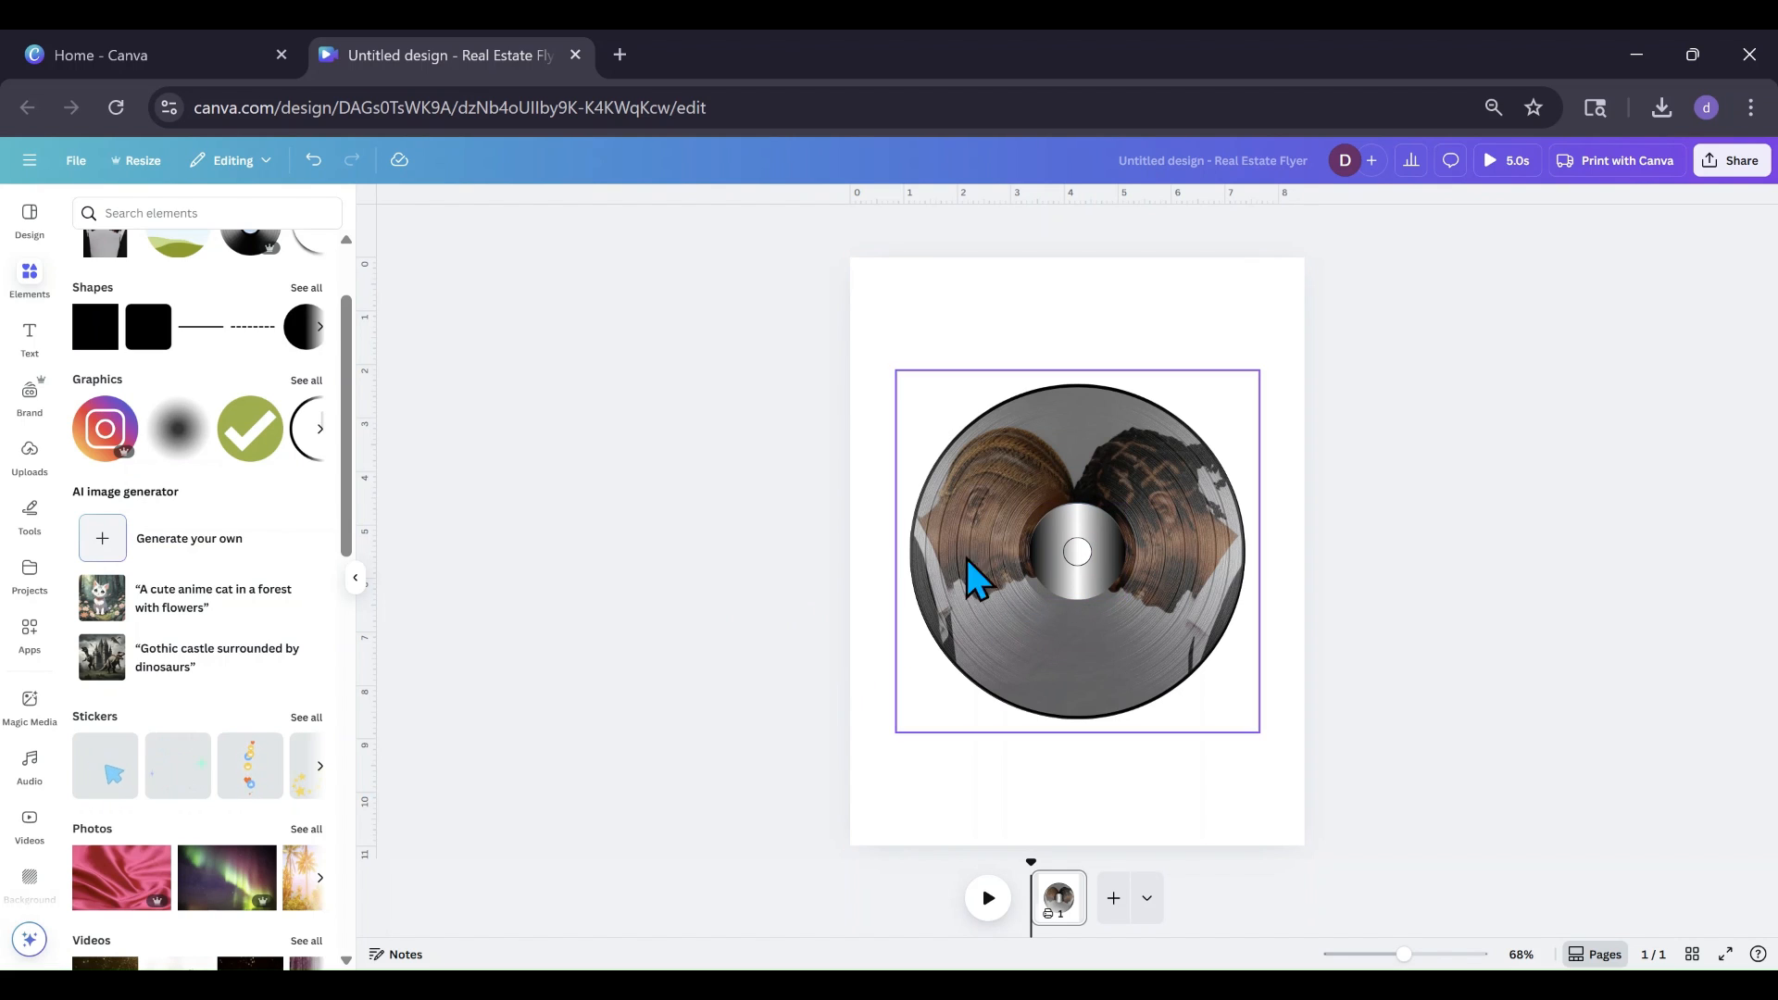
Step: Fill the larger center circle with the blue-to-purple default gradient and fine-tune its size over the record label
{"action": "left_click", "coordinate": [1070, 581]}
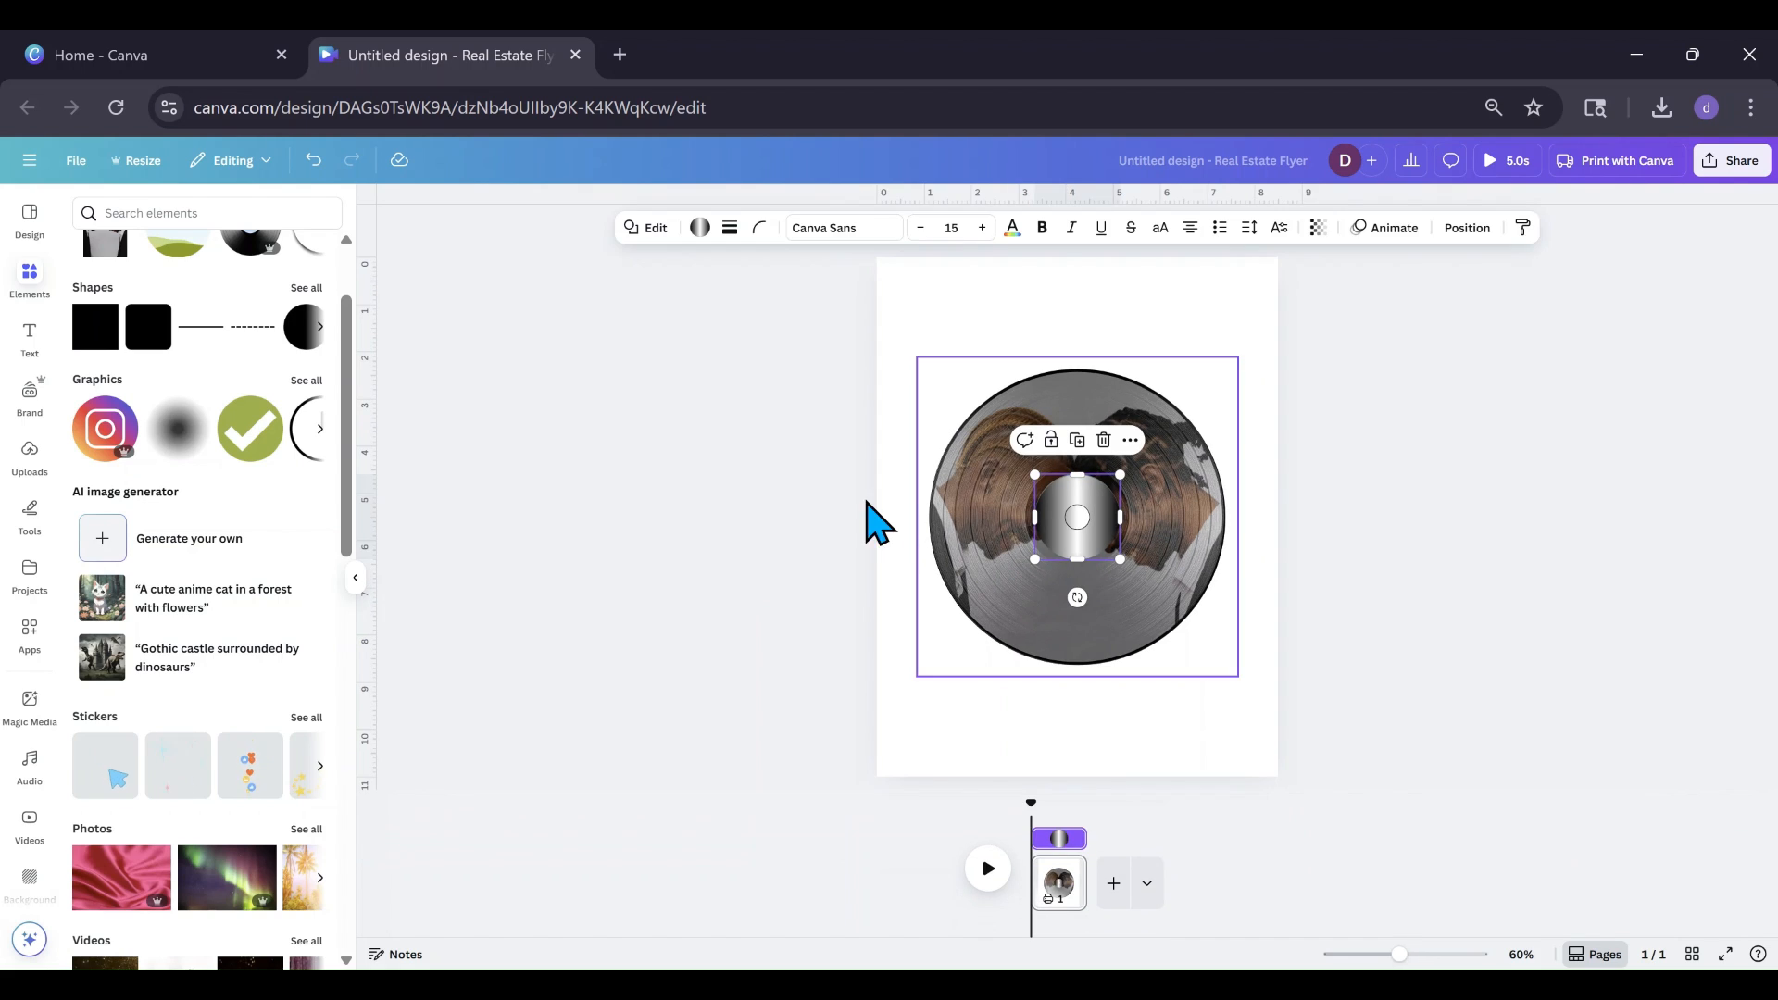
{"action": "left_click", "coordinate": [699, 228]}
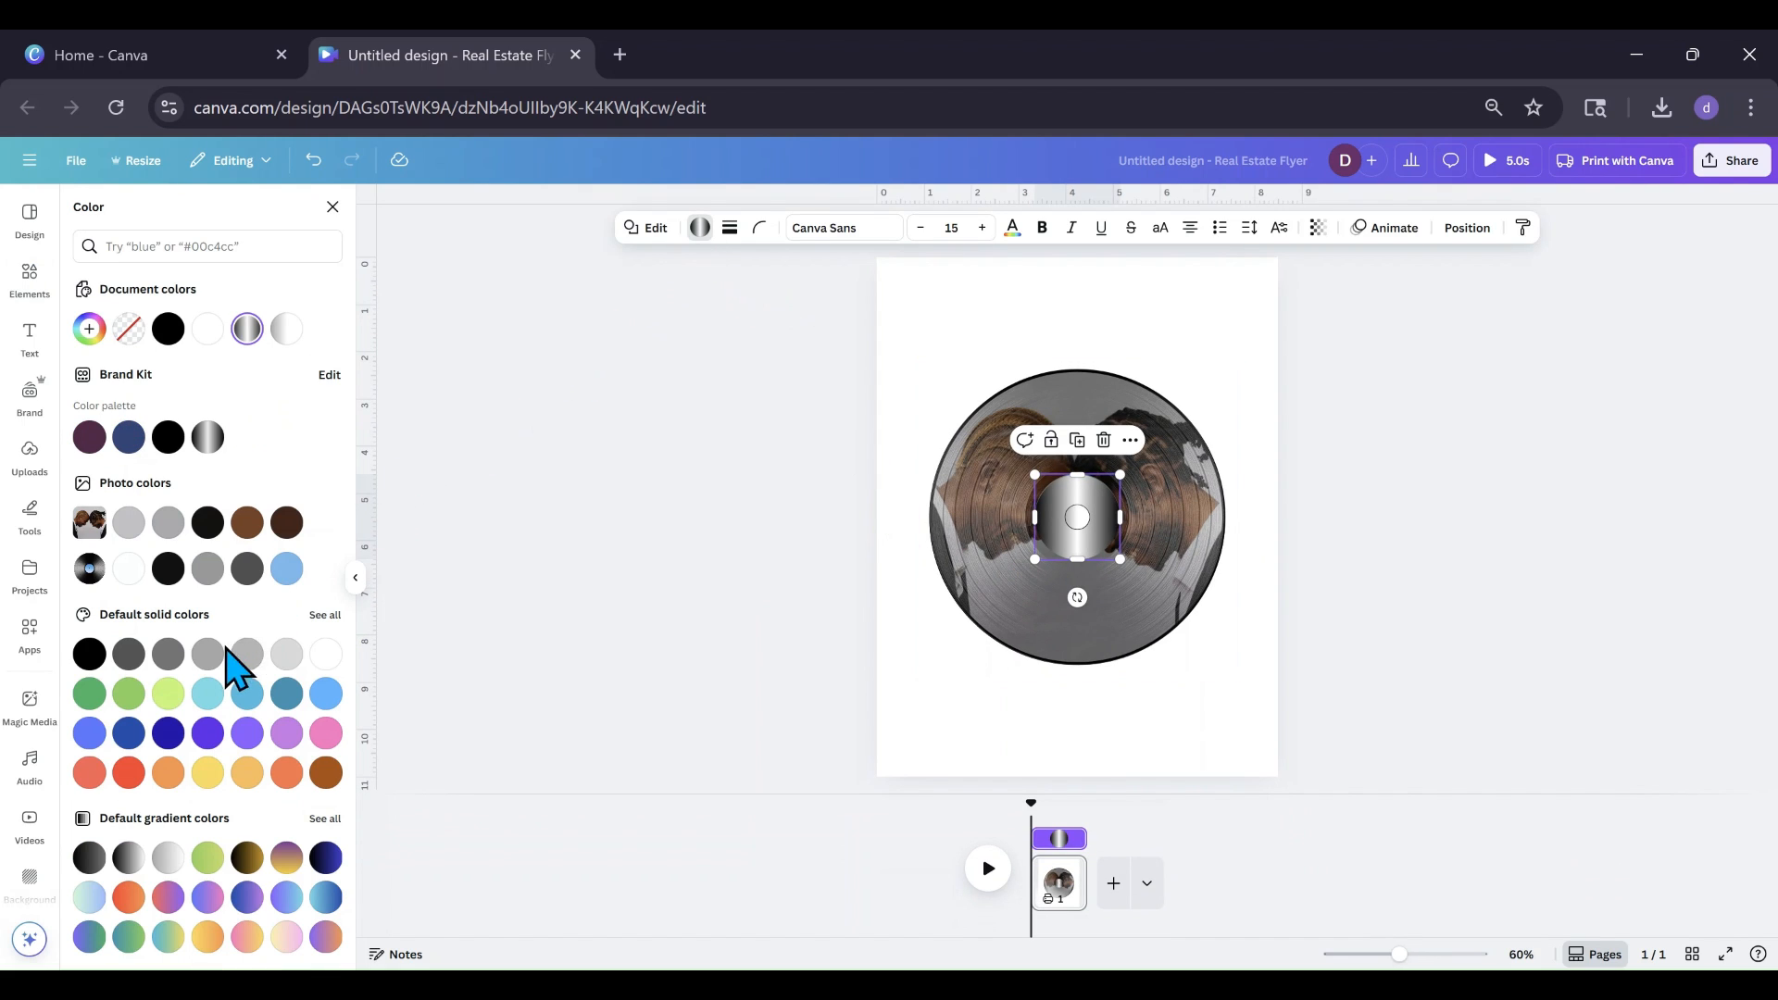
{"action": "left_click", "coordinate": [208, 900]}
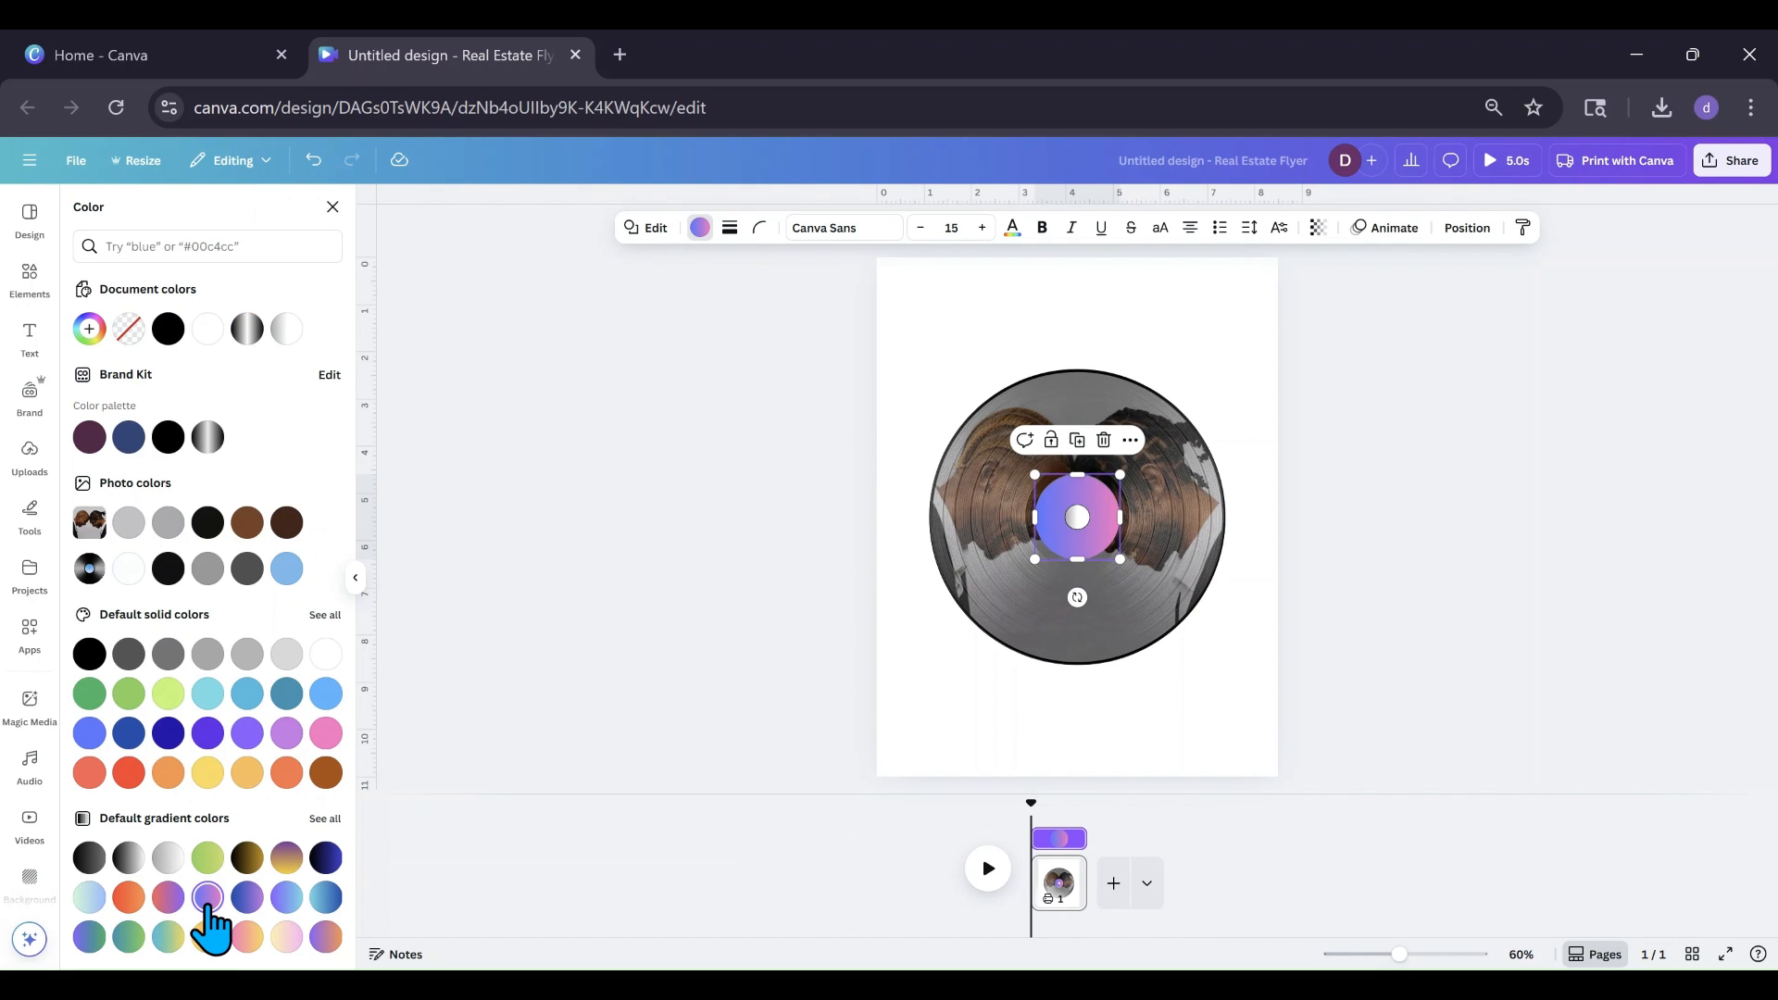
{"action": "left_click", "coordinate": [243, 906]}
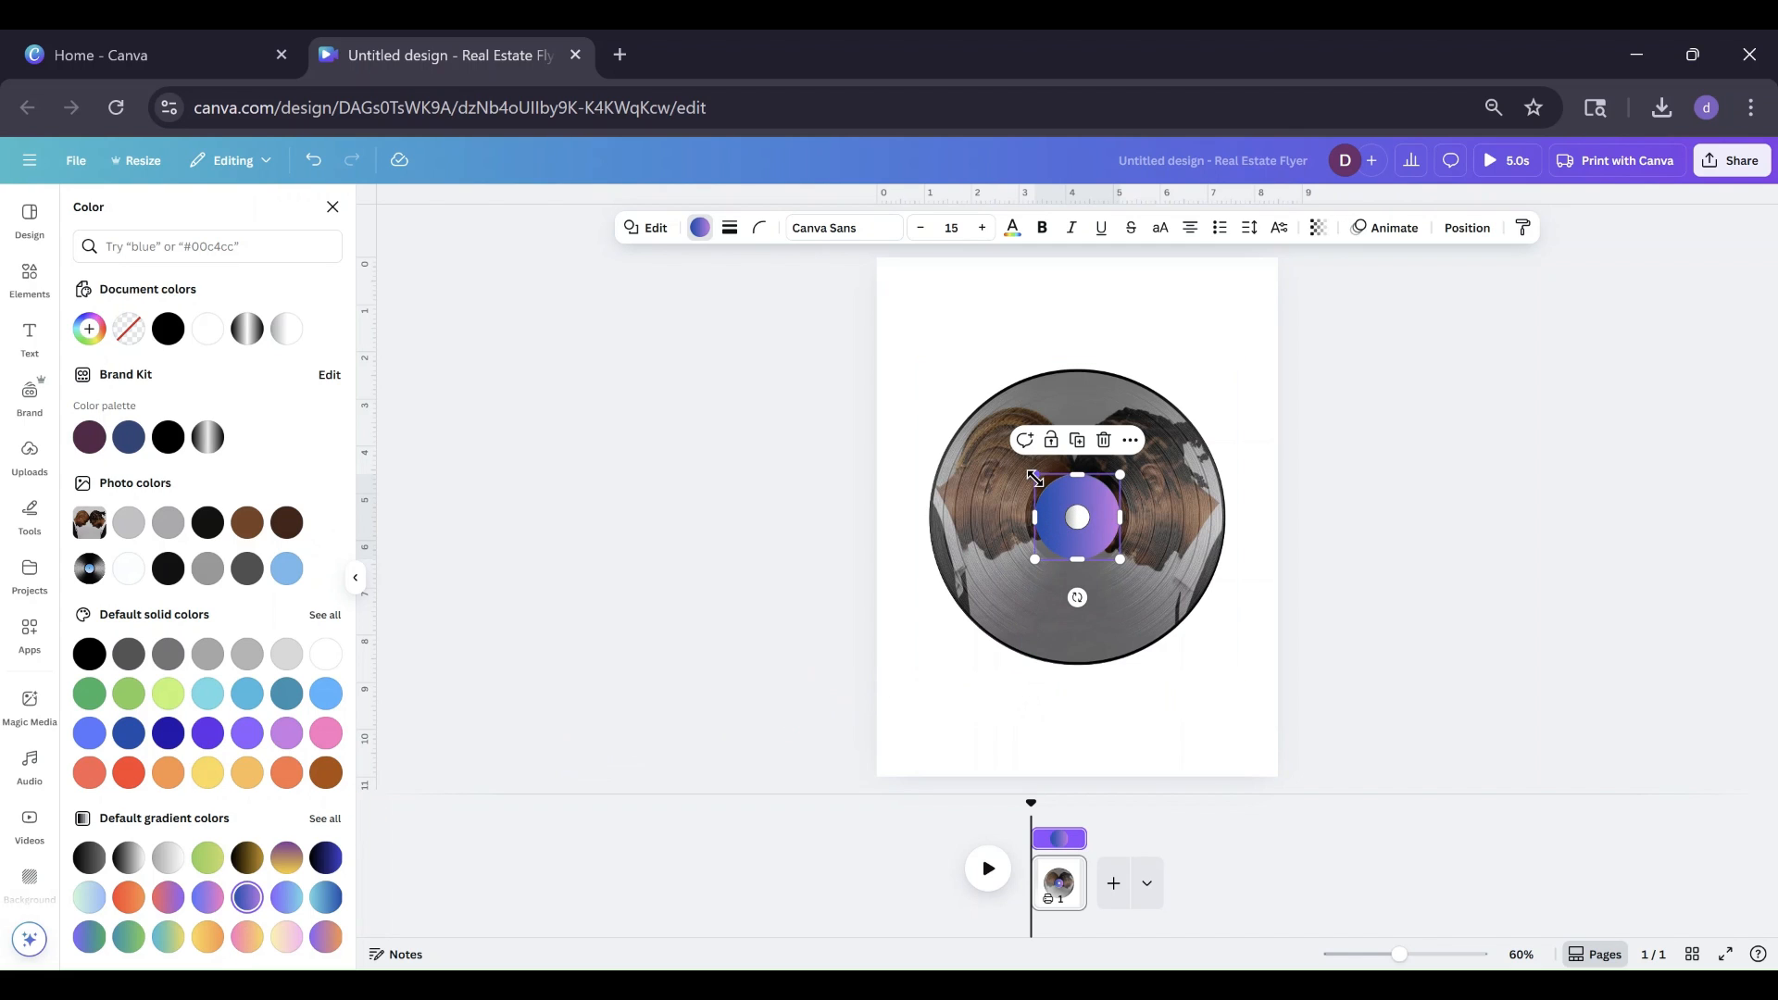
{"action": "left_click_drag", "start_coordinate": [1034, 478], "coordinate": [1034, 477]}
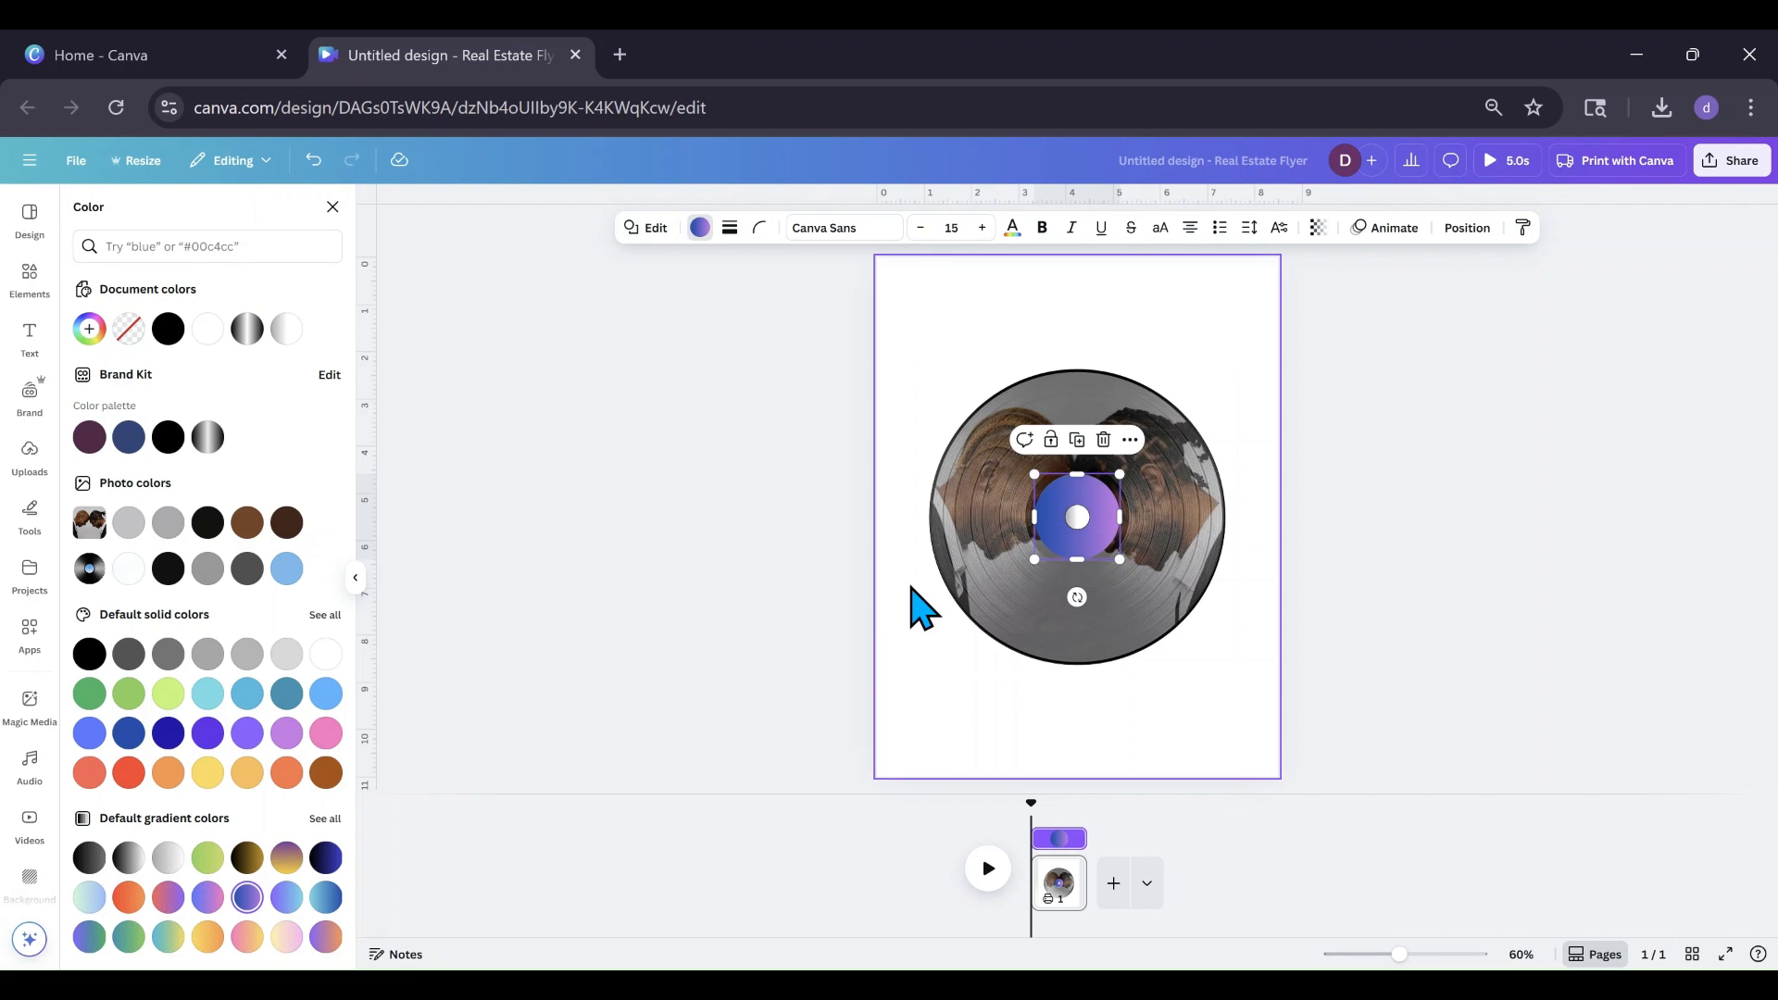
{"action": "left_click", "coordinate": [912, 603]}
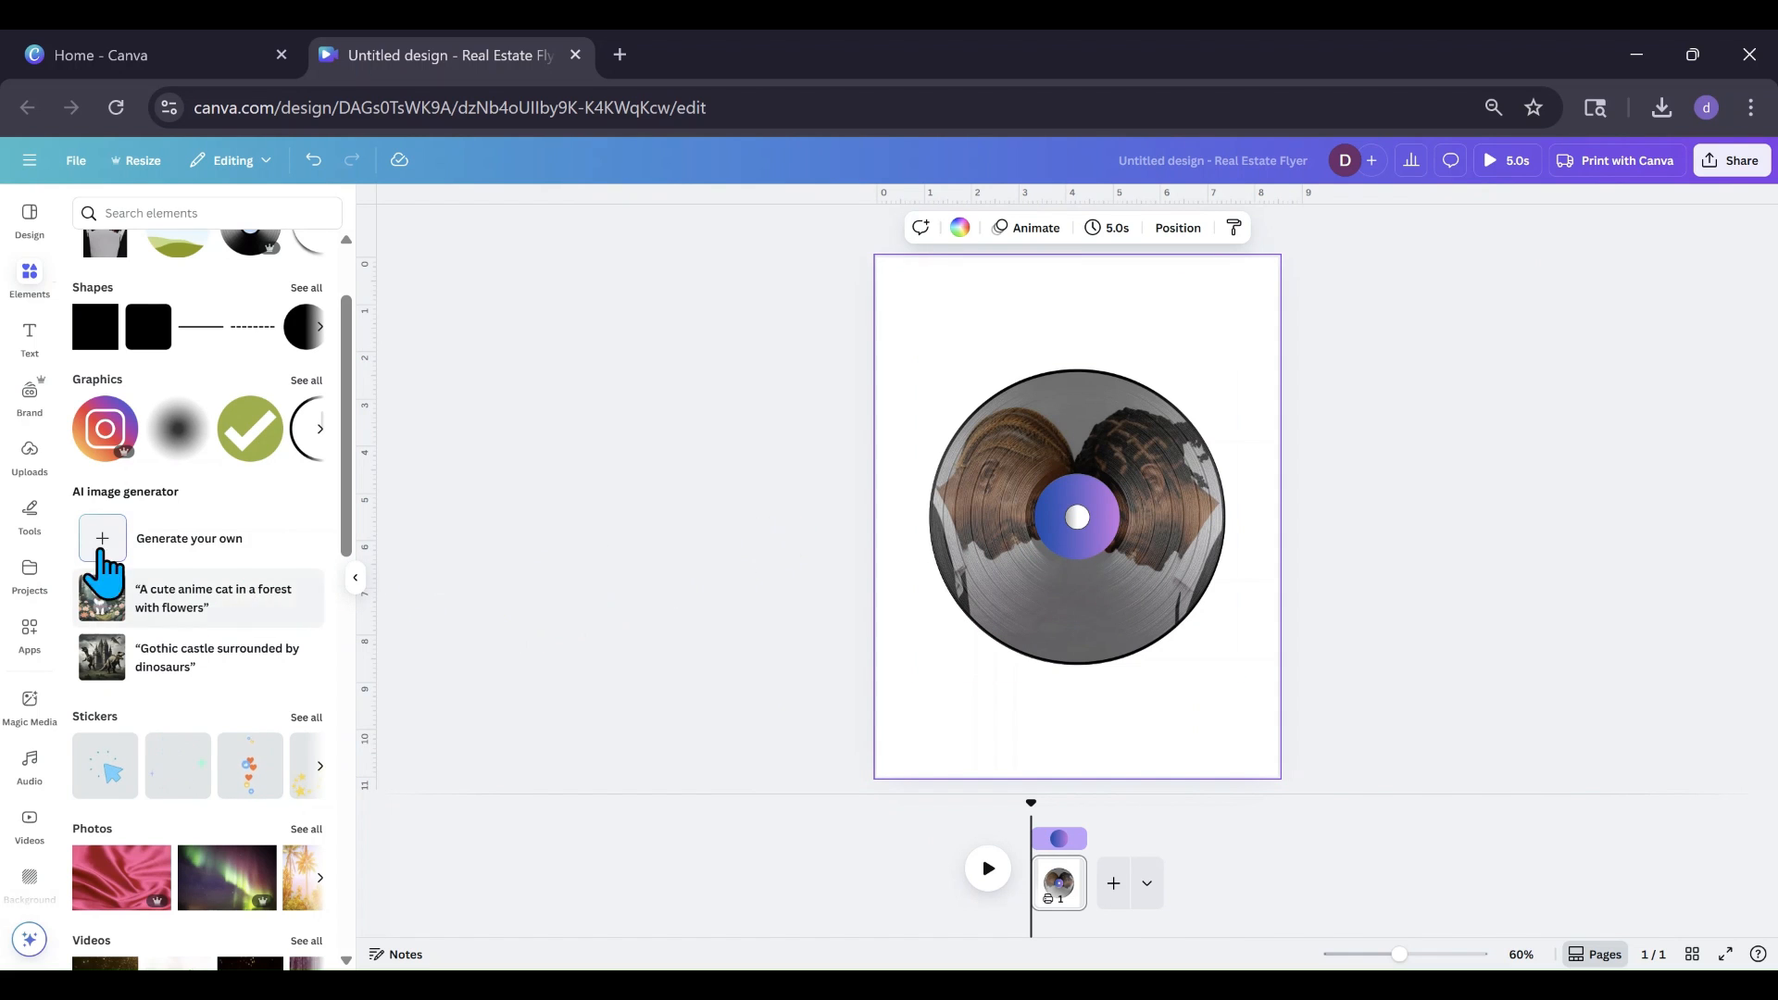
Step: Add the Moving Parts font combination to the page
{"action": "left_click", "coordinate": [28, 341]}
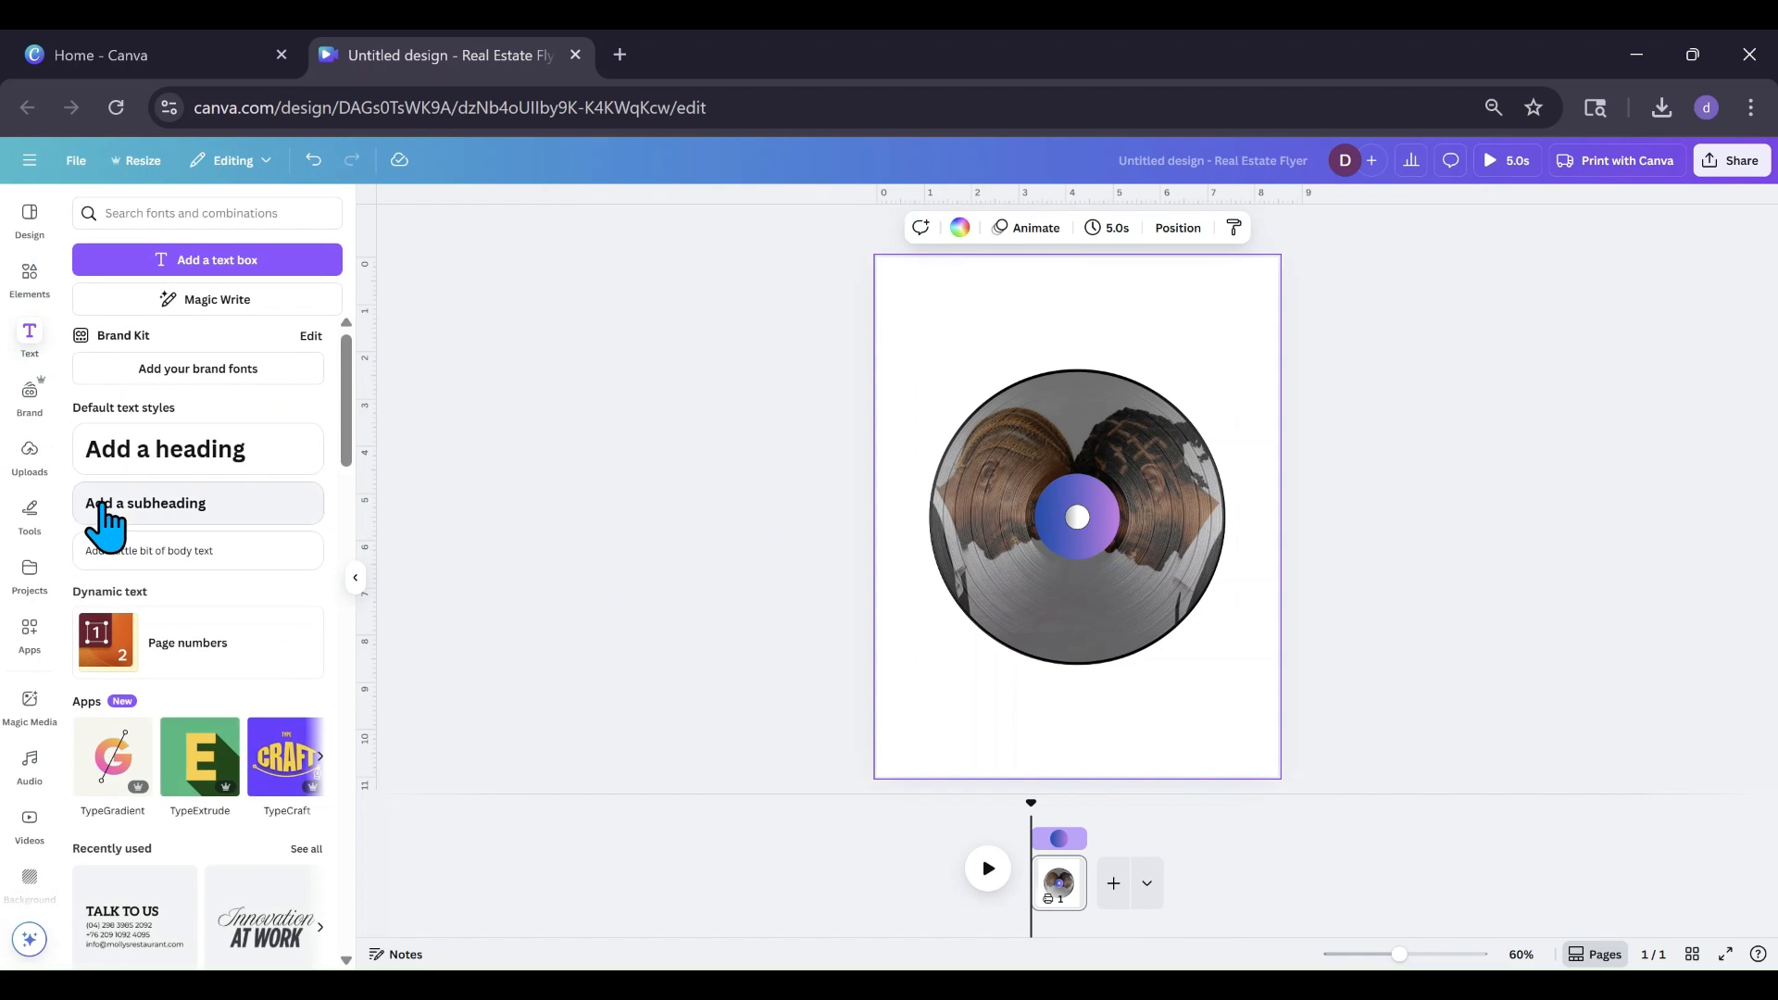
{"action": "scroll", "coordinate": [102, 699], "scroll_direction": "down", "scroll_amount": 3}
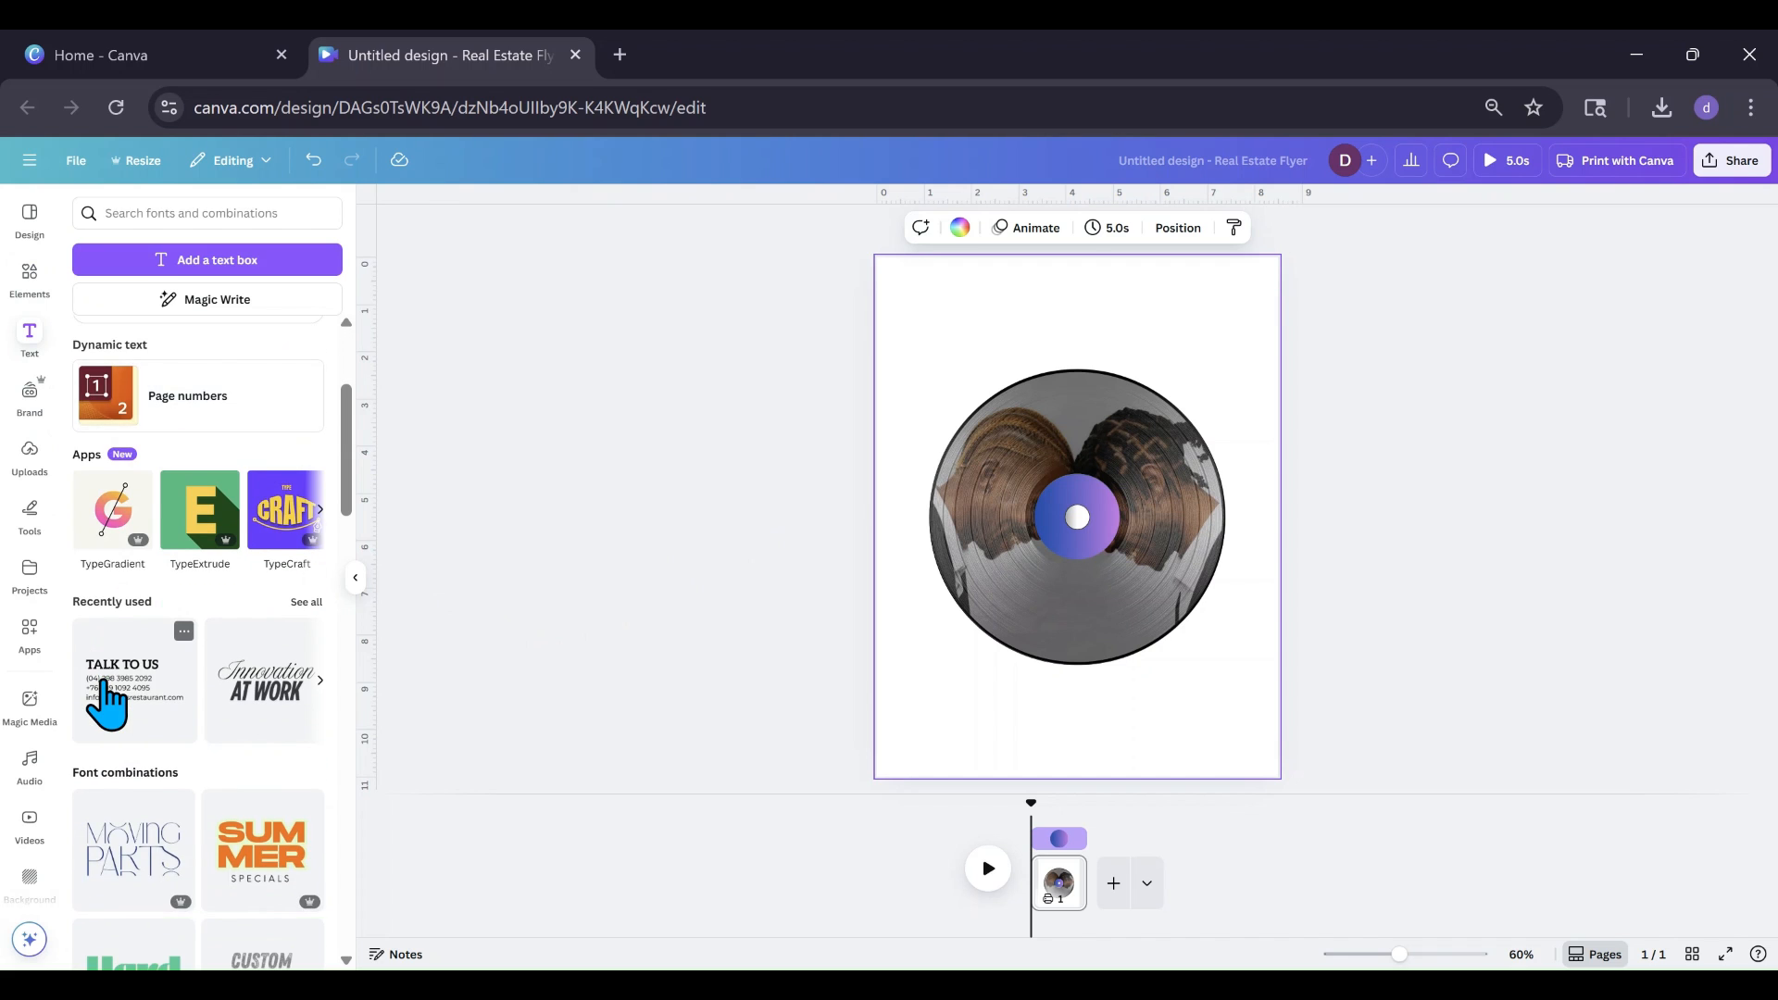
{"action": "scroll", "coordinate": [106, 704], "scroll_direction": "down", "scroll_amount": 2}
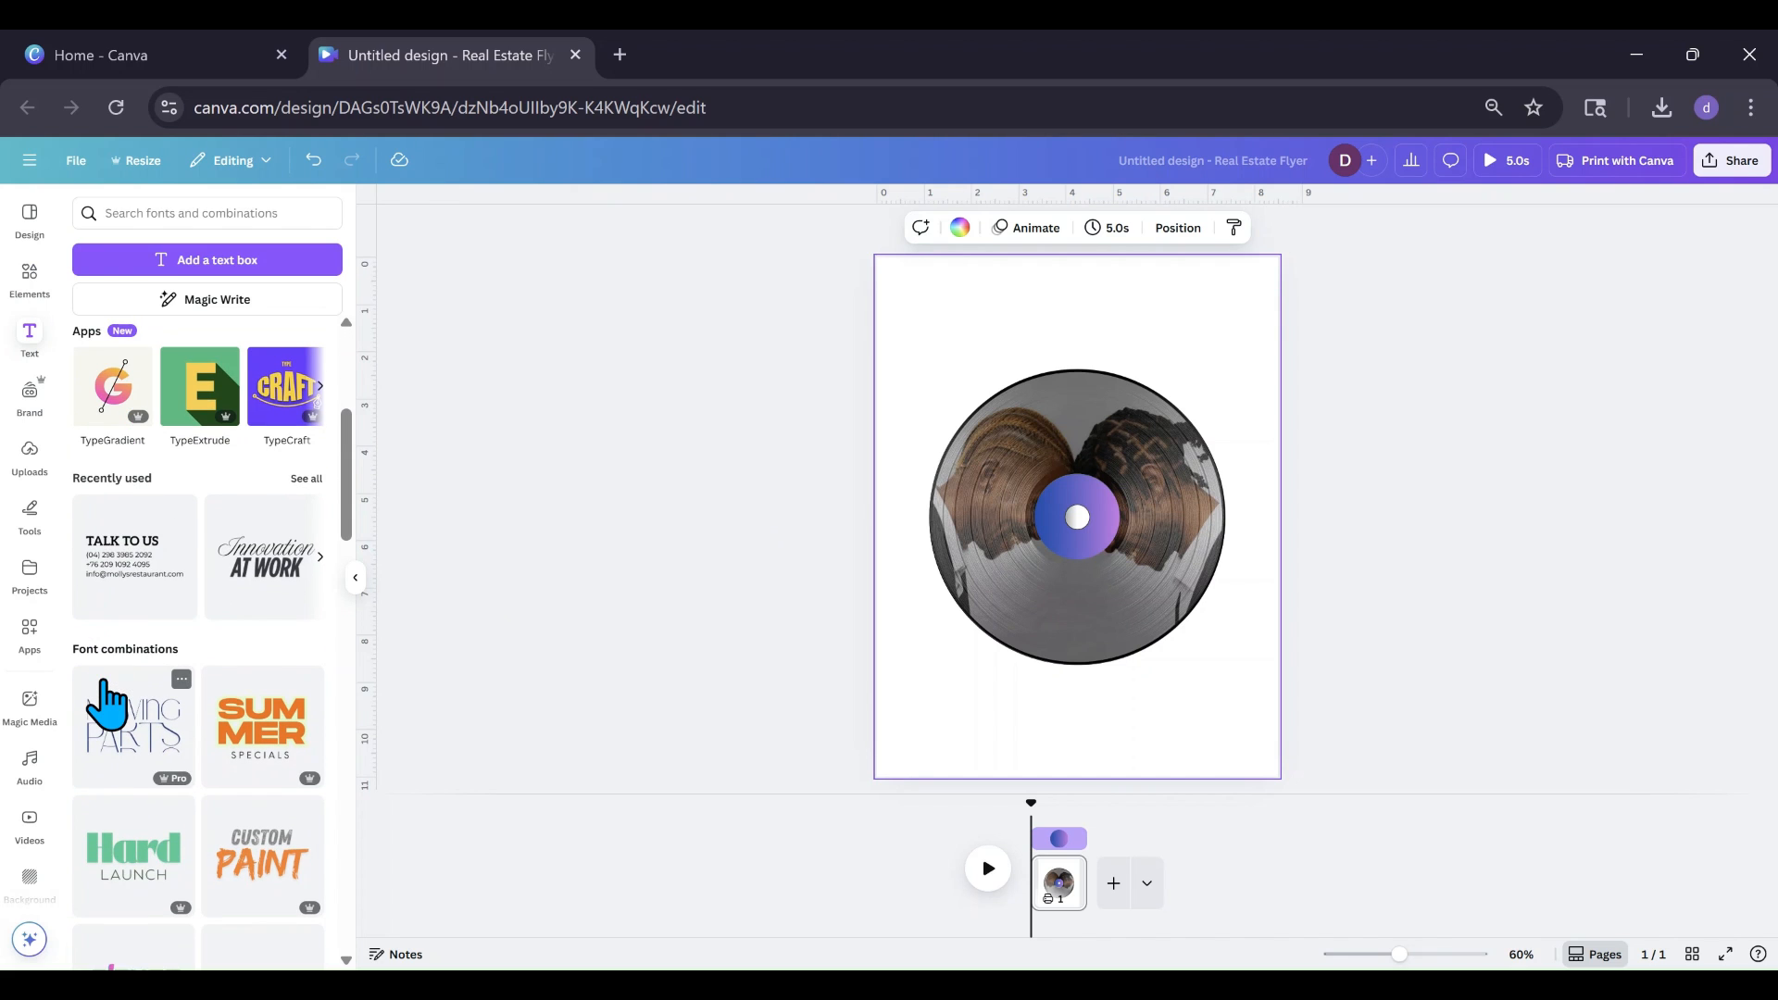
{"action": "left_click", "coordinate": [110, 736]}
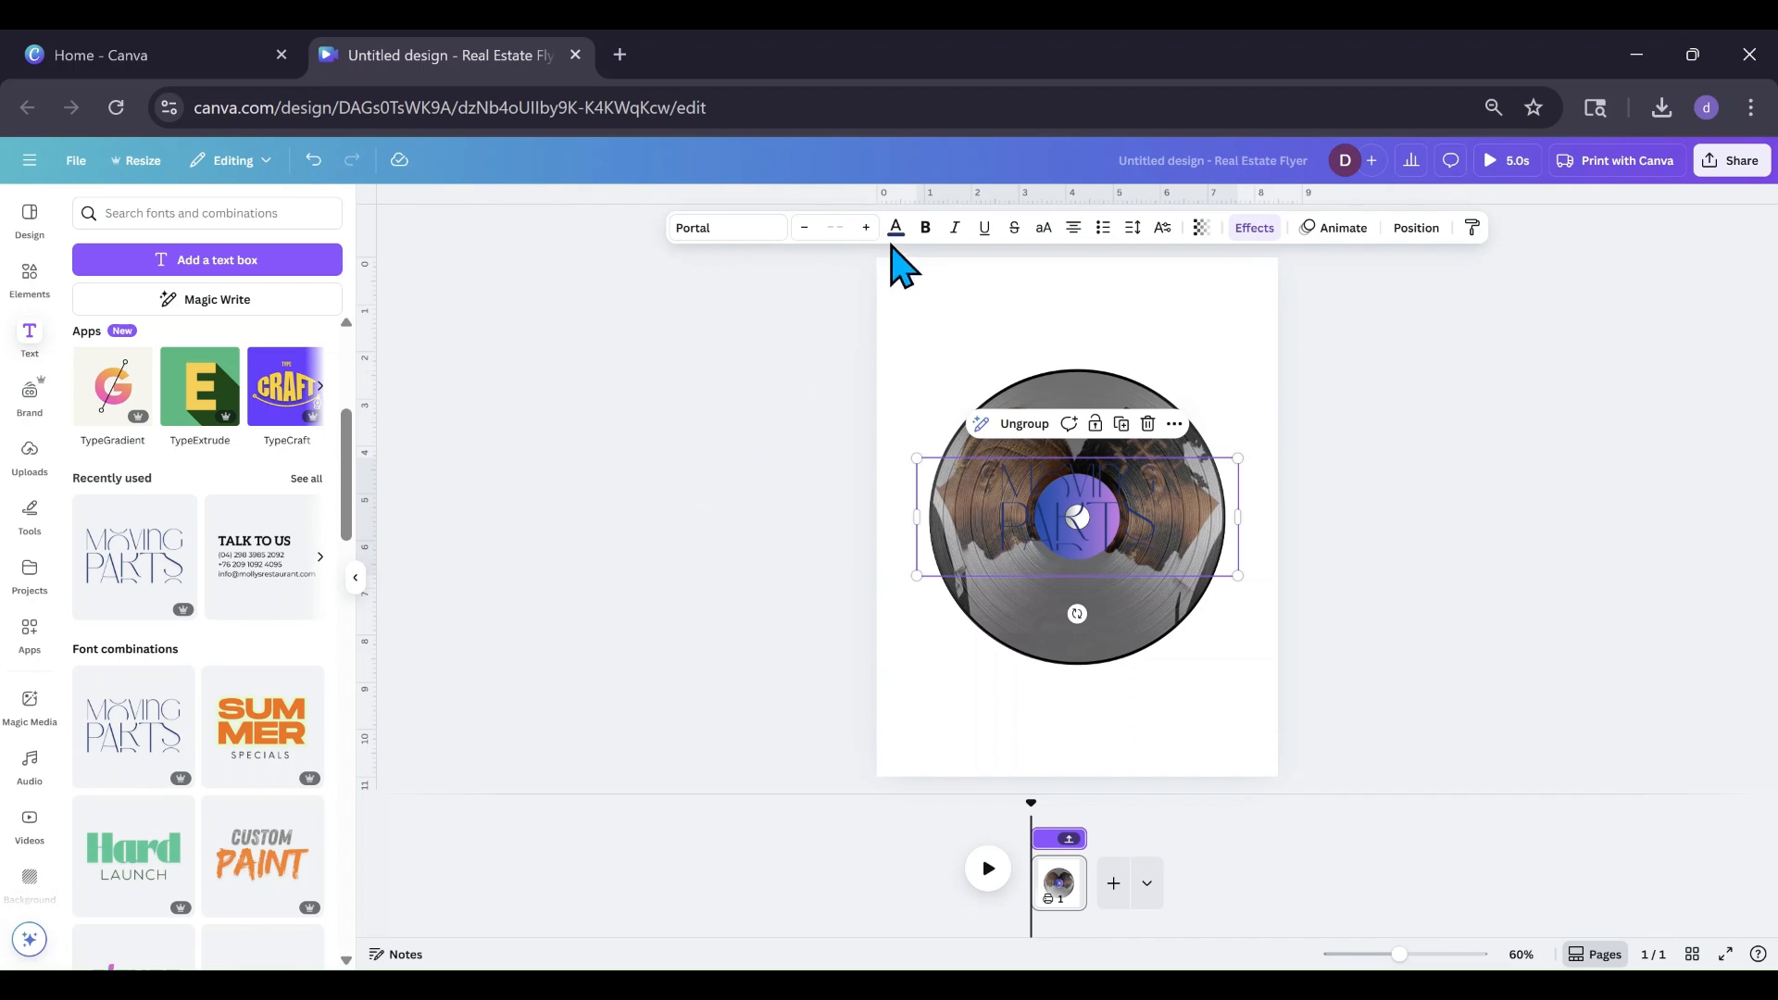
Step: Color the Moving Parts text black and shrink it to fit on the purple center label below the hole
{"action": "left_click", "coordinate": [894, 232]}
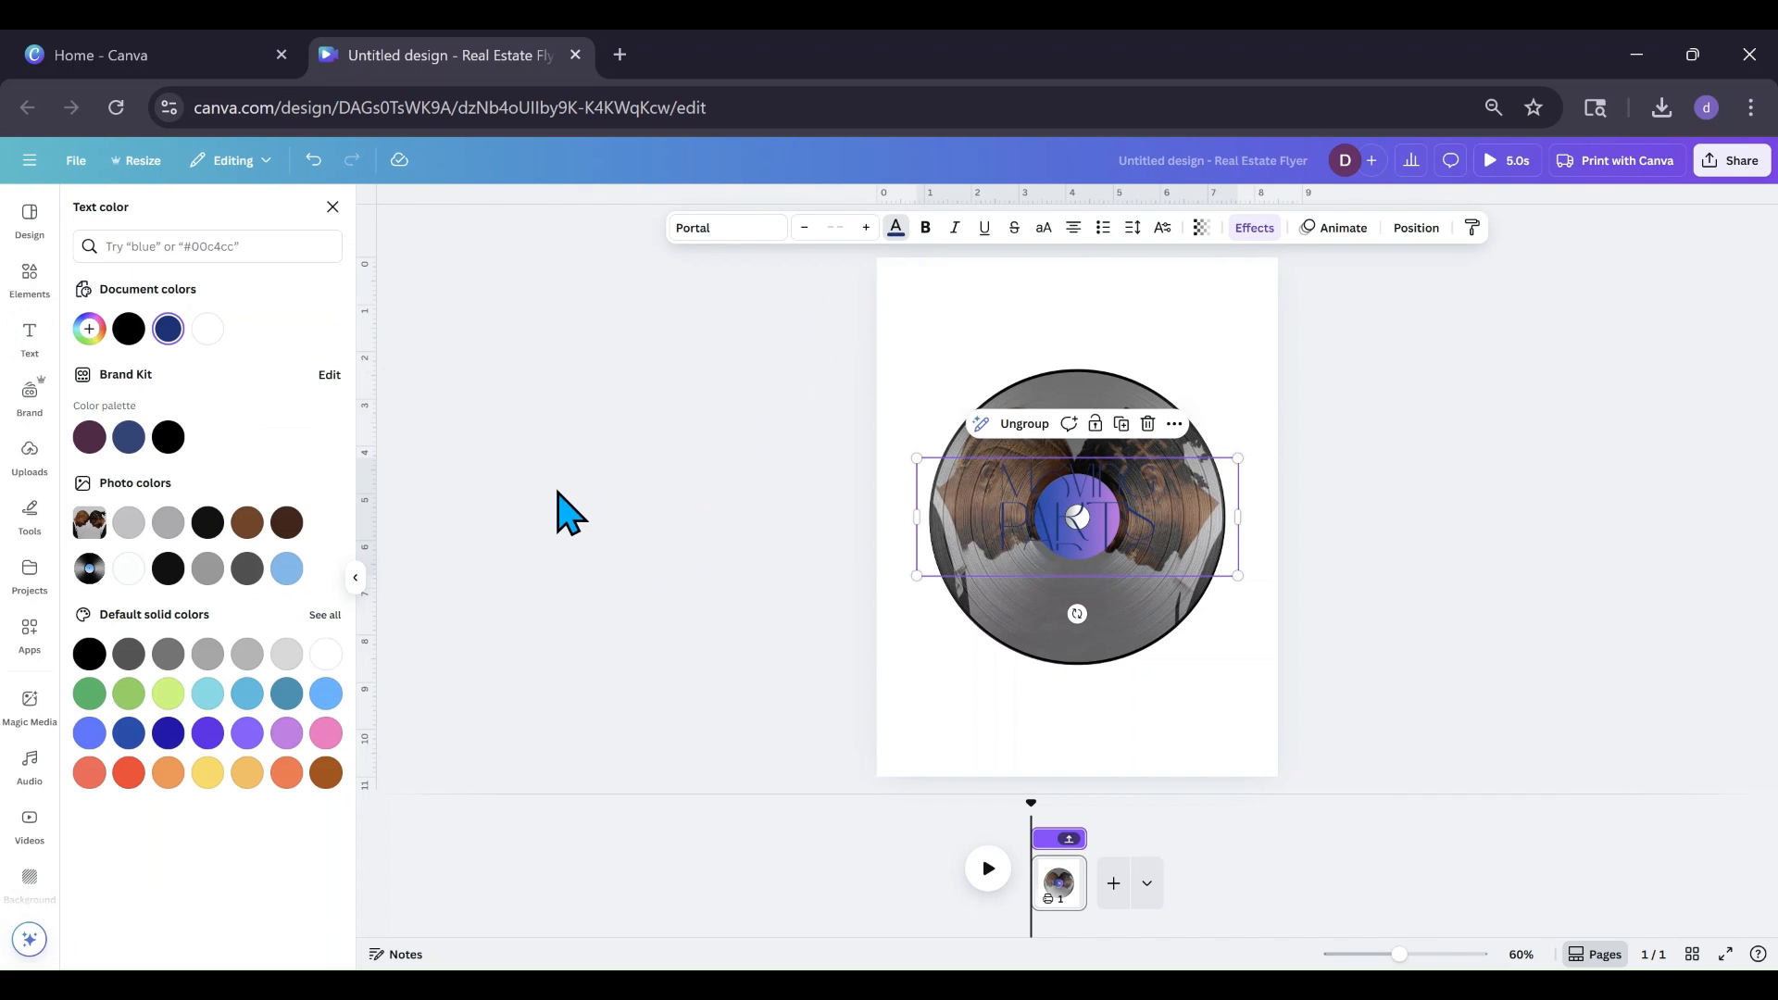
{"action": "left_click", "coordinate": [90, 653]}
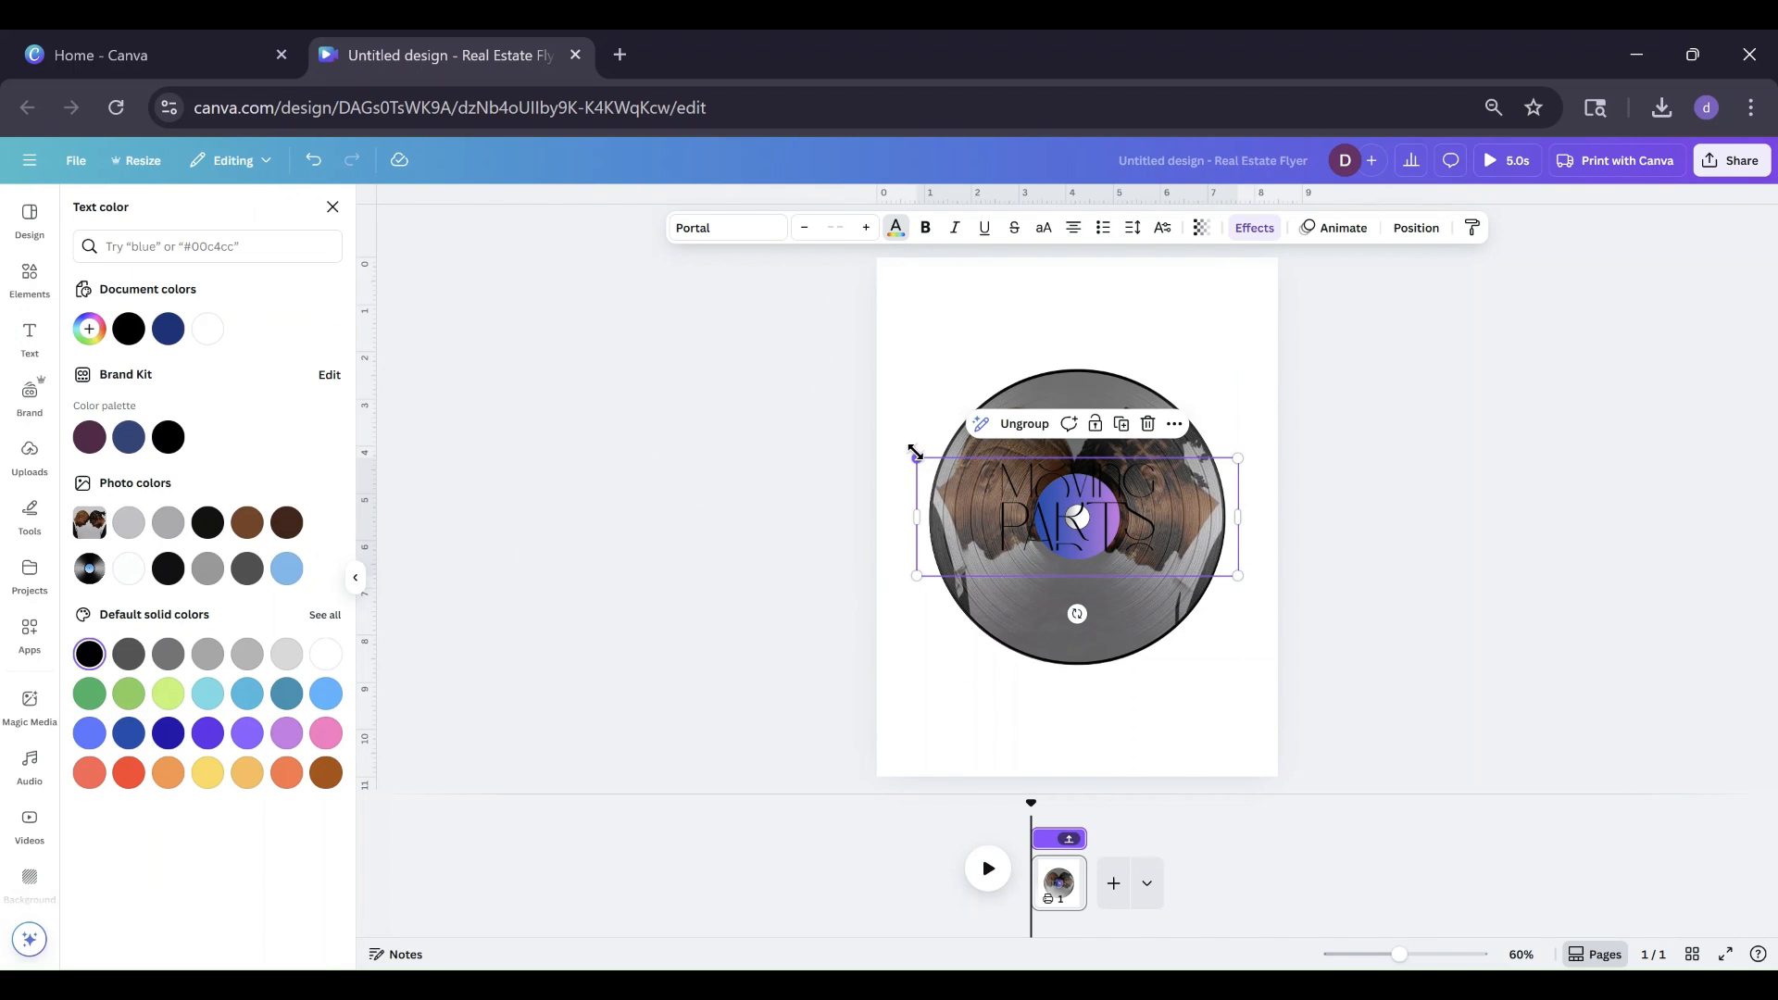
{"action": "left_click_drag", "start_coordinate": [915, 454], "coordinate": [1099, 591]}
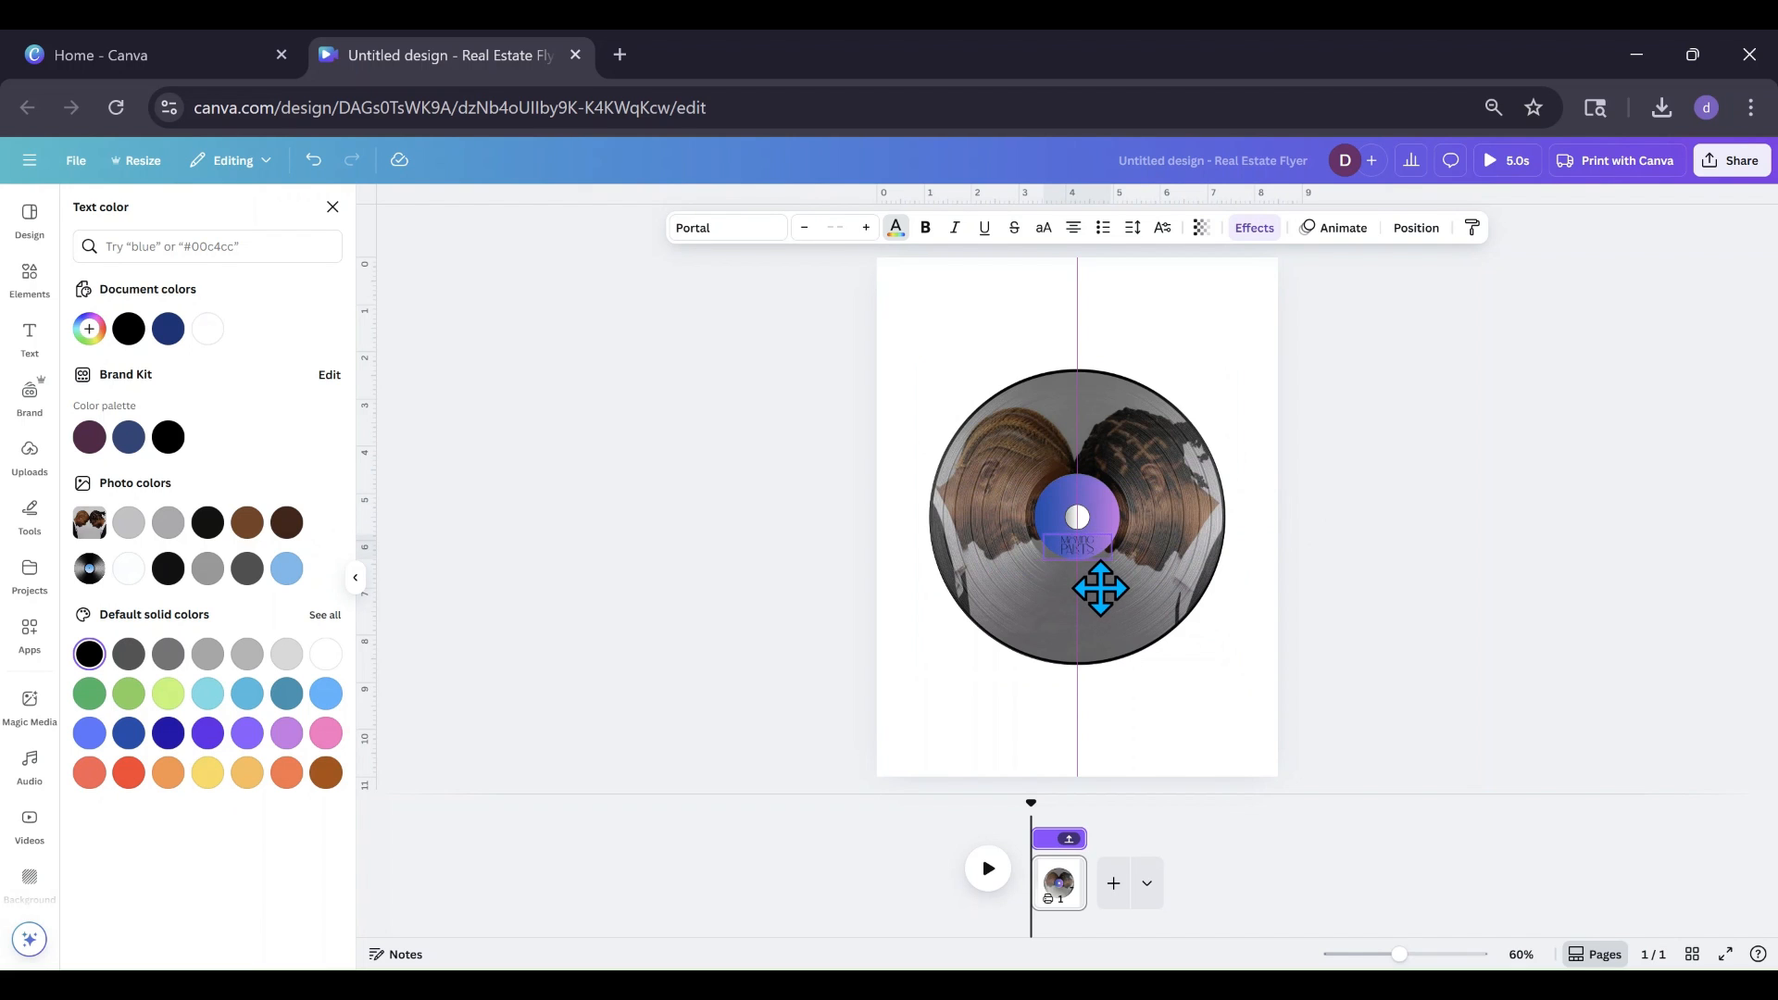
Step: Add the Talk To Us font combination over the upper part of the record and make its text bold and black
{"action": "left_click", "coordinate": [19, 345]}
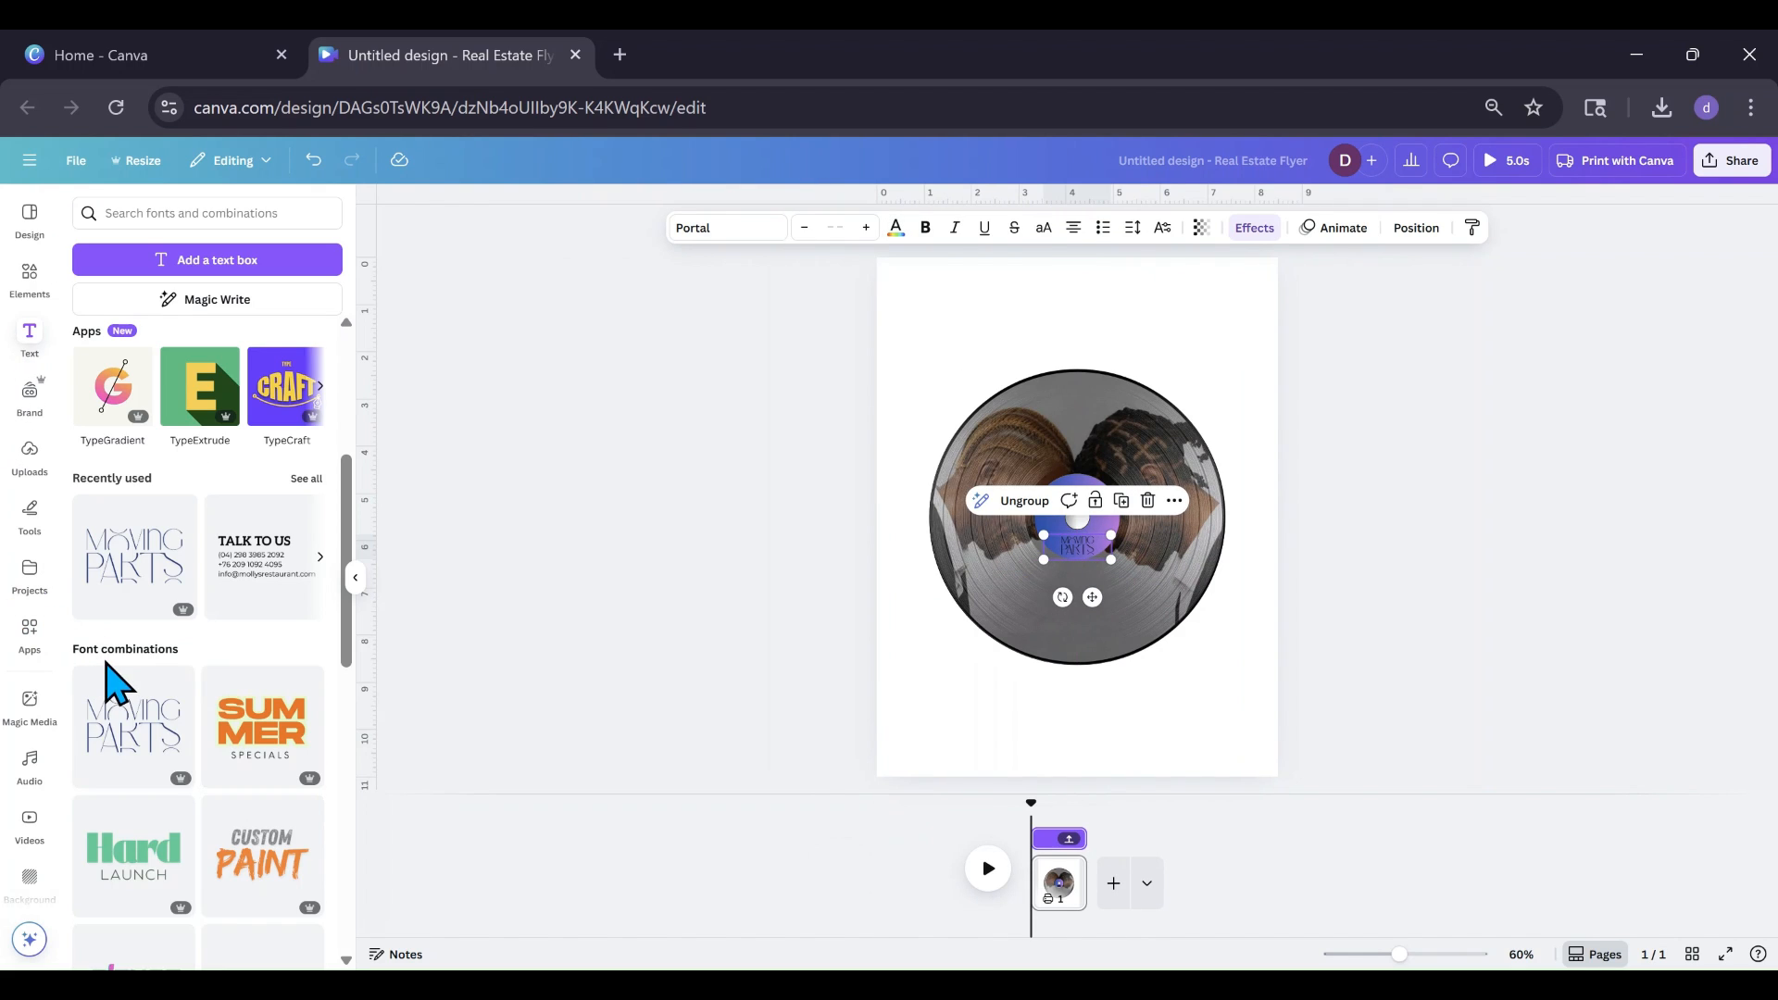
{"action": "left_click", "coordinate": [231, 556]}
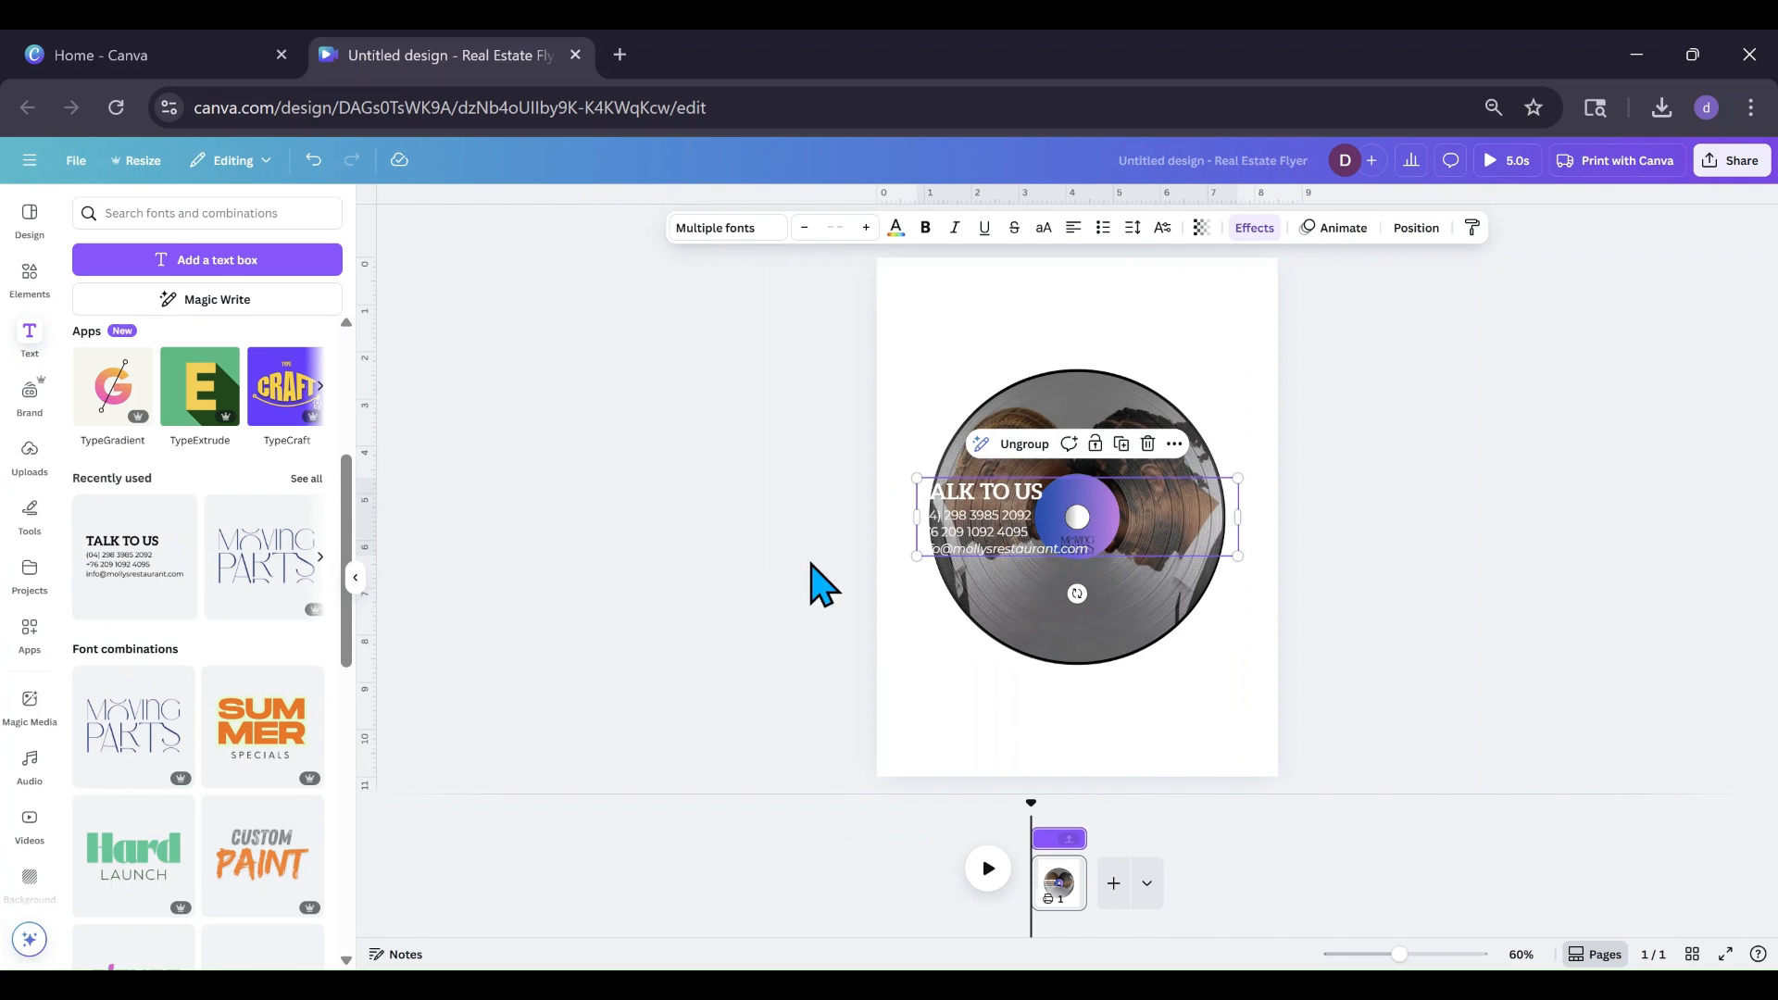
{"action": "left_click_drag", "start_coordinate": [955, 513], "coordinate": [963, 437]}
{"action": "left_click", "coordinate": [924, 230]}
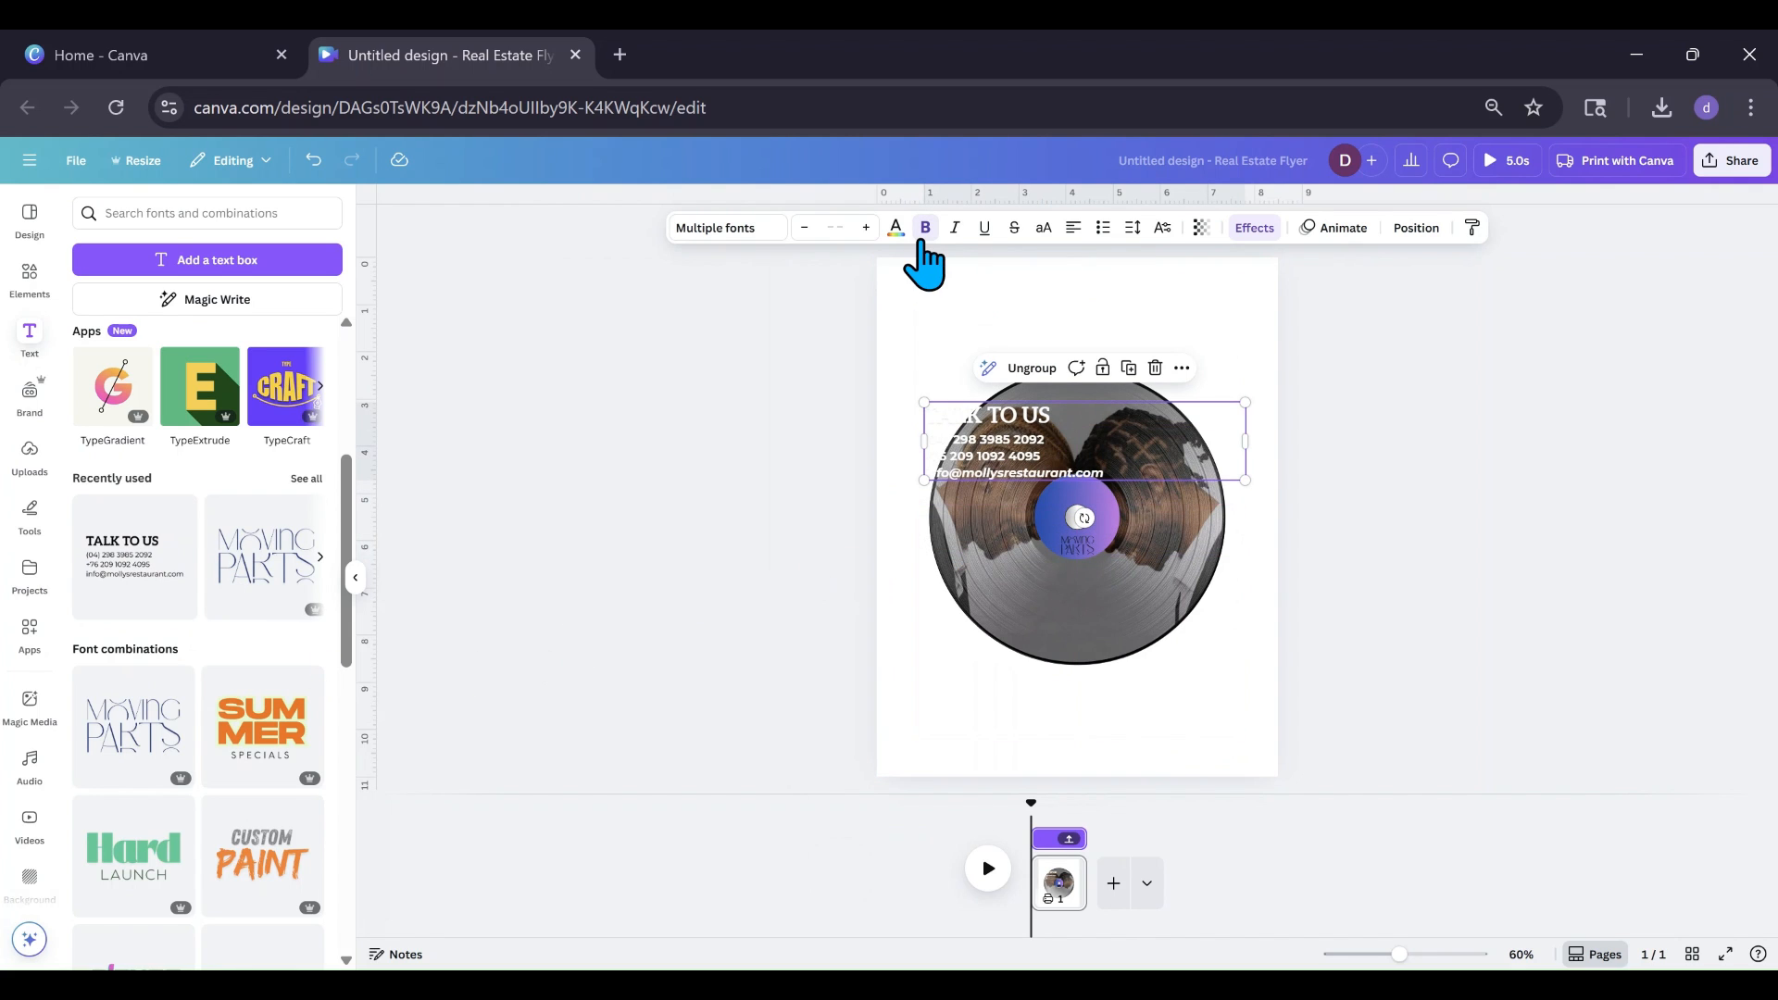
{"action": "left_click", "coordinate": [895, 227]}
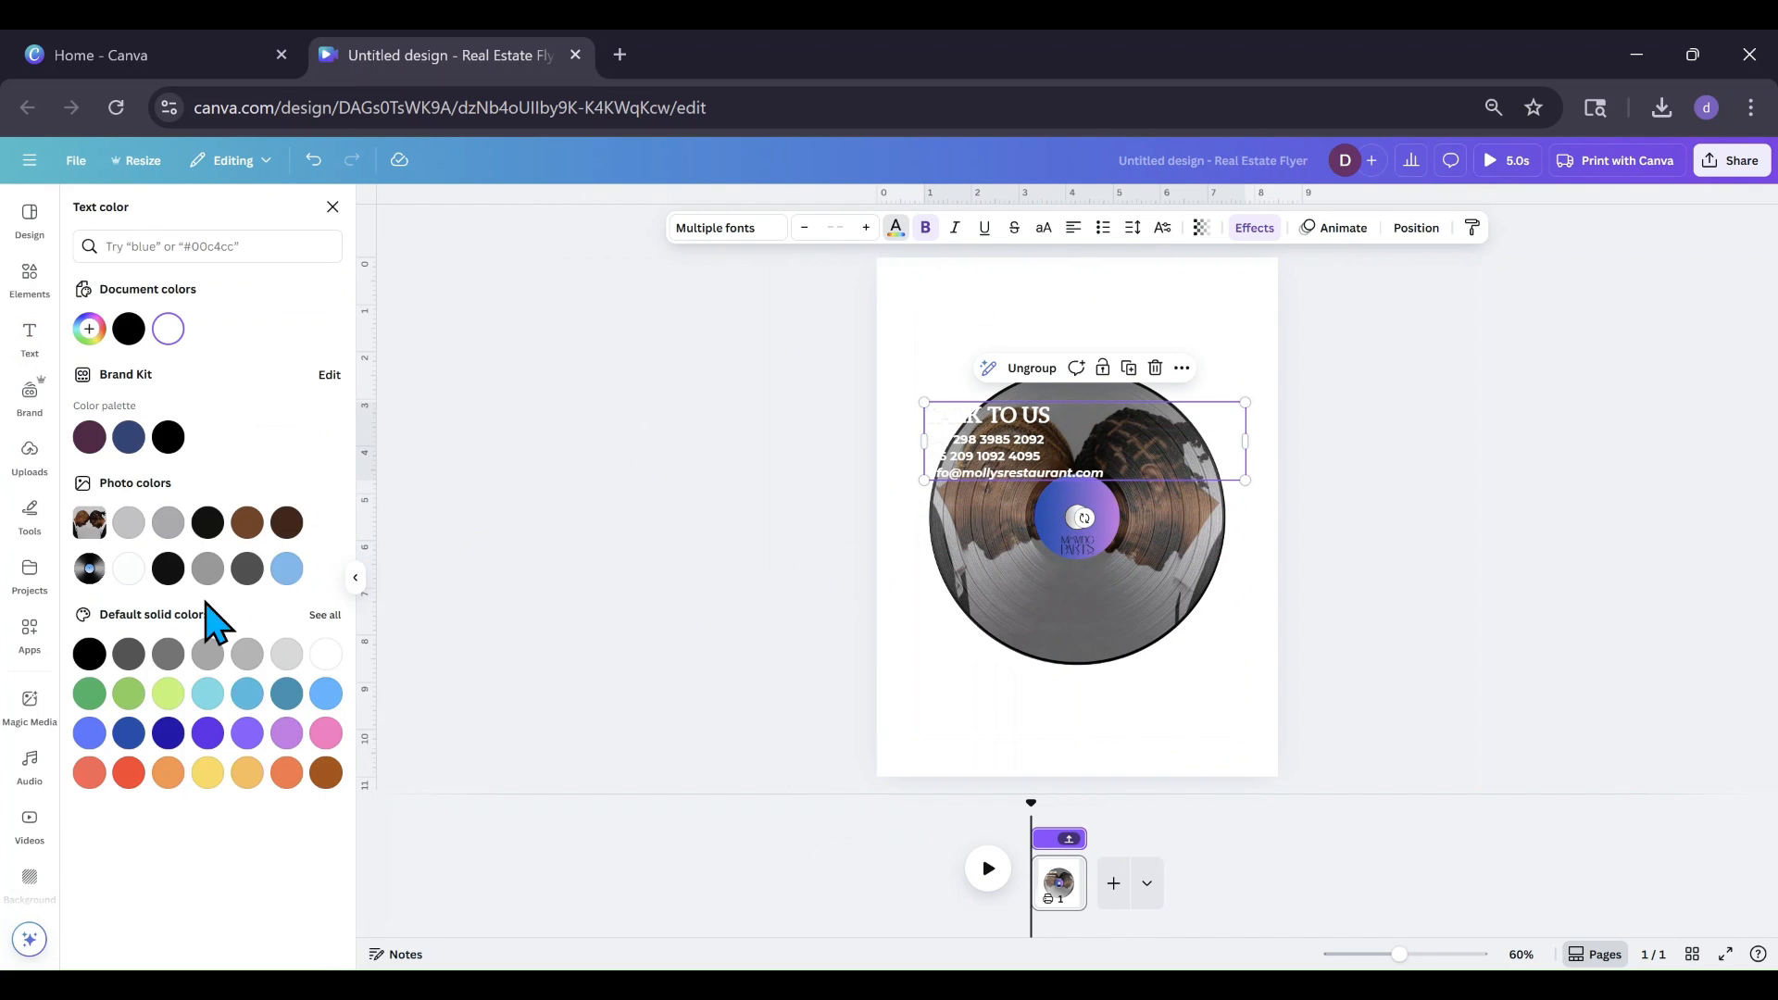
{"action": "left_click", "coordinate": [90, 653]}
Step: Ungroup the Talk To Us text and move the contact details block off the page
{"action": "left_click", "coordinate": [1065, 456]}
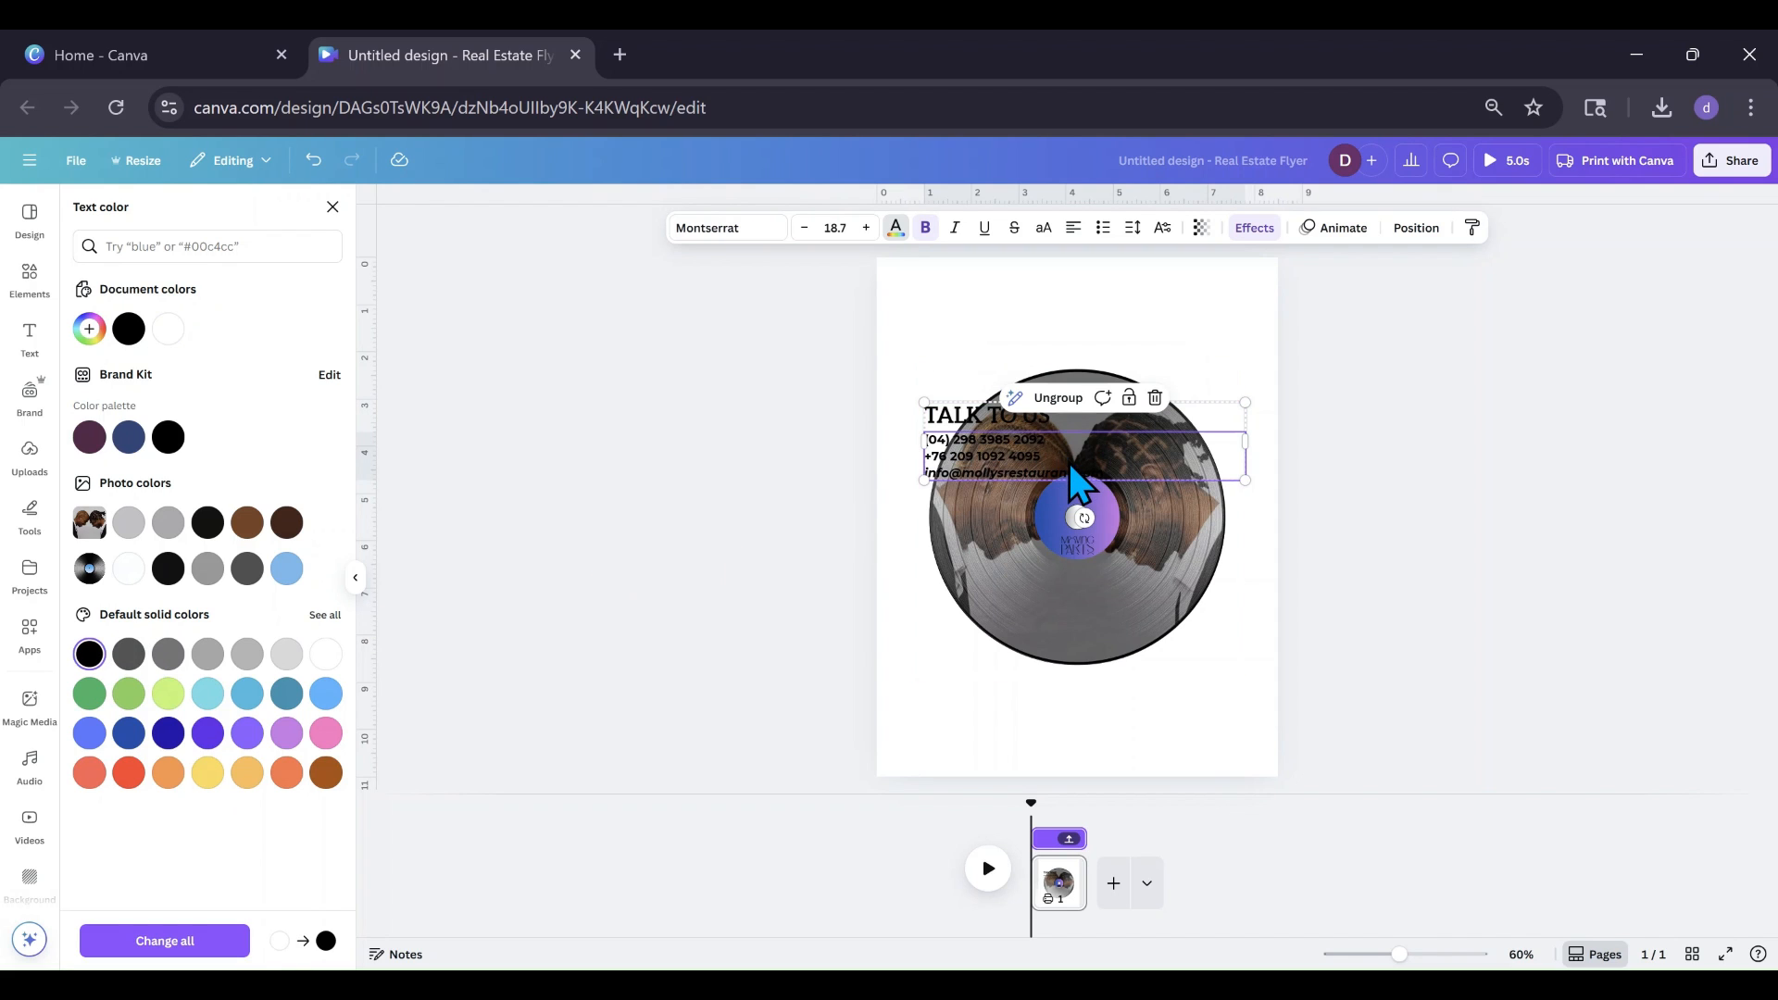
{"action": "left_click", "coordinate": [1057, 397]}
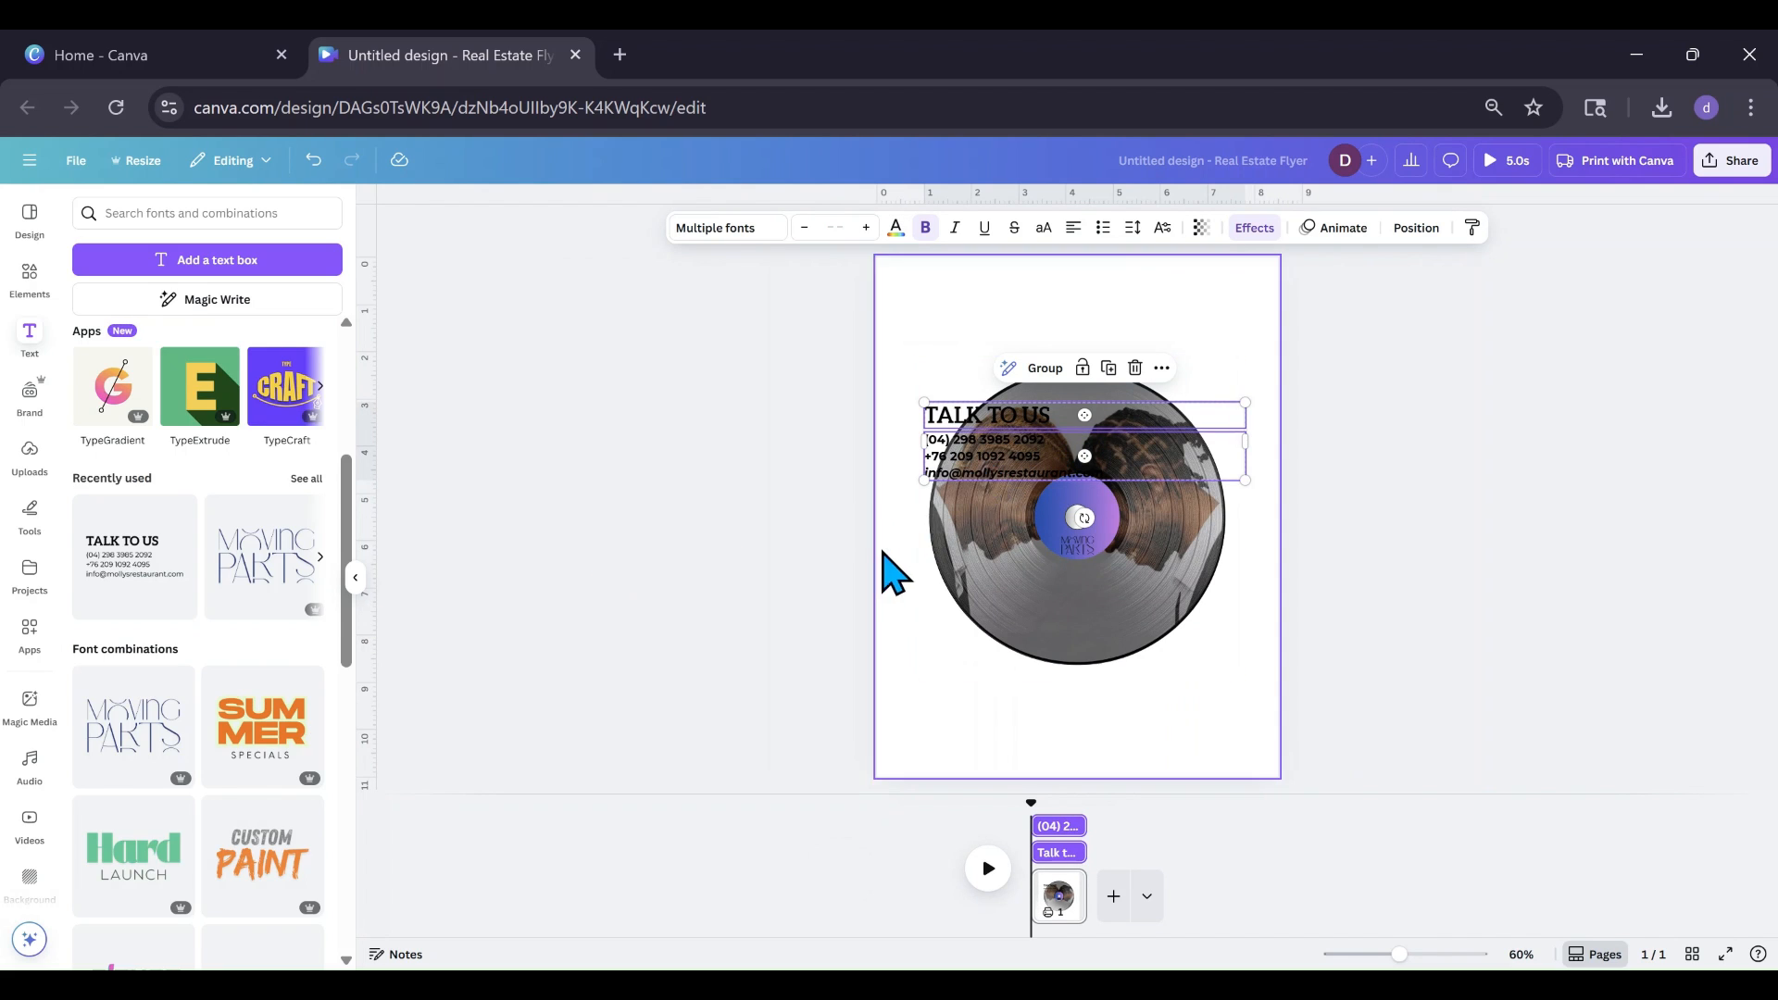
{"action": "left_click", "coordinate": [881, 553]}
{"action": "left_click_drag", "start_coordinate": [996, 456], "coordinate": [1452, 483]}
Step: Shrink the TALK TO US heading to font size 17.2 and center it on the purple label above the hole
{"action": "left_click", "coordinate": [933, 435]}
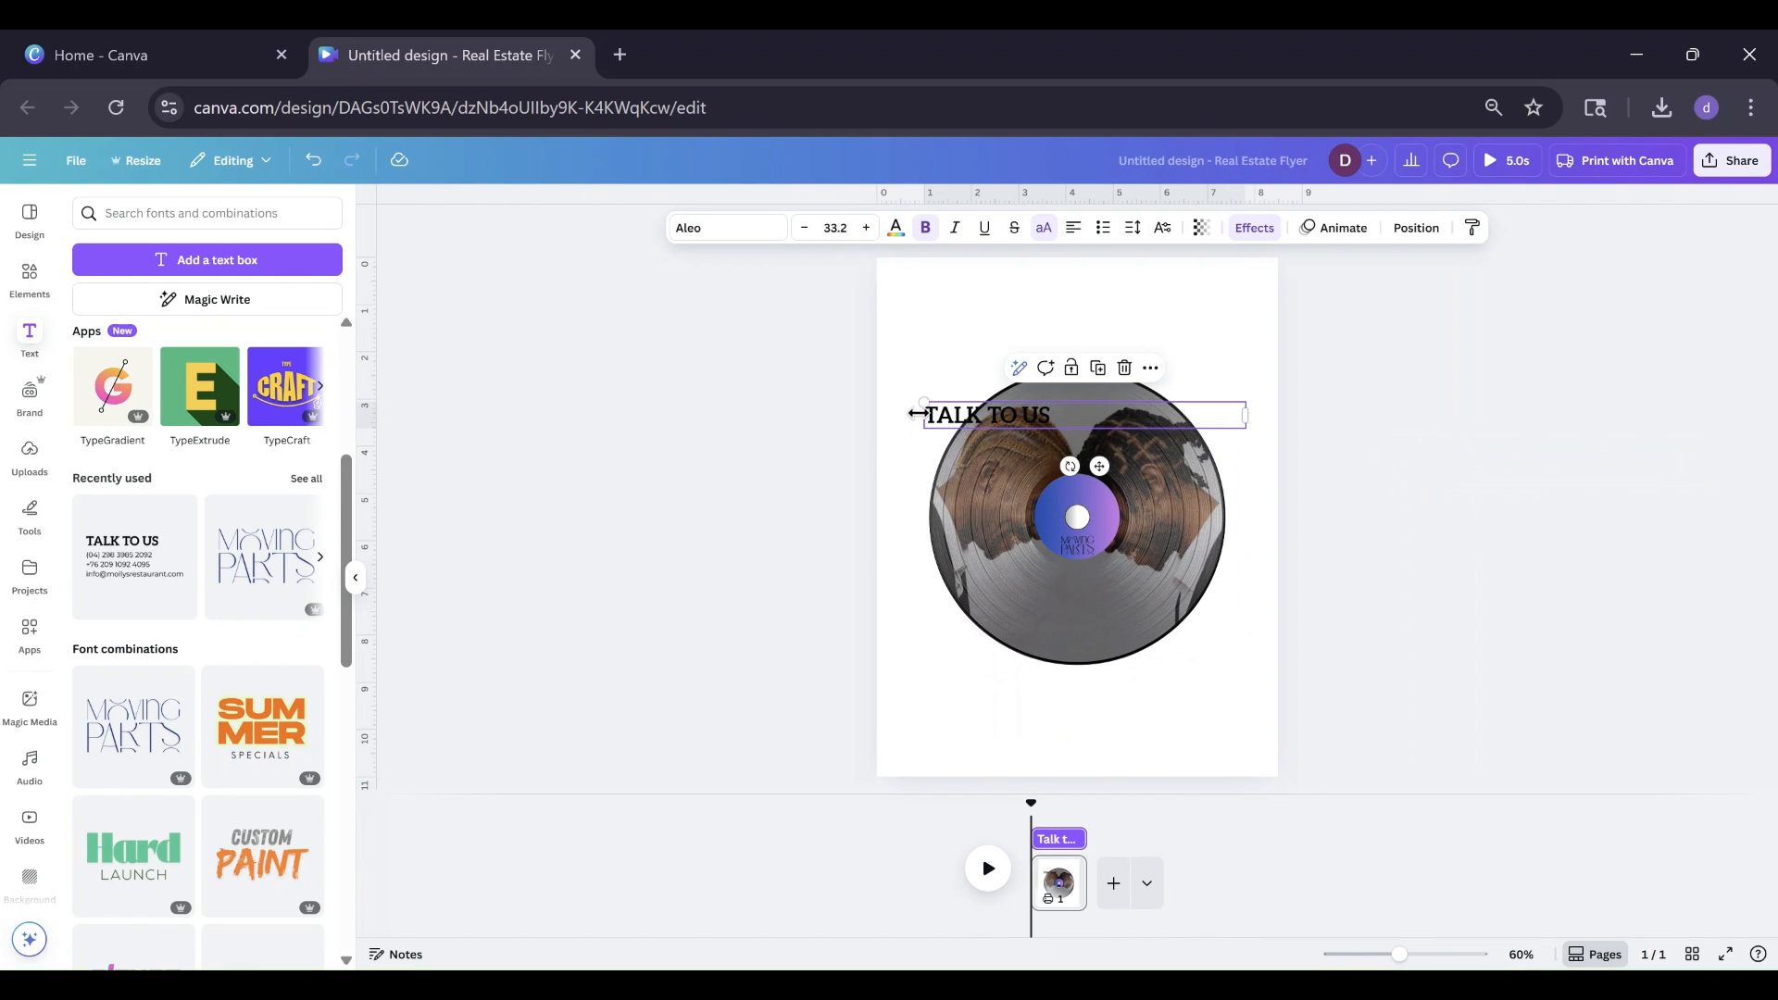
{"action": "left_click_drag", "start_coordinate": [922, 404], "coordinate": [1034, 413]}
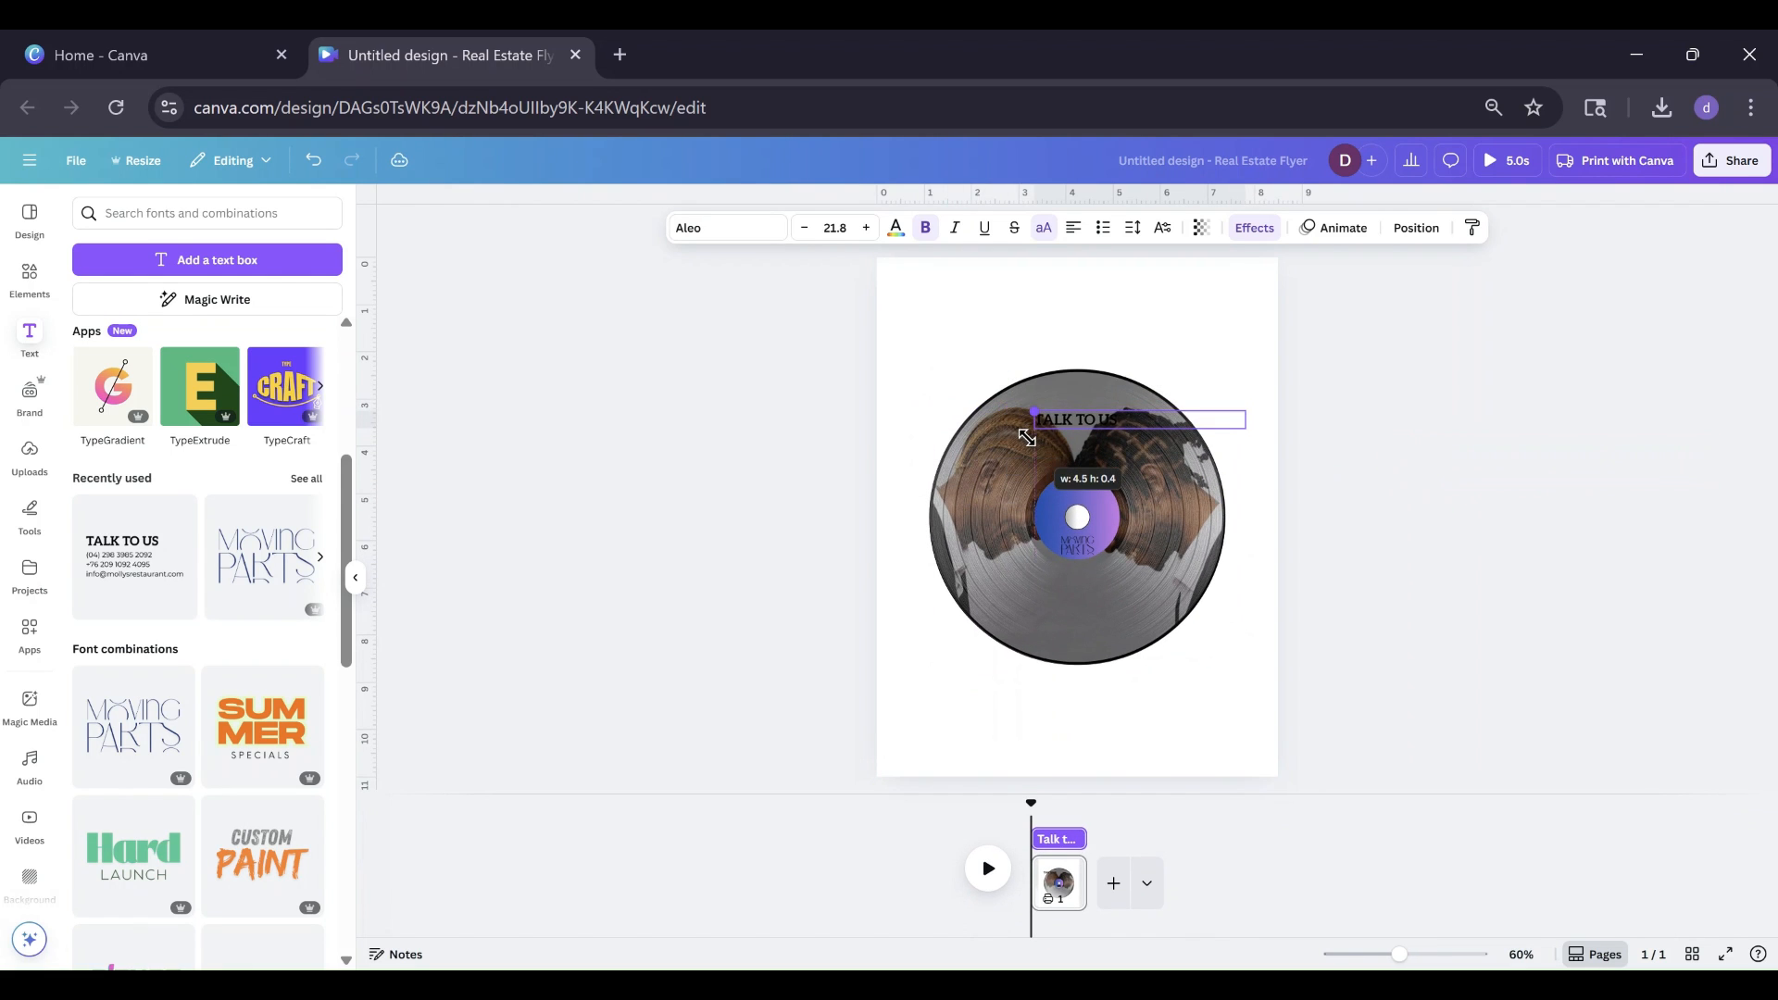
{"action": "left_click_drag", "start_coordinate": [1154, 476], "coordinate": [1151, 536]}
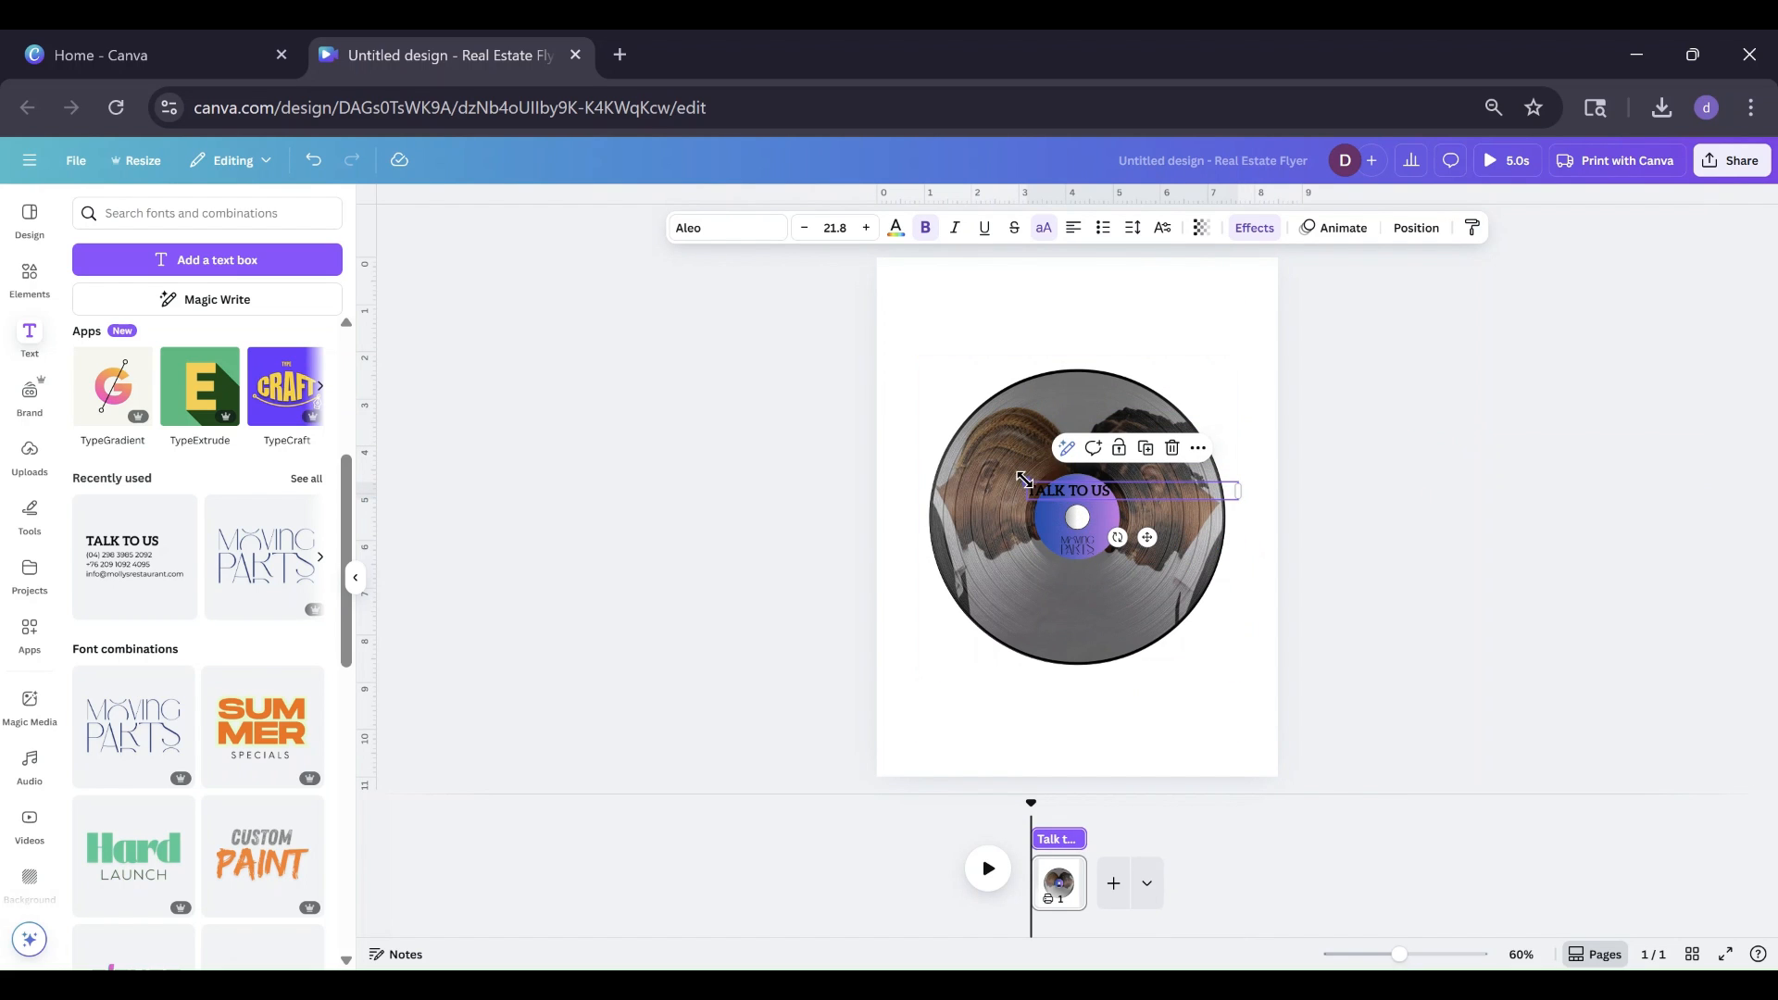
{"action": "left_click_drag", "start_coordinate": [1024, 479], "coordinate": [1072, 486]}
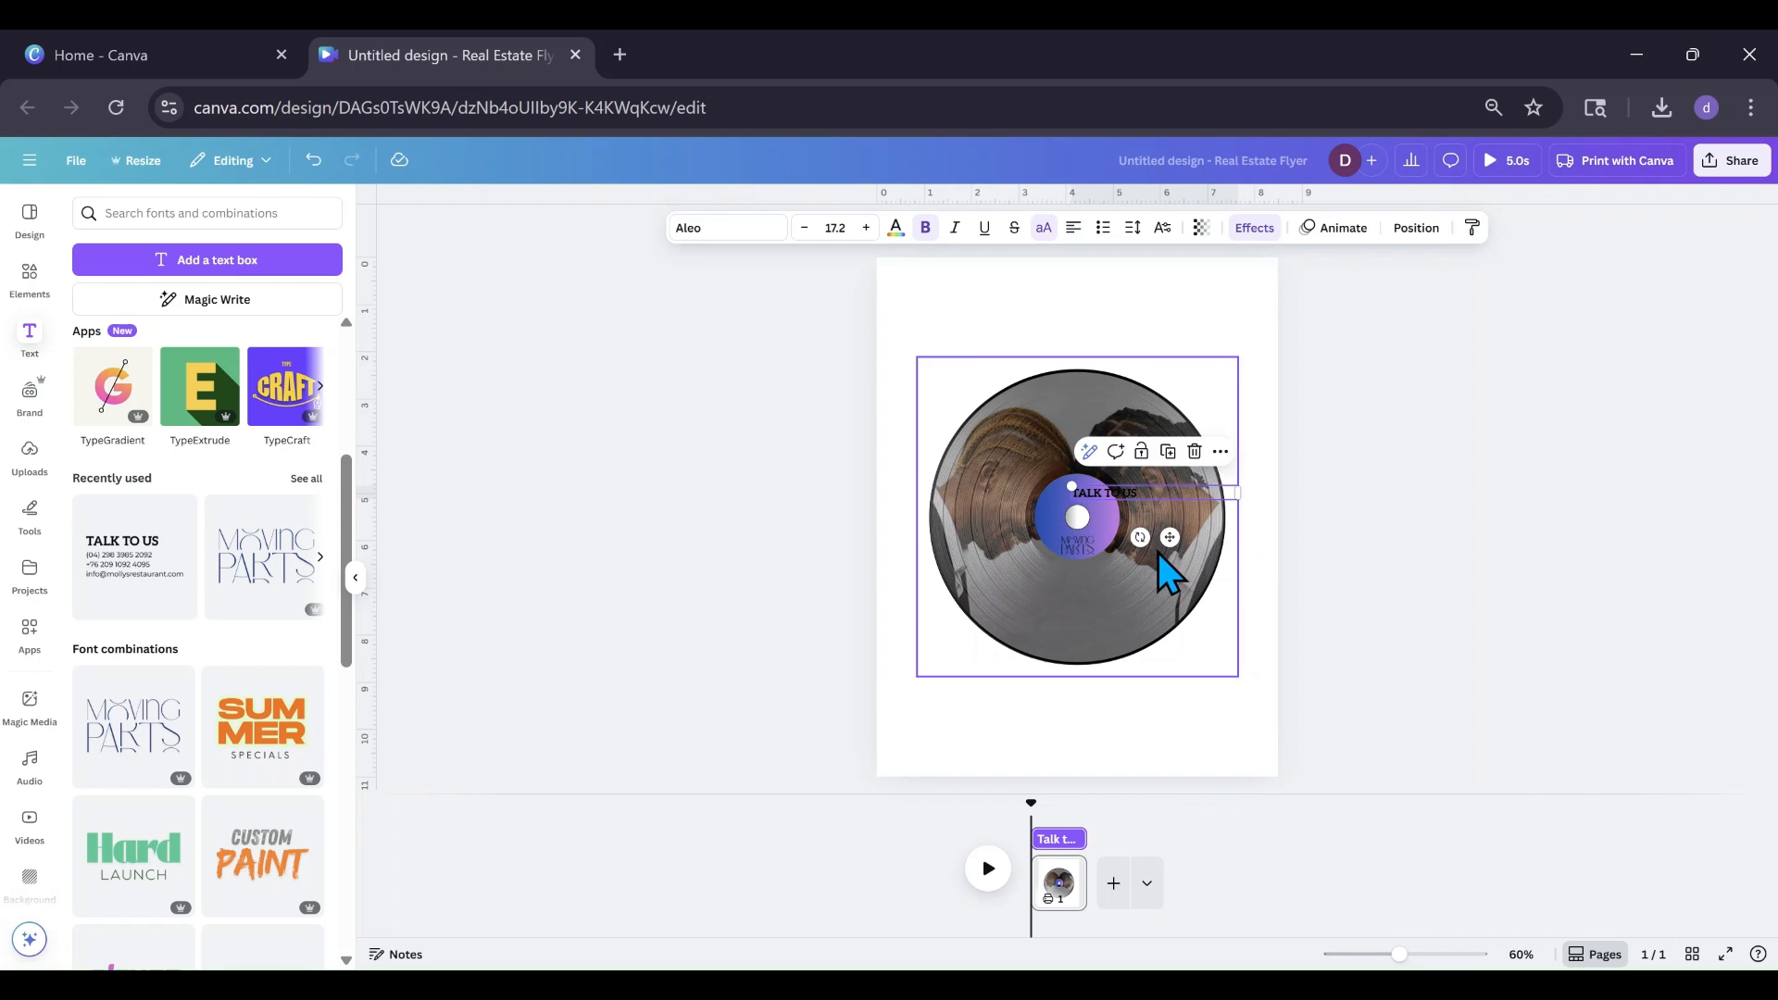
{"action": "left_click_drag", "start_coordinate": [1166, 537], "coordinate": [1139, 539]}
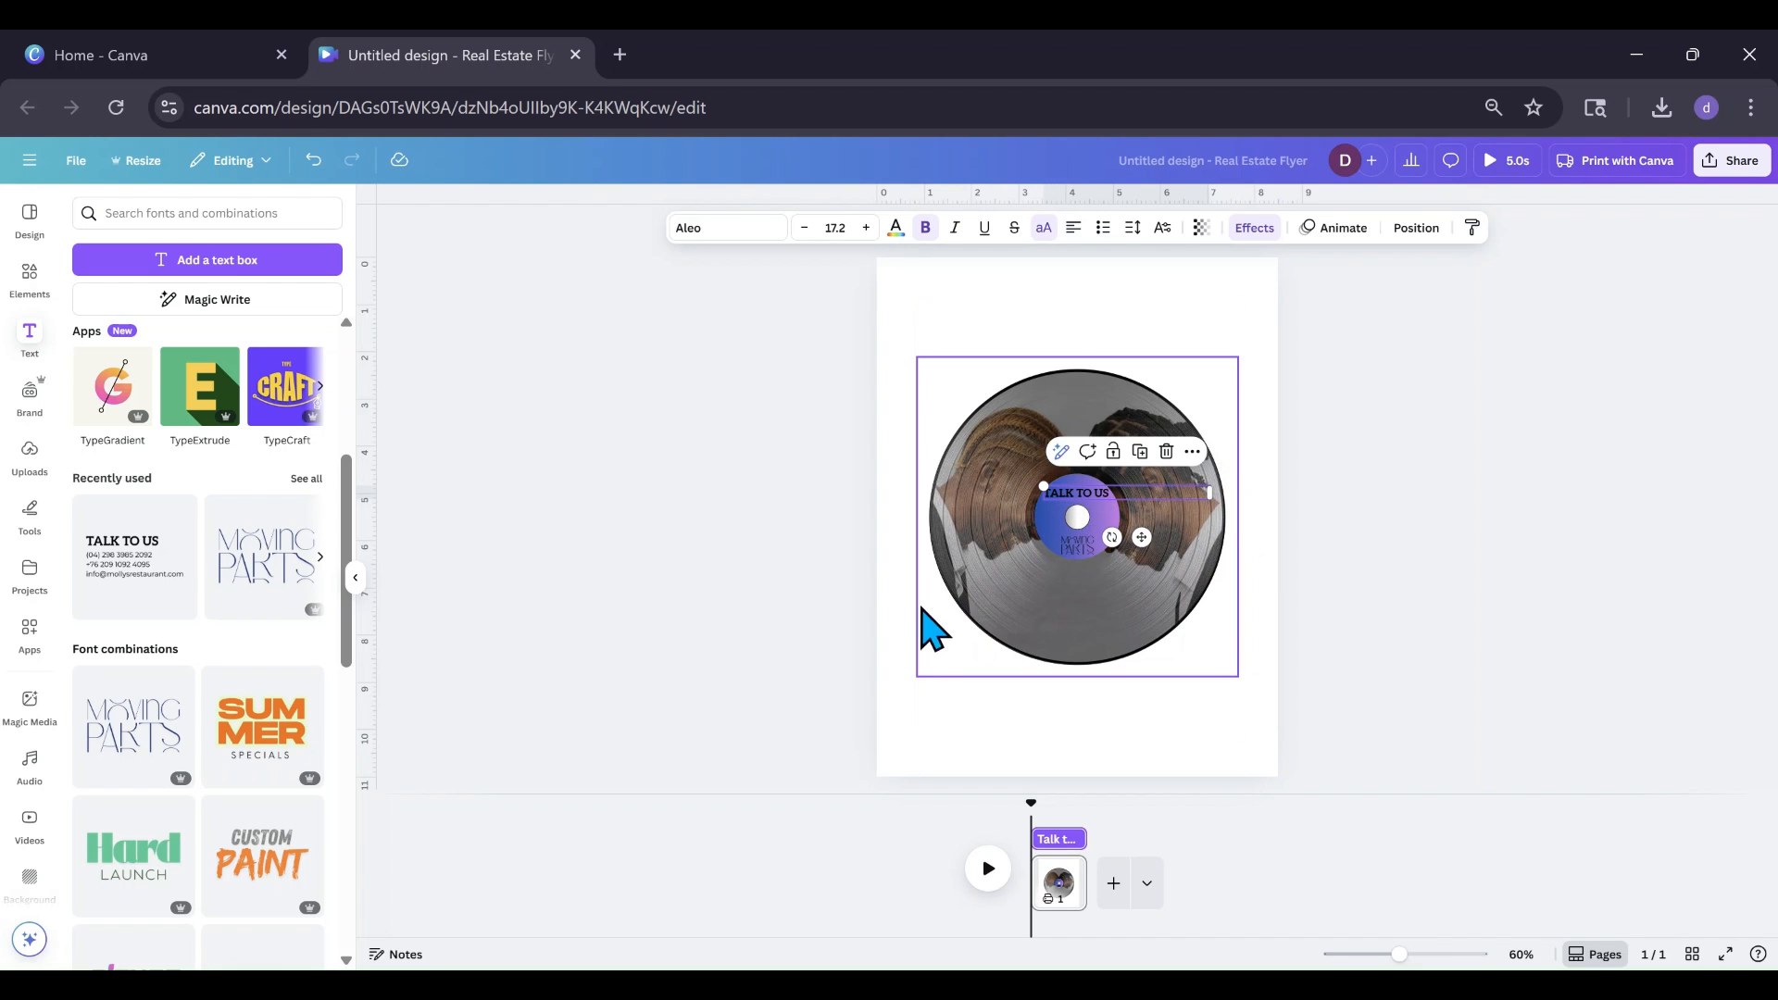
Step: Group all record elements, then shrink the group and place it in the upper part of the page
{"action": "left_click", "coordinate": [889, 627]}
{"action": "left_click_drag", "start_coordinate": [663, 341], "coordinate": [1297, 720]}
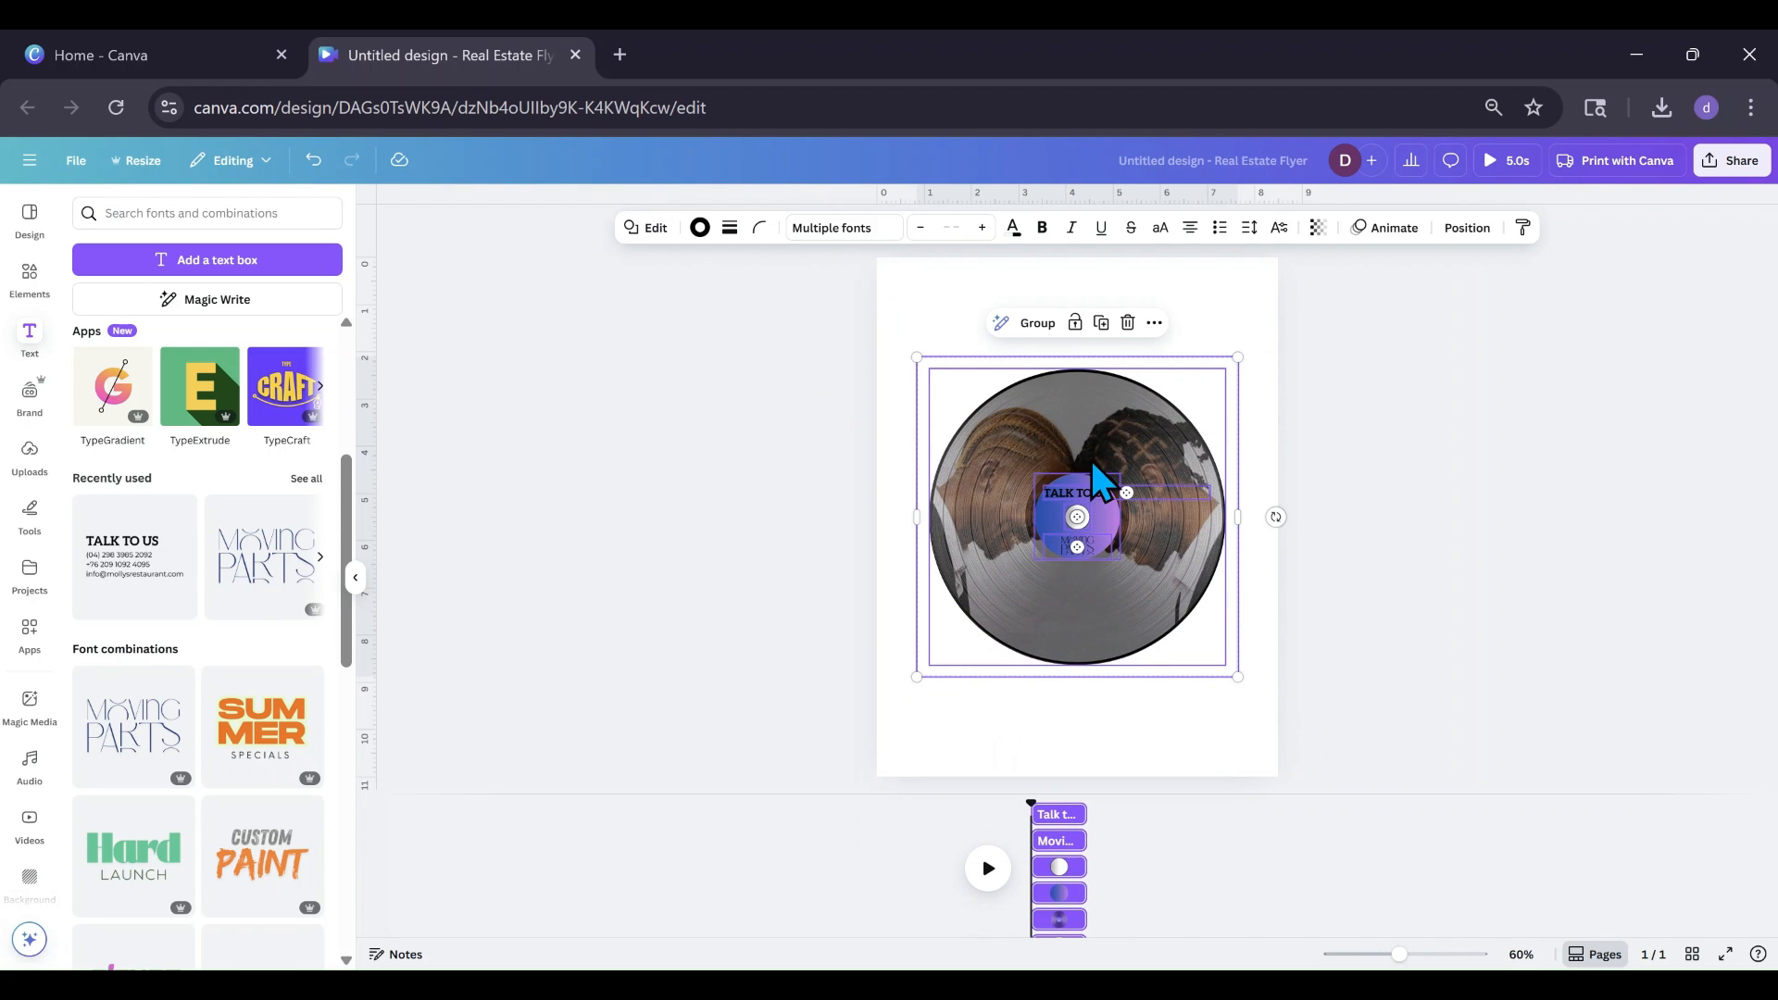
{"action": "left_click", "coordinate": [1037, 322]}
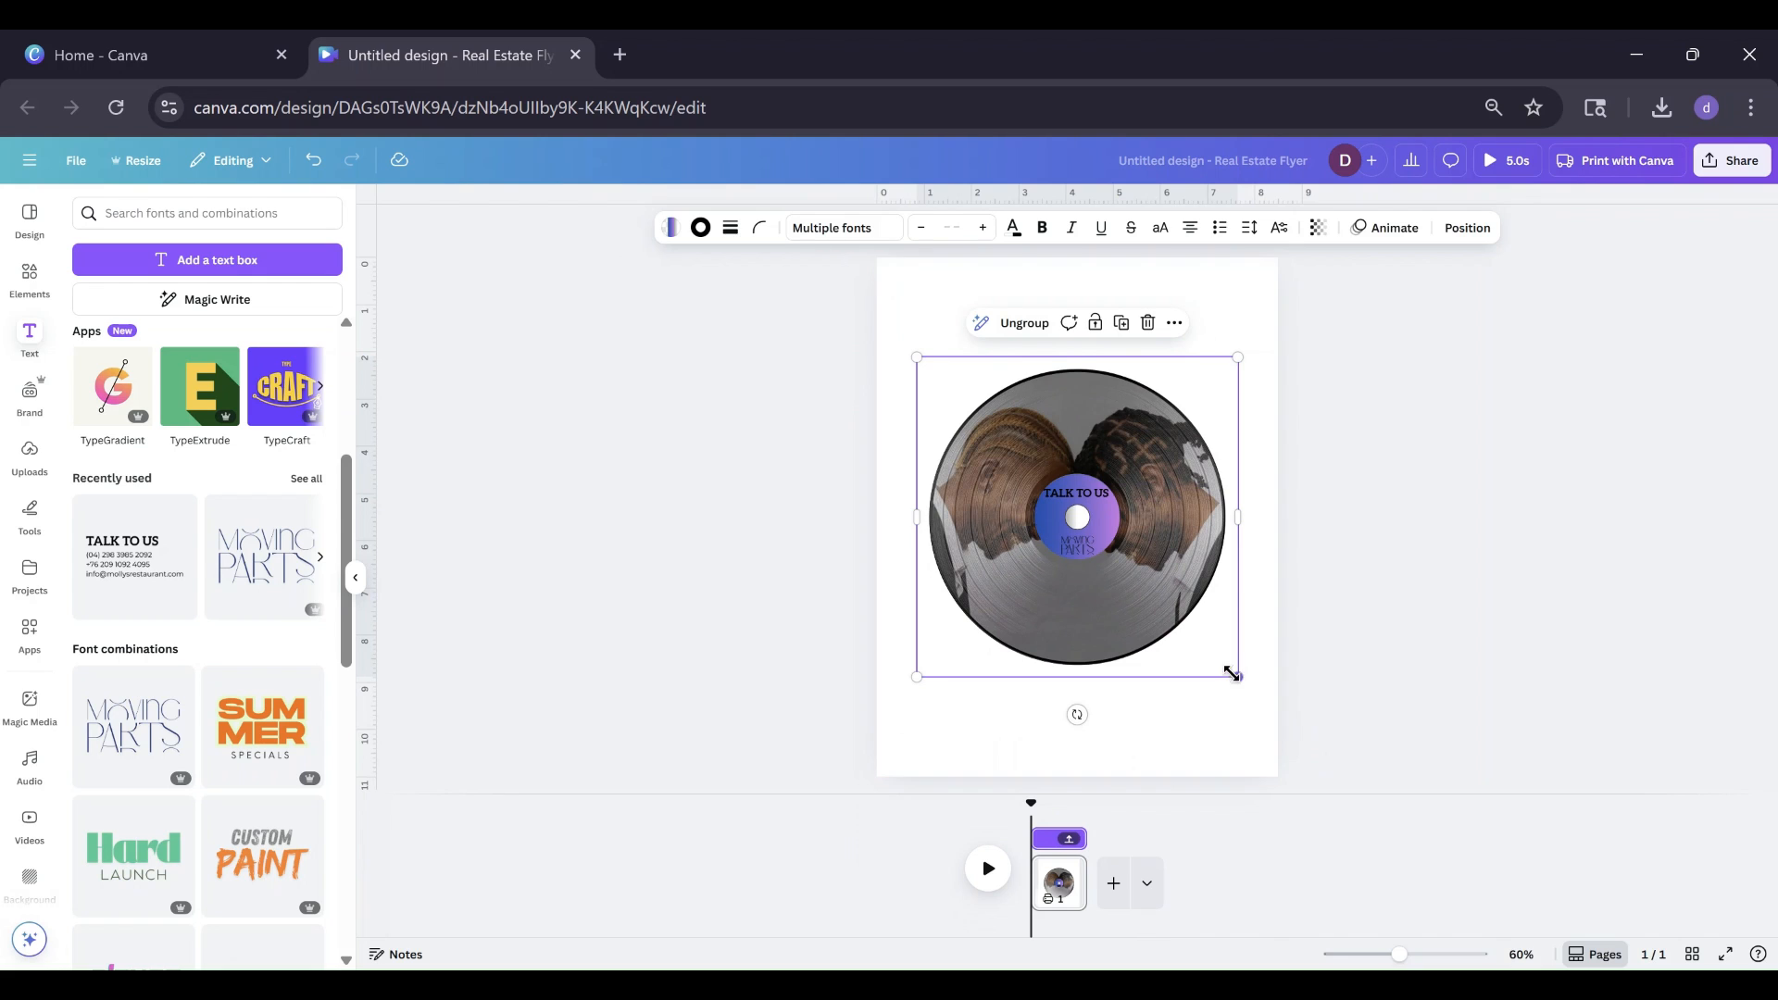
{"action": "left_click_drag", "start_coordinate": [1232, 673], "coordinate": [1148, 593]}
{"action": "left_click_drag", "start_coordinate": [1061, 533], "coordinate": [1097, 477]}
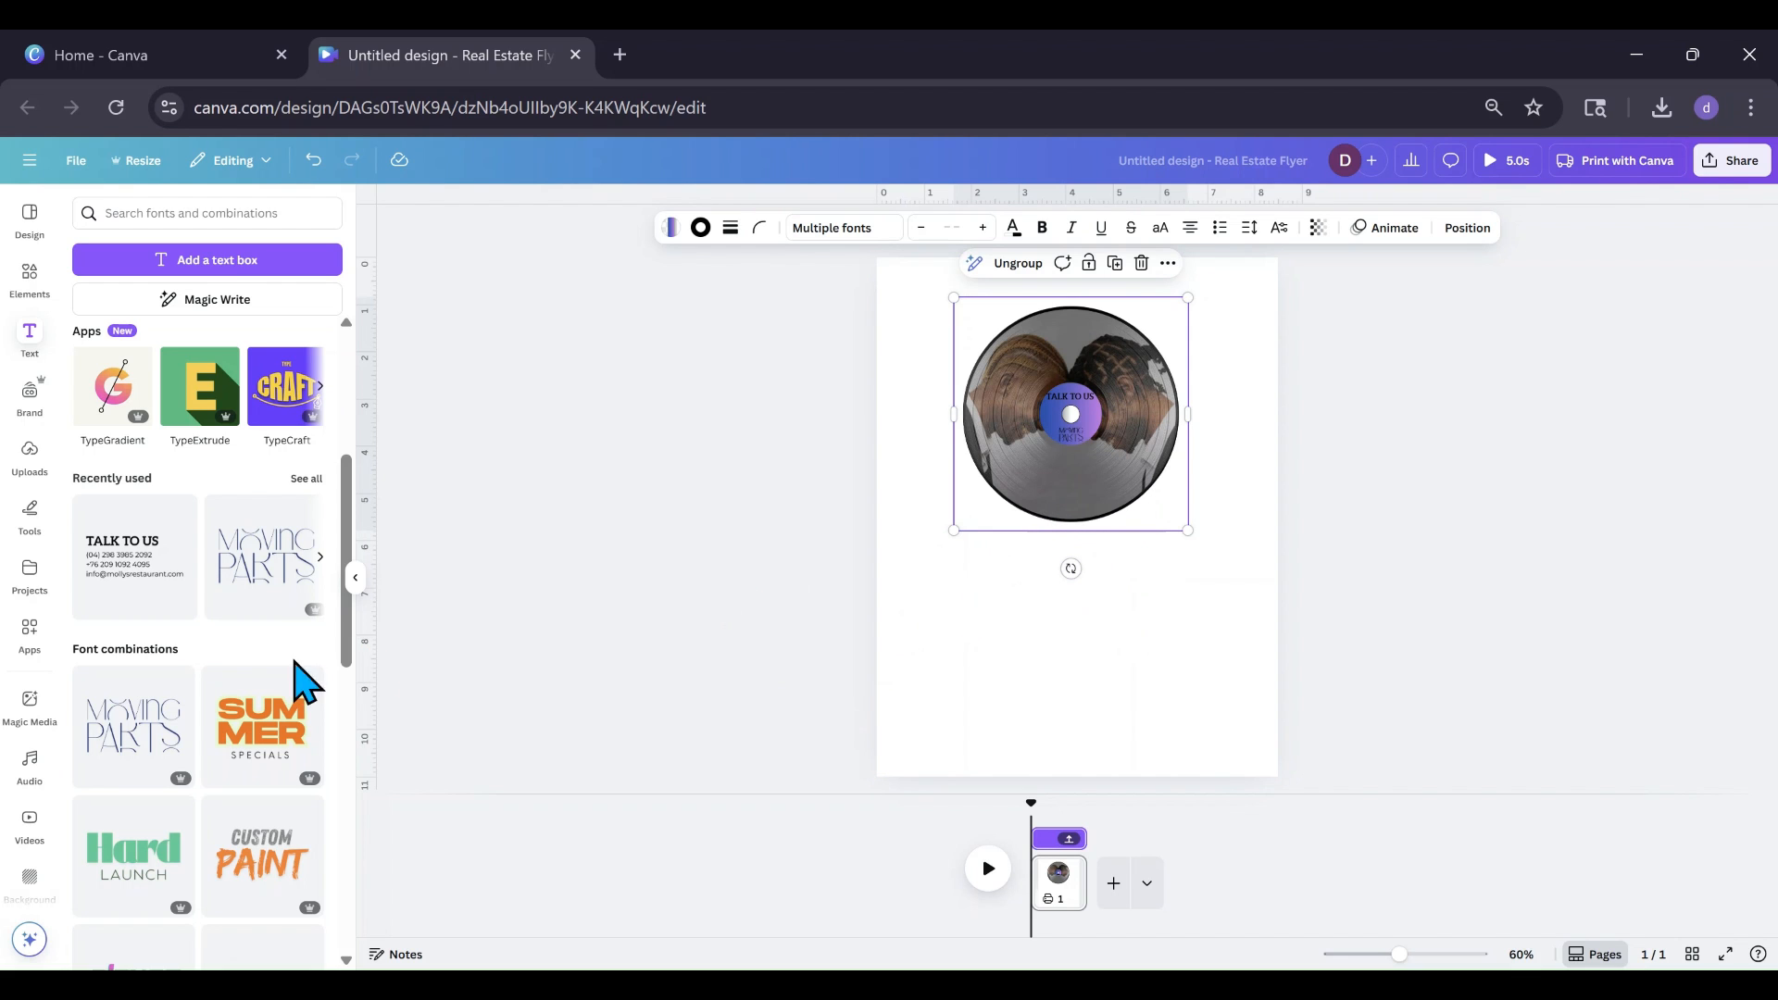
Step: Browse the font combinations and add Innovation At Work to the page
{"action": "scroll", "coordinate": [135, 754], "scroll_direction": "down", "scroll_amount": 3}
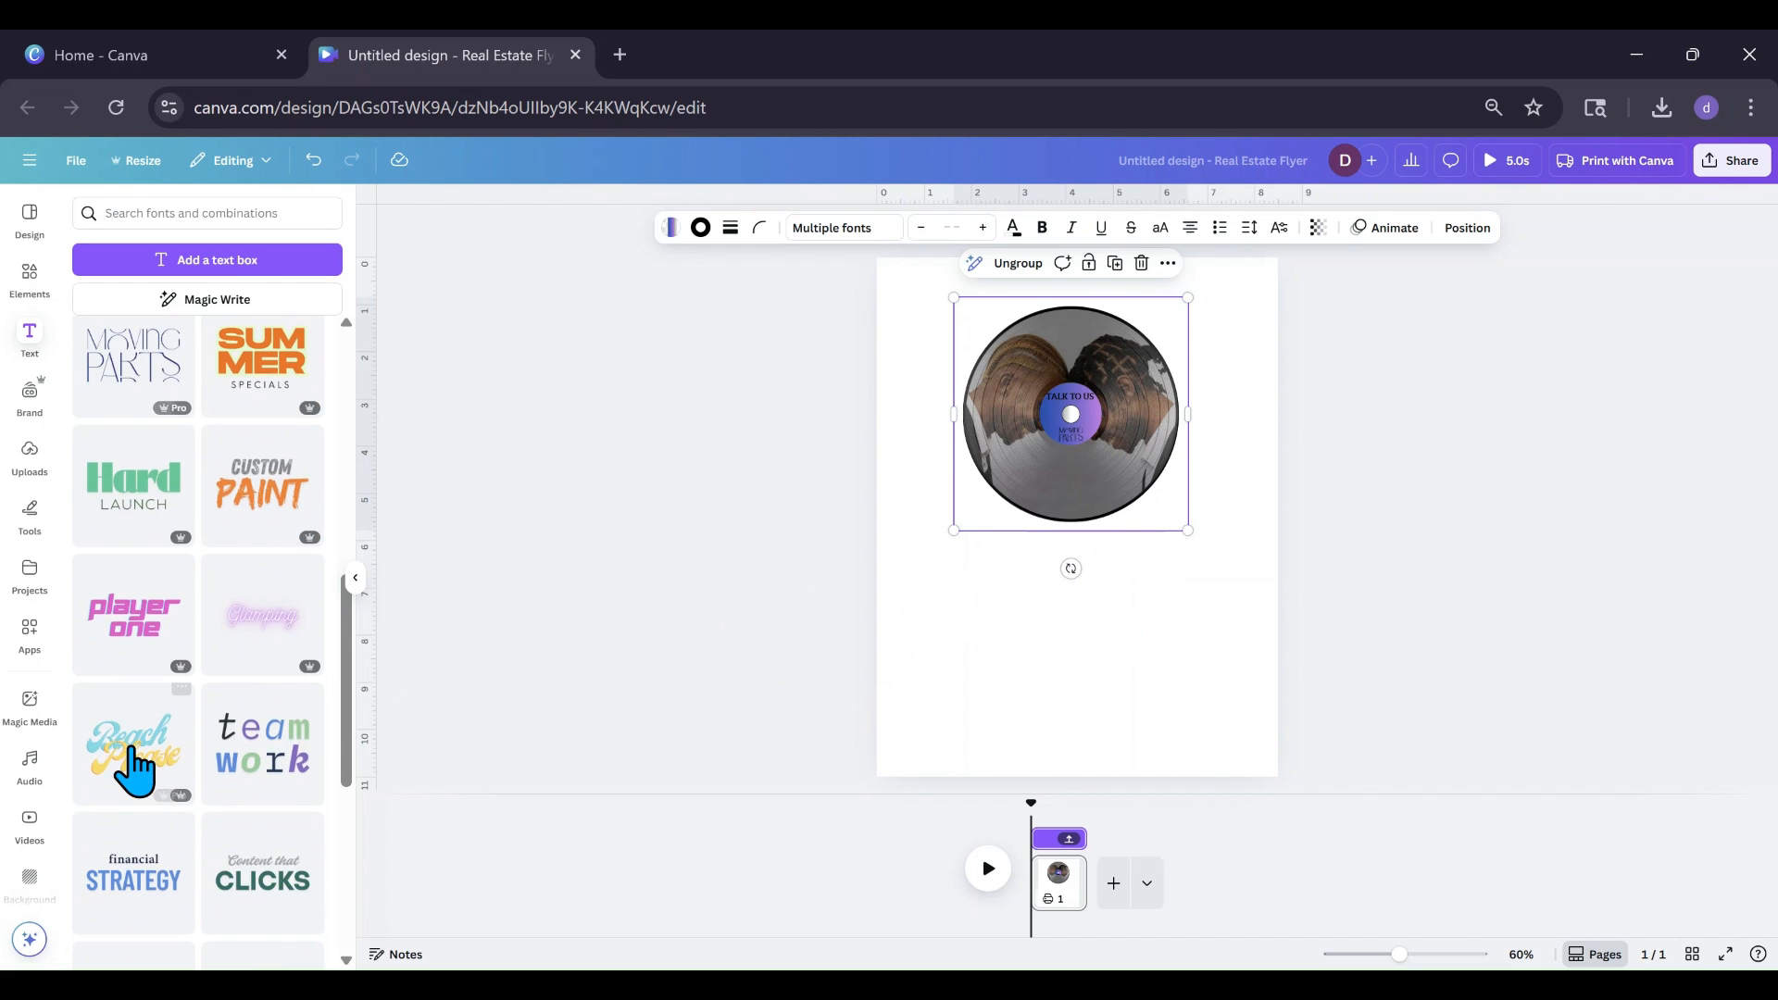
{"action": "scroll", "coordinate": [134, 768], "scroll_direction": "up", "scroll_amount": 5}
{"action": "scroll", "coordinate": [135, 768], "scroll_direction": "down", "scroll_amount": 10}
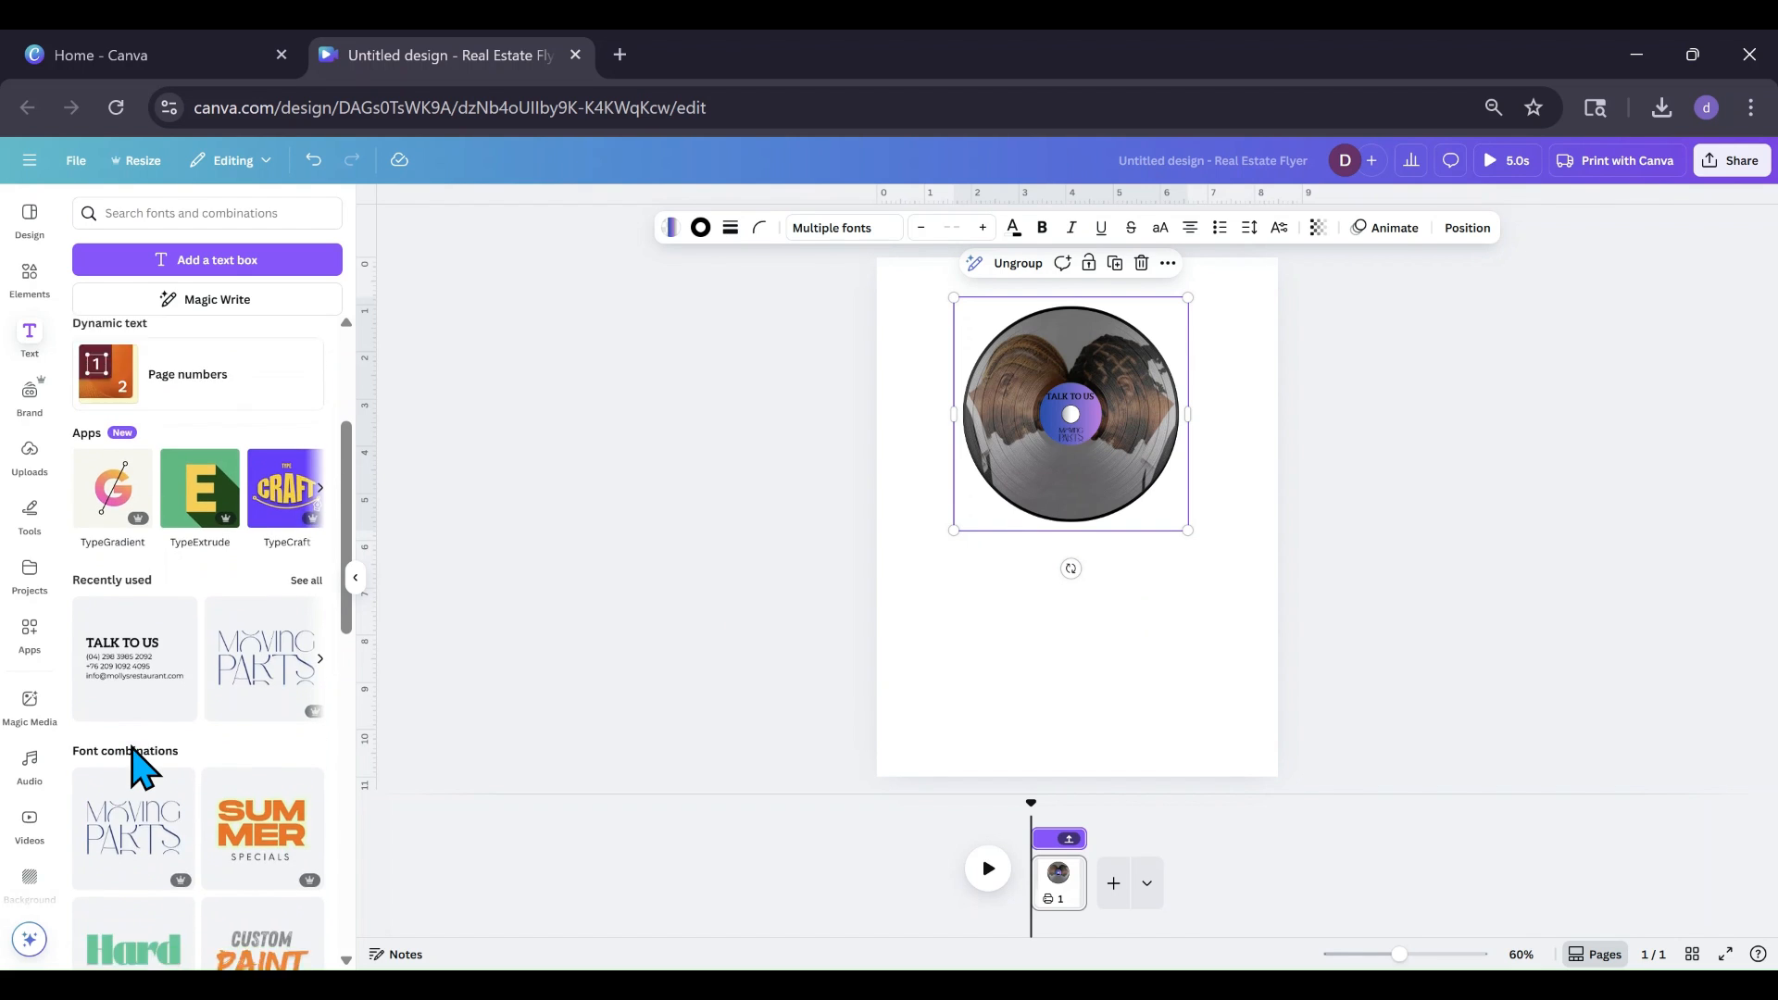
{"action": "scroll", "coordinate": [130, 768], "scroll_direction": "down", "scroll_amount": 5}
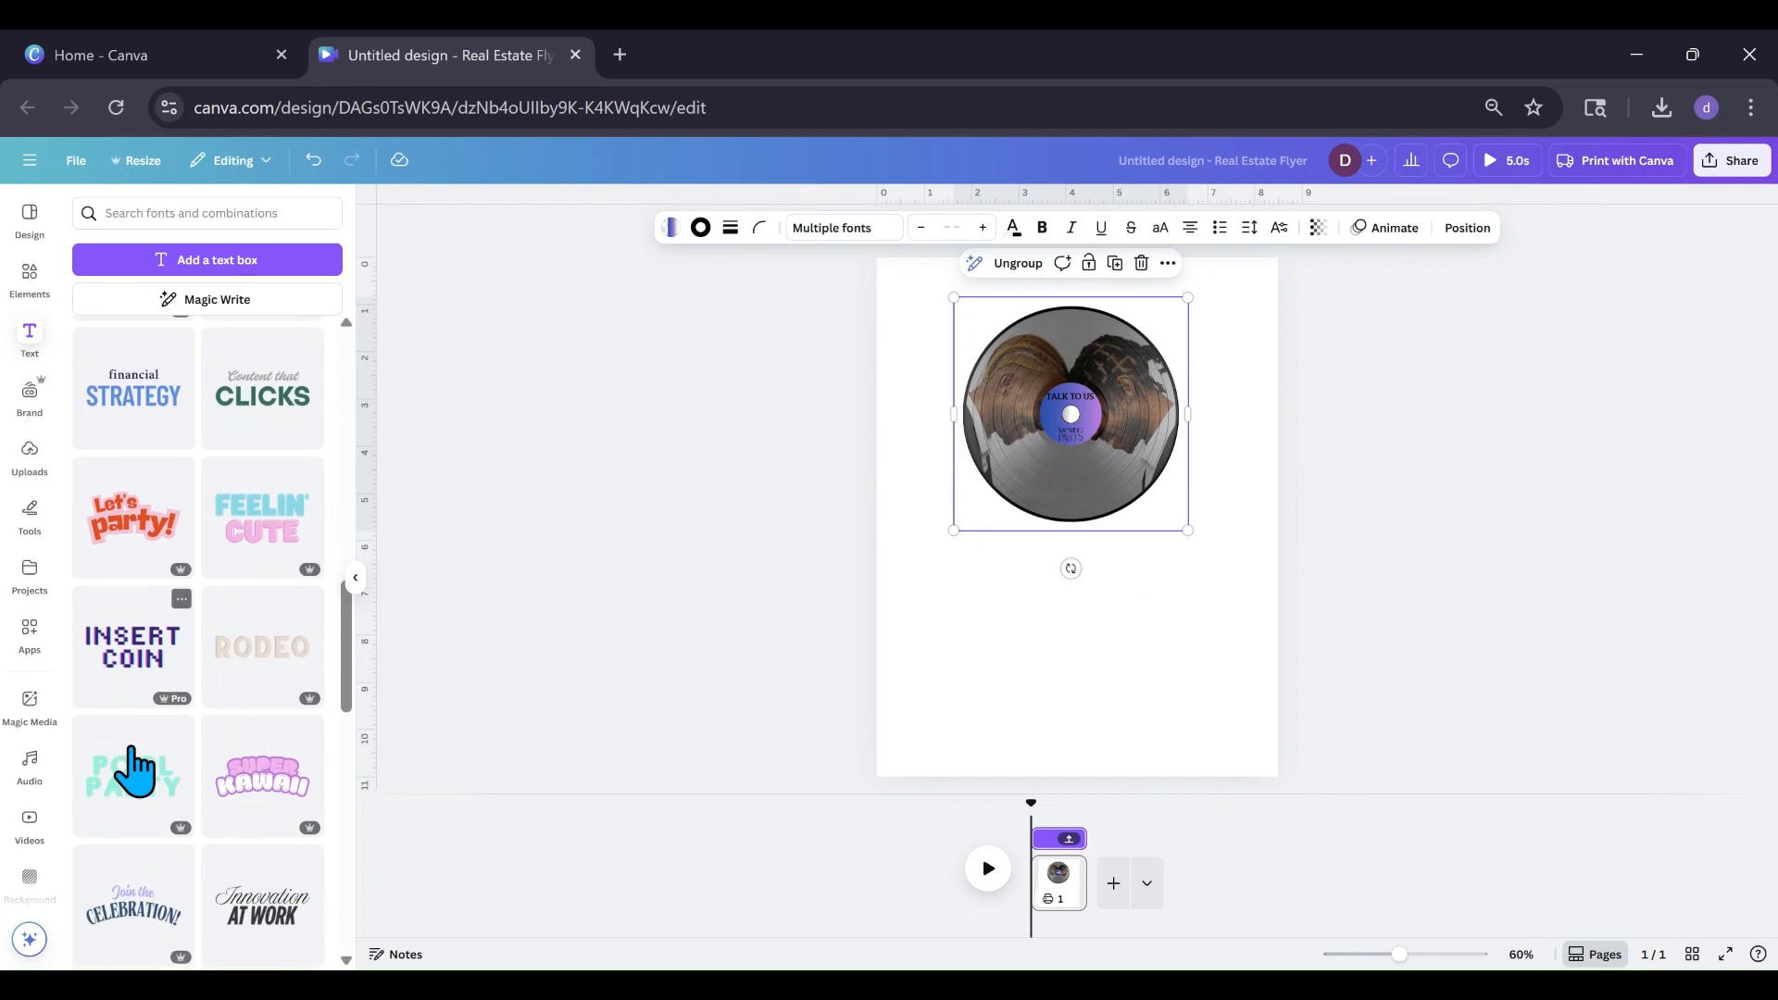
{"action": "left_click", "coordinate": [241, 680]}
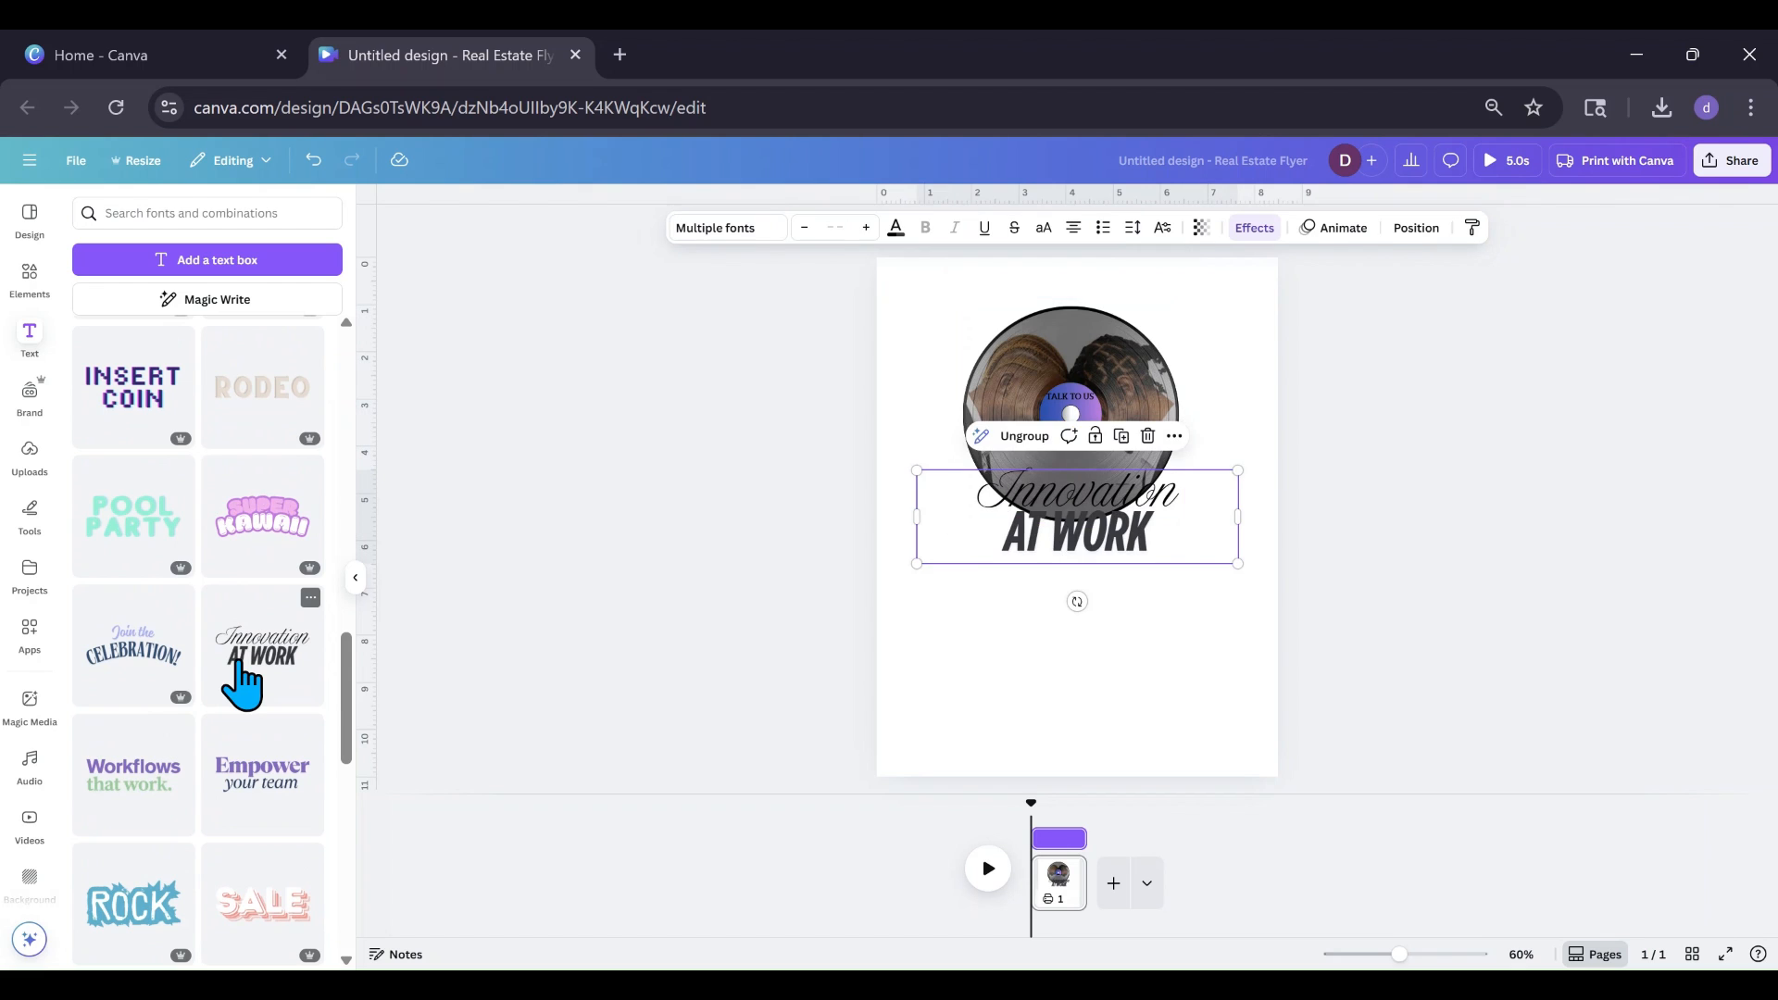
Step: Ungroup the Innovation At Work text and place AT WORK just under the record, above the Innovation line
{"action": "left_click_drag", "start_coordinate": [945, 560], "coordinate": [1032, 695]}
{"action": "left_click", "coordinate": [1024, 535]}
{"action": "left_click", "coordinate": [1026, 718]}
{"action": "left_click_drag", "start_coordinate": [1060, 591], "coordinate": [1075, 603]}
Step: Restyle AT WORK as non-italic black text at font size 78.8 and center it below the record
{"action": "left_click", "coordinate": [954, 228]}
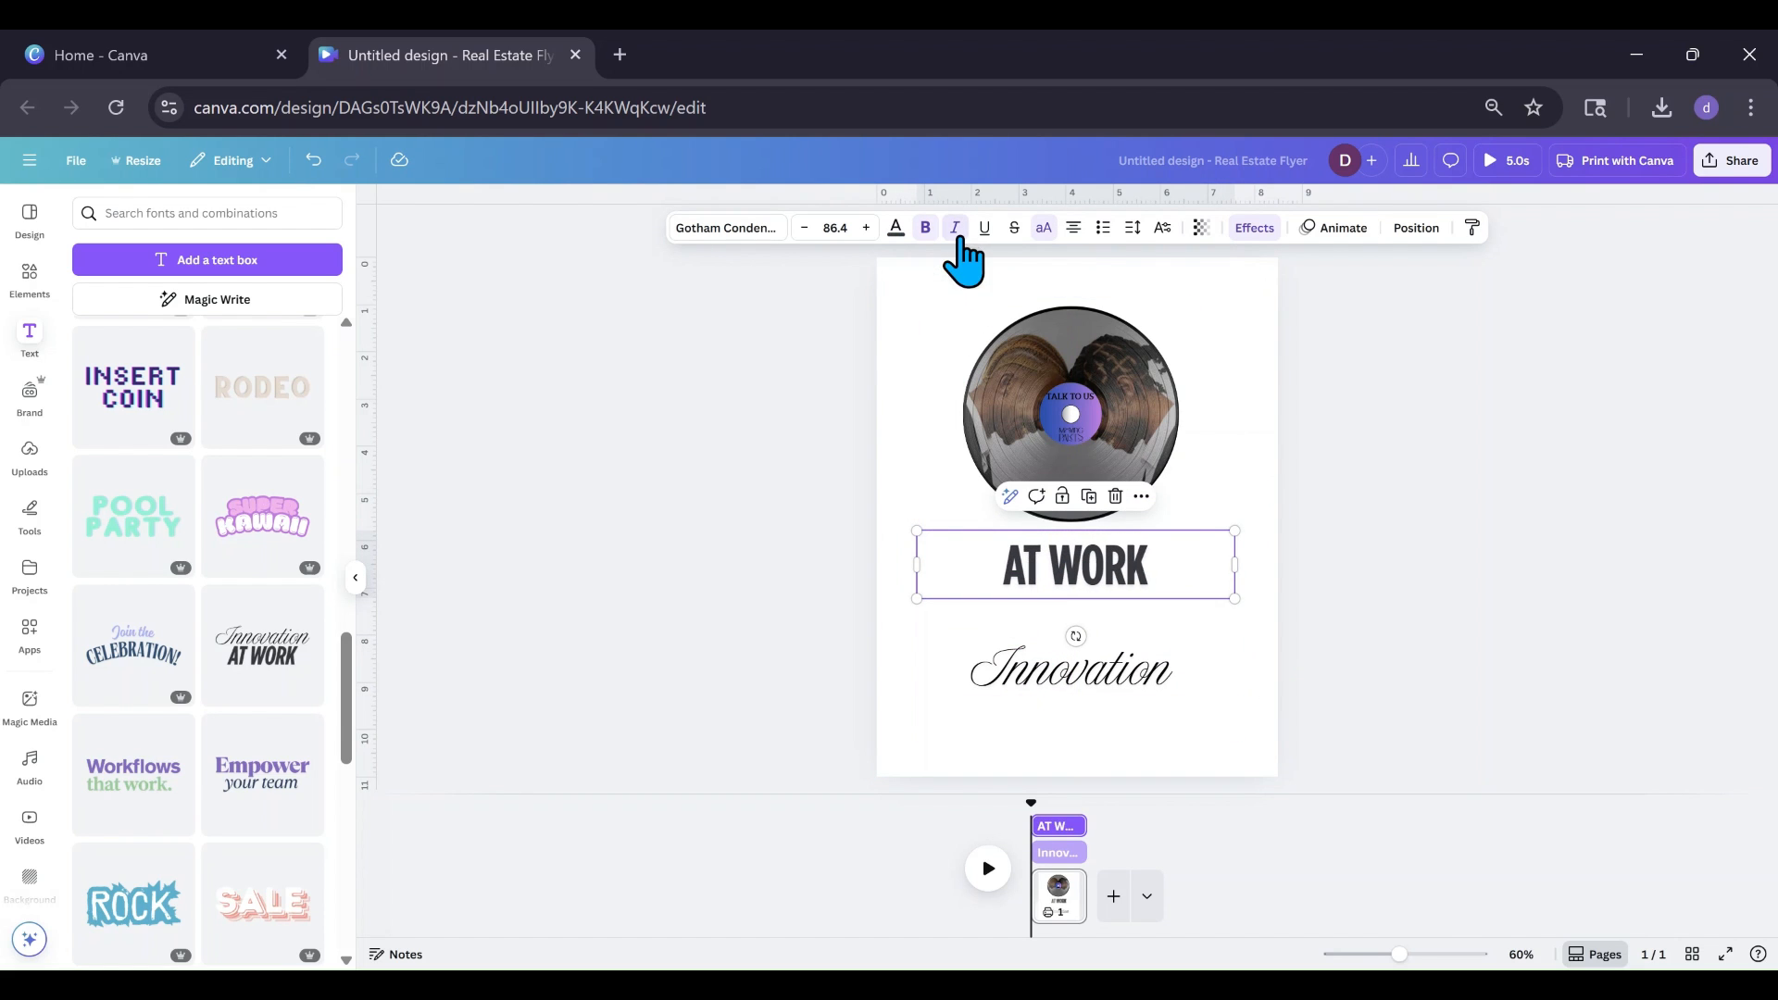
{"action": "left_click", "coordinate": [895, 228]}
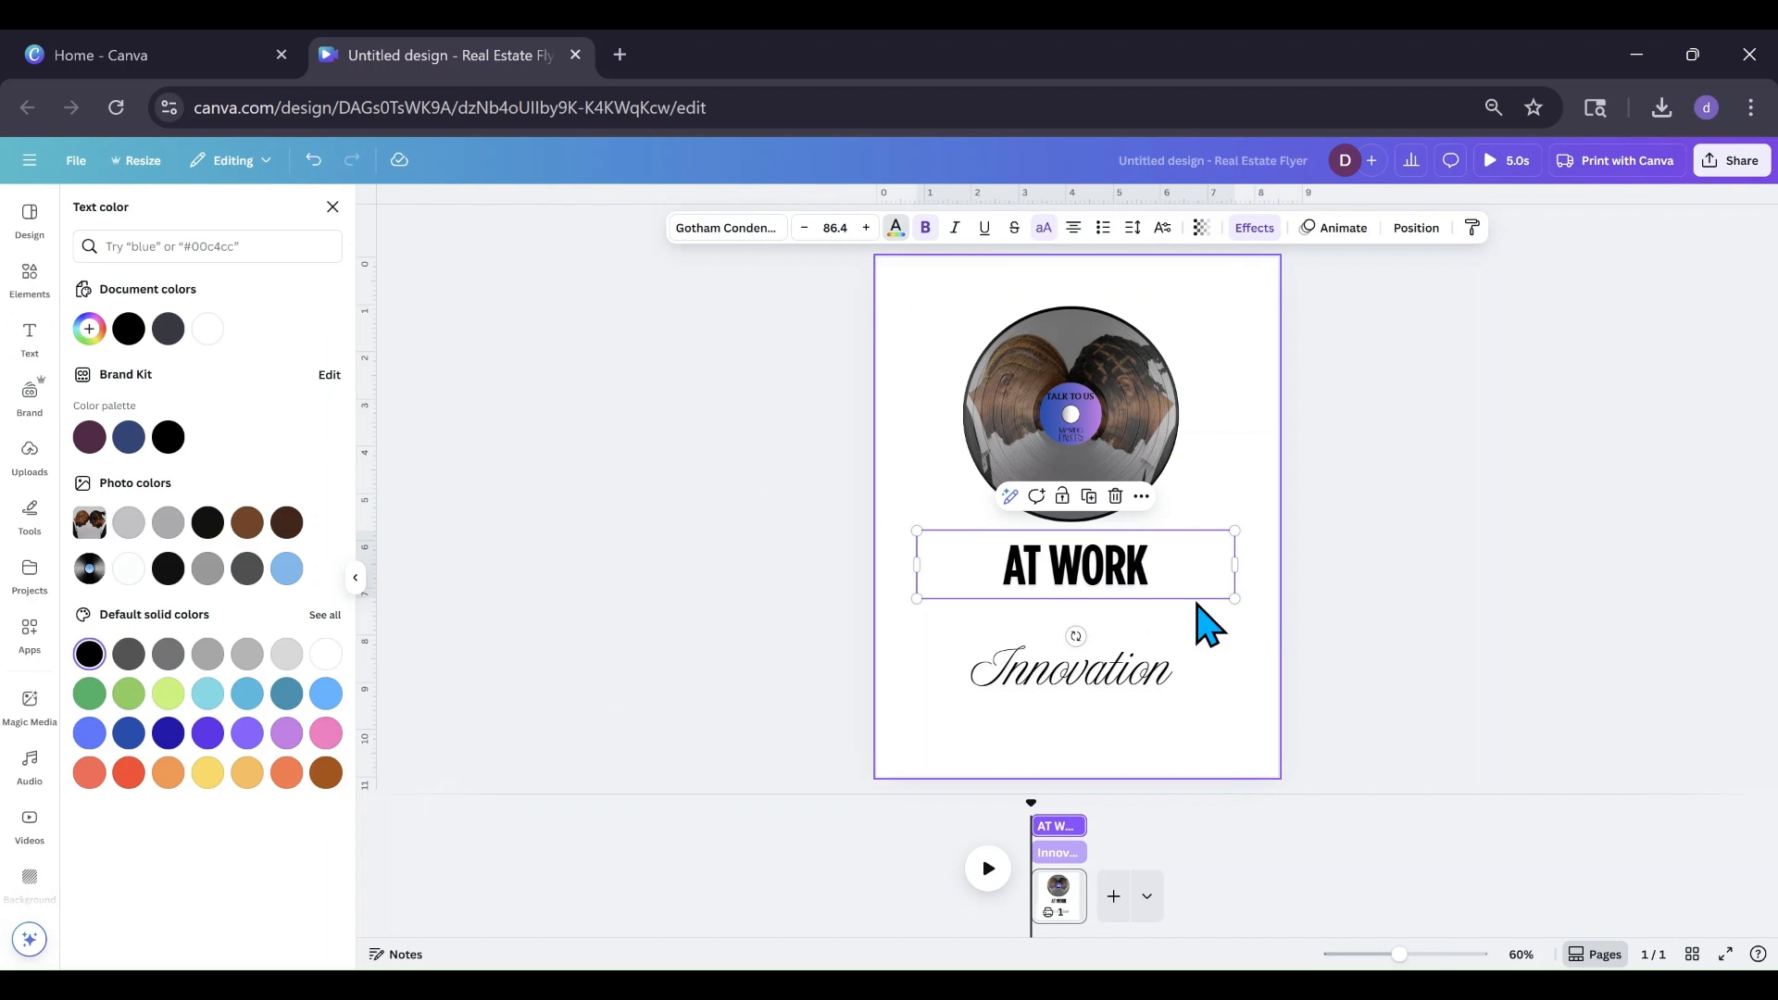
{"action": "left_click_drag", "start_coordinate": [1234, 599], "coordinate": [1207, 593]}
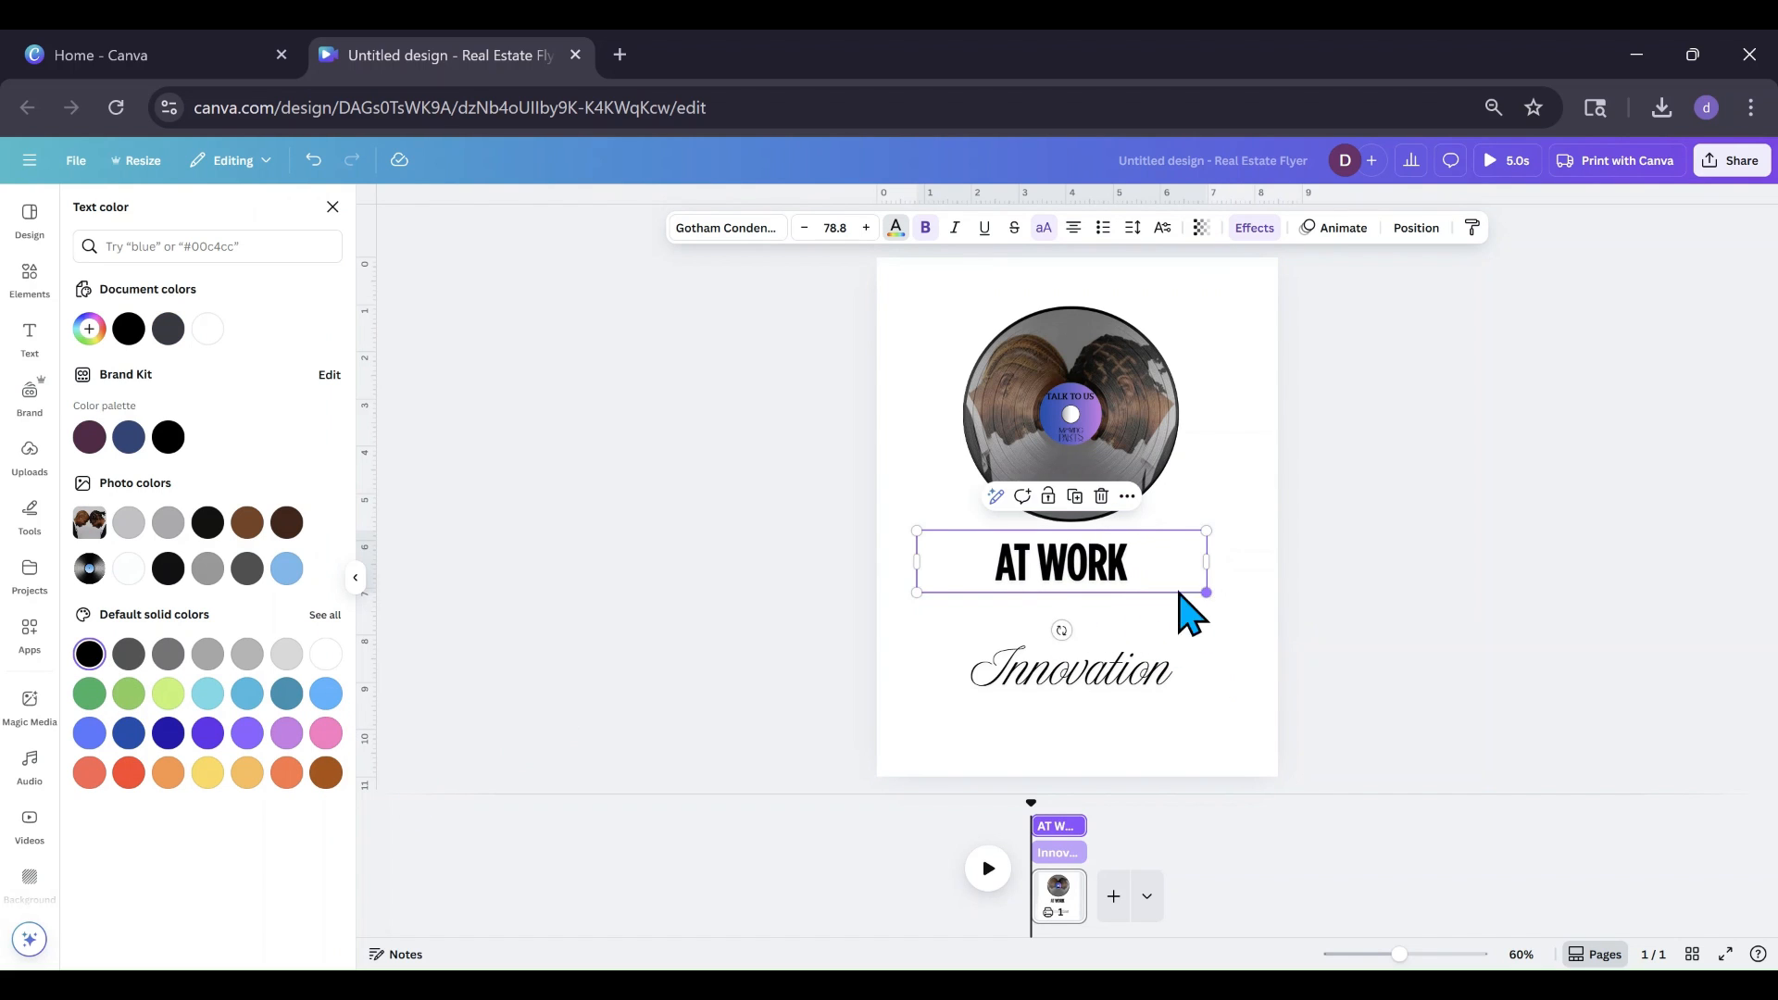
{"action": "left_click_drag", "start_coordinate": [1058, 571], "coordinate": [1074, 571]}
Step: Replace the Innovation text with five lines, iudhodh, diduc, dhbcbc, dchbihb and odhbvohdb, and position the block below AT WORK
{"action": "left_click_drag", "start_coordinate": [1067, 672], "coordinate": [1067, 638]}
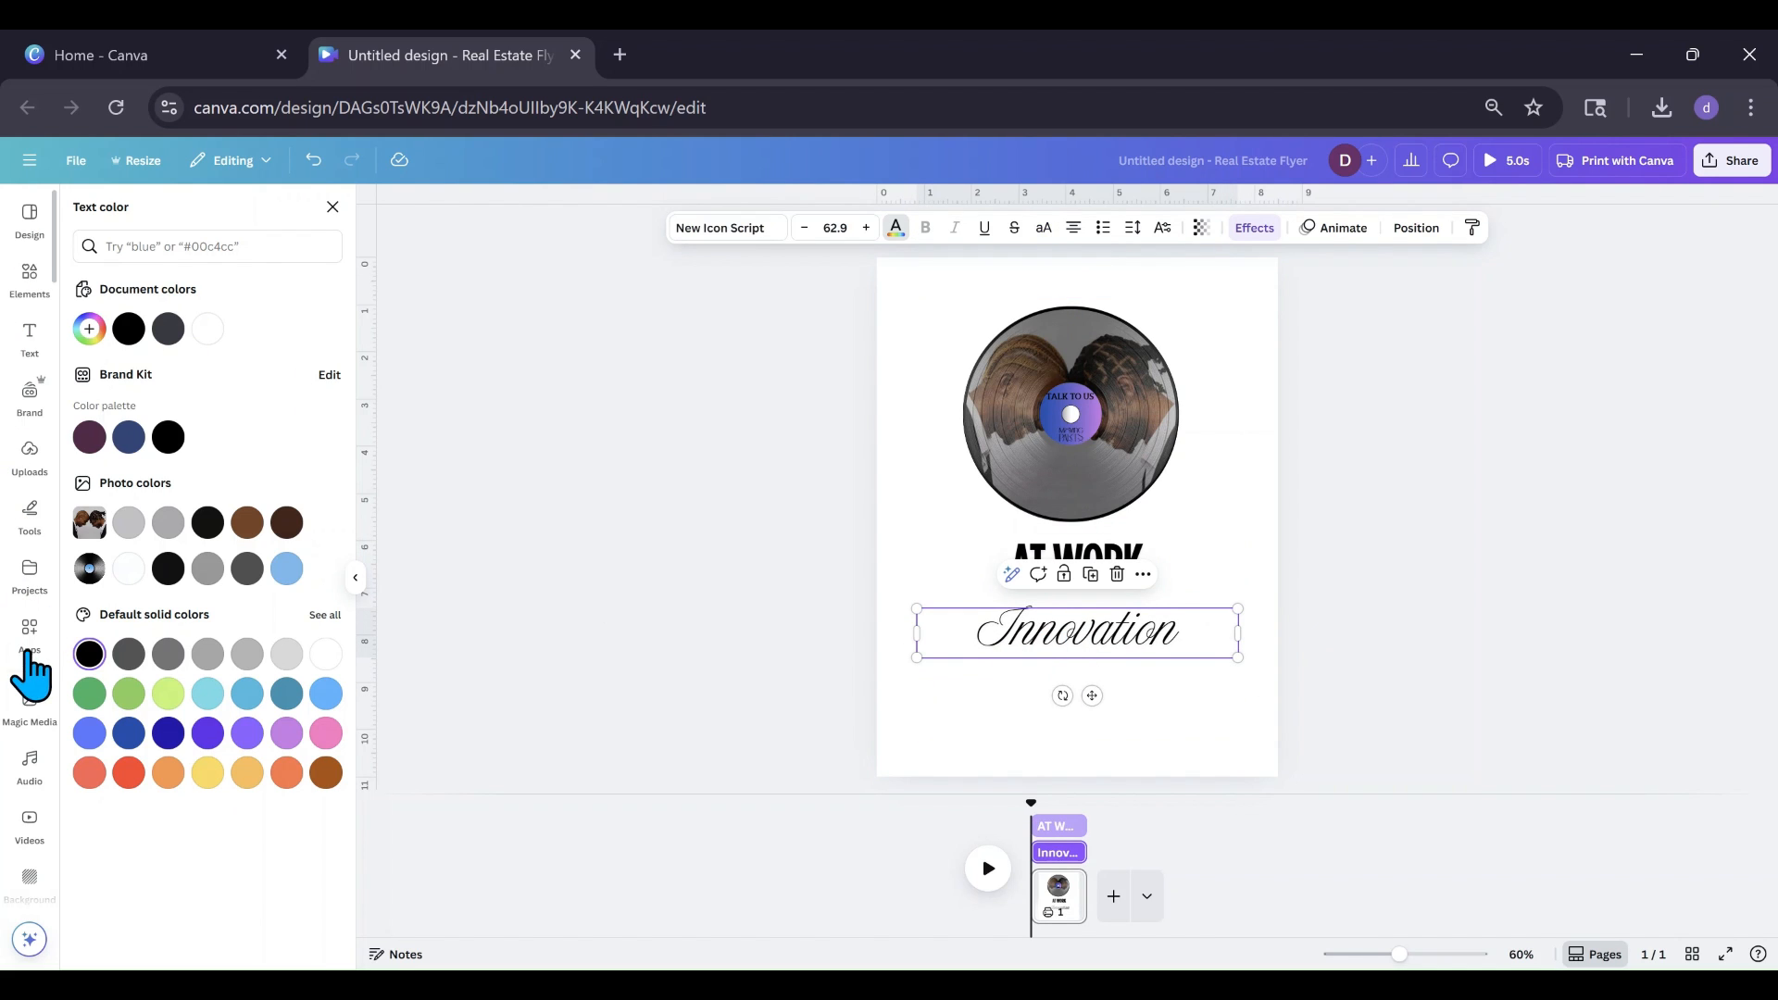
{"action": "left_click_drag", "start_coordinate": [986, 637], "coordinate": [988, 633]}
{"action": "double_click", "coordinate": [1197, 637]}
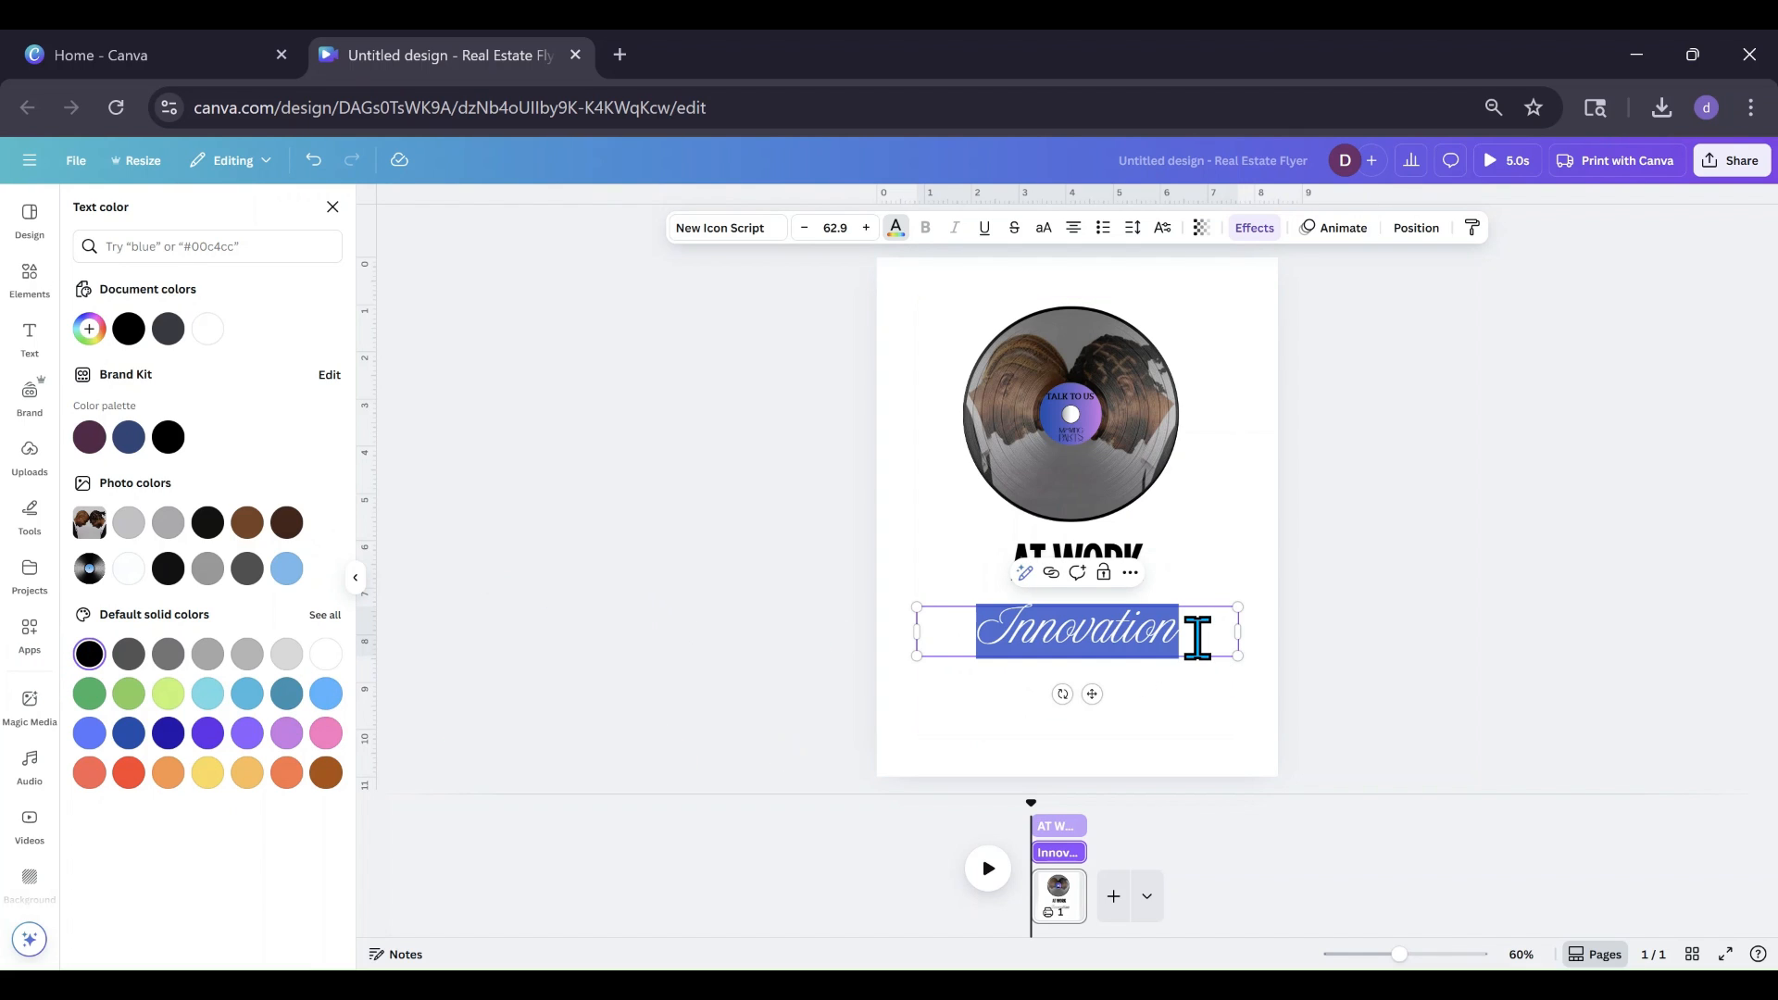
{"action": "type", "text": "iudhodh"}
{"action": "key", "text": "Return"}
{"action": "type", "text": "d"}
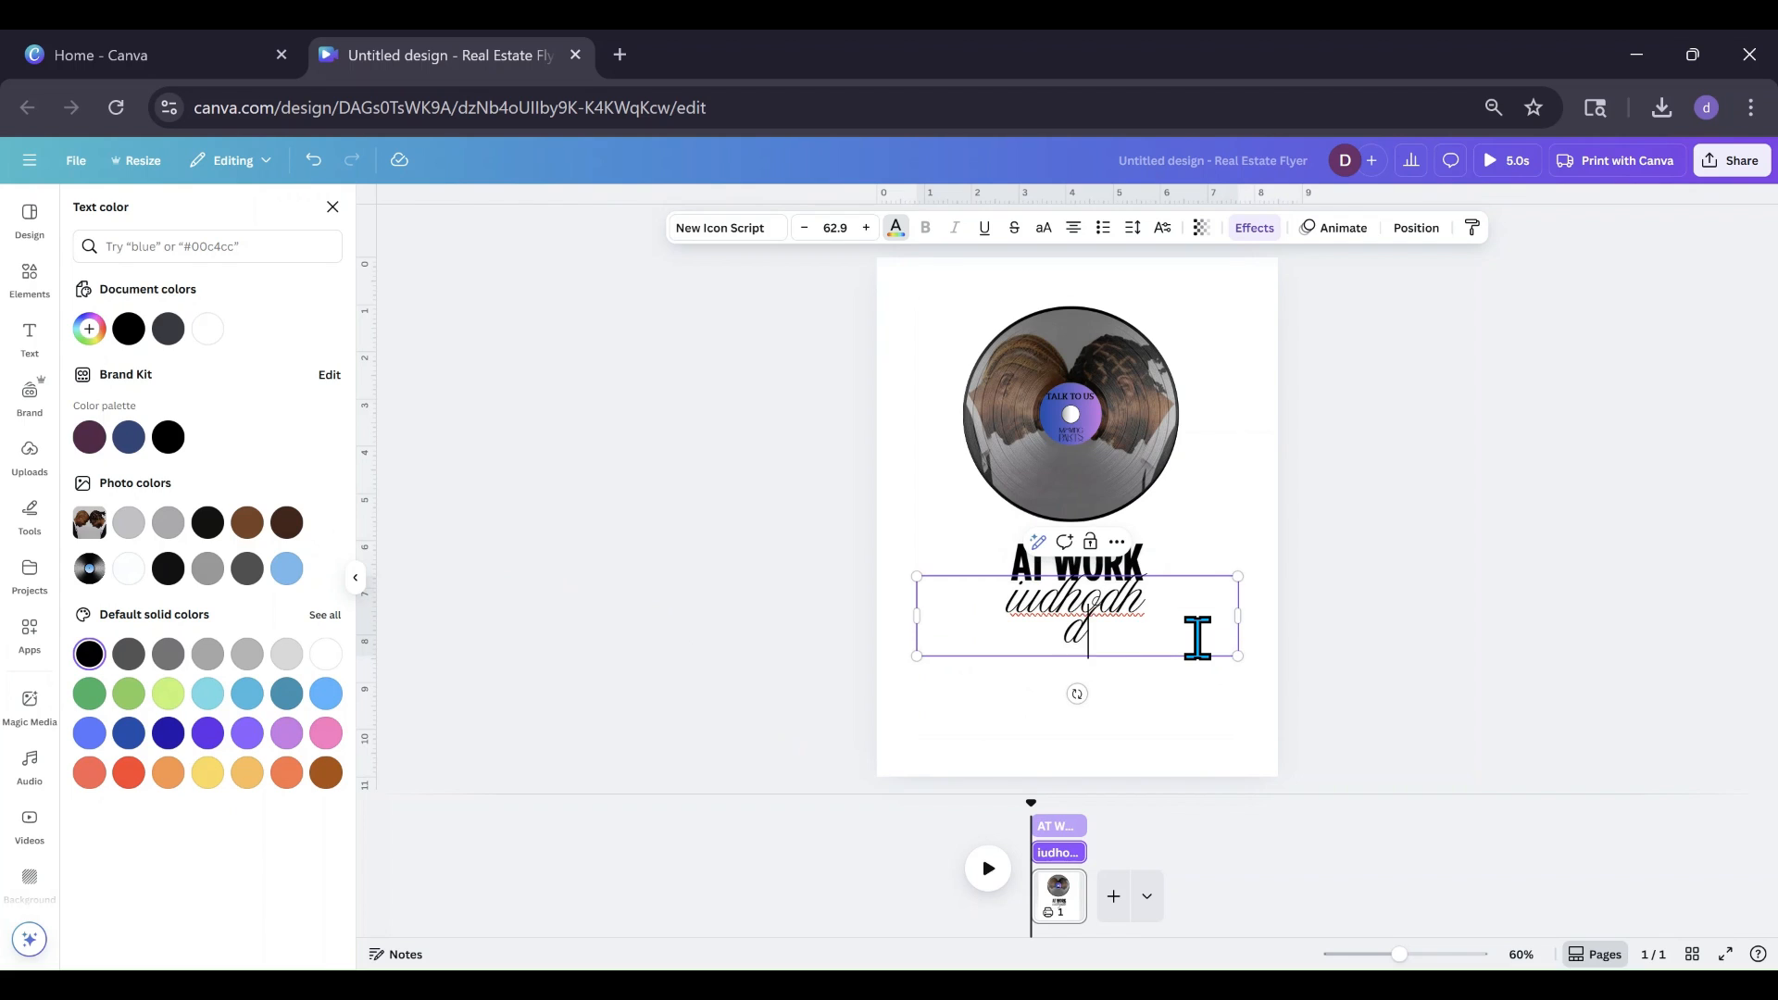
{"action": "type", "text": "iduc"}
{"action": "key", "text": "Return"}
{"action": "type", "text": "dhbcbc"}
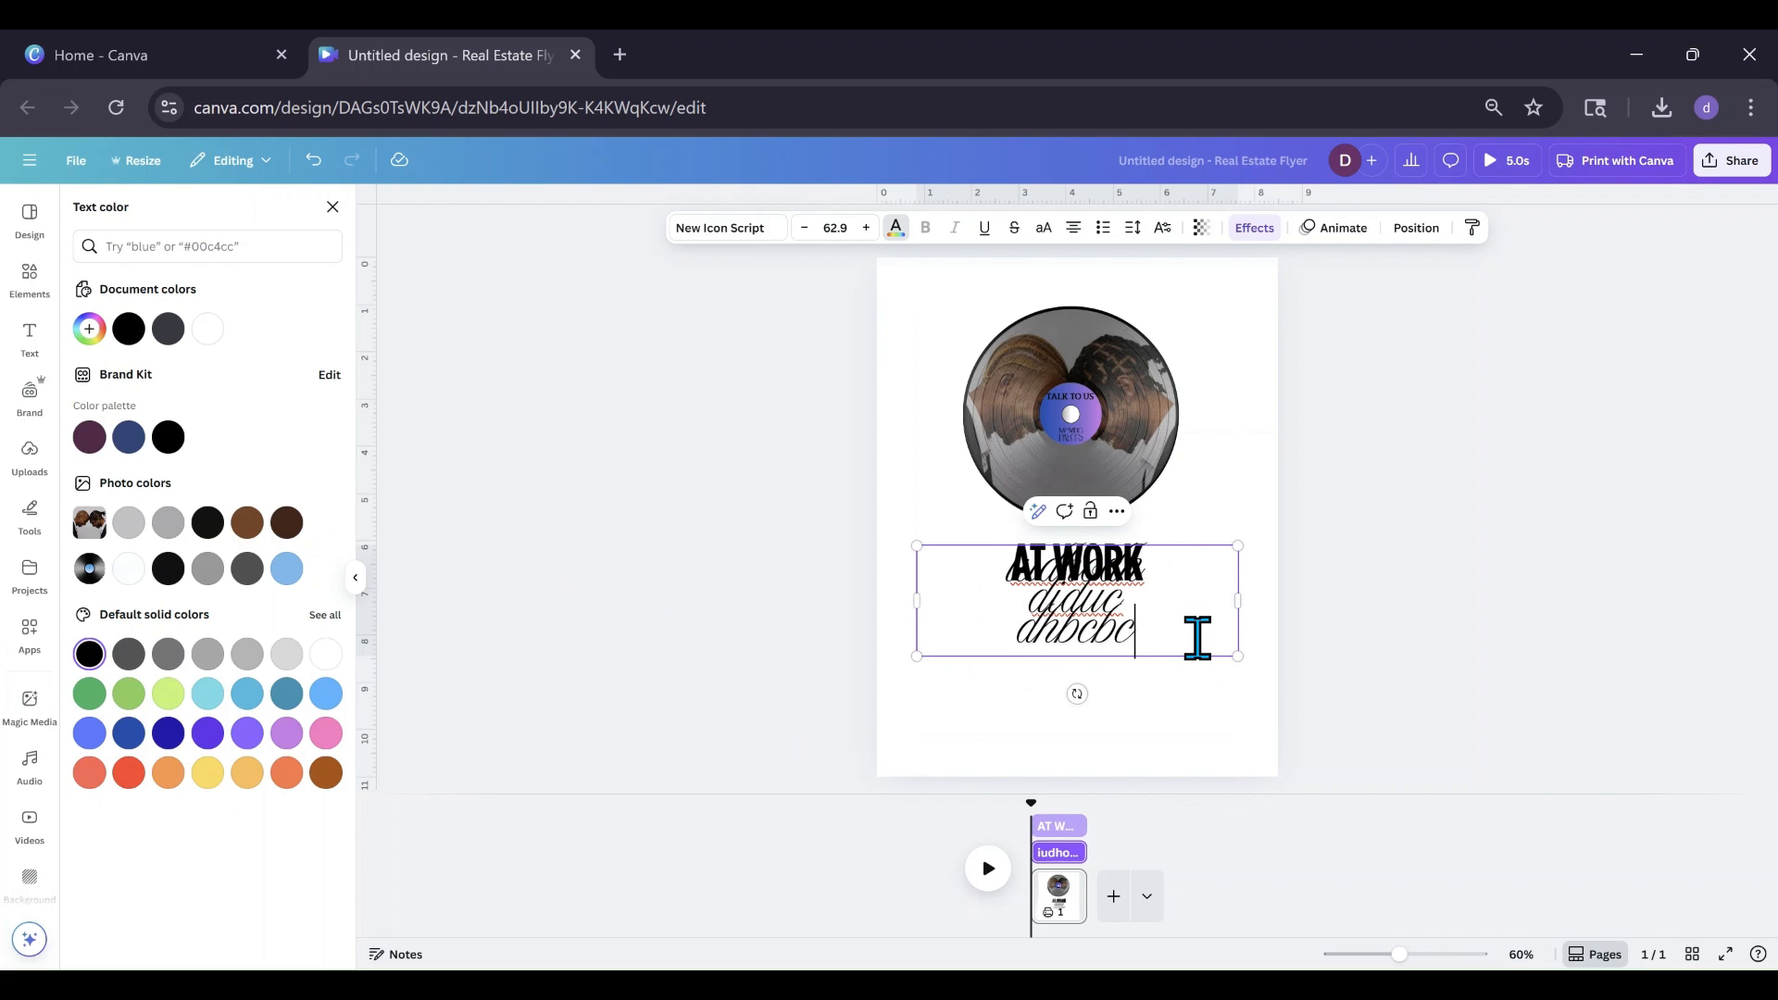
{"action": "key", "text": "Return"}
{"action": "type", "text": "dchbihb"}
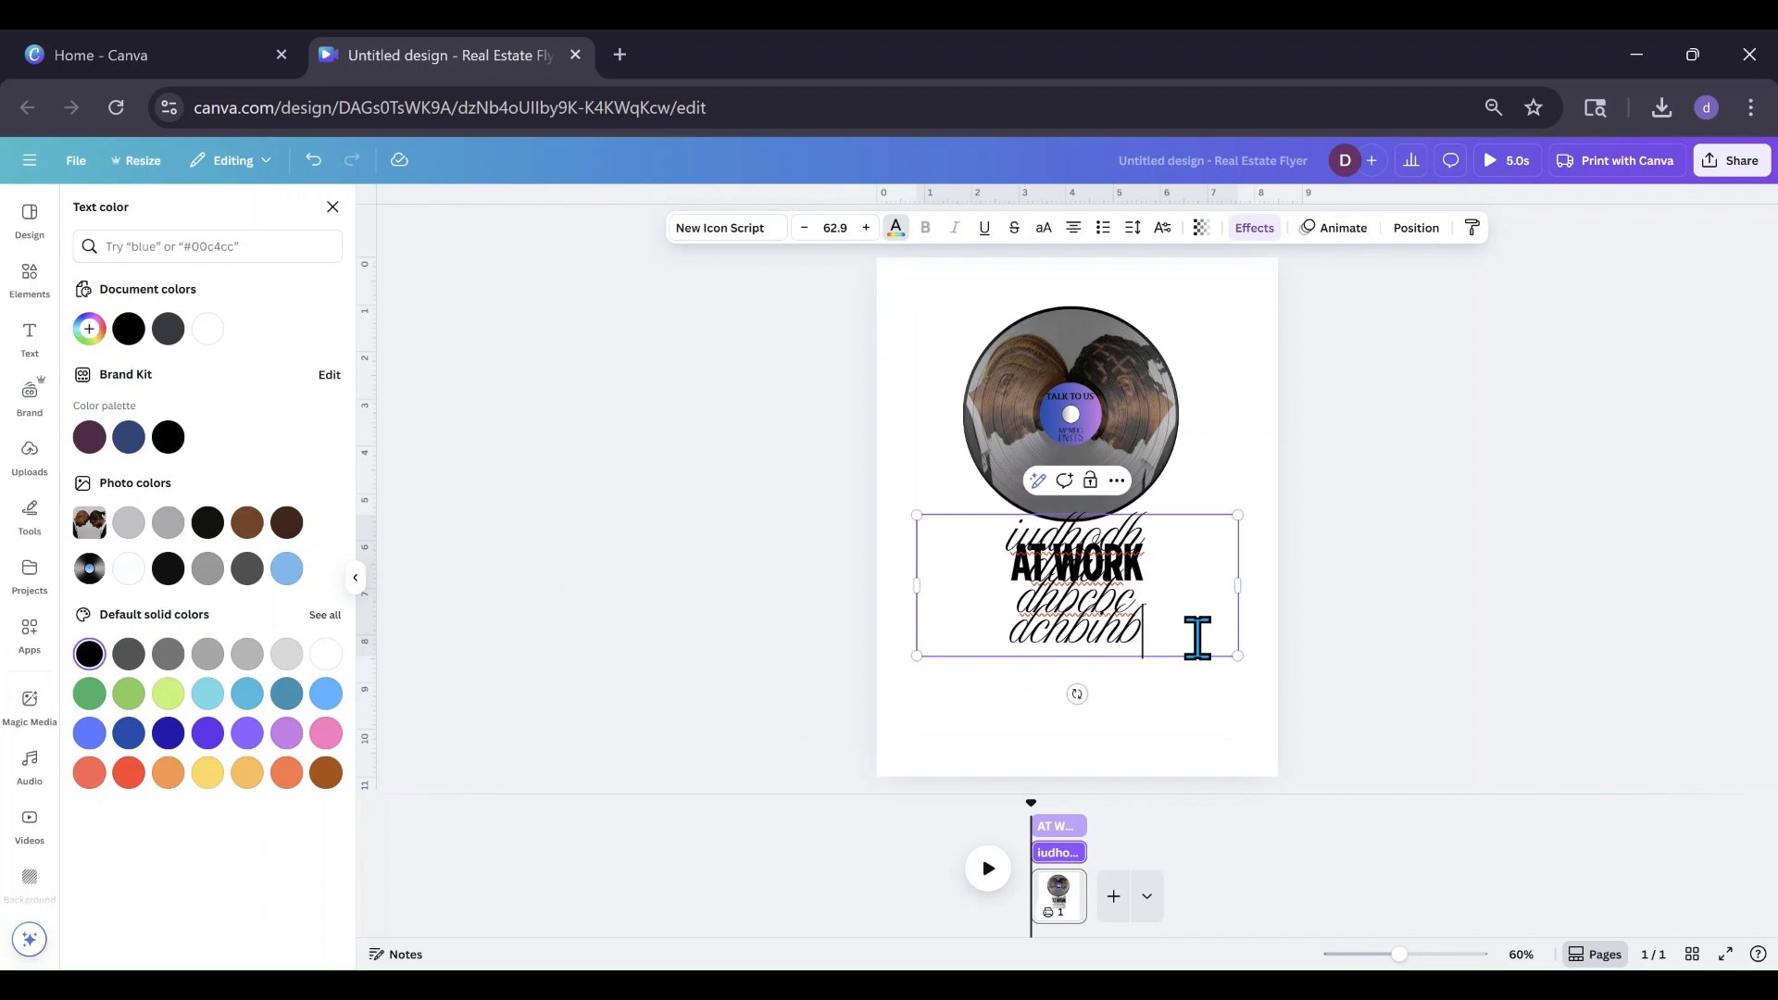
{"action": "key", "text": "Return"}
{"action": "type", "text": "odhbvohdb"}
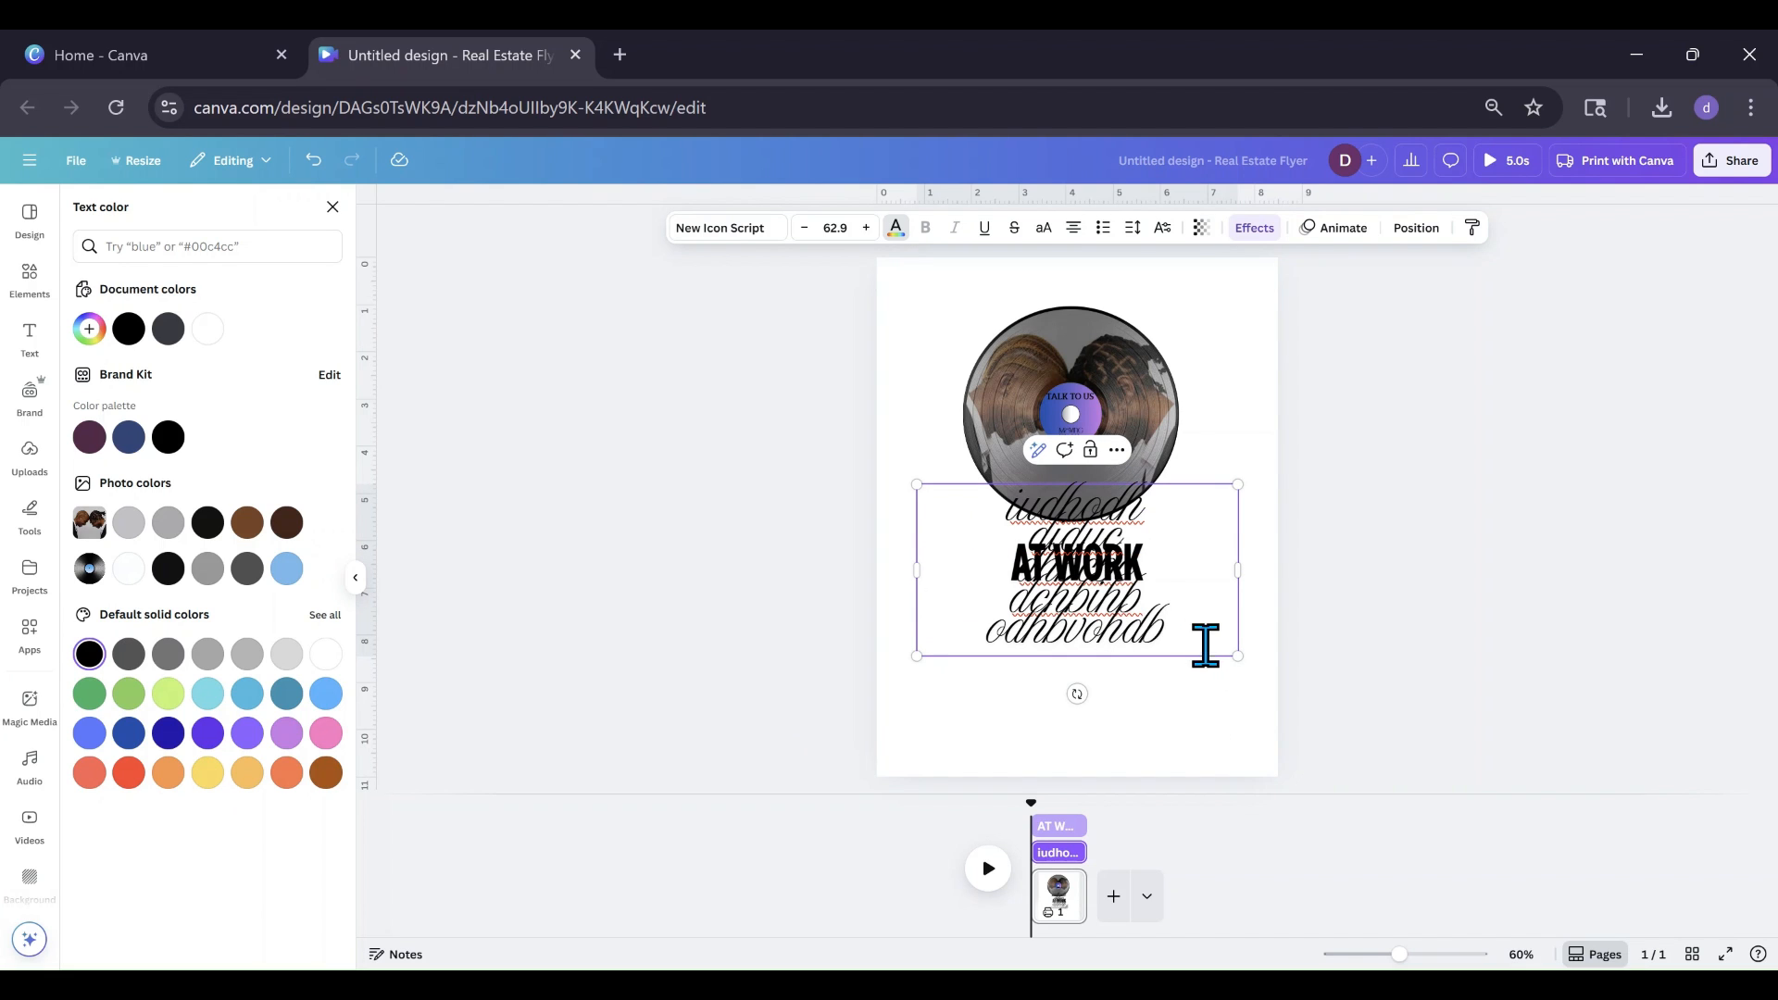
{"action": "left_click", "coordinate": [1190, 714]}
{"action": "left_click_drag", "start_coordinate": [1040, 623], "coordinate": [1037, 729]}
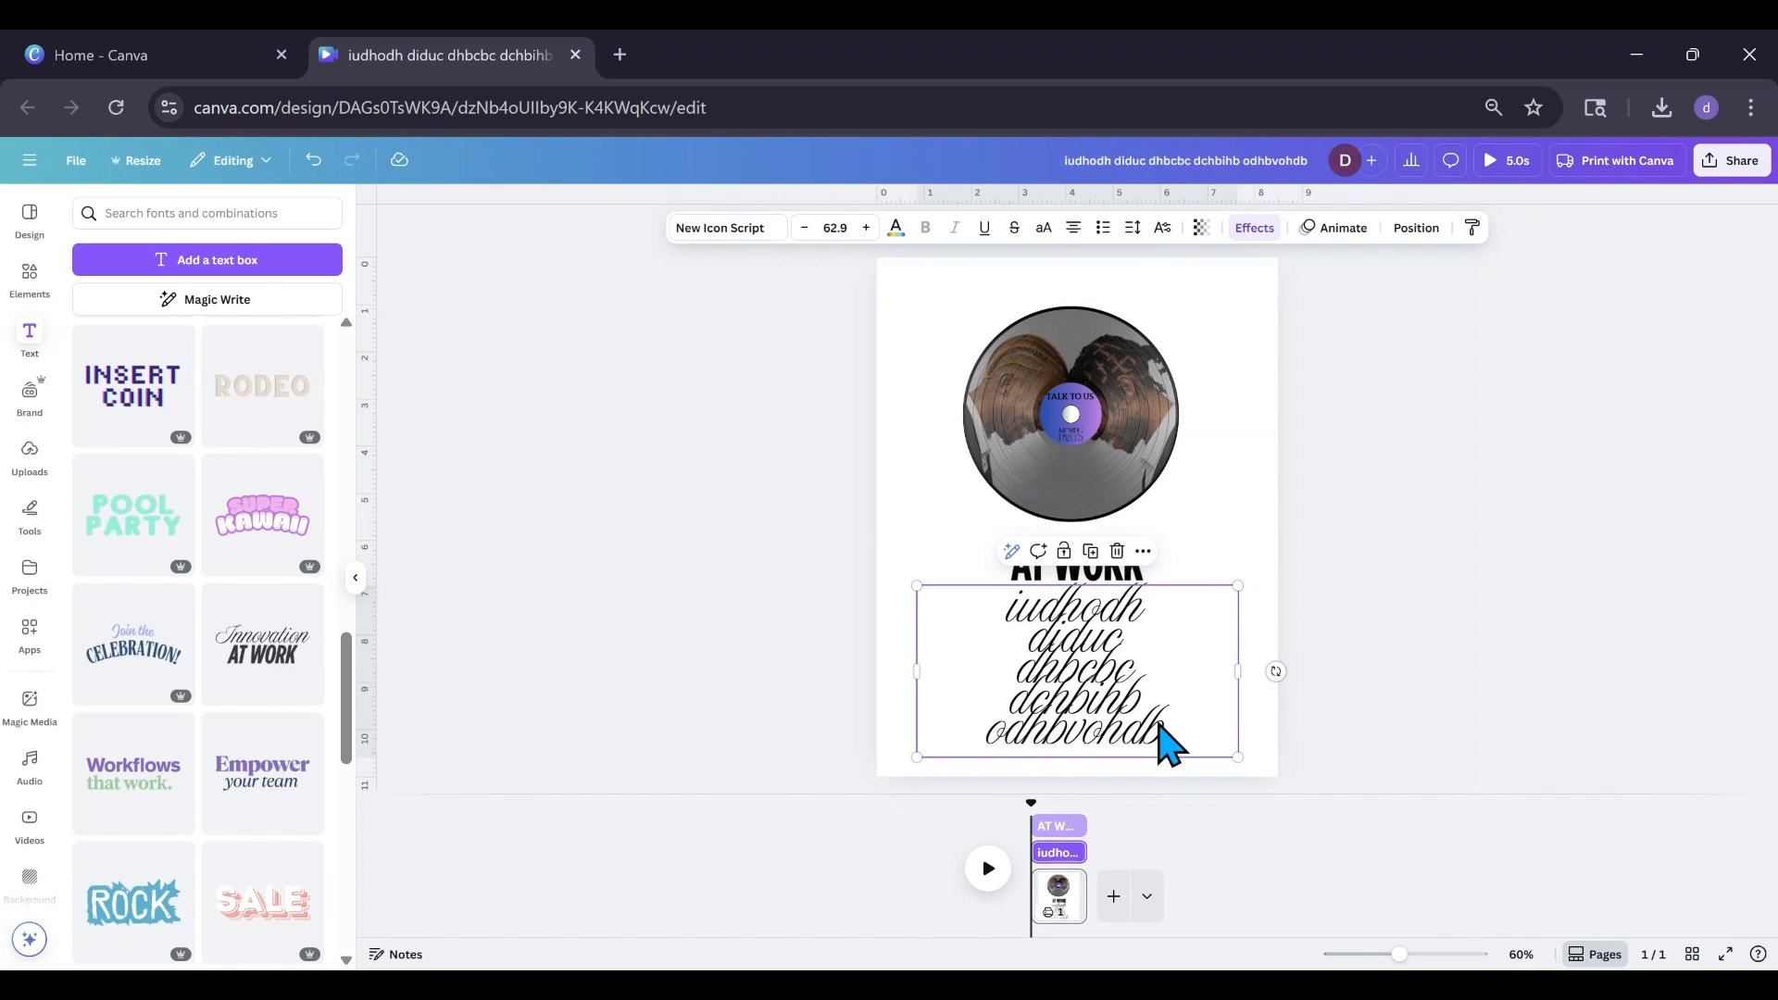
Step: Add a square shape to the page with a solid outline of weight 6 and no fill
{"action": "left_click_drag", "start_coordinate": [1074, 713], "coordinate": [1078, 719]}
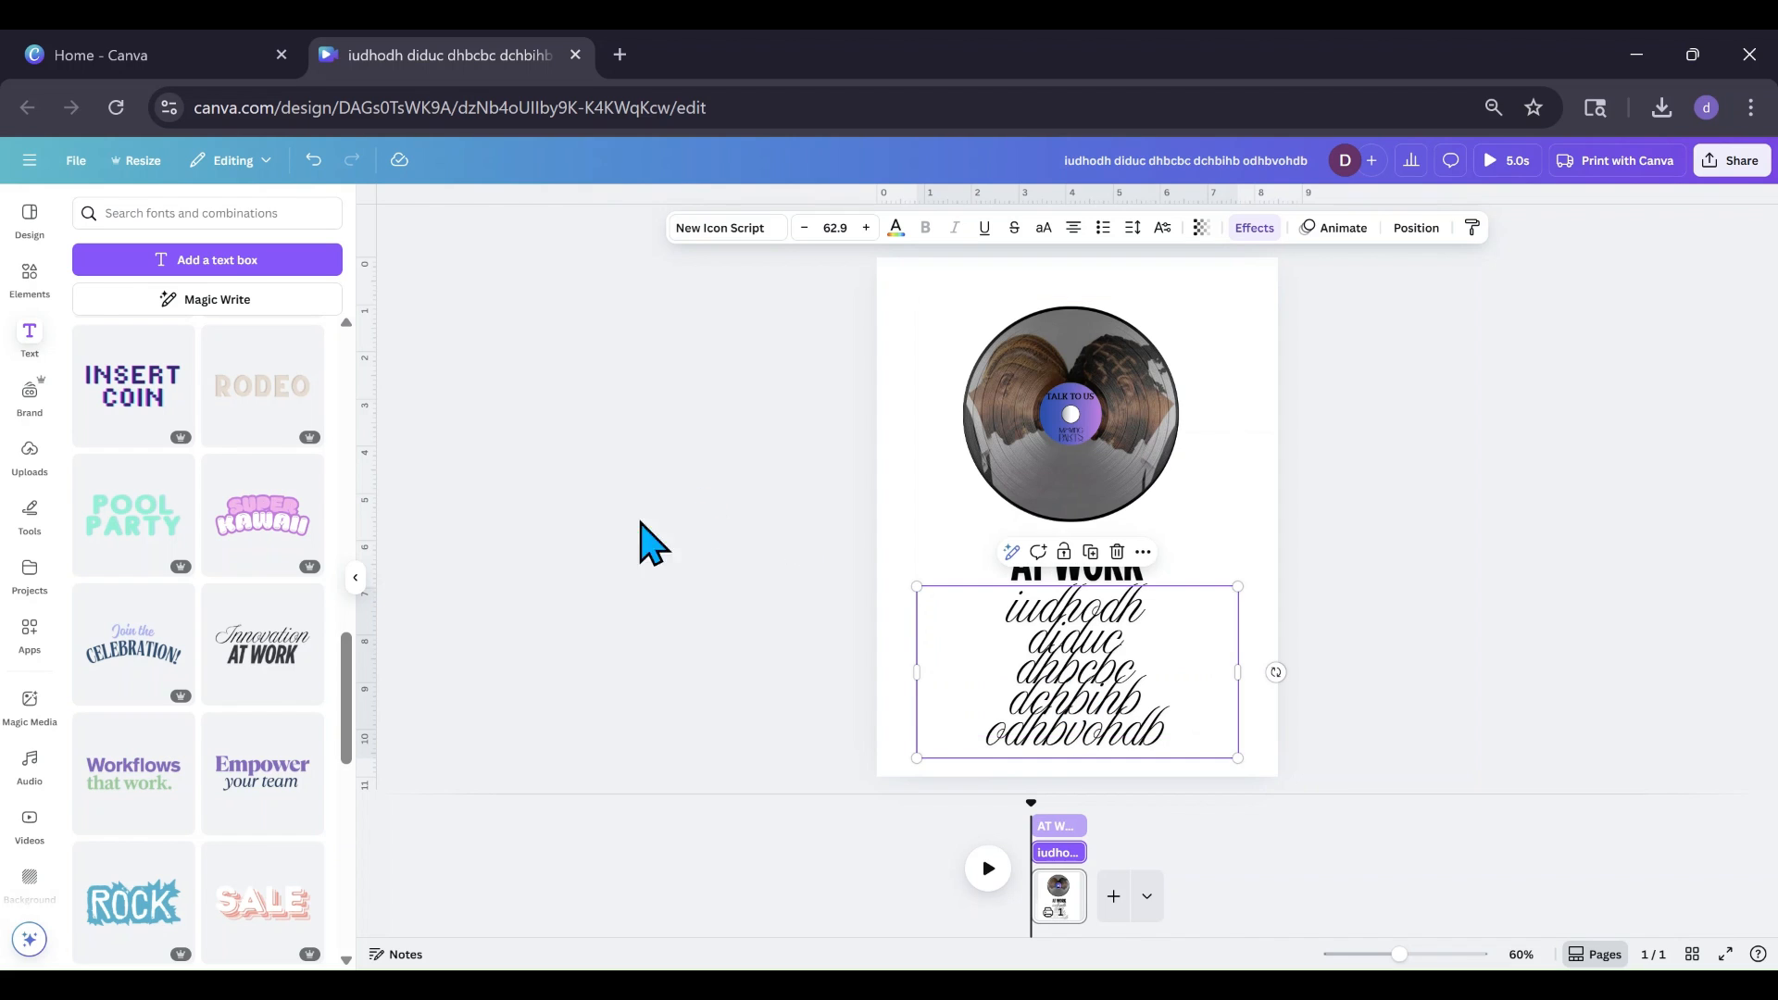
{"action": "left_click", "coordinate": [30, 278]}
{"action": "left_click", "coordinate": [98, 342]}
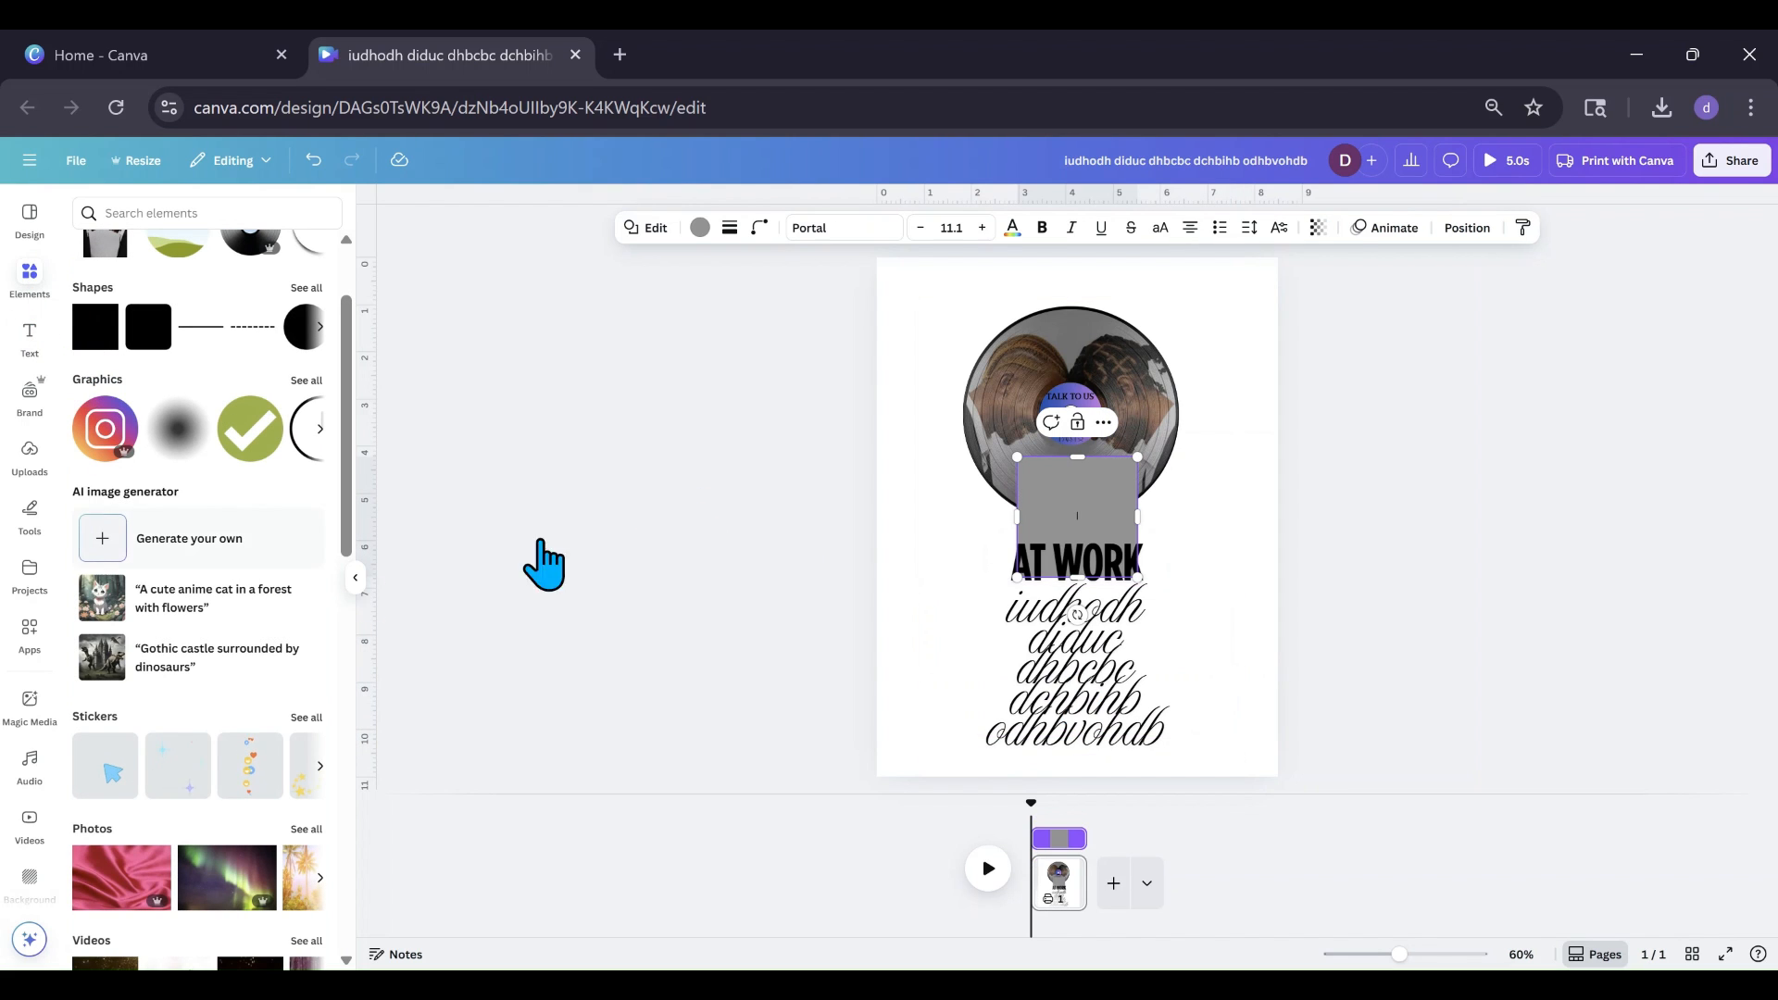
{"action": "left_click", "coordinate": [728, 232]}
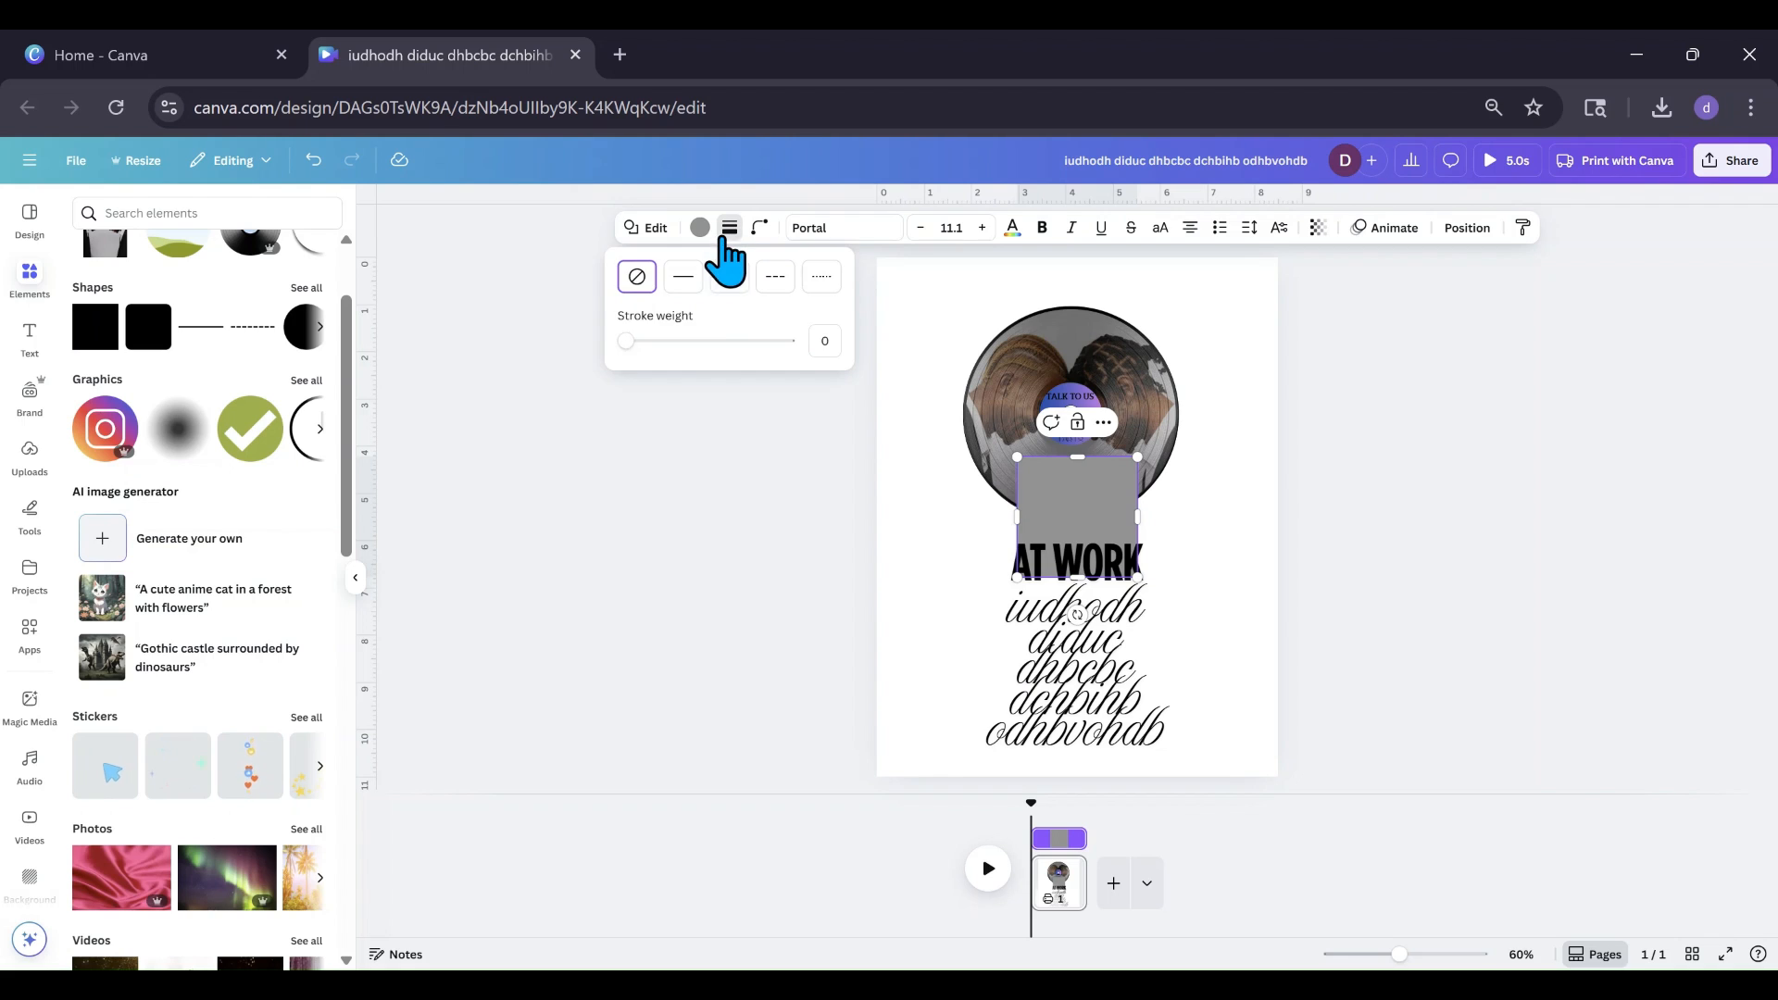
{"action": "left_click_drag", "start_coordinate": [625, 340], "coordinate": [634, 343]}
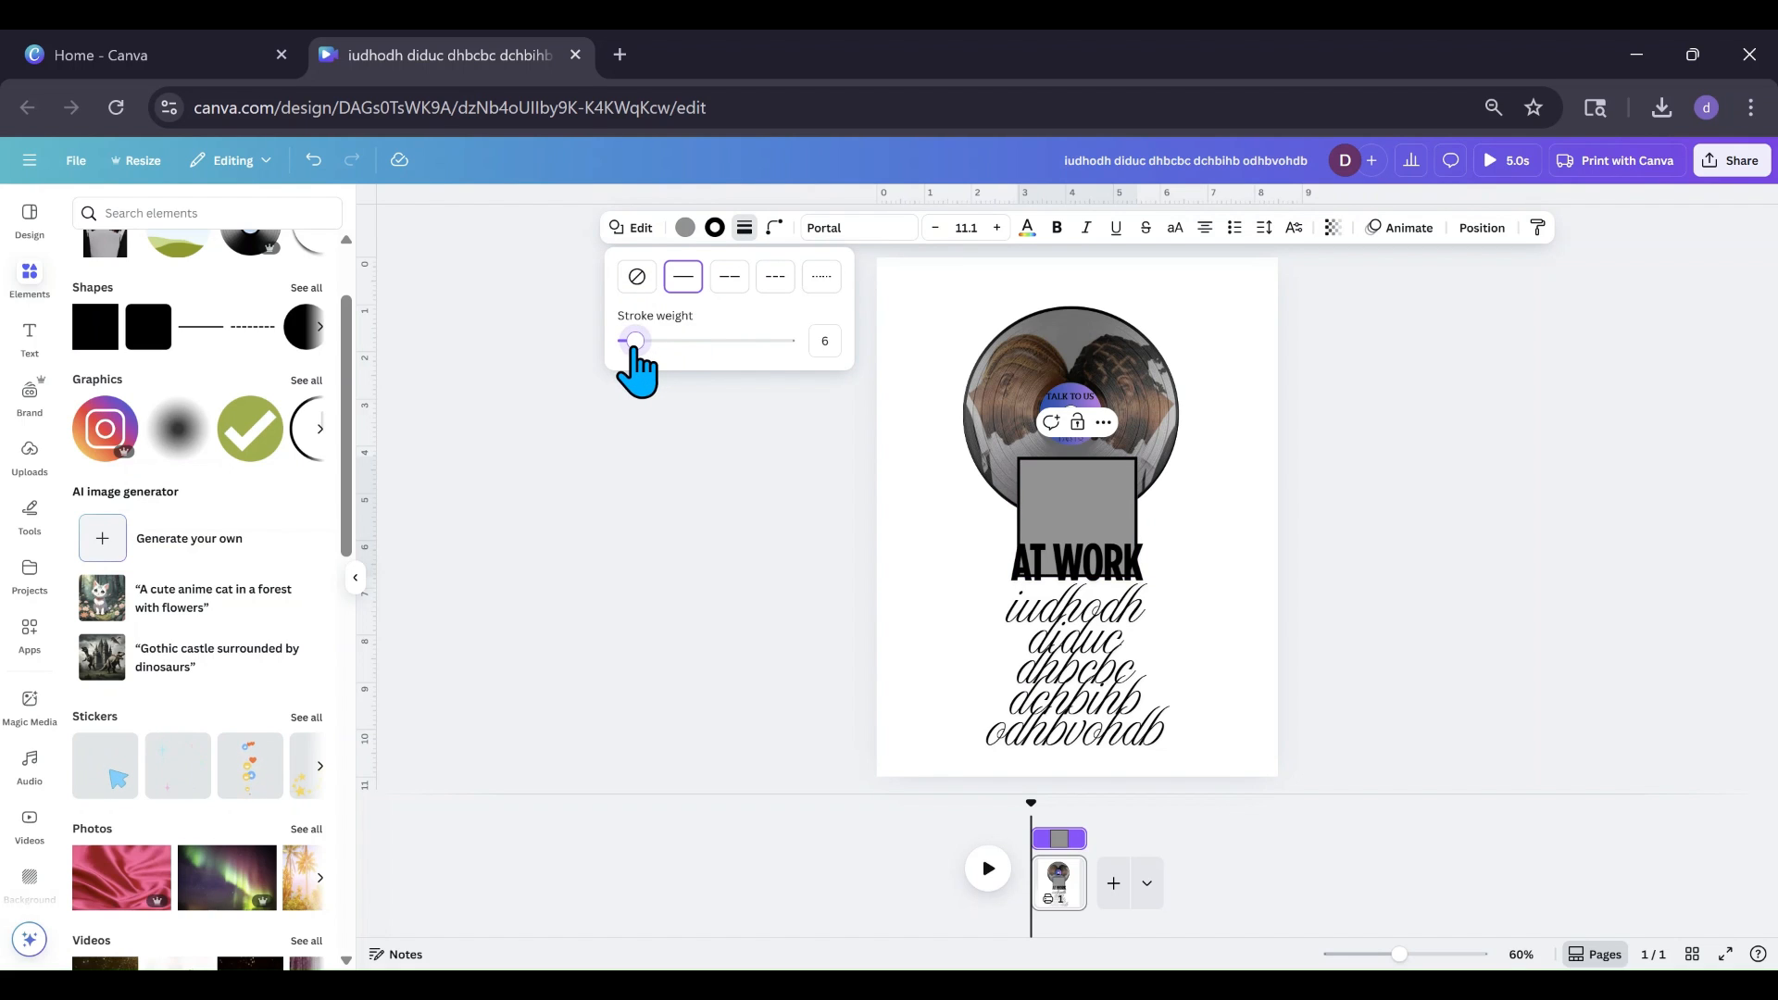
{"action": "left_click", "coordinate": [685, 229]}
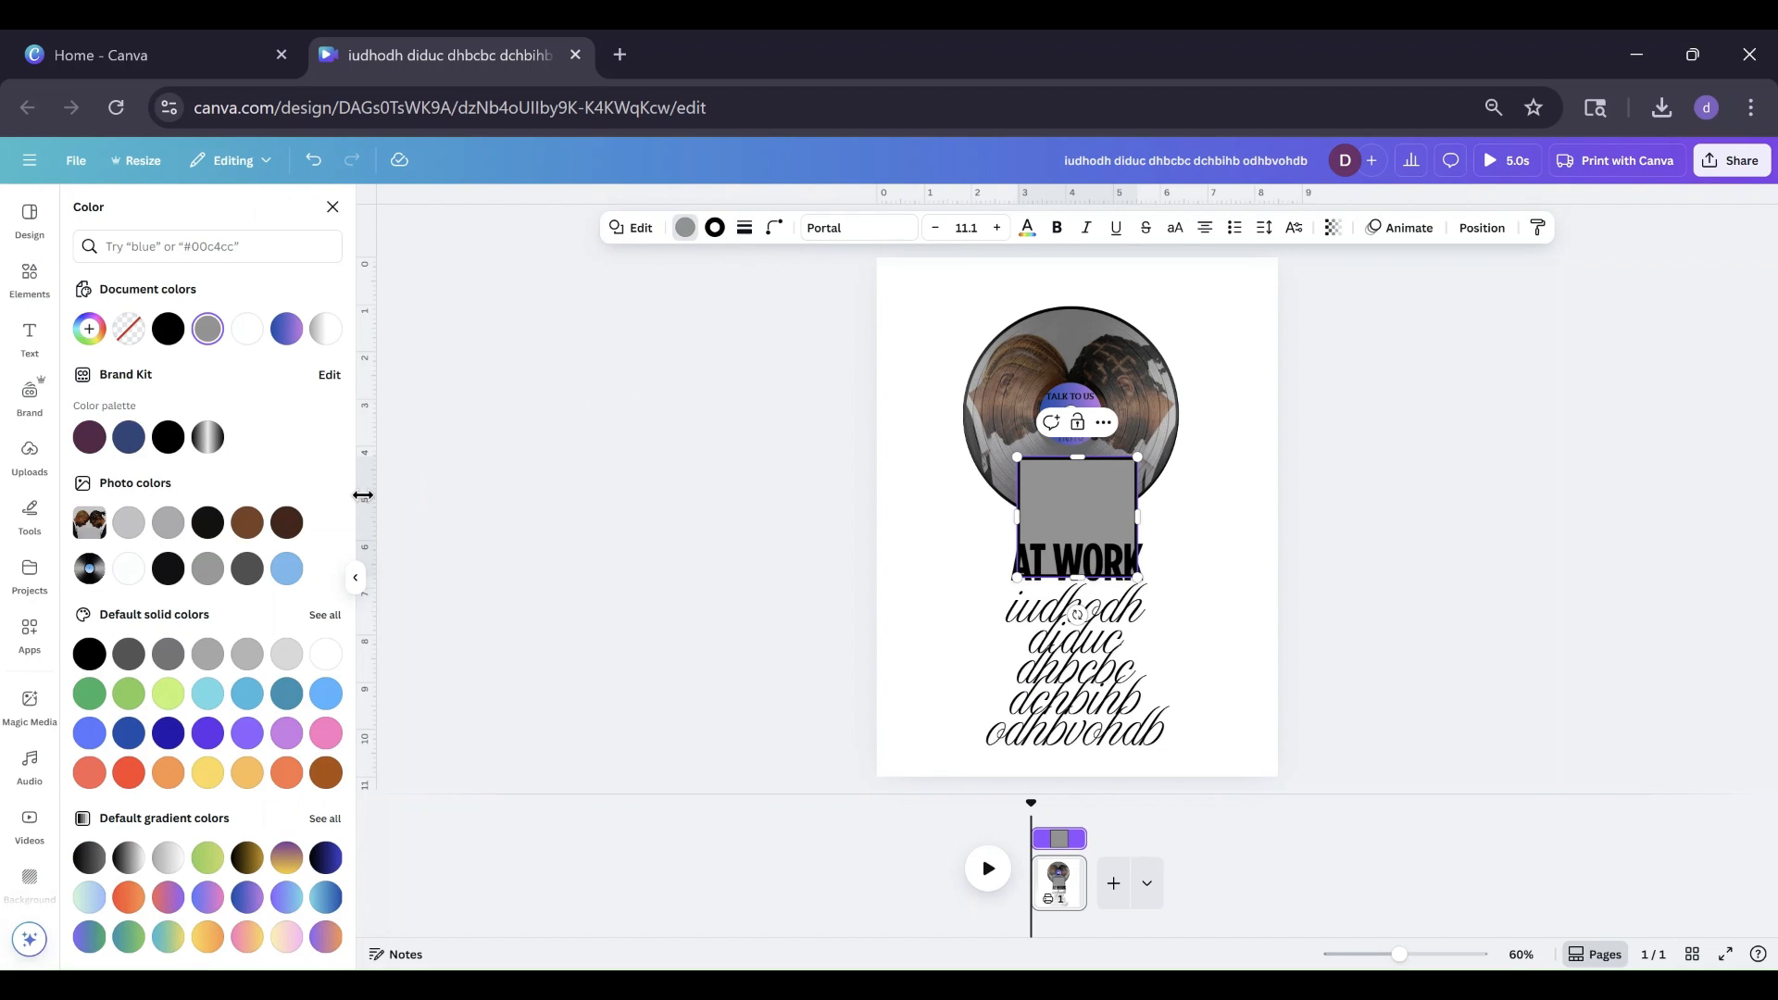
{"action": "left_click", "coordinate": [123, 334]}
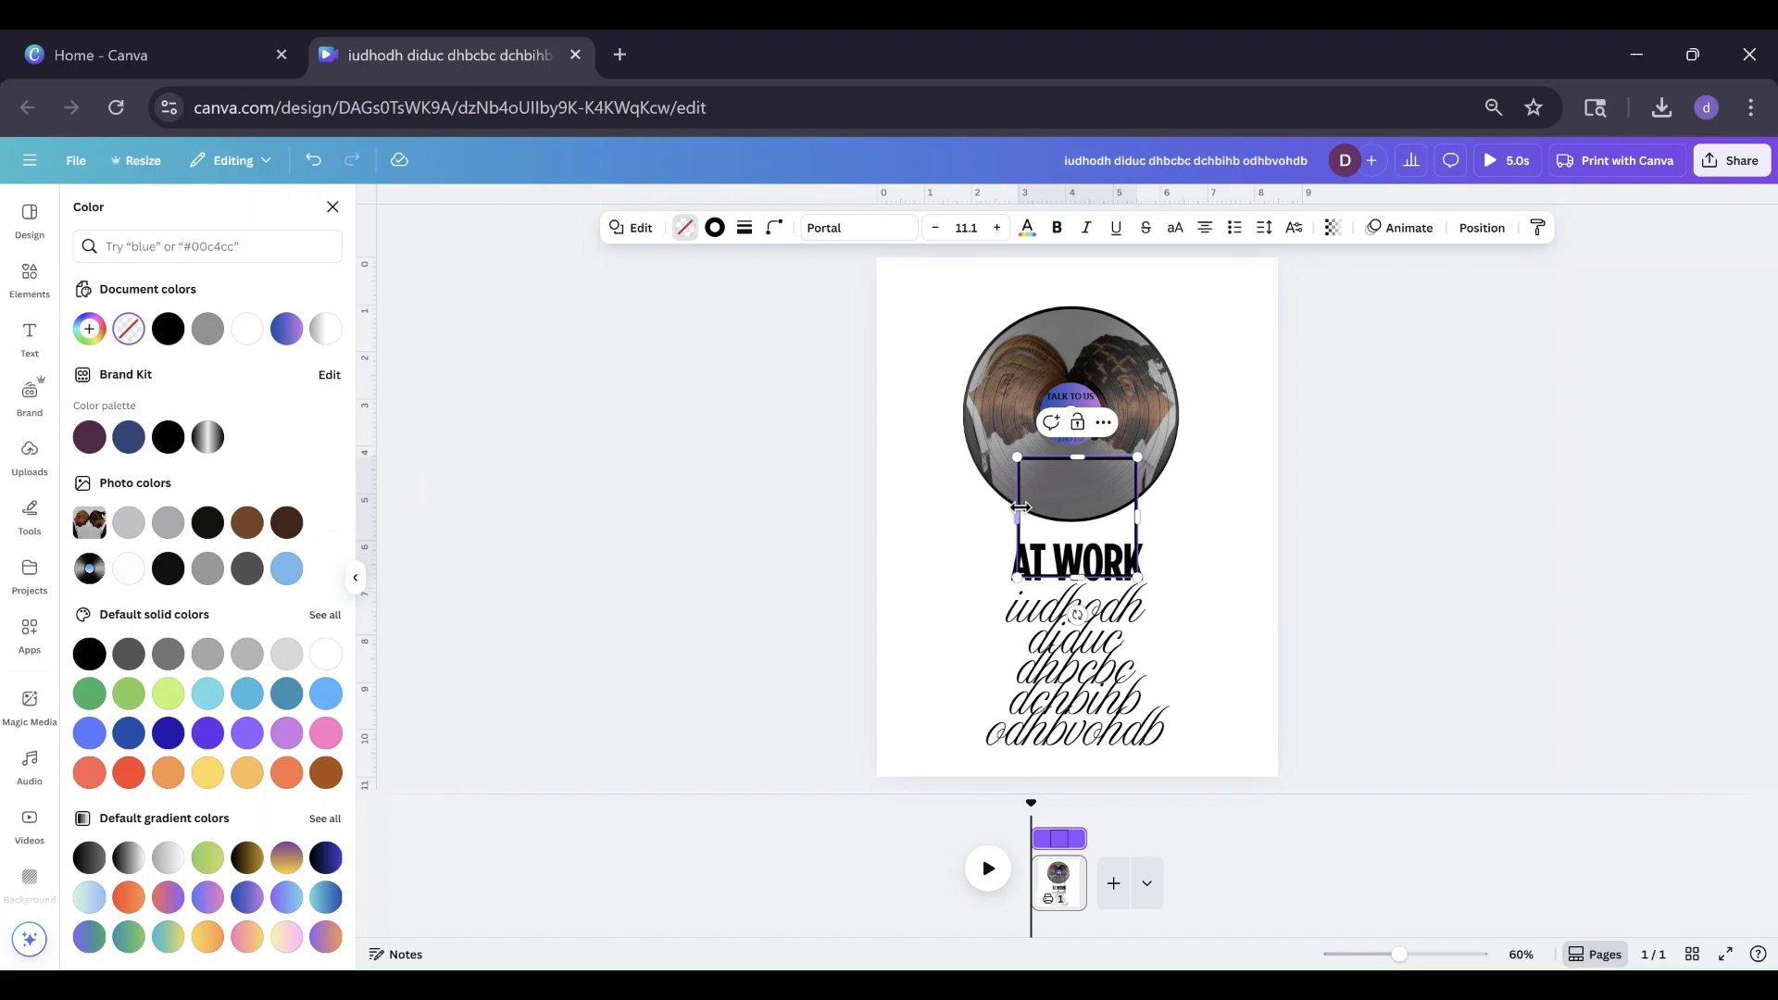
Step: Move and stretch the outlined square into a rectangular border just inside the page edges, enclosing the record and text
{"action": "left_click", "coordinate": [1018, 556]}
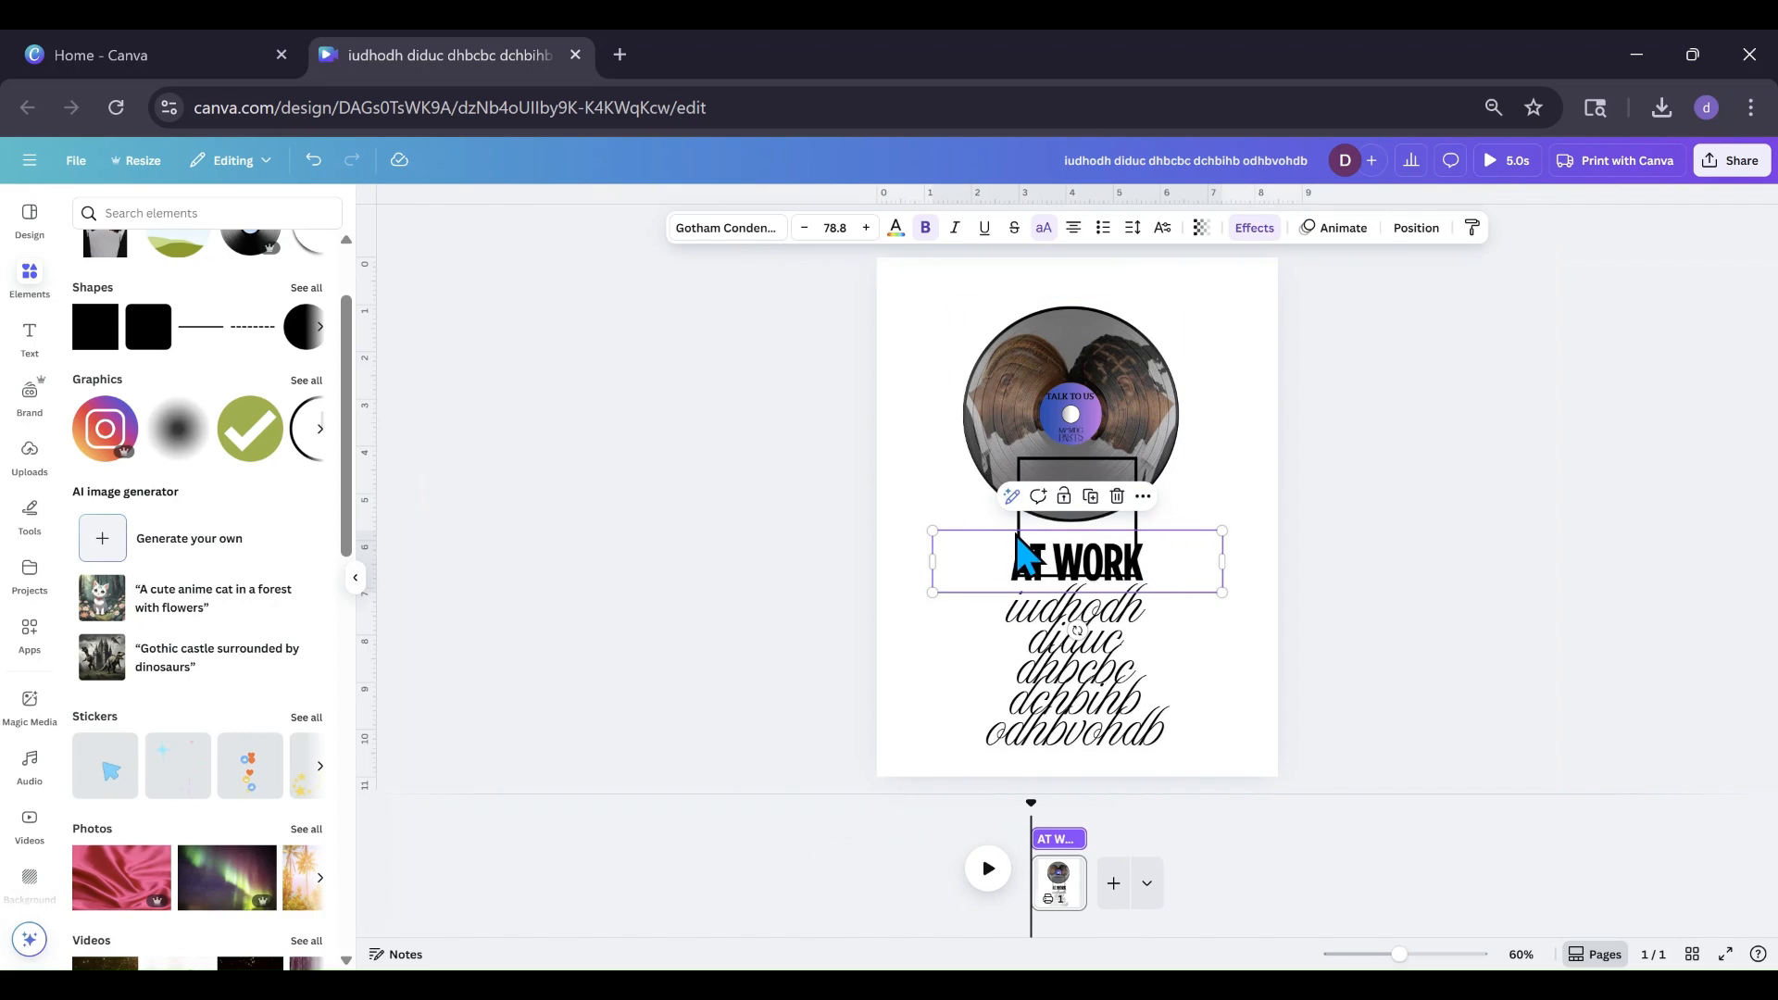
{"action": "left_click_drag", "start_coordinate": [1028, 530], "coordinate": [906, 345]}
{"action": "left_click_drag", "start_coordinate": [1015, 344], "coordinate": [1251, 349]}
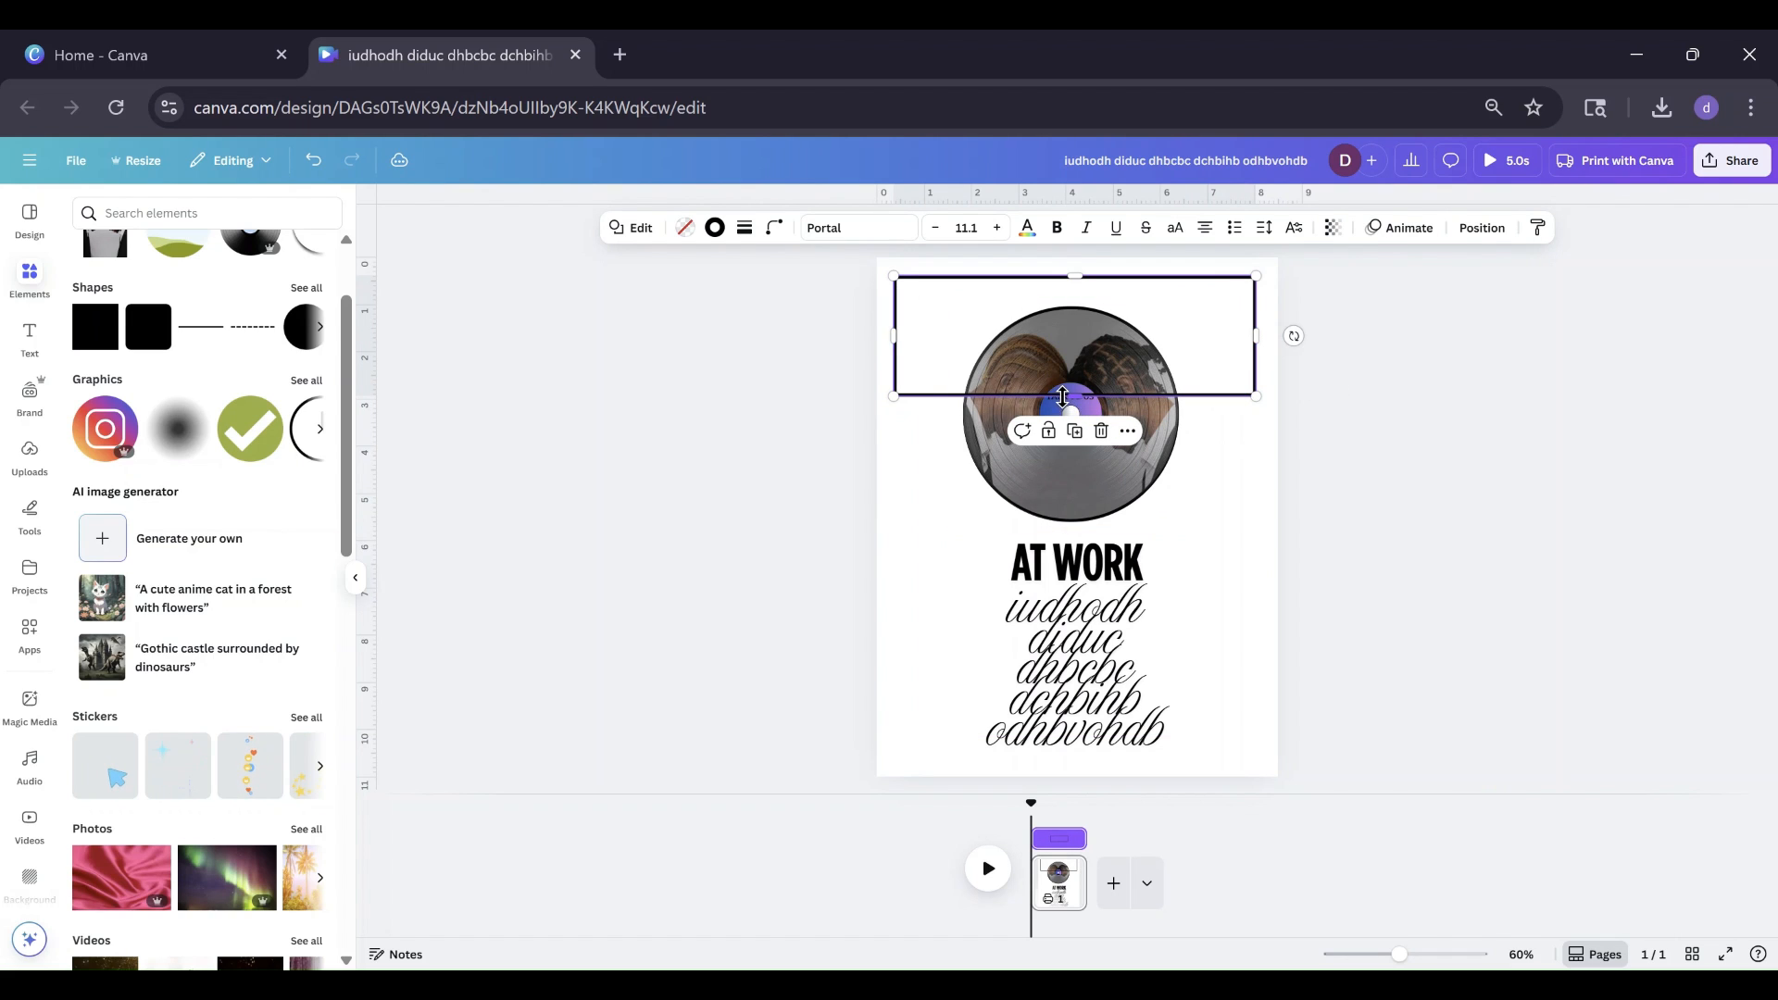
{"action": "left_click_drag", "start_coordinate": [1063, 396], "coordinate": [1063, 766]}
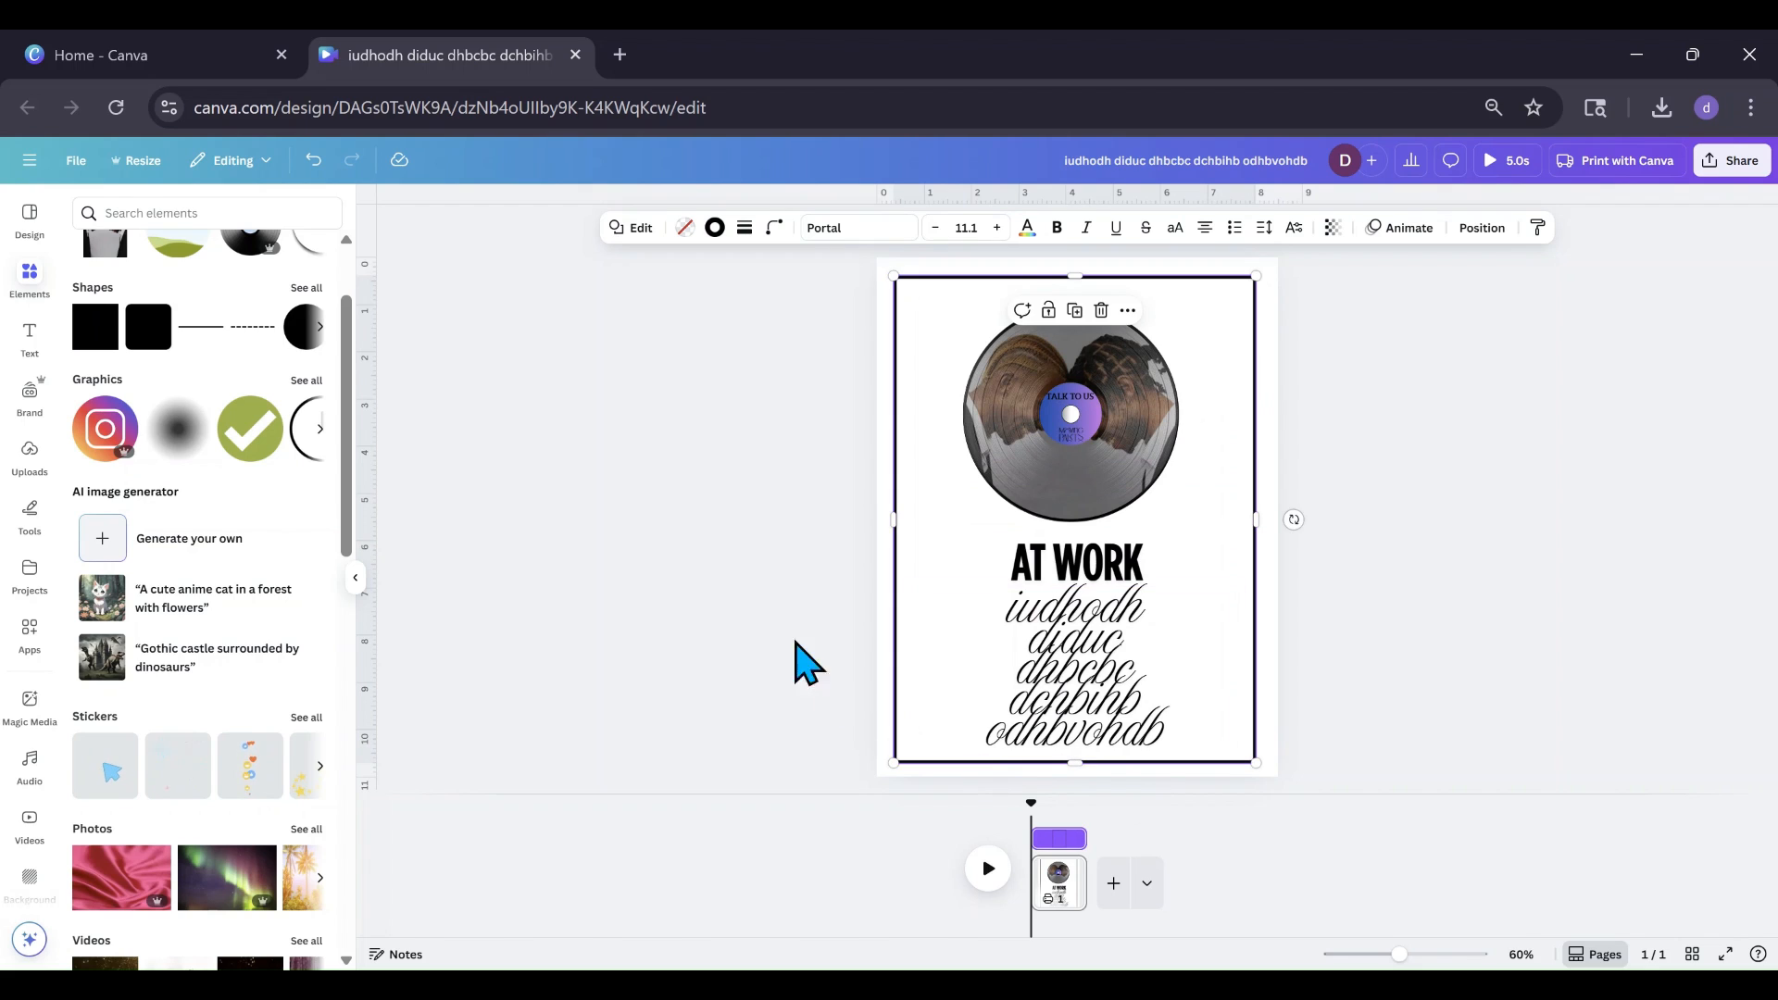
{"action": "left_click", "coordinate": [774, 614]}
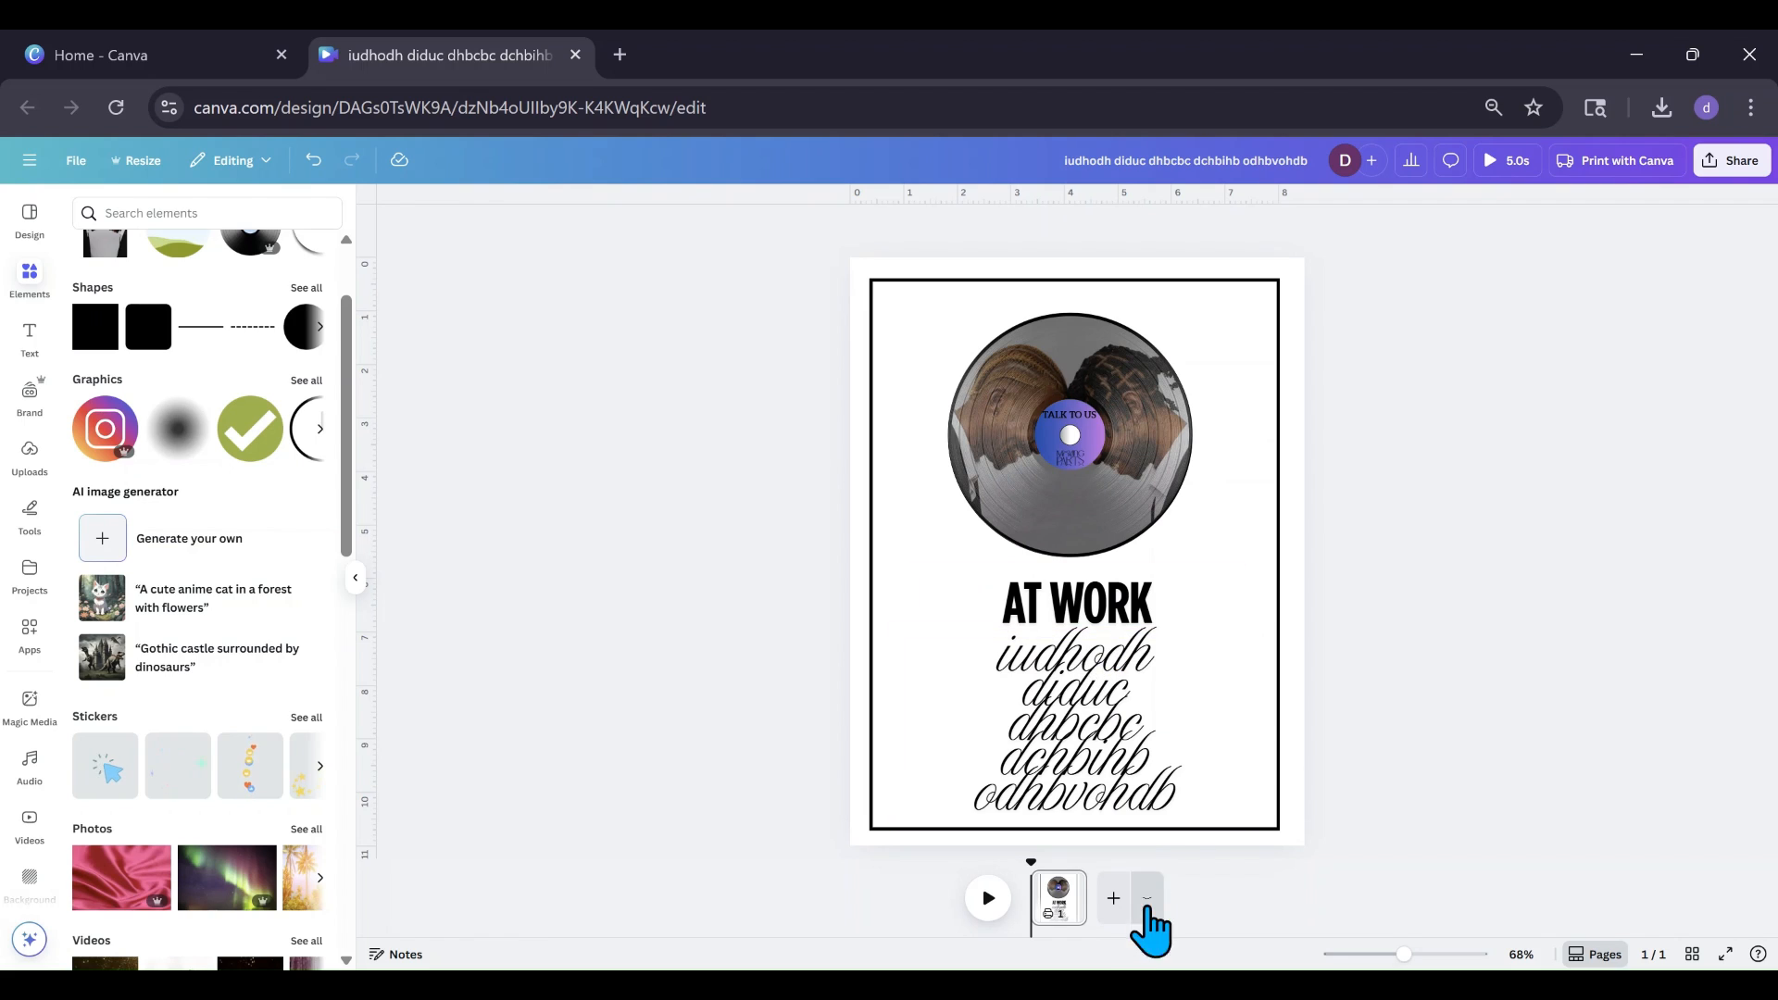
Step: Add a second page and place the uploaded family photo record on it, enlarged to about 9.5 by 5.4
{"action": "left_click", "coordinate": [1115, 898]}
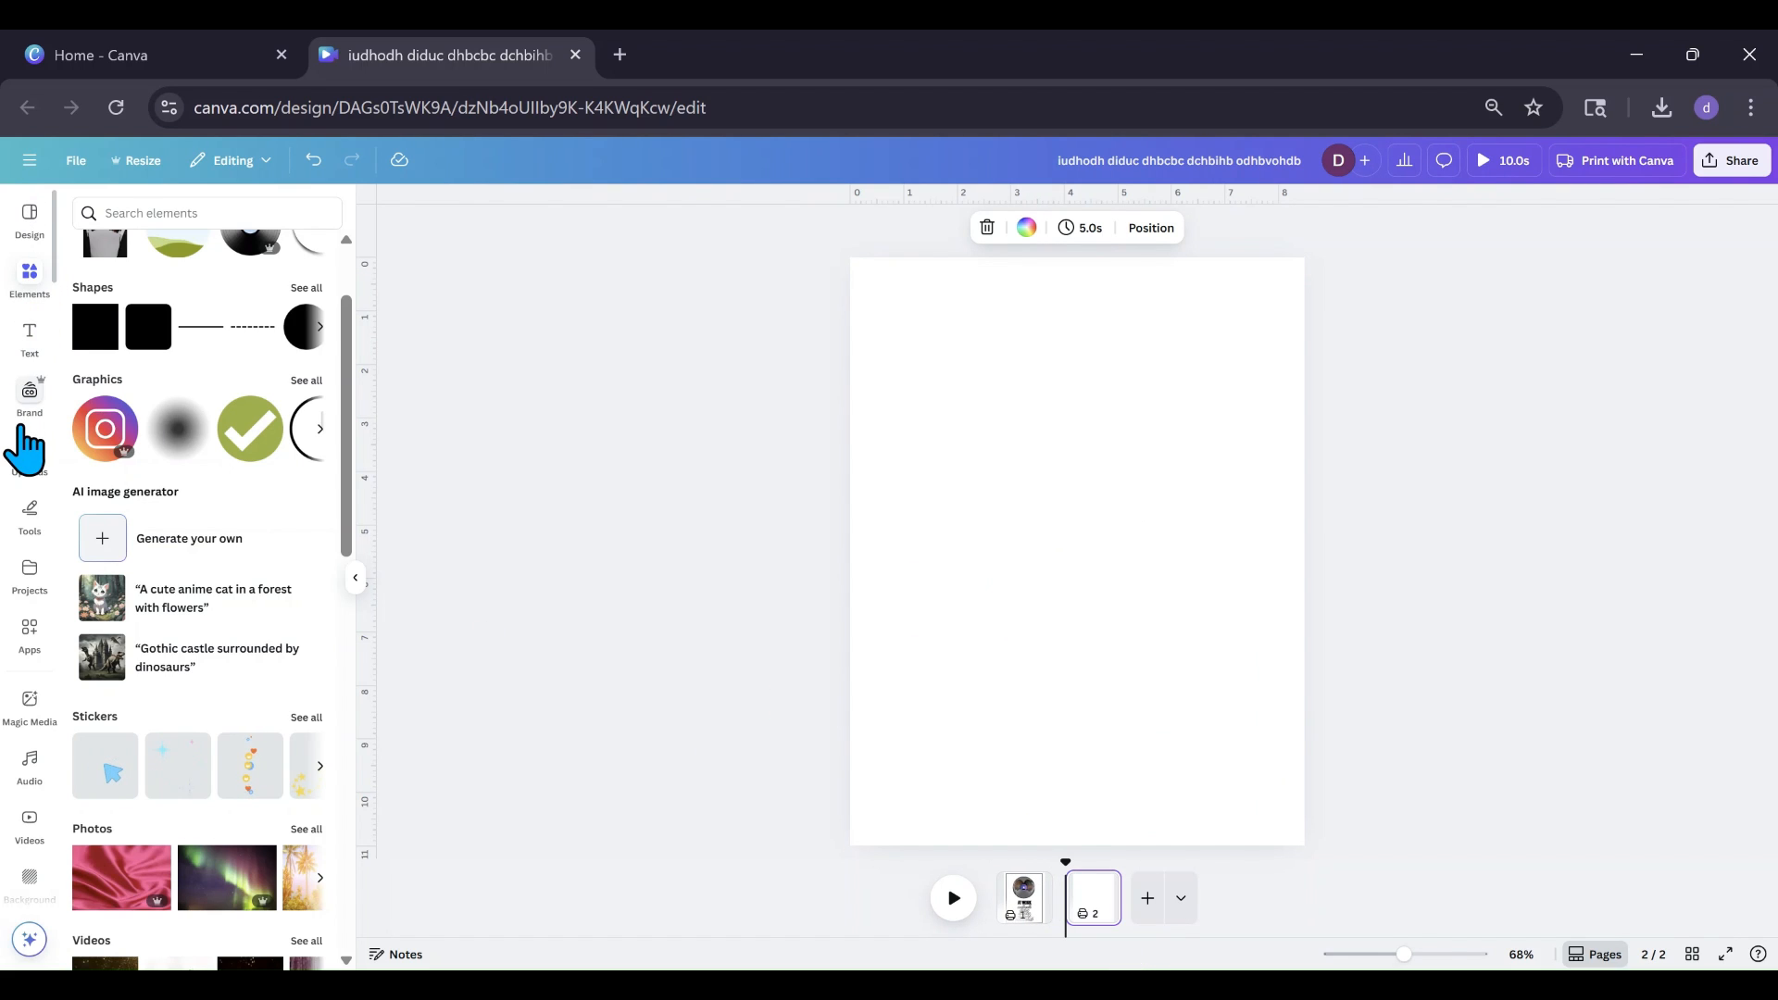
{"action": "left_click", "coordinate": [24, 477]}
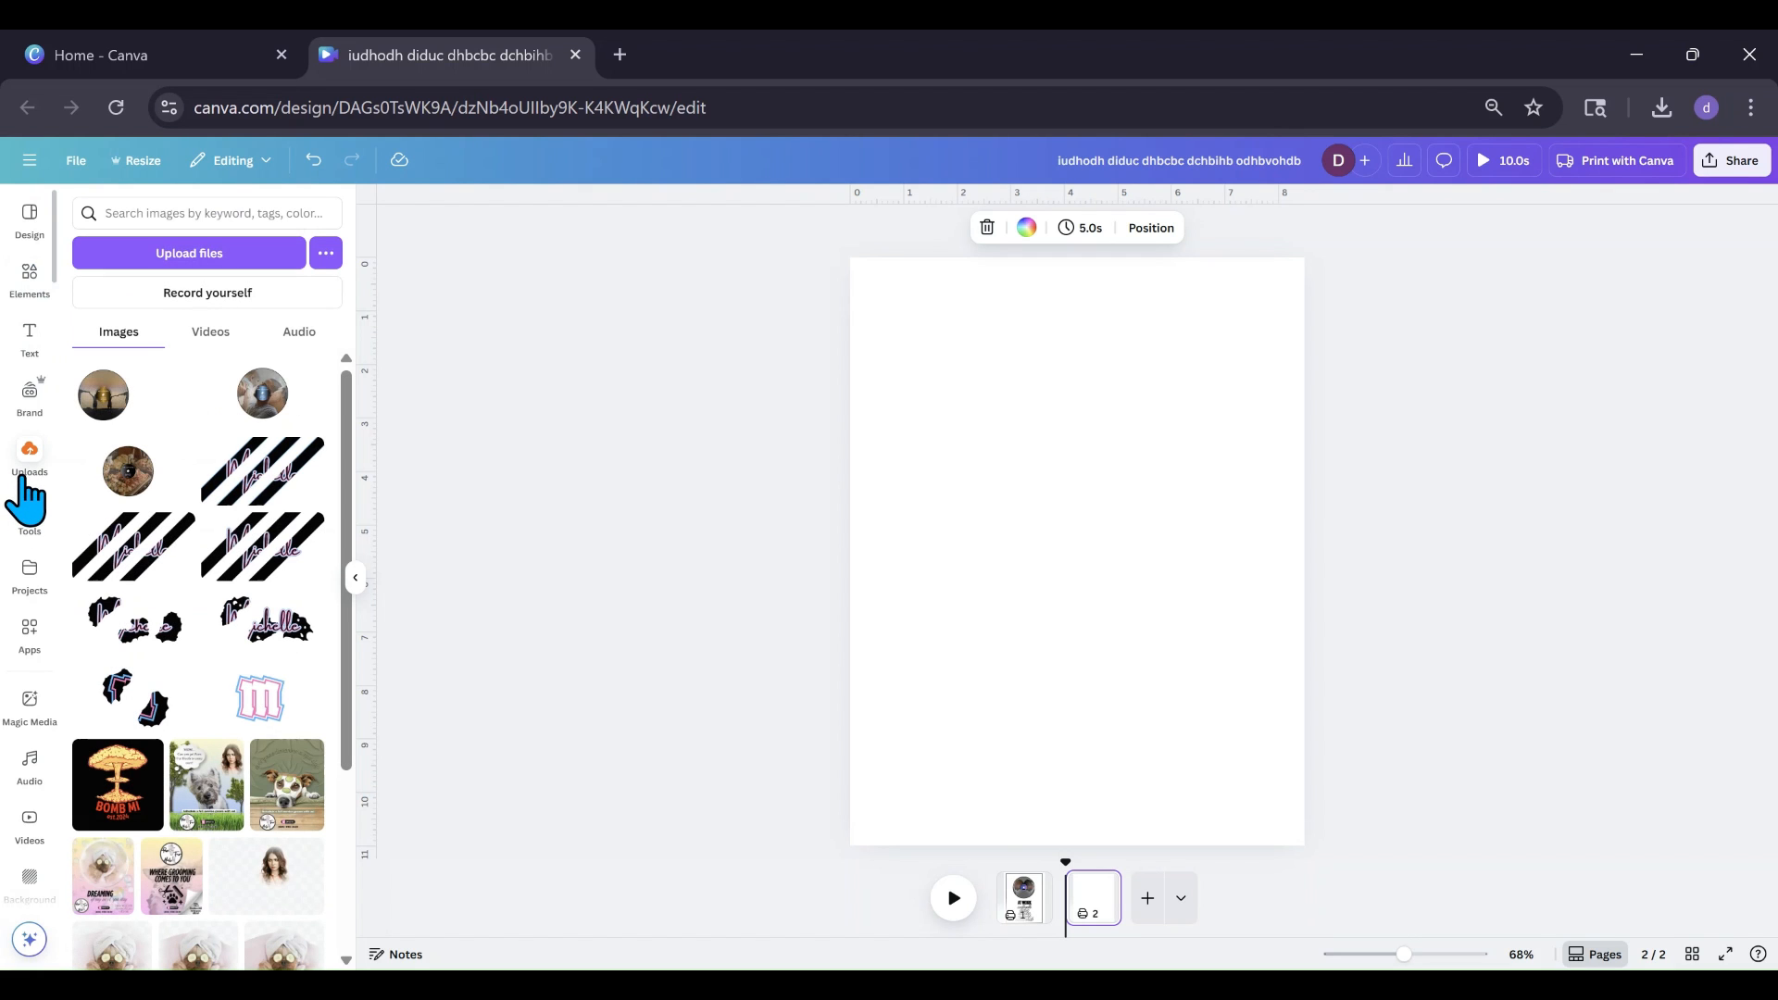
{"action": "left_click", "coordinate": [264, 416]}
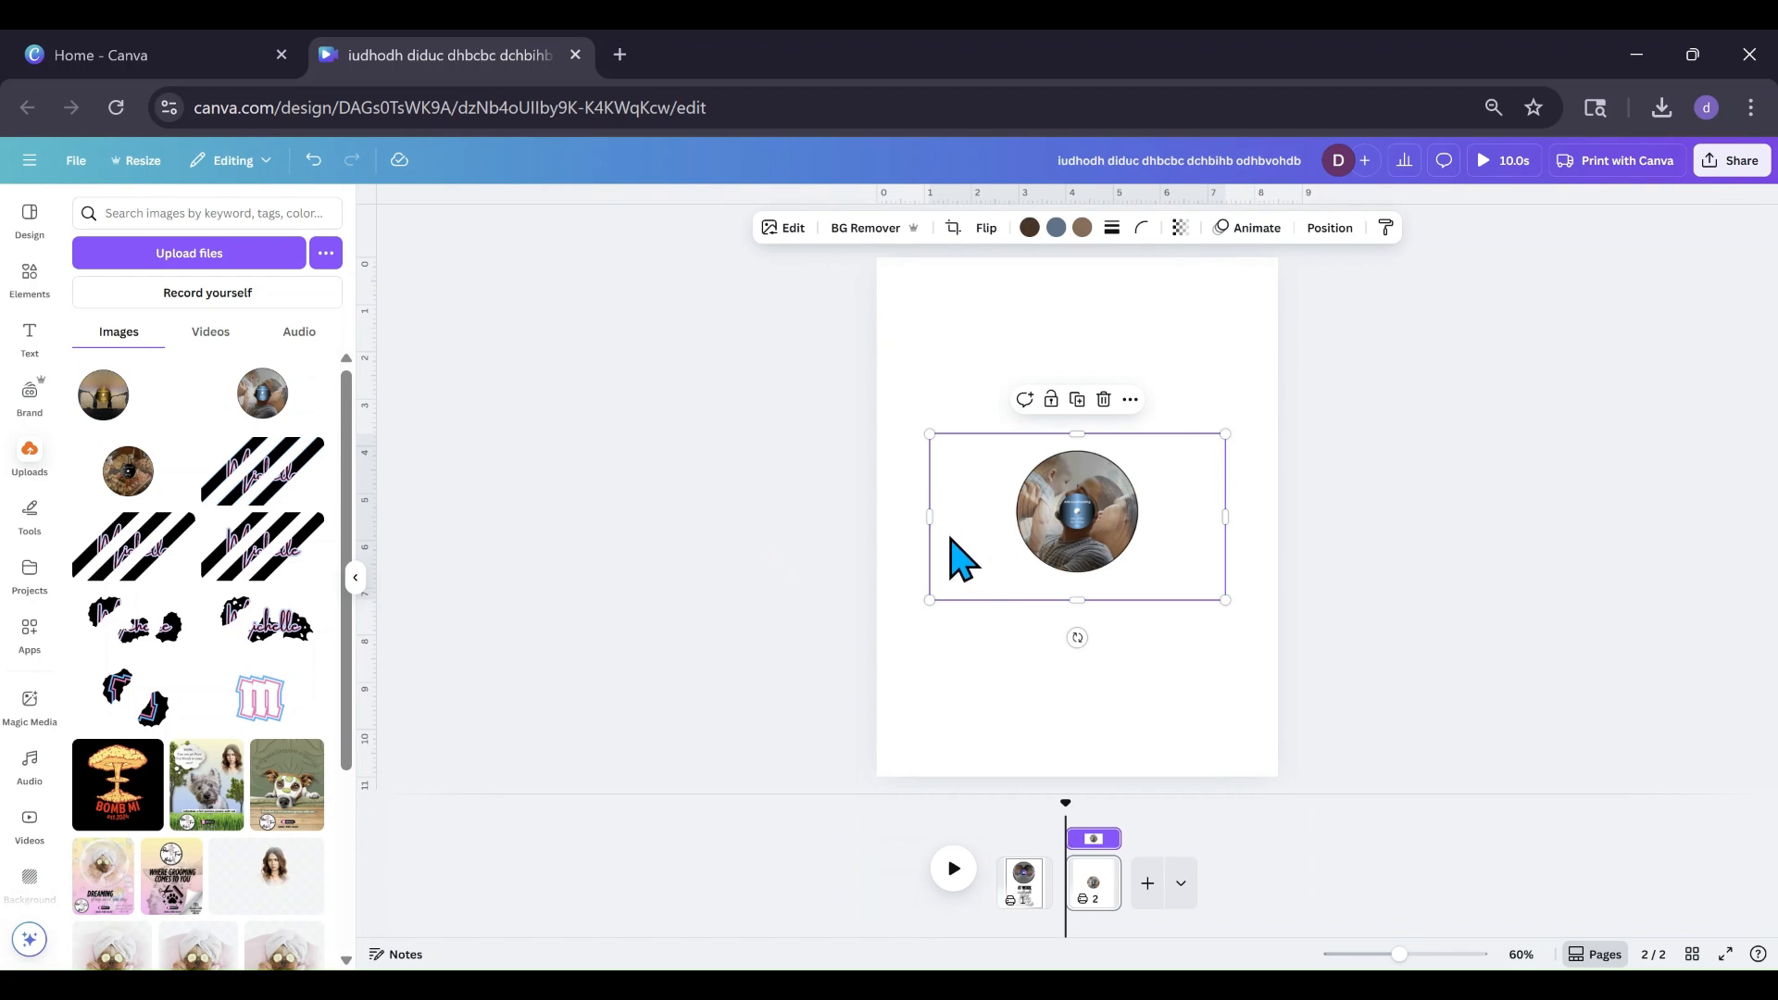
{"action": "left_click_drag", "start_coordinate": [928, 435], "coordinate": [765, 361]}
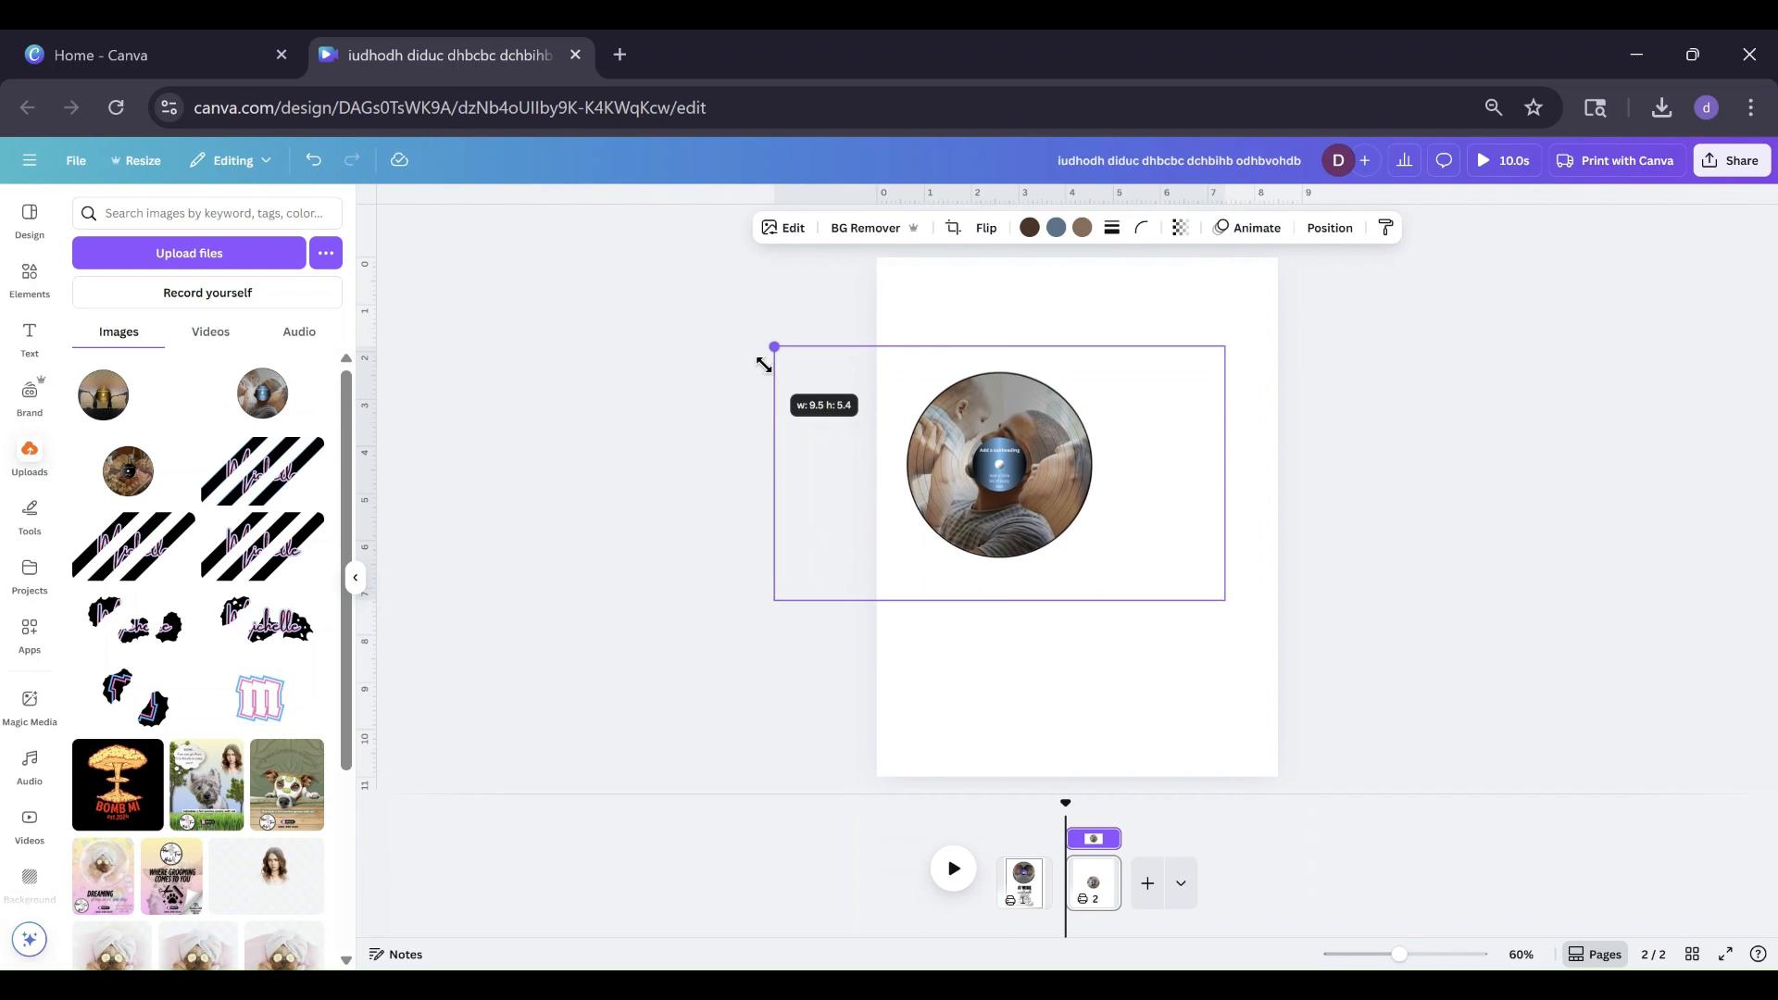
{"action": "left_click_drag", "start_coordinate": [964, 508], "coordinate": [1080, 487]}
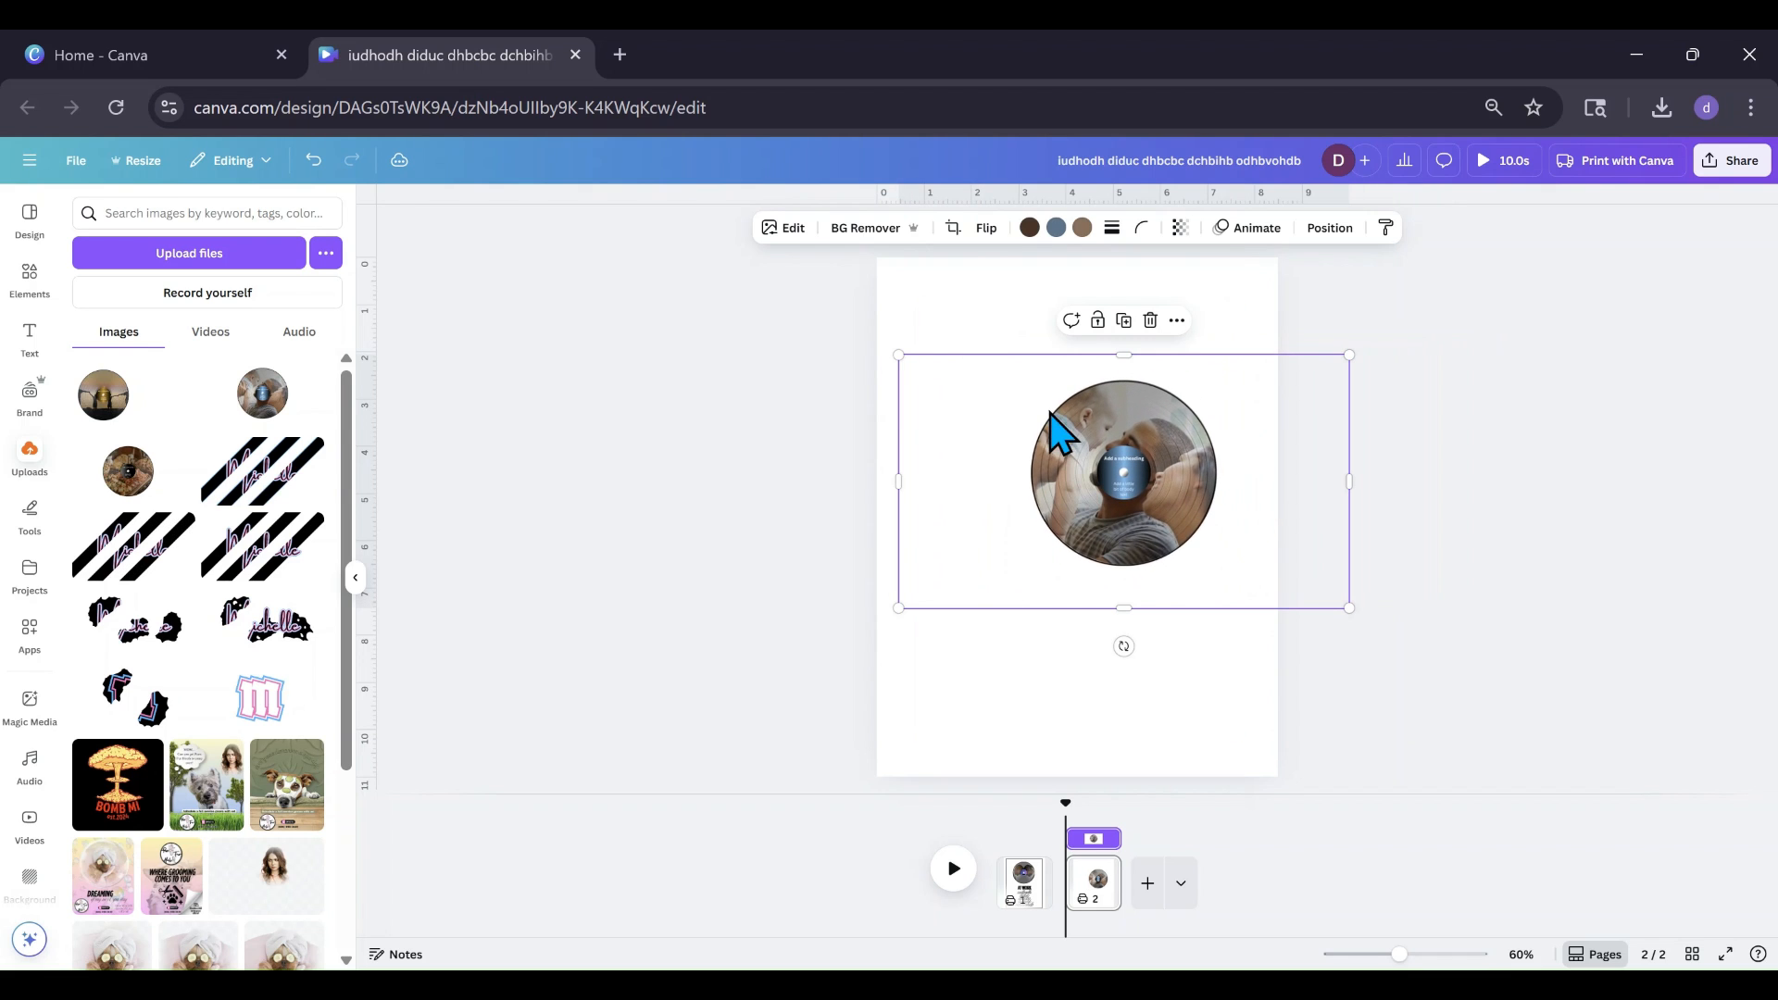
Step: Remove the background from the family record image and apply a Drop shadow to it
{"action": "left_click", "coordinate": [869, 230]}
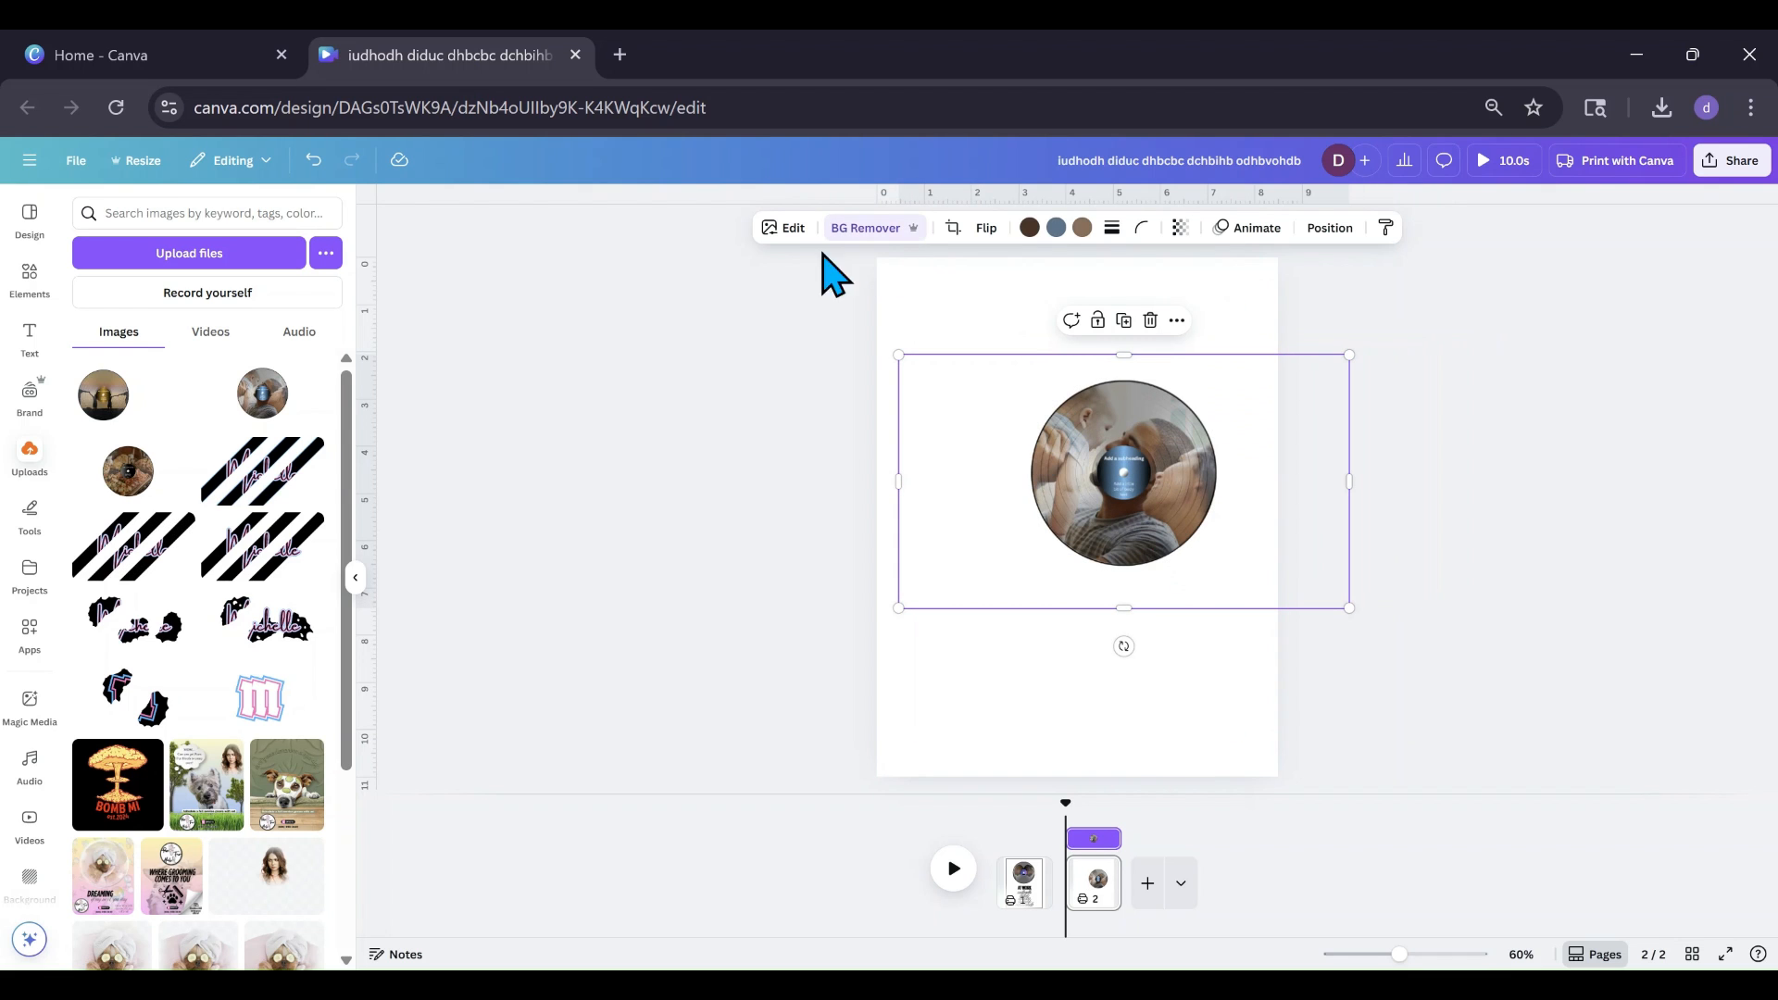
{"action": "left_click", "coordinate": [780, 232]}
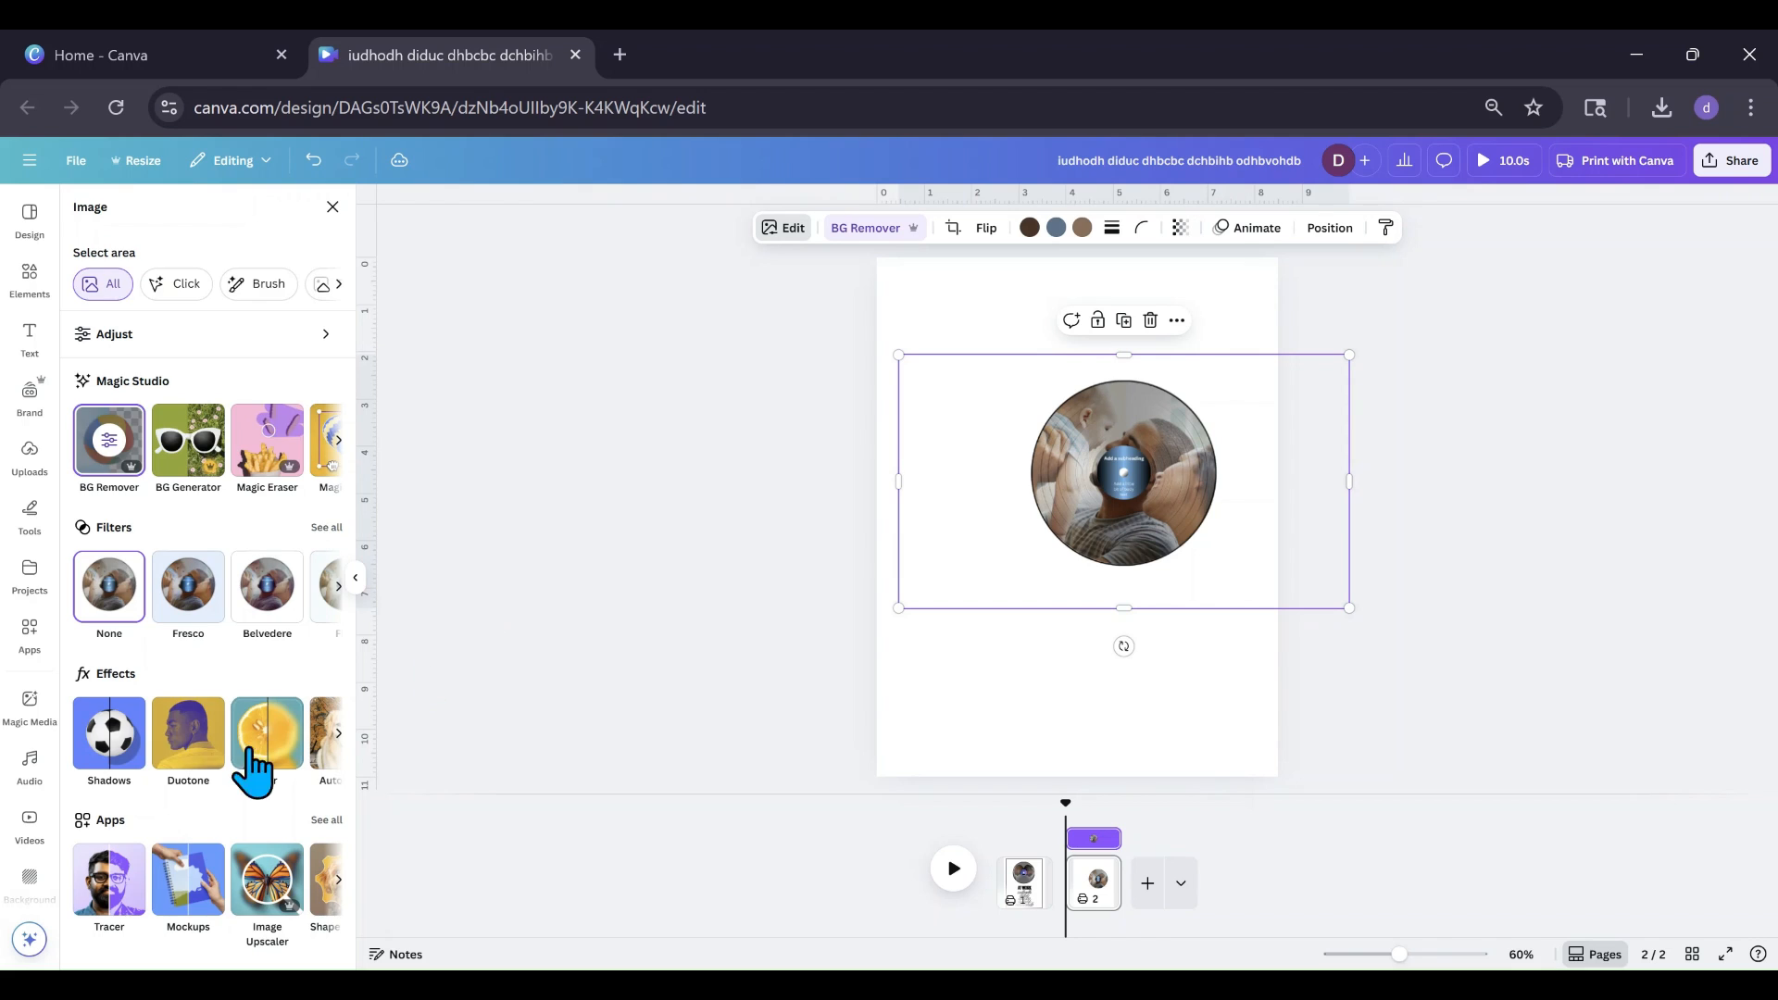
{"action": "left_click", "coordinate": [139, 748]}
{"action": "left_click", "coordinate": [209, 407]}
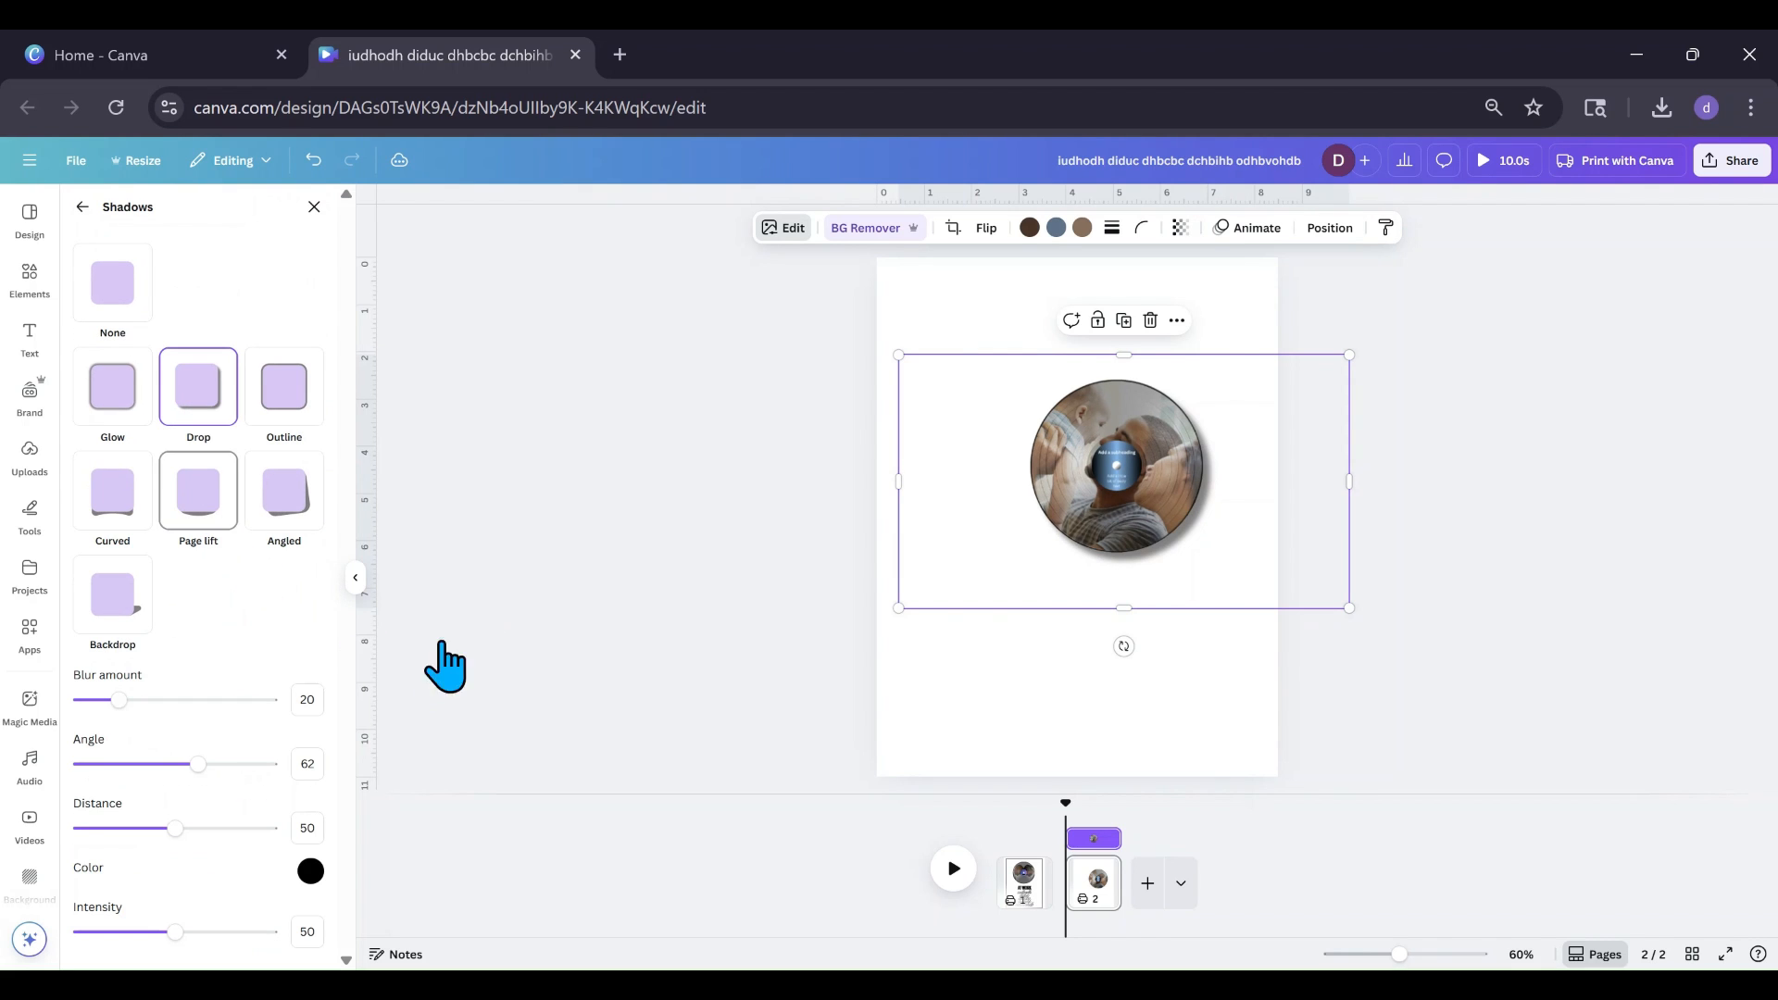
Step: Crop the empty area to the right of the family record, scale the image down and move it to the page's upper half
{"action": "mouse_move", "coordinate": [1059, 498]}
{"action": "left_mouse_down"}
{"action": "mouse_move", "coordinate": [1023, 496]}
{"action": "mouse_move", "coordinate": [1042, 510]}
{"action": "left_mouse_up"}
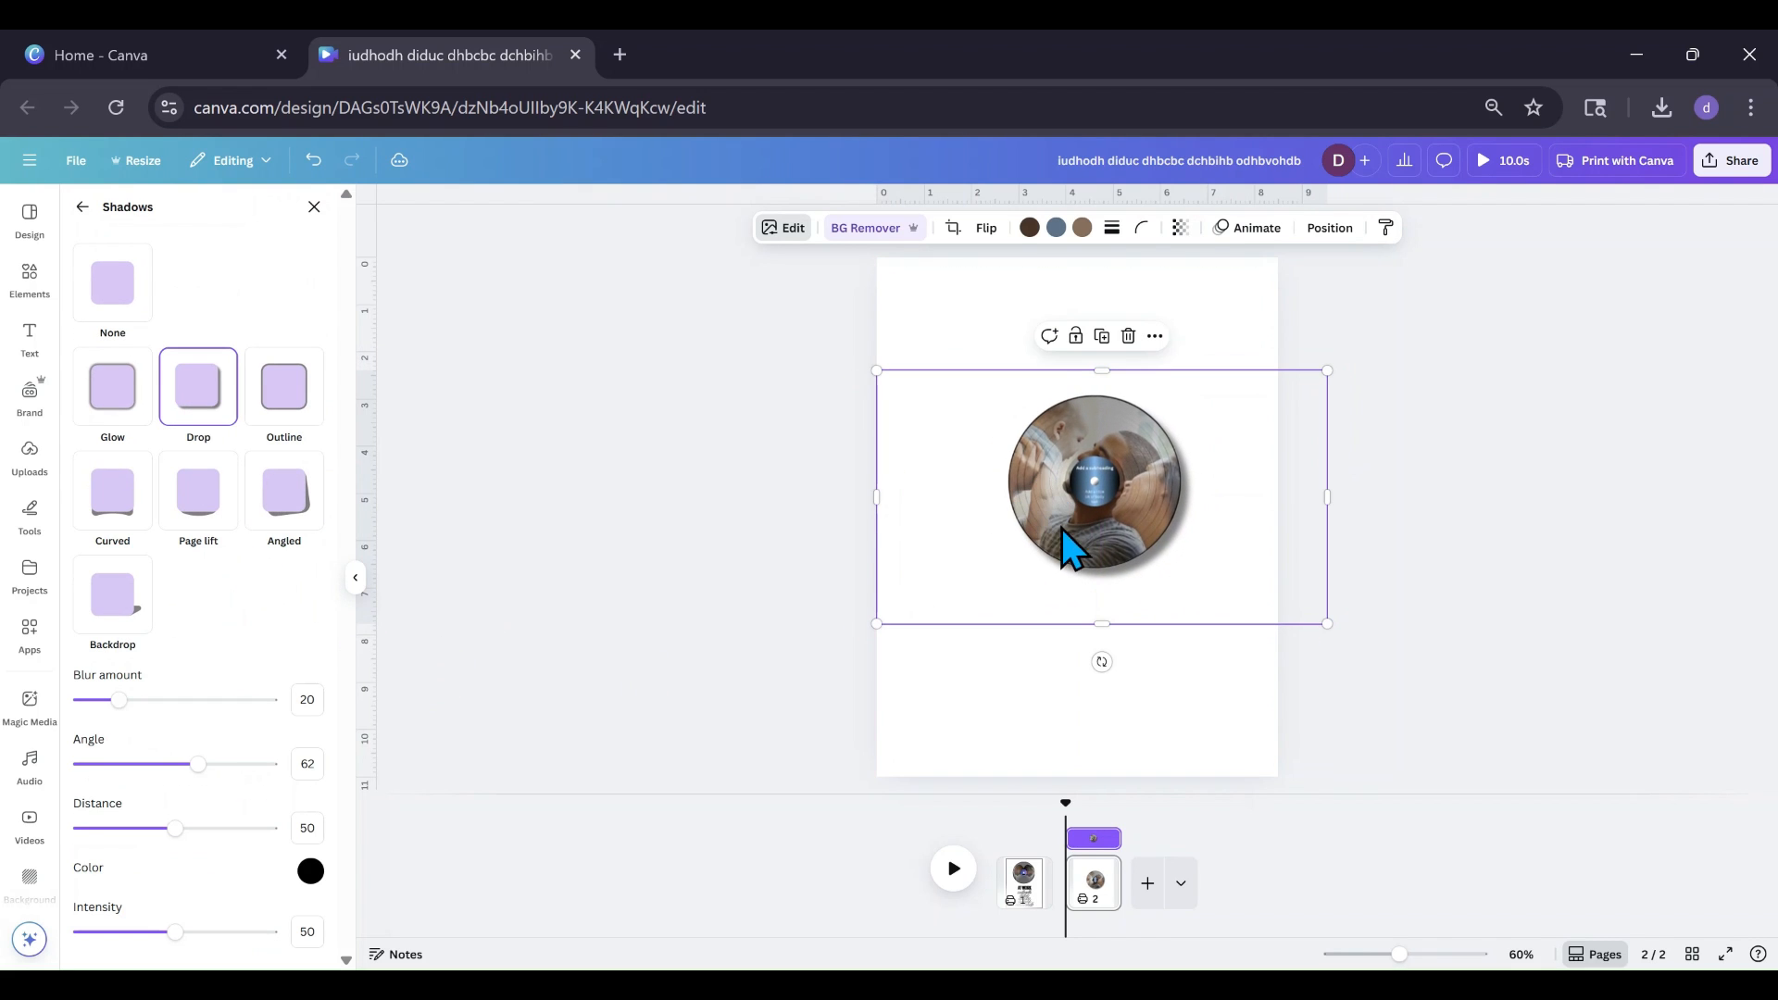
{"action": "left_click_drag", "start_coordinate": [1324, 525], "coordinate": [1231, 518]}
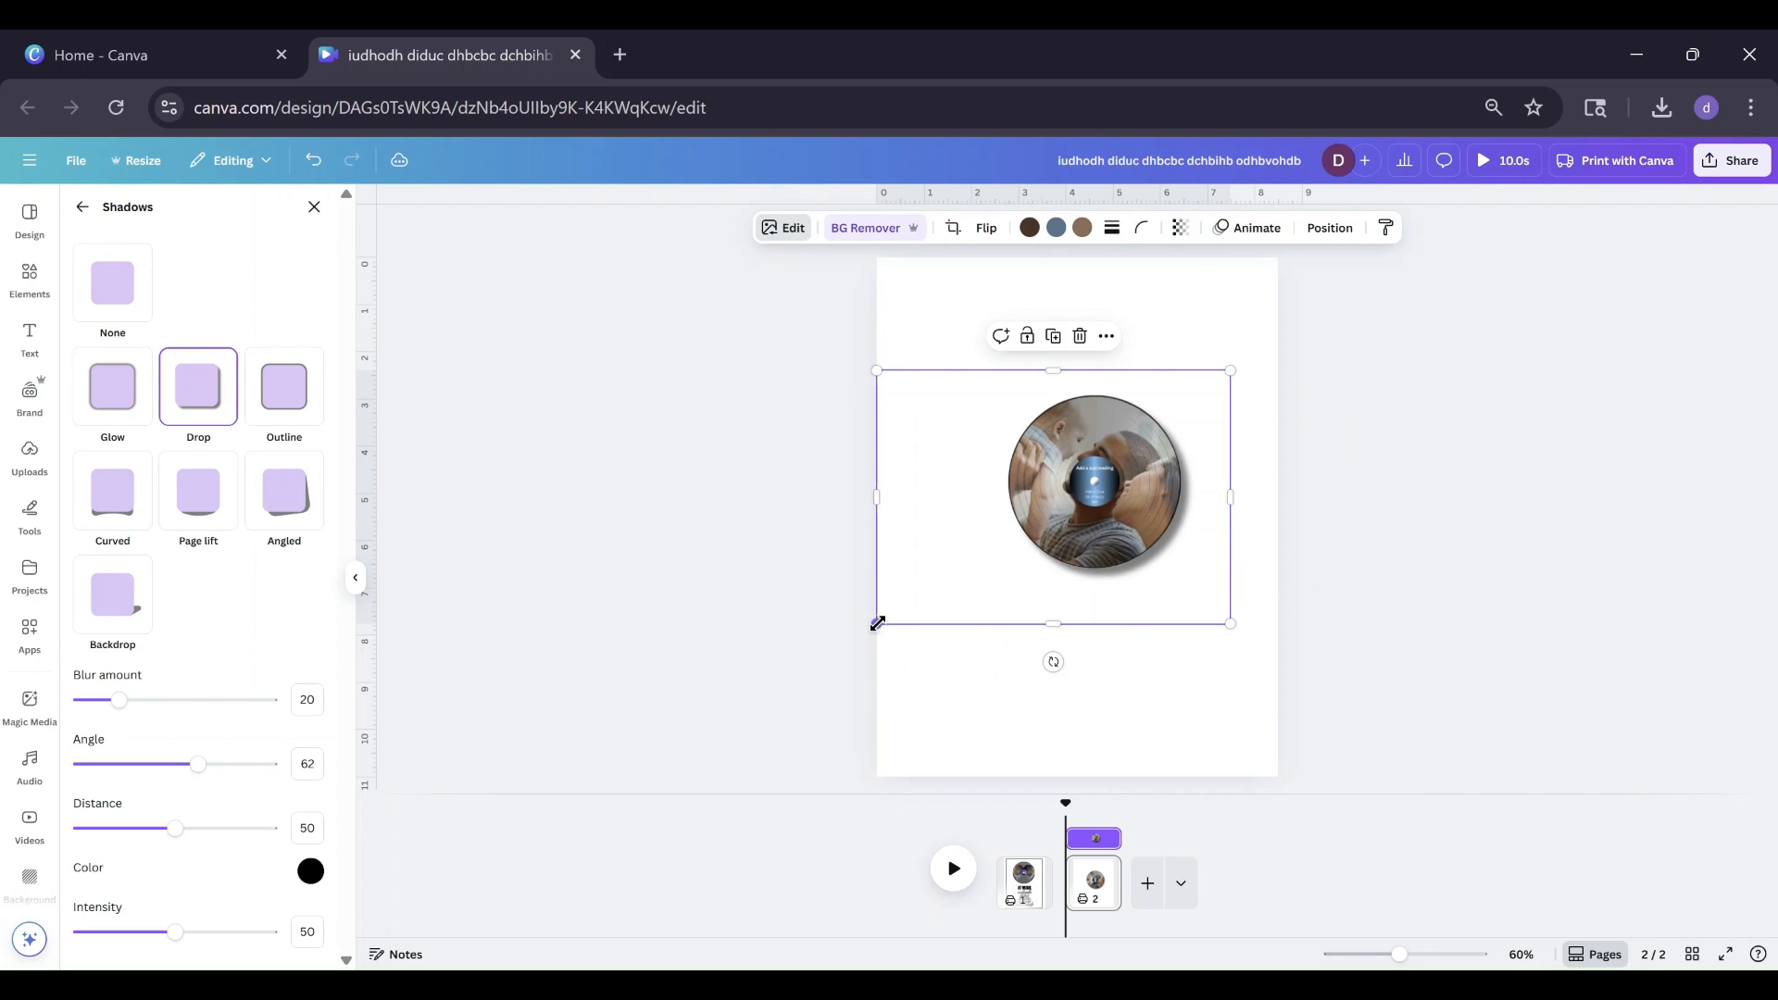
{"action": "left_click_drag", "start_coordinate": [877, 623], "coordinate": [937, 576]}
{"action": "left_click_drag", "start_coordinate": [1042, 512], "coordinate": [957, 469]}
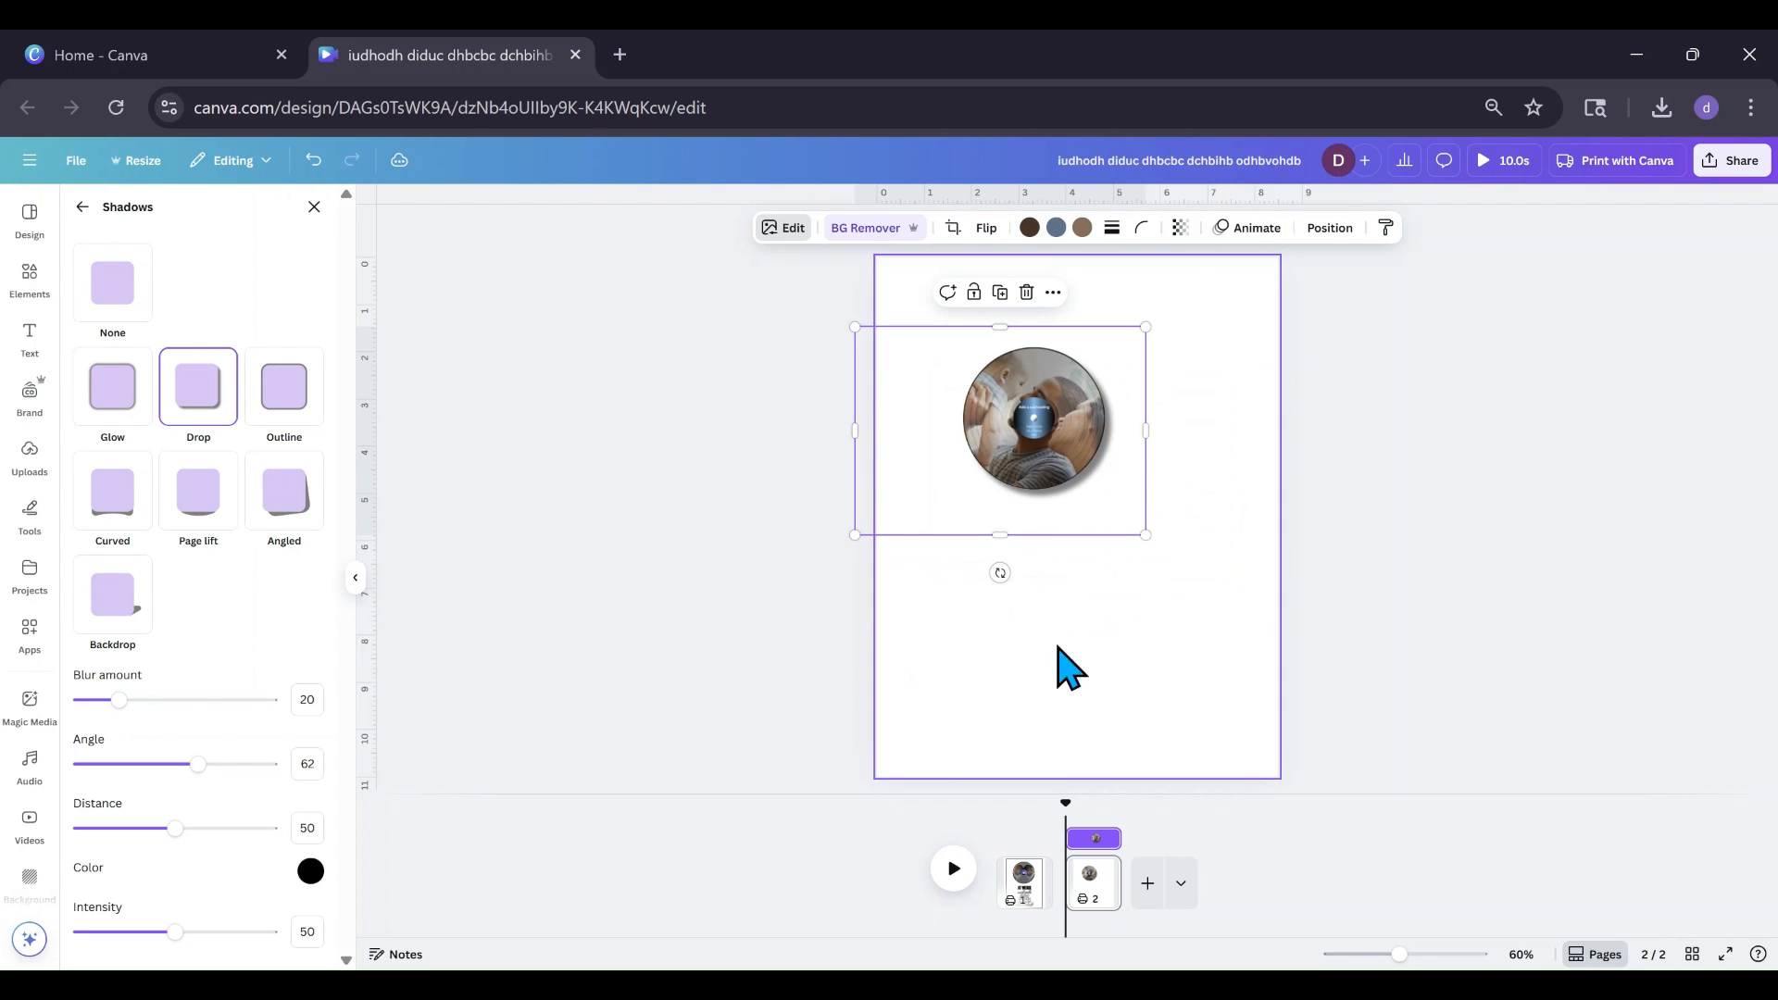
Step: Return to page 1, search the elements for "shadow circle" and add the ring-shaped circle shadow graphic
{"action": "left_click", "coordinate": [1028, 884]}
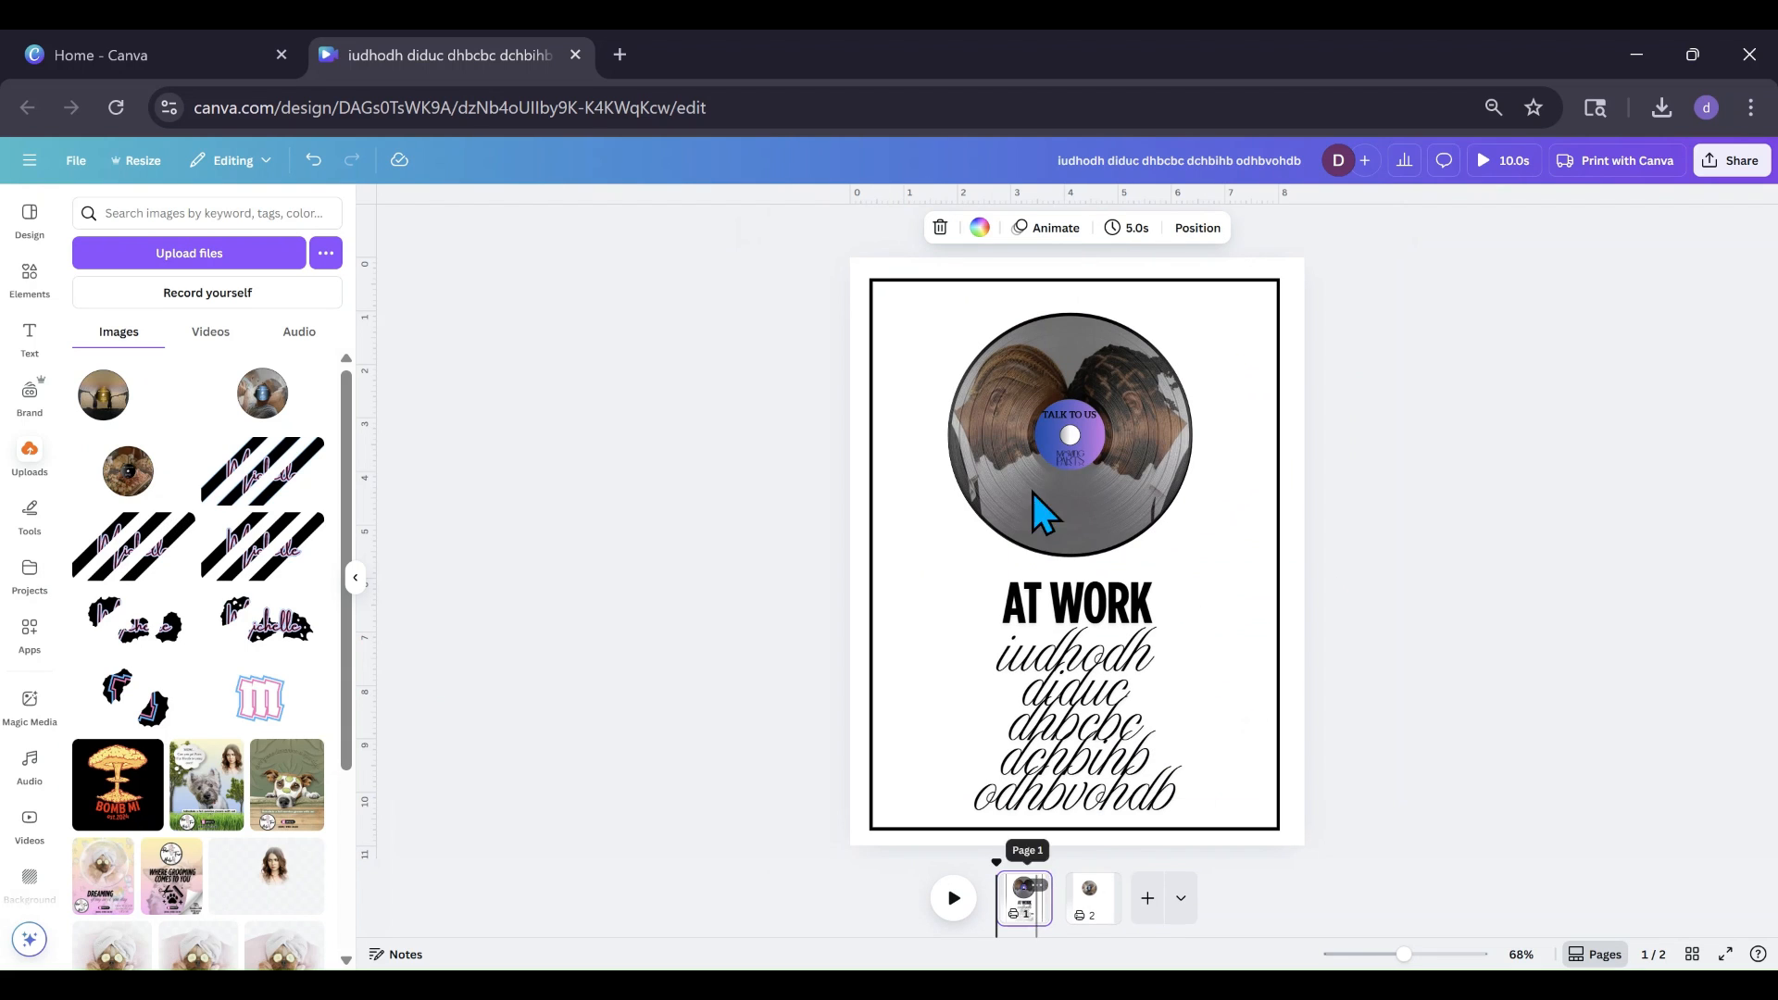
{"action": "left_click", "coordinate": [23, 278]}
{"action": "left_click", "coordinate": [148, 215]}
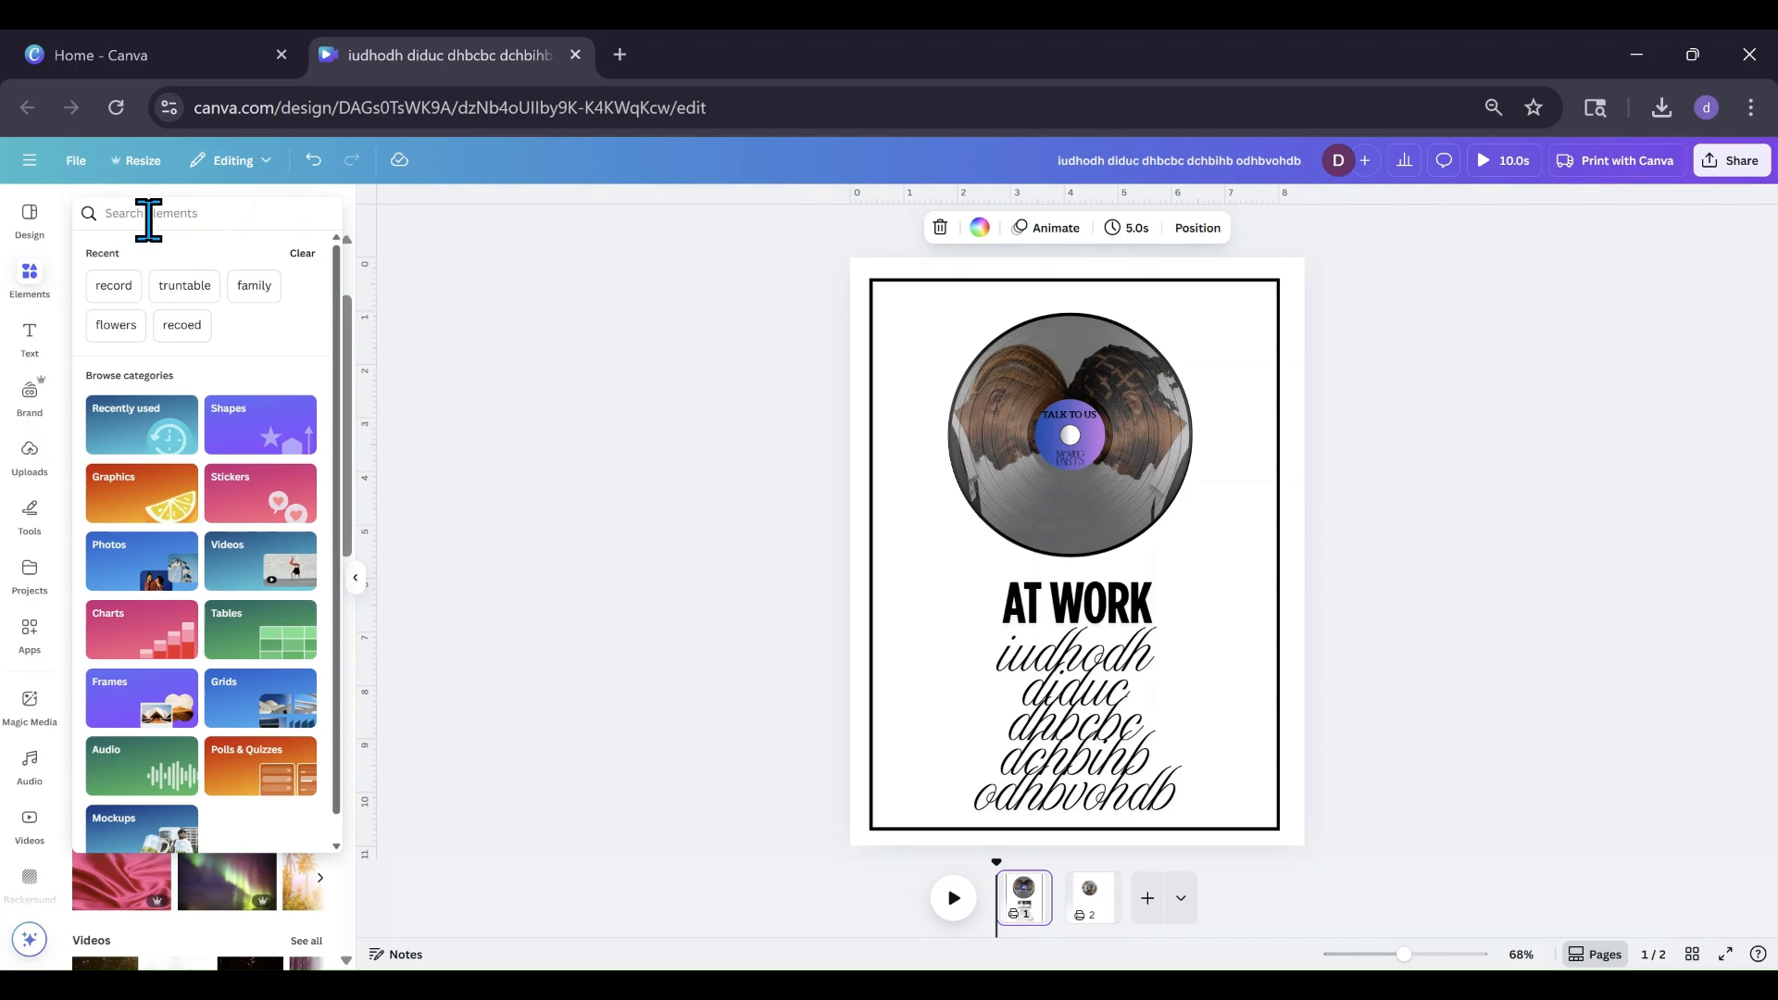
{"action": "type", "text": "shado"}
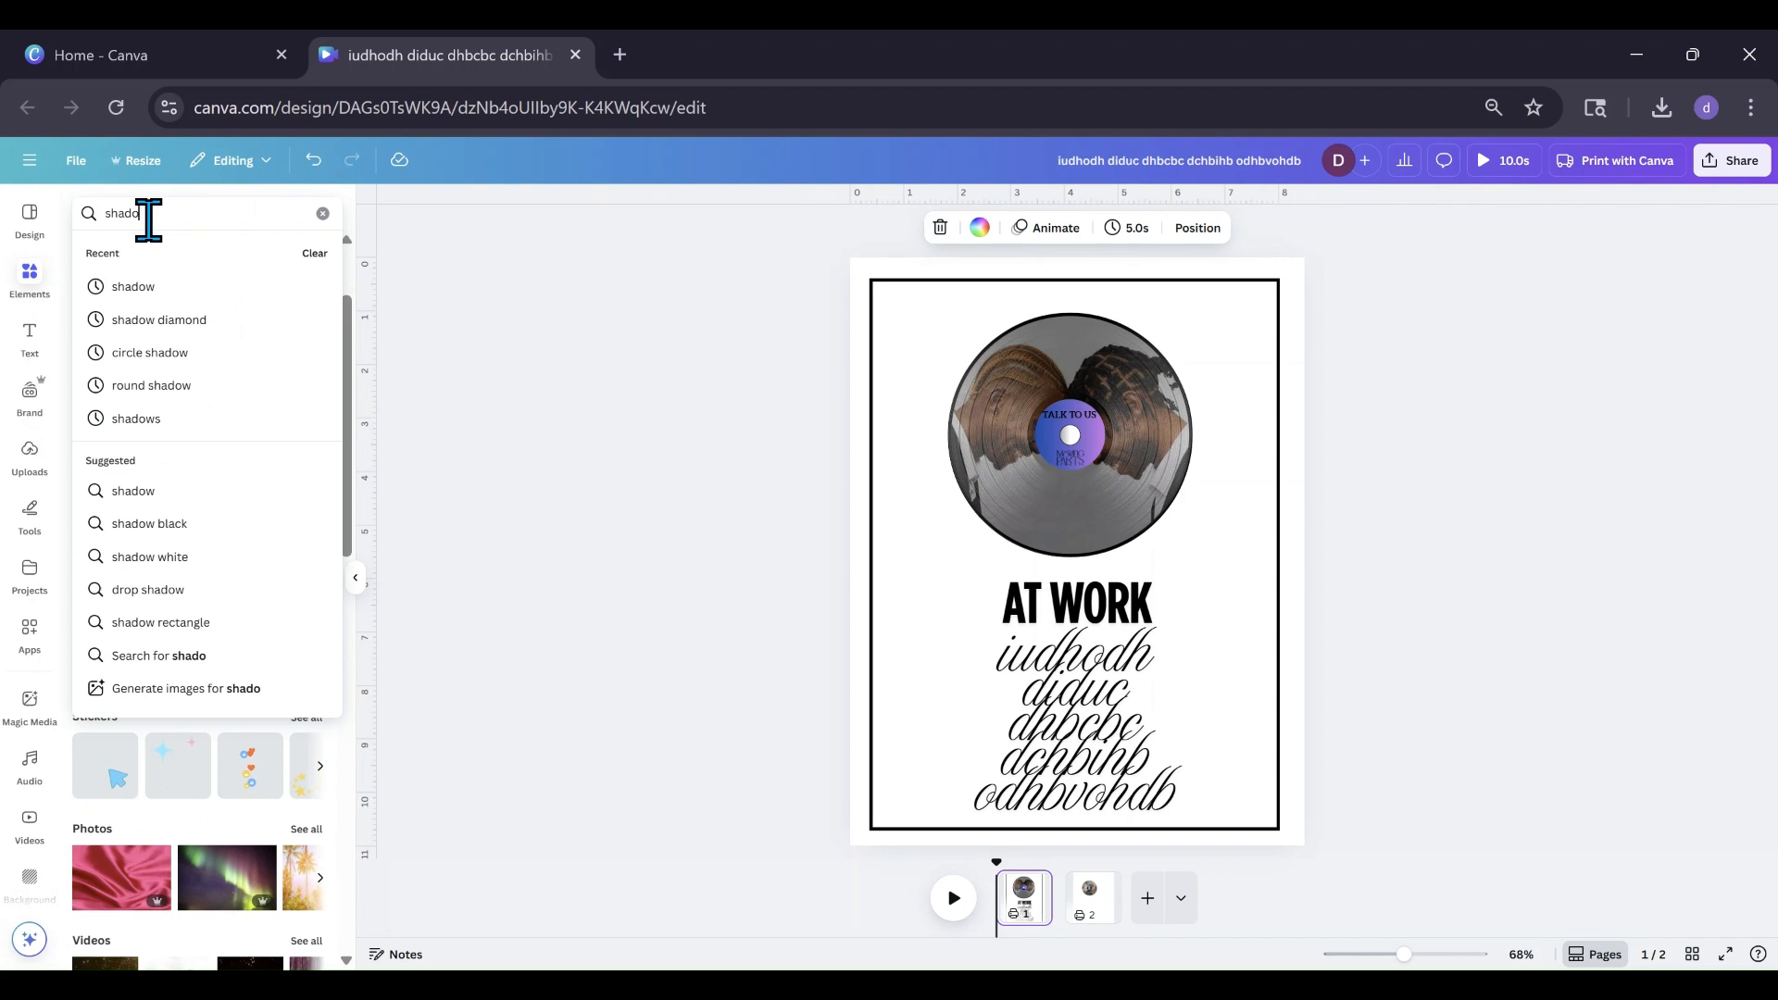
{"action": "type", "text": "w"}
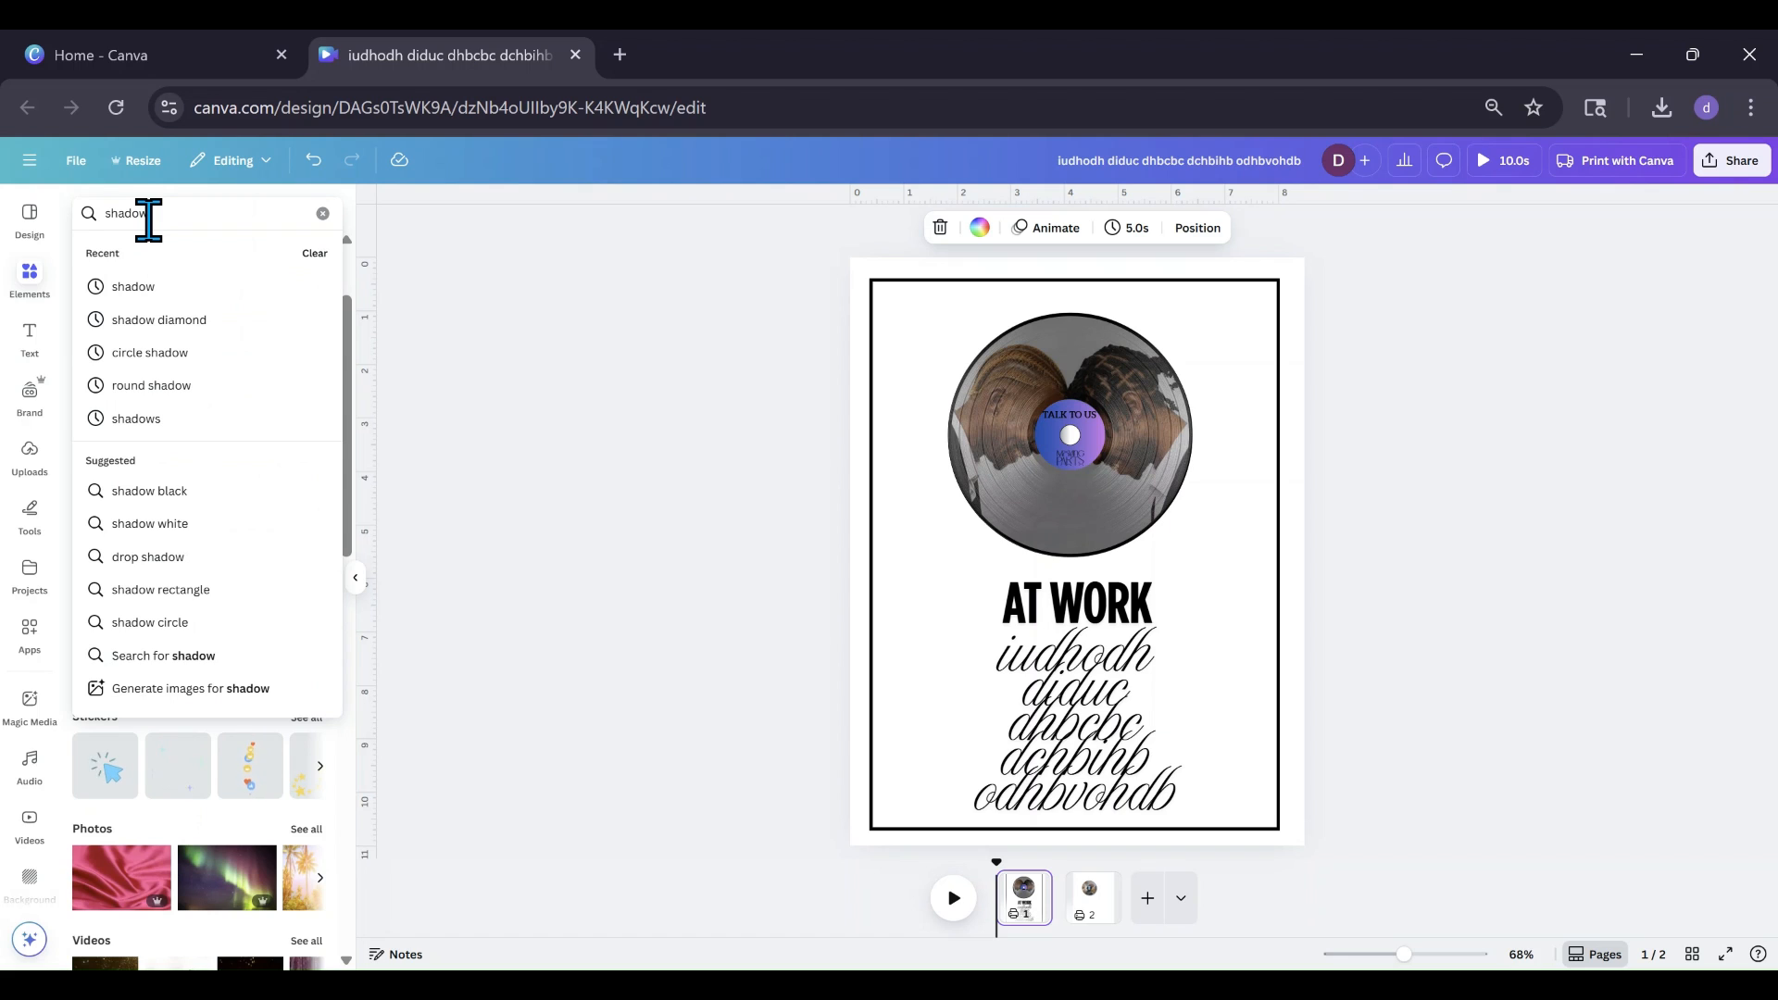
{"action": "type", "text": " circl"}
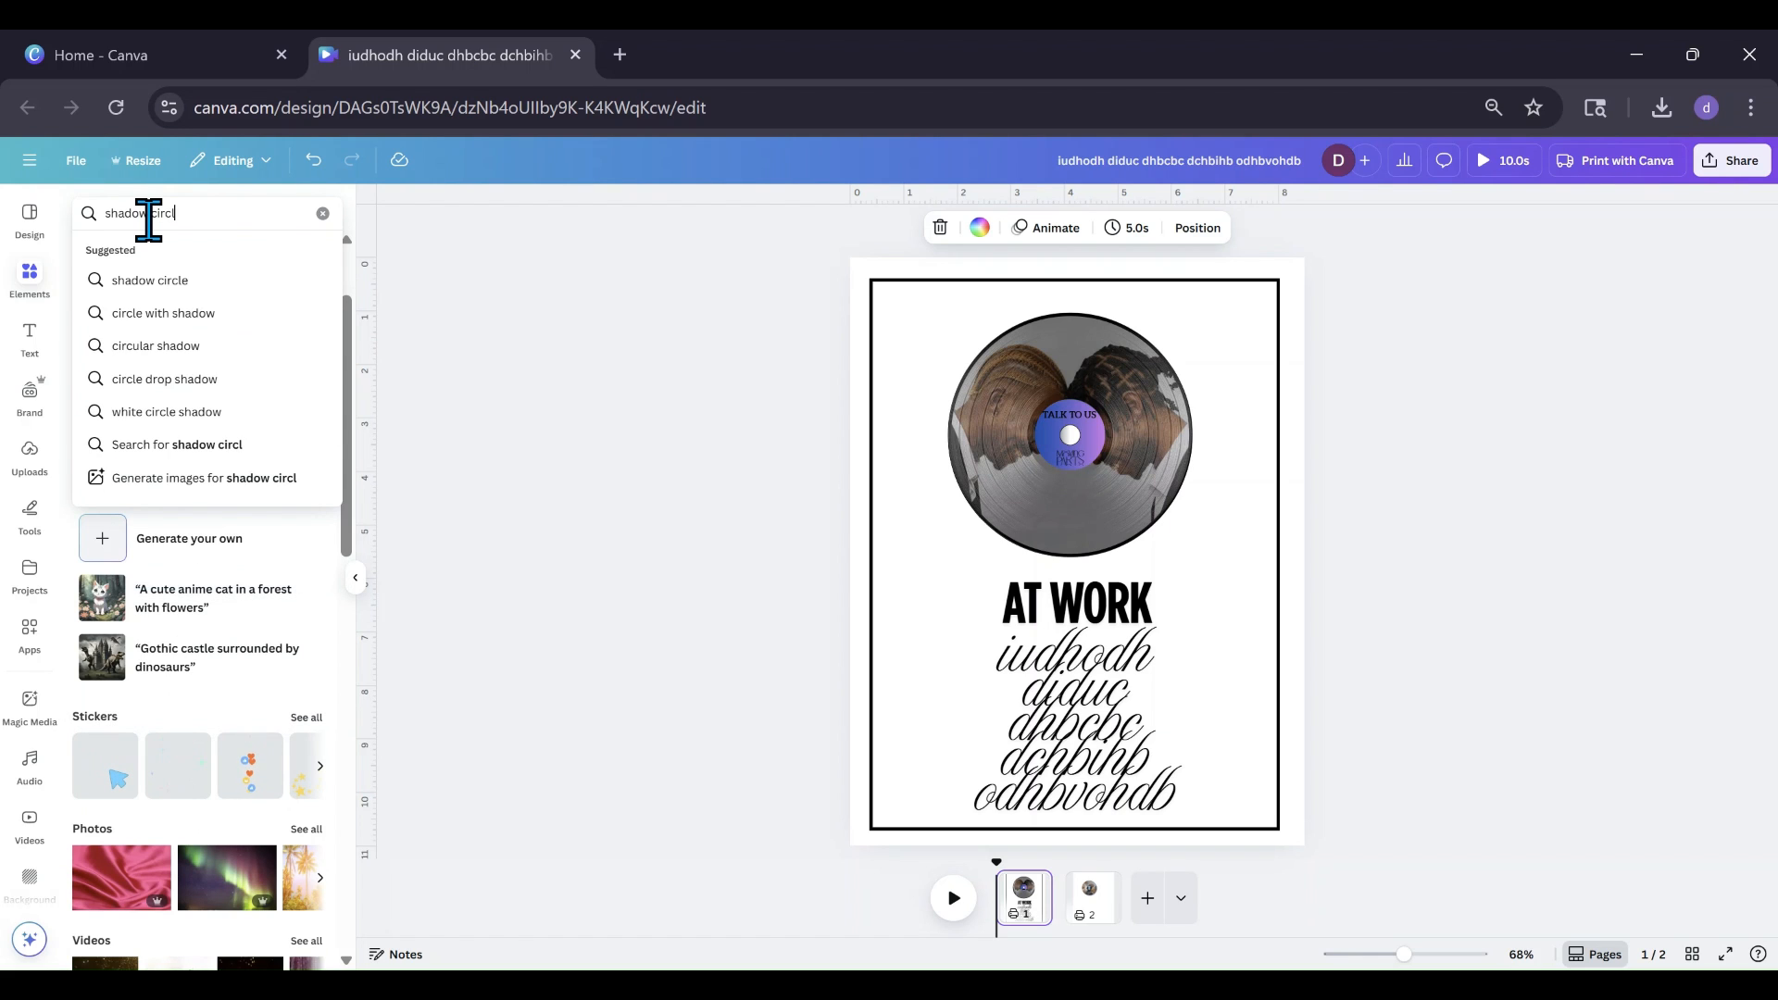
{"action": "type", "text": "e"}
{"action": "key", "text": "Return"}
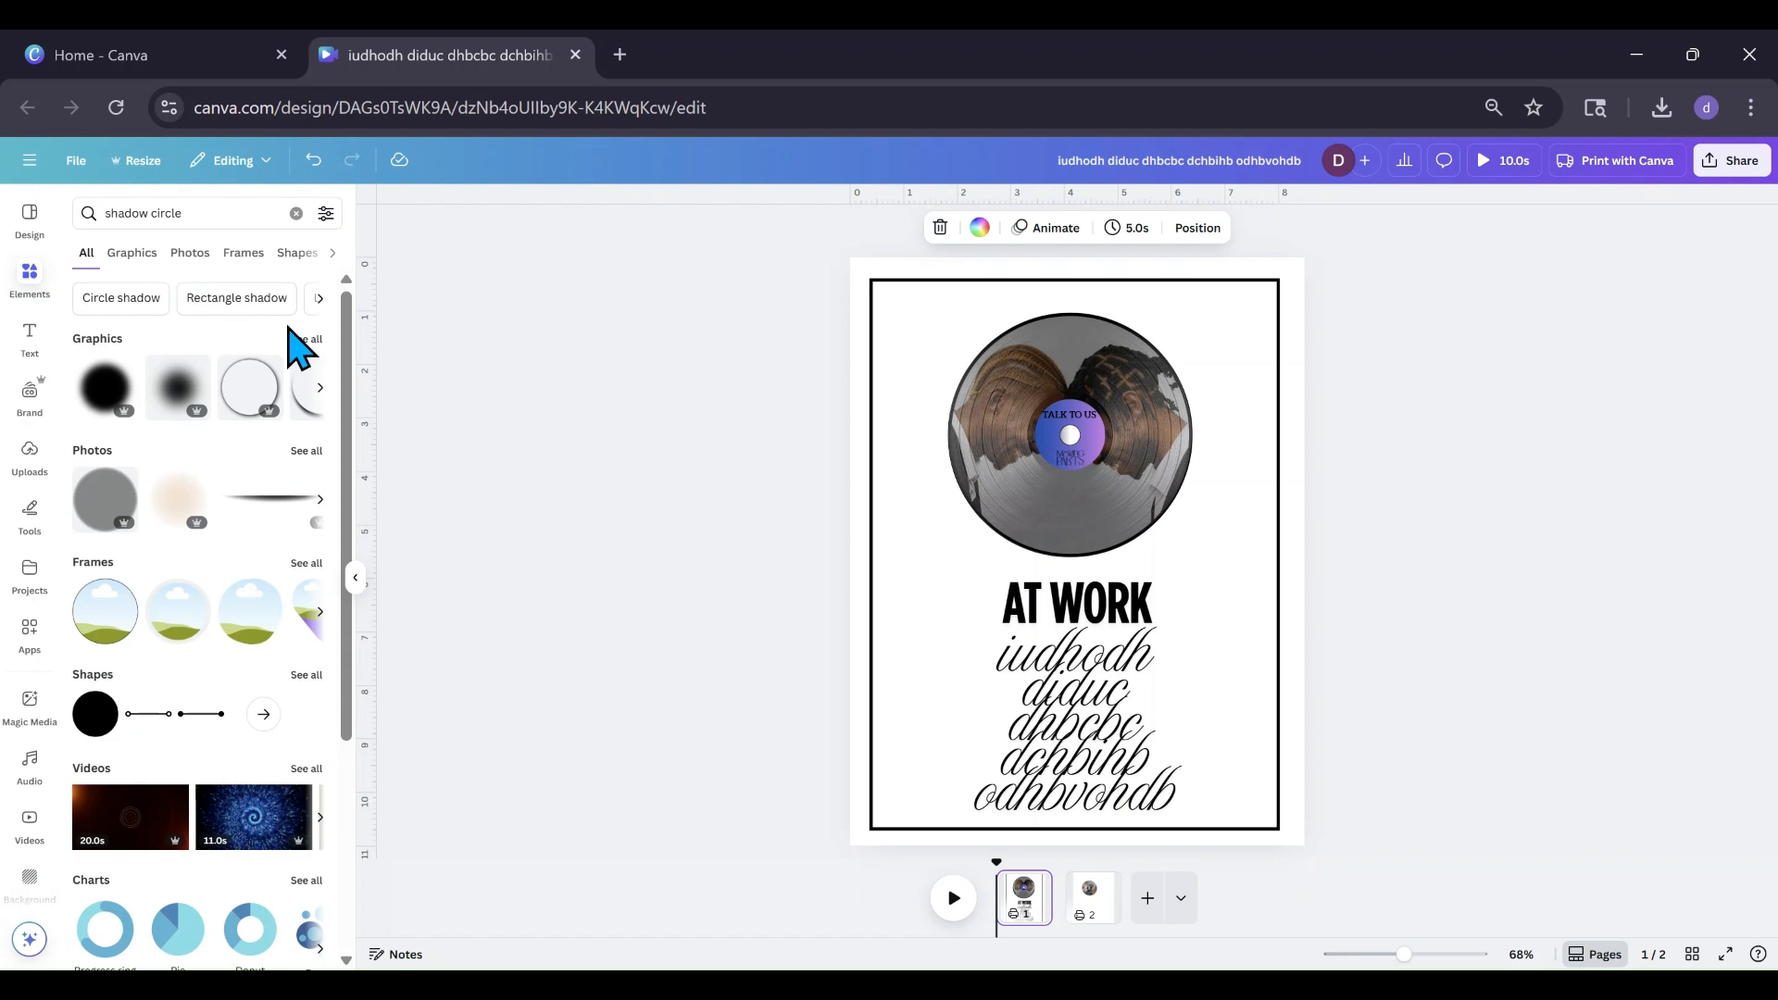
{"action": "left_click", "coordinate": [298, 339]}
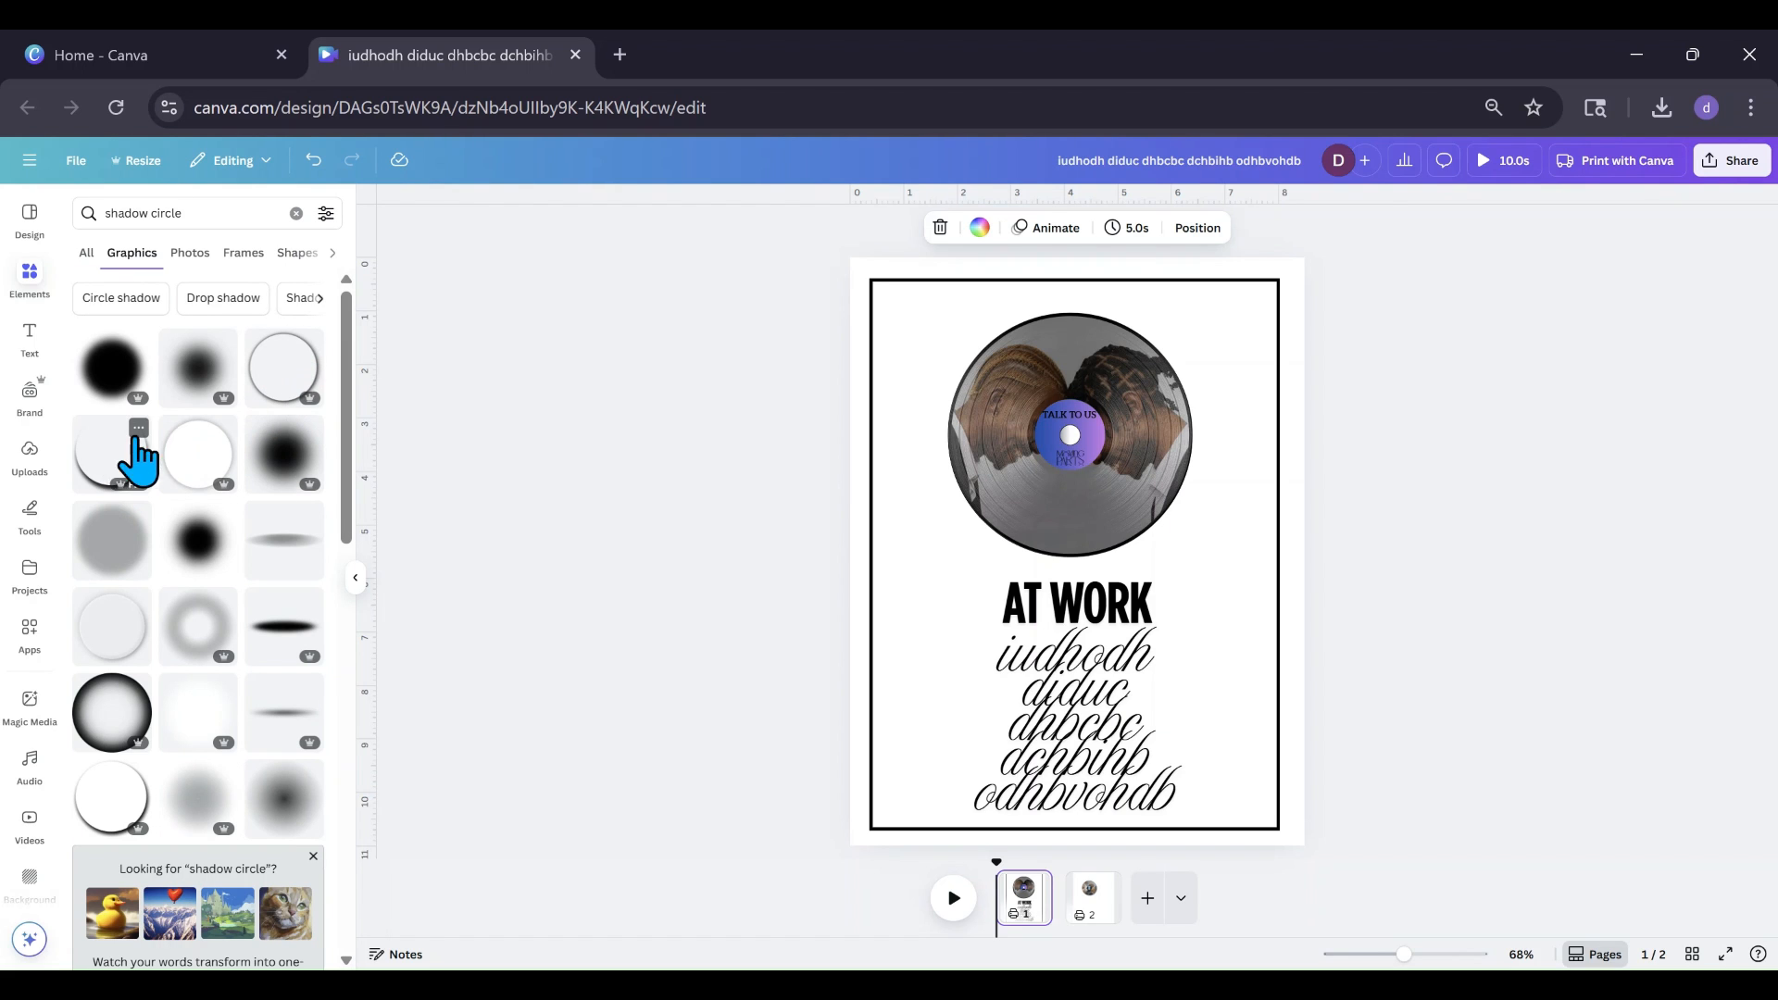
{"action": "left_click", "coordinate": [259, 379]}
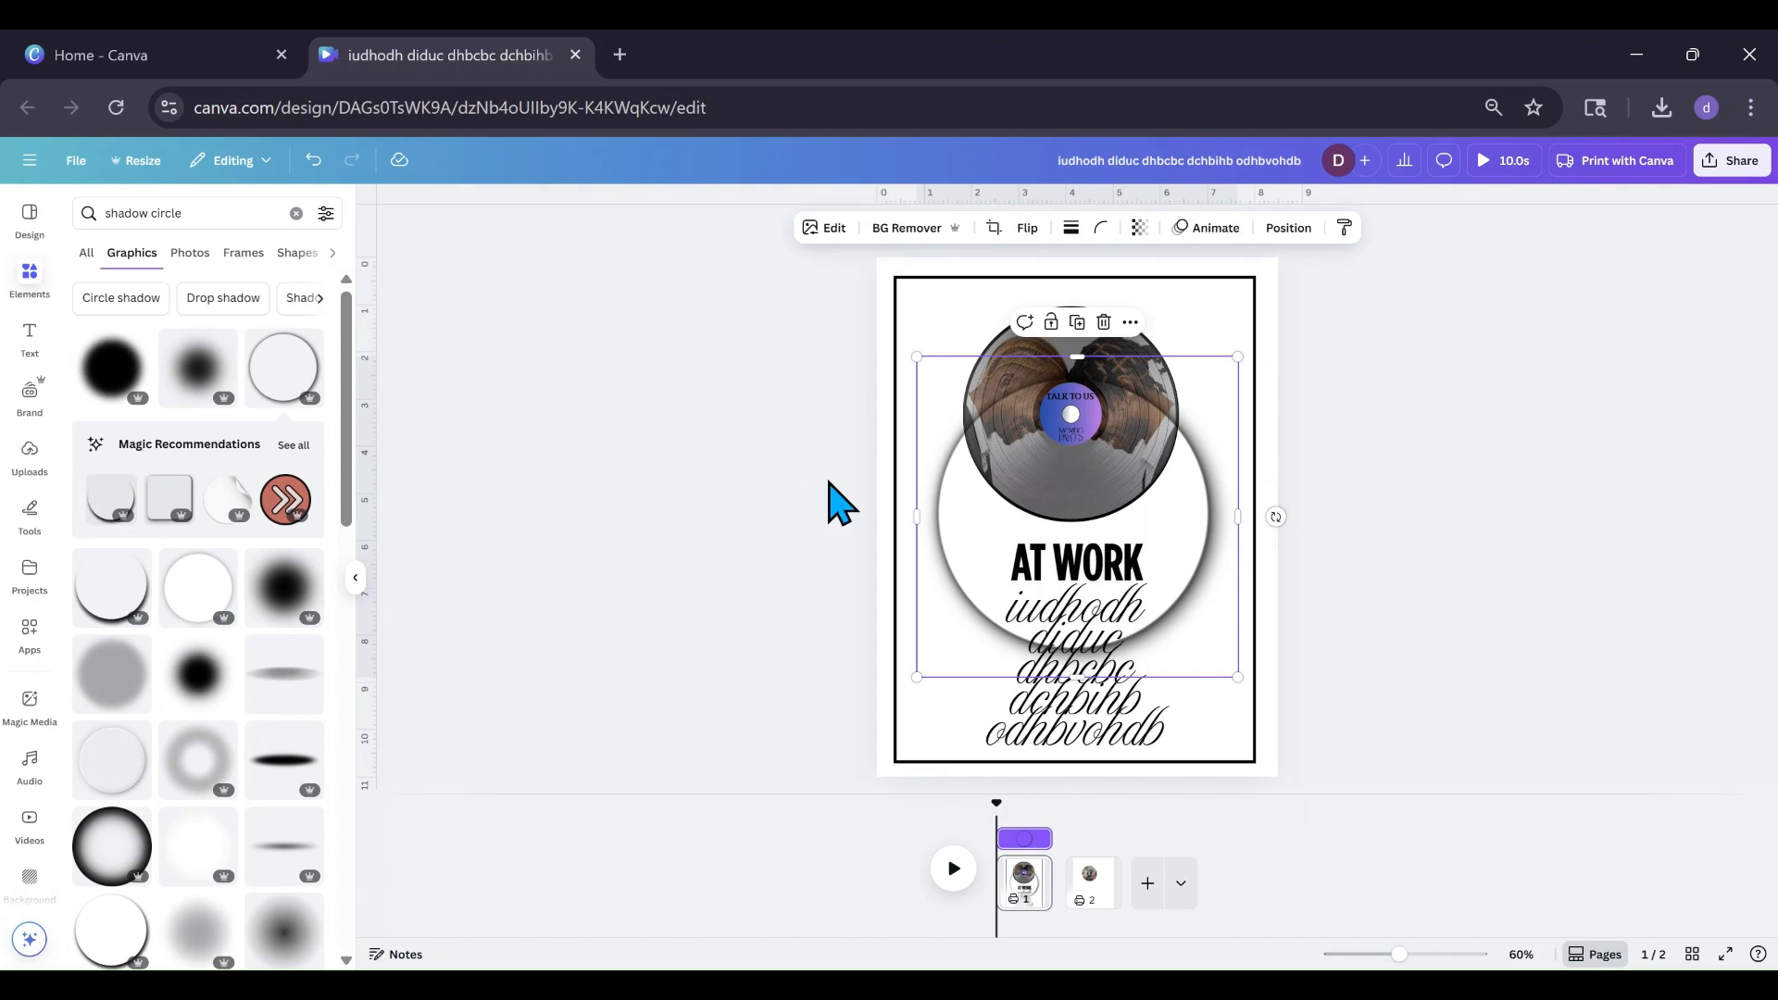
Step: Fit the circle shadow around the vinyl record and move its layer directly beneath the record group
{"action": "left_click", "coordinate": [1023, 567]}
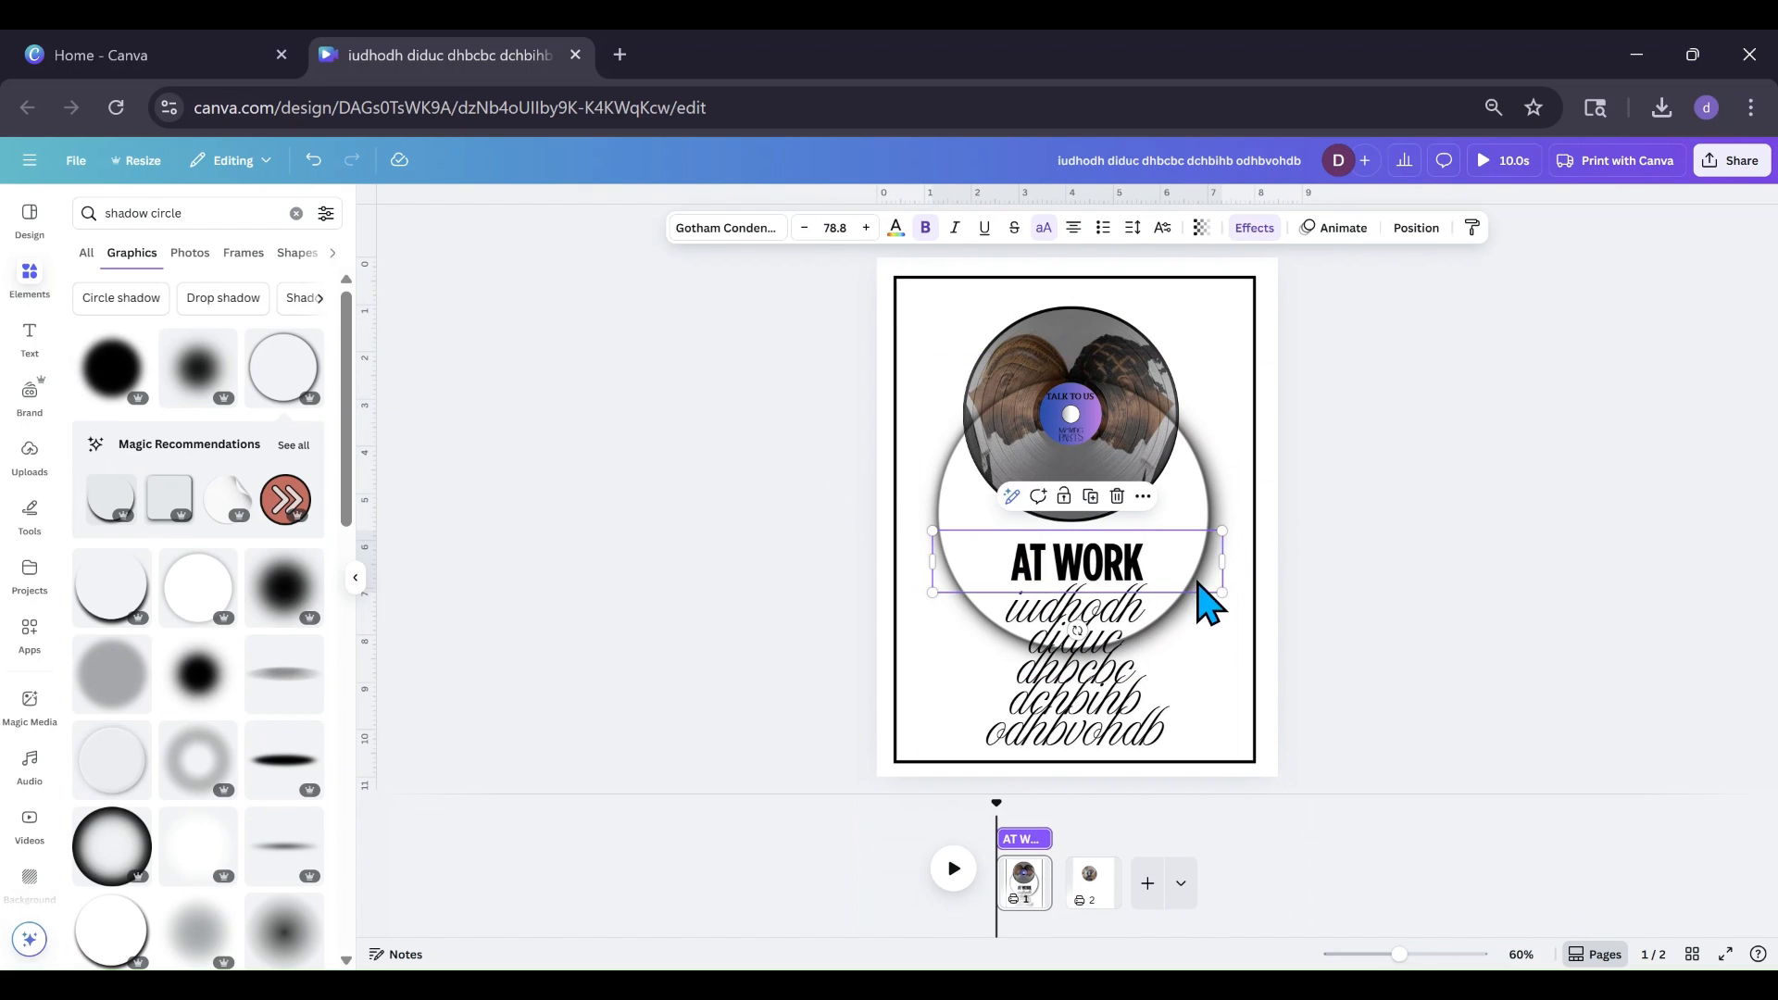
{"action": "left_click_drag", "start_coordinate": [1219, 509], "coordinate": [1211, 414]}
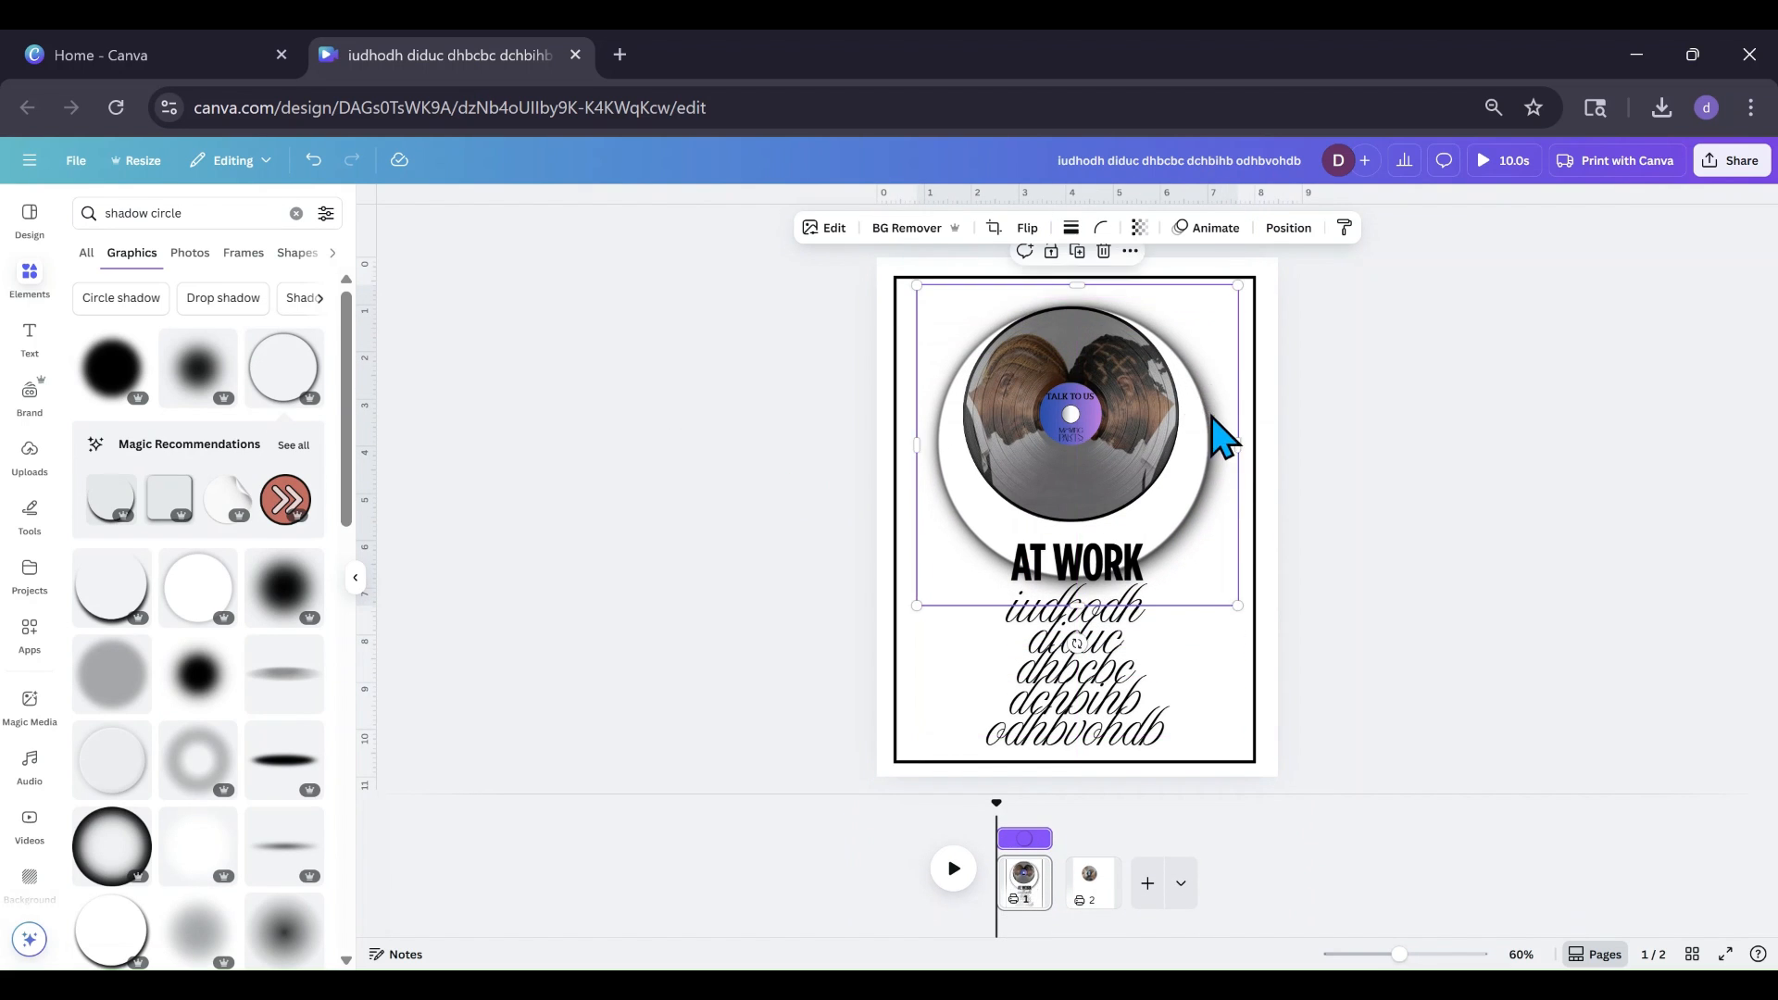
{"action": "left_click_drag", "start_coordinate": [1238, 605], "coordinate": [1204, 553]}
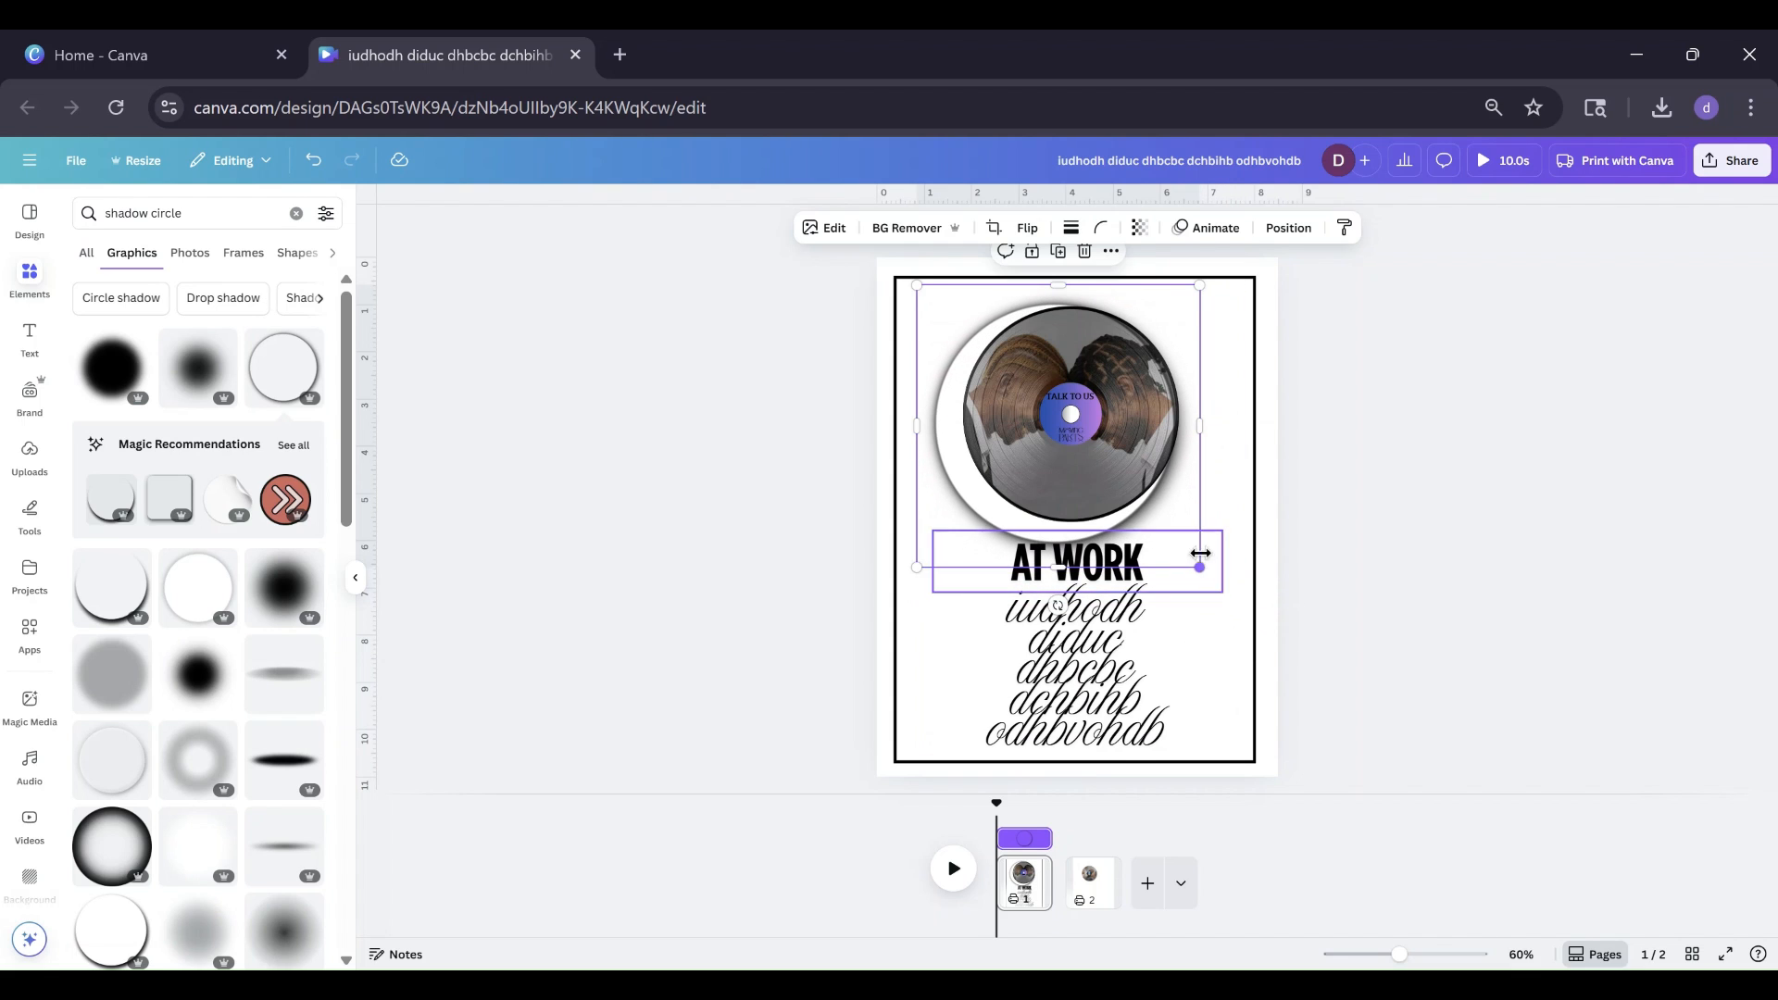
{"action": "left_click_drag", "start_coordinate": [917, 569], "coordinate": [949, 546]}
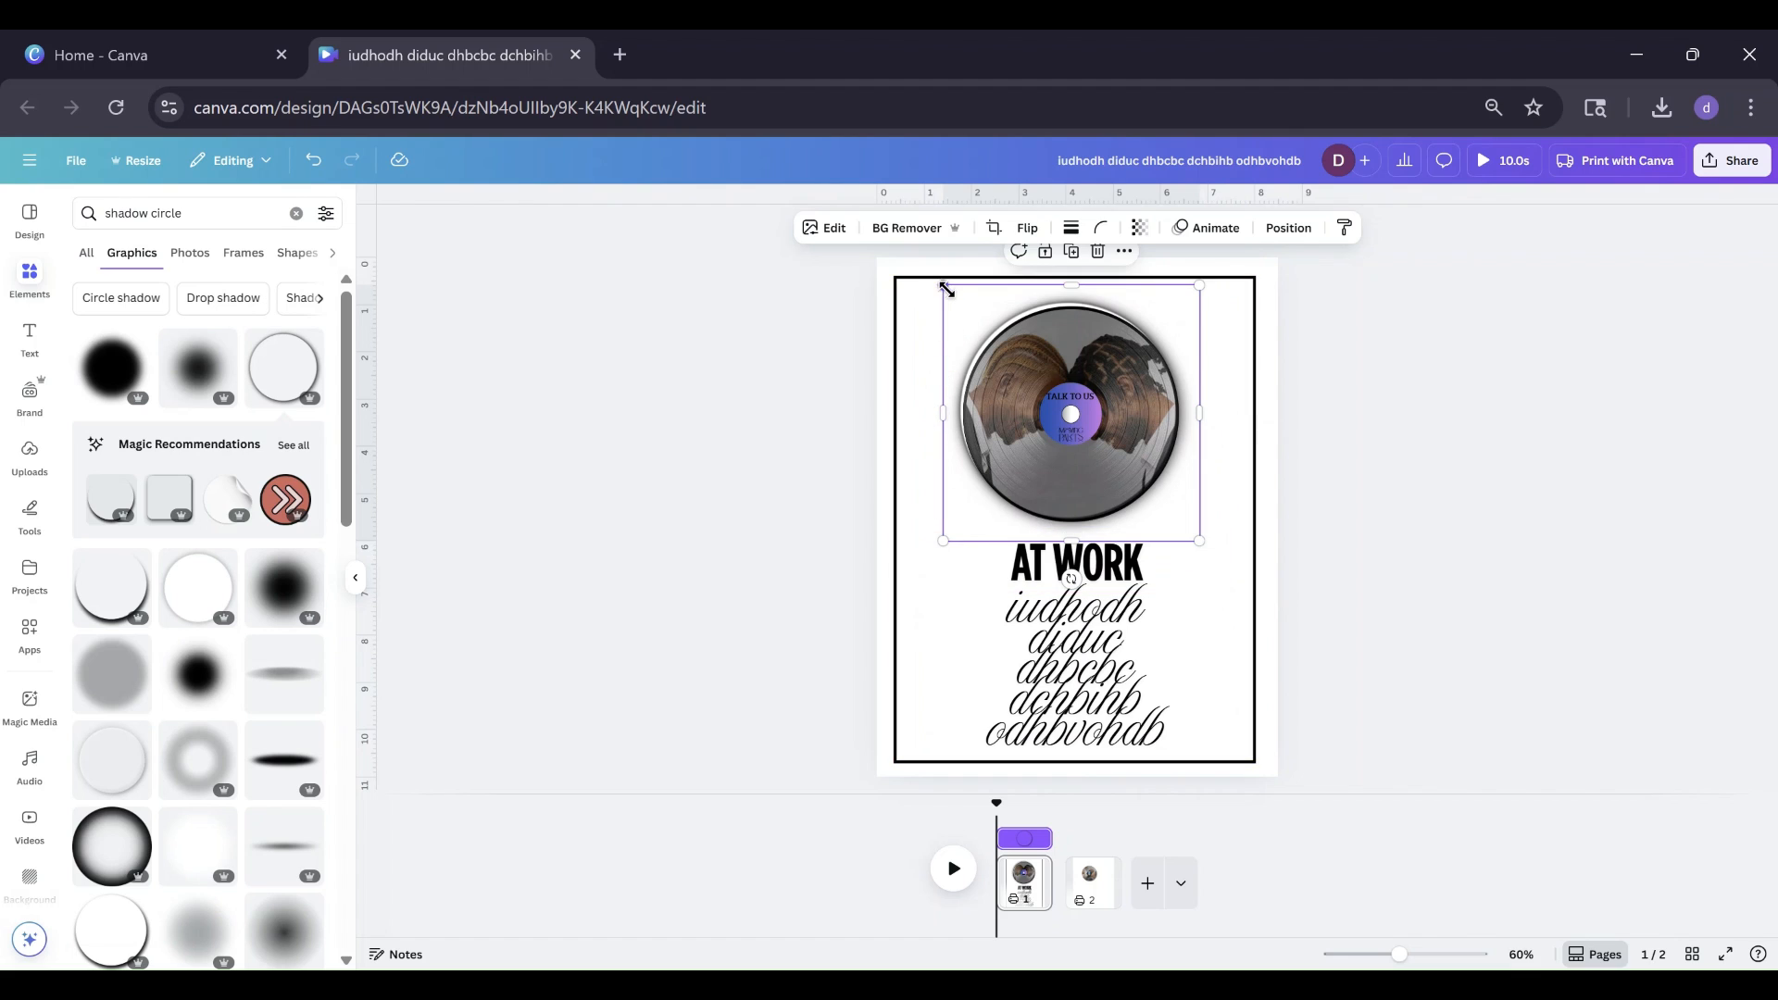
{"action": "left_click", "coordinate": [1288, 227]}
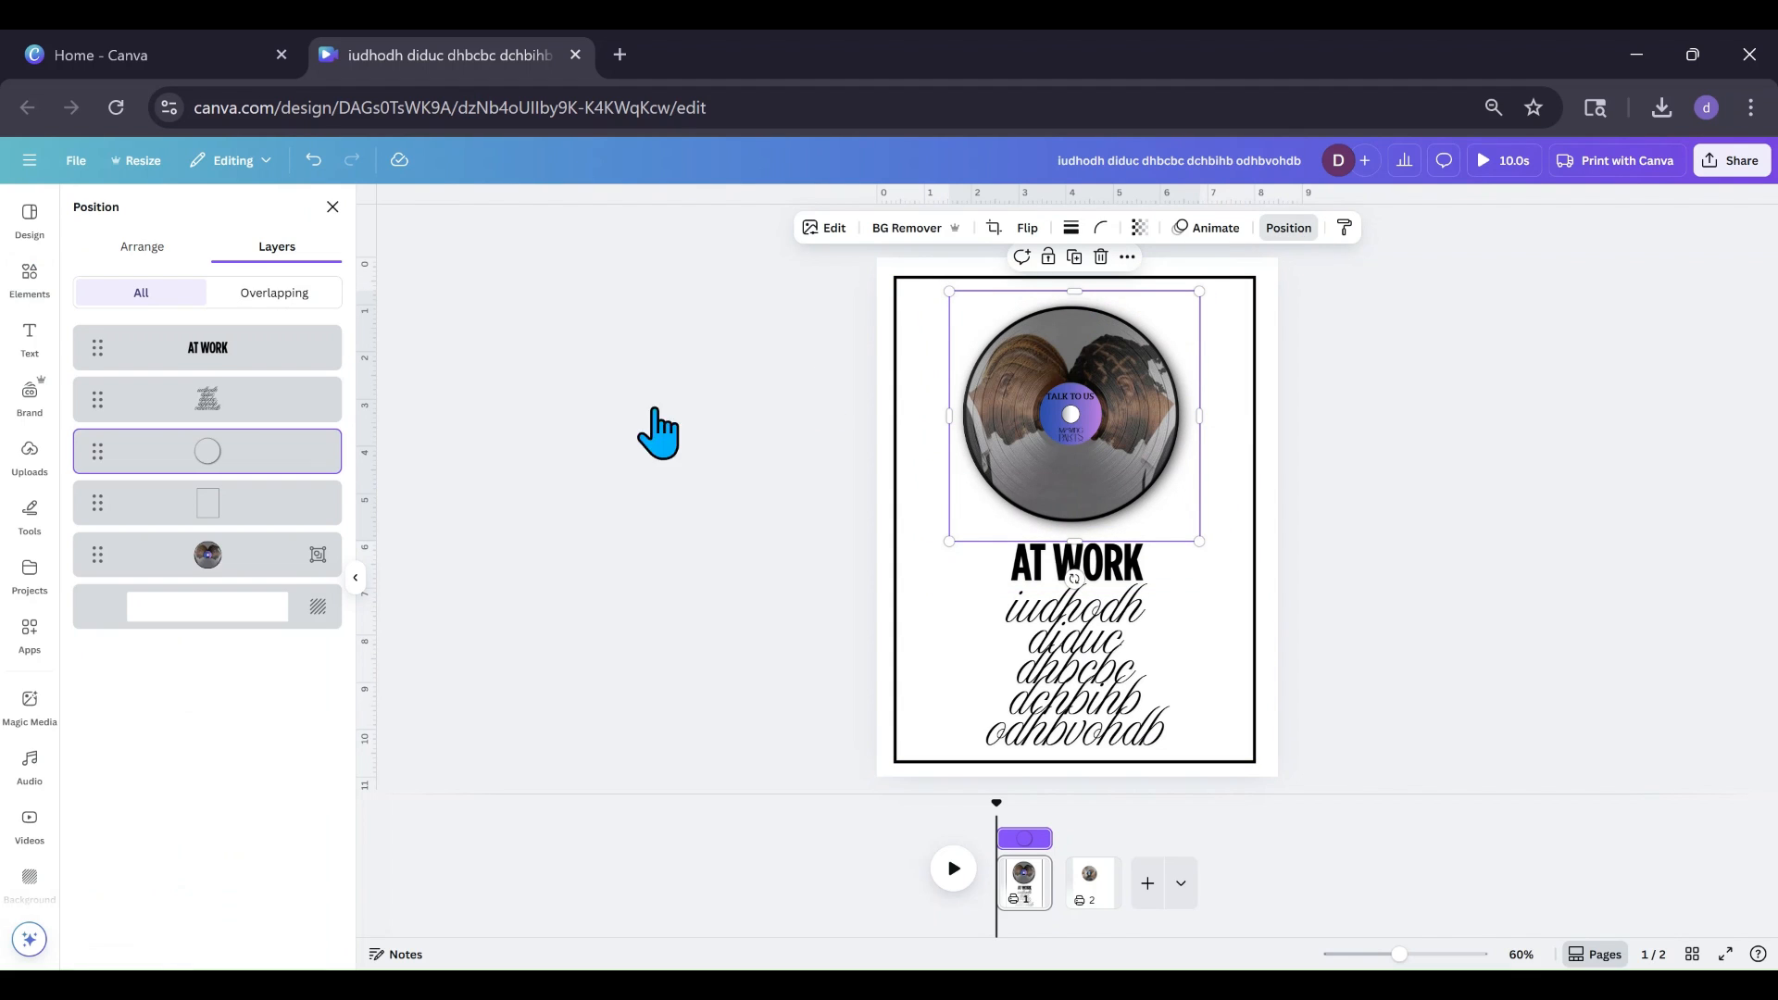
{"action": "left_click_drag", "start_coordinate": [306, 468], "coordinate": [297, 582]}
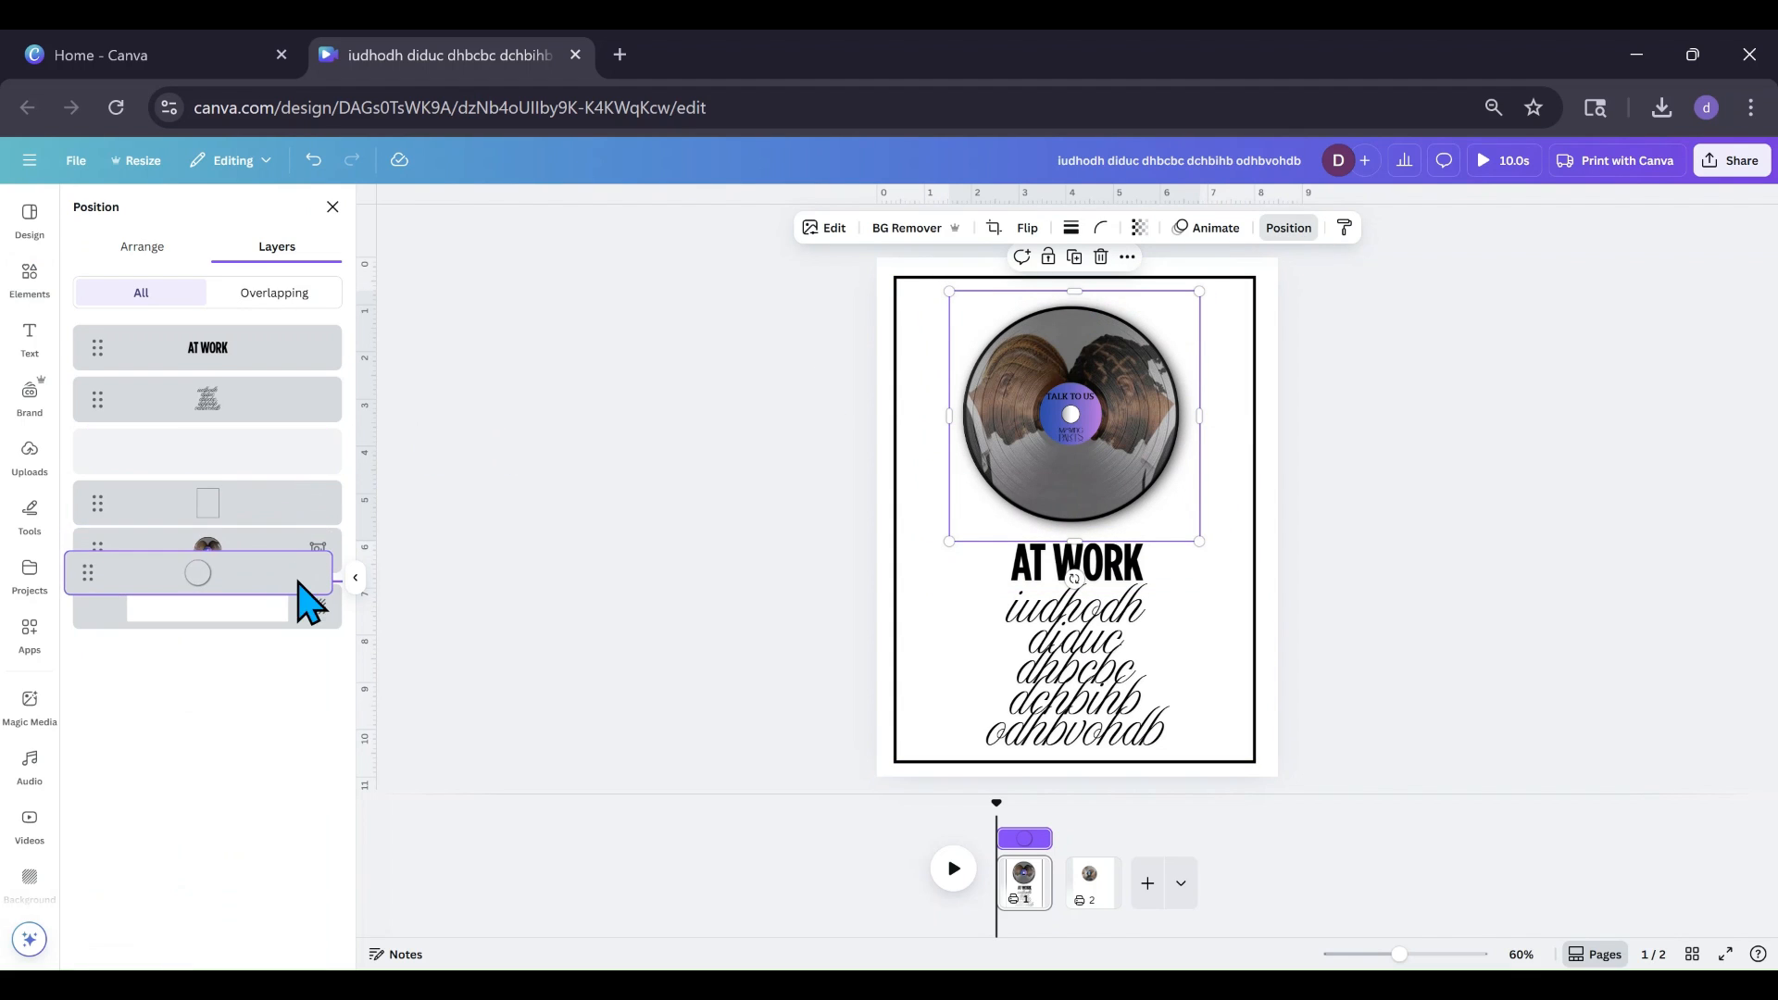
Step: Duplicate the finished poster page
{"action": "left_click", "coordinate": [726, 581]}
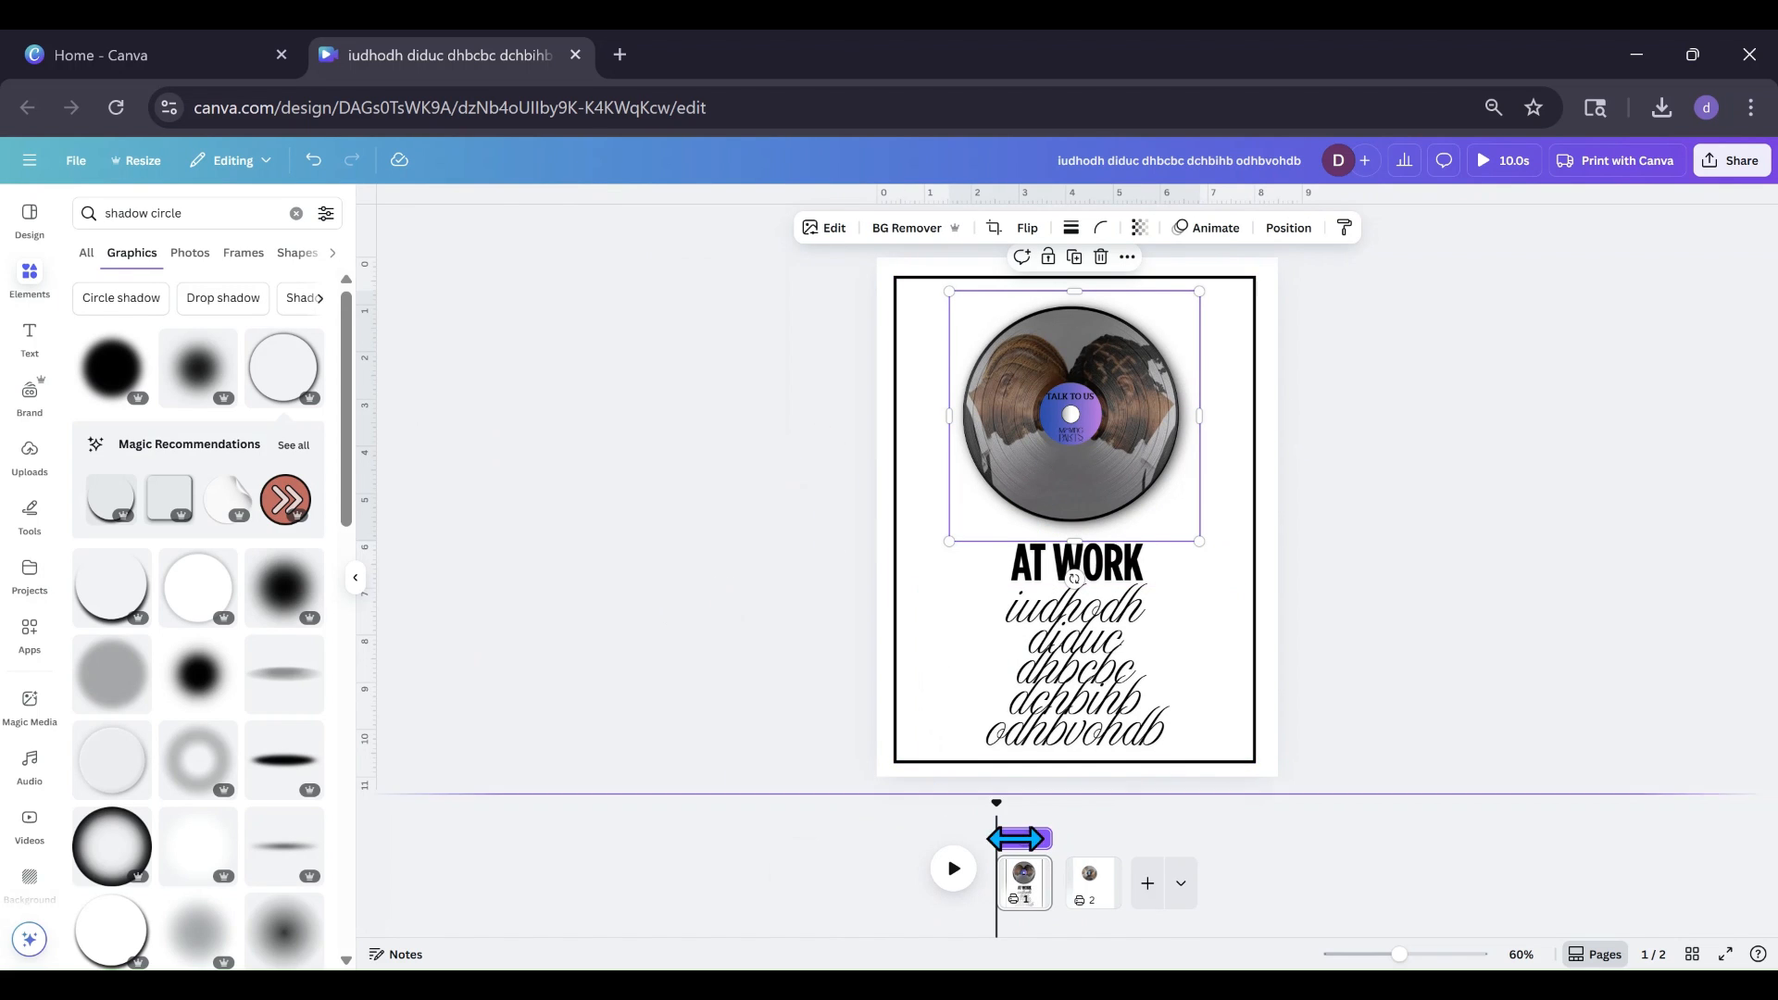
{"action": "left_click", "coordinate": [1026, 887]}
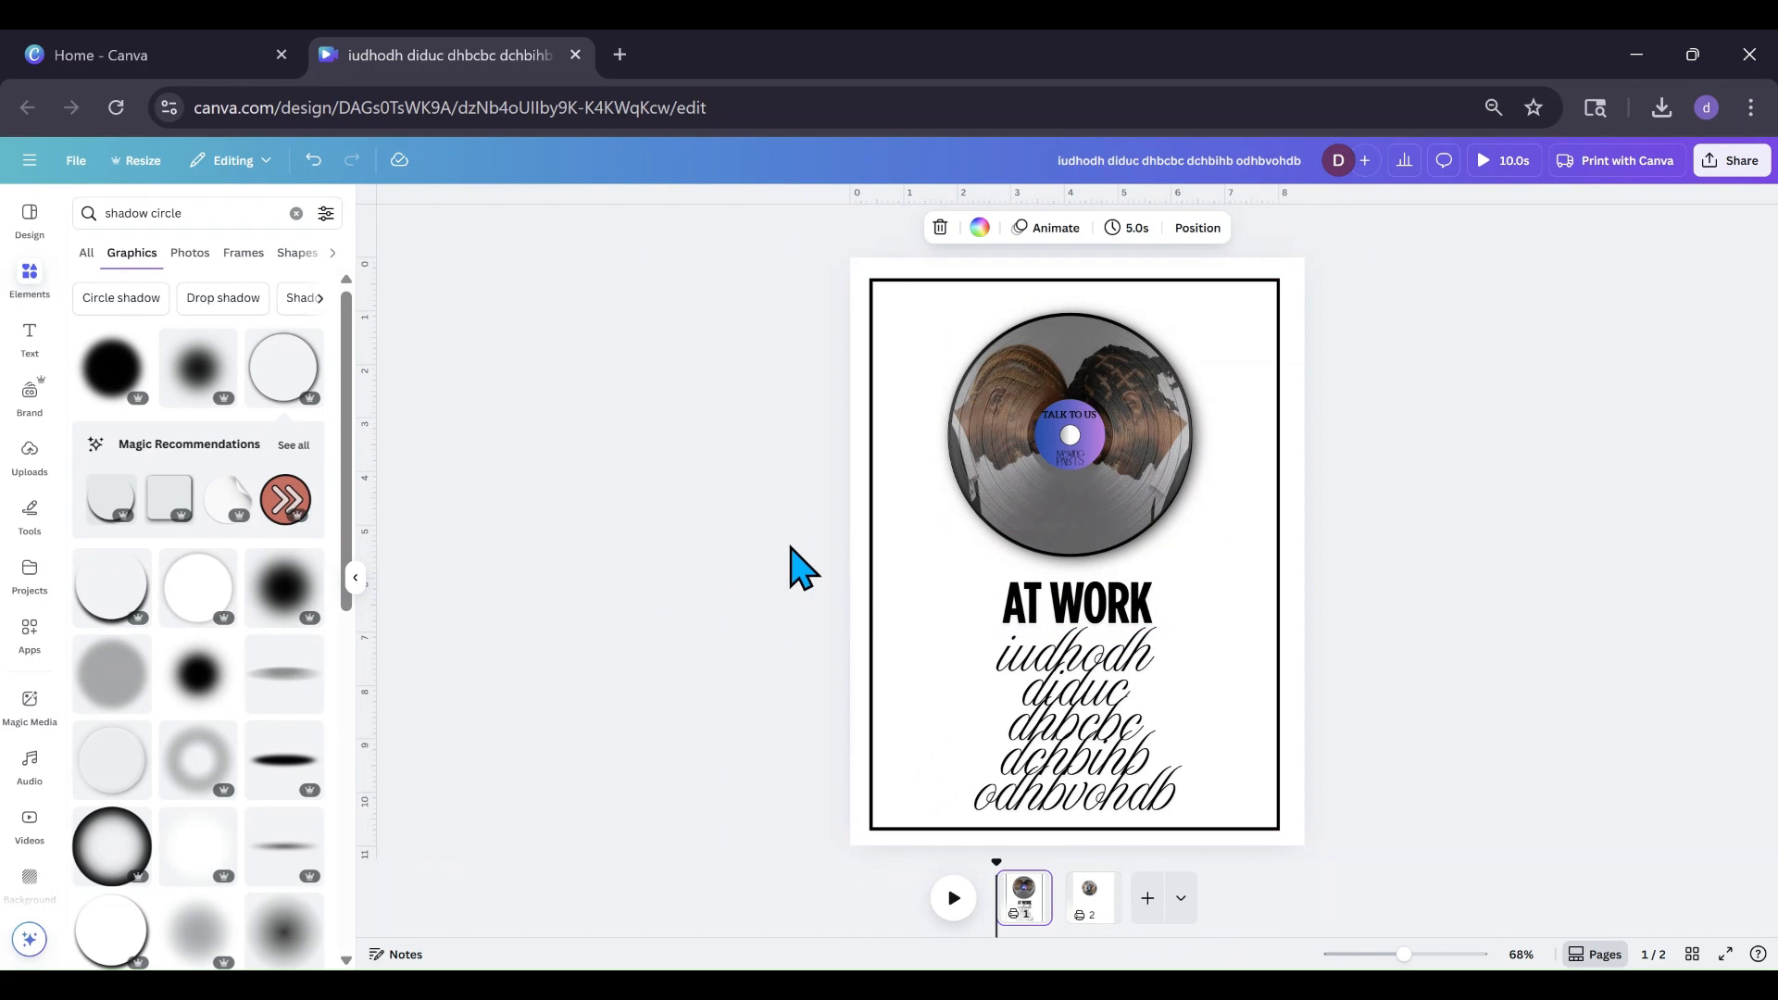
{"action": "left_click", "coordinate": [355, 578]}
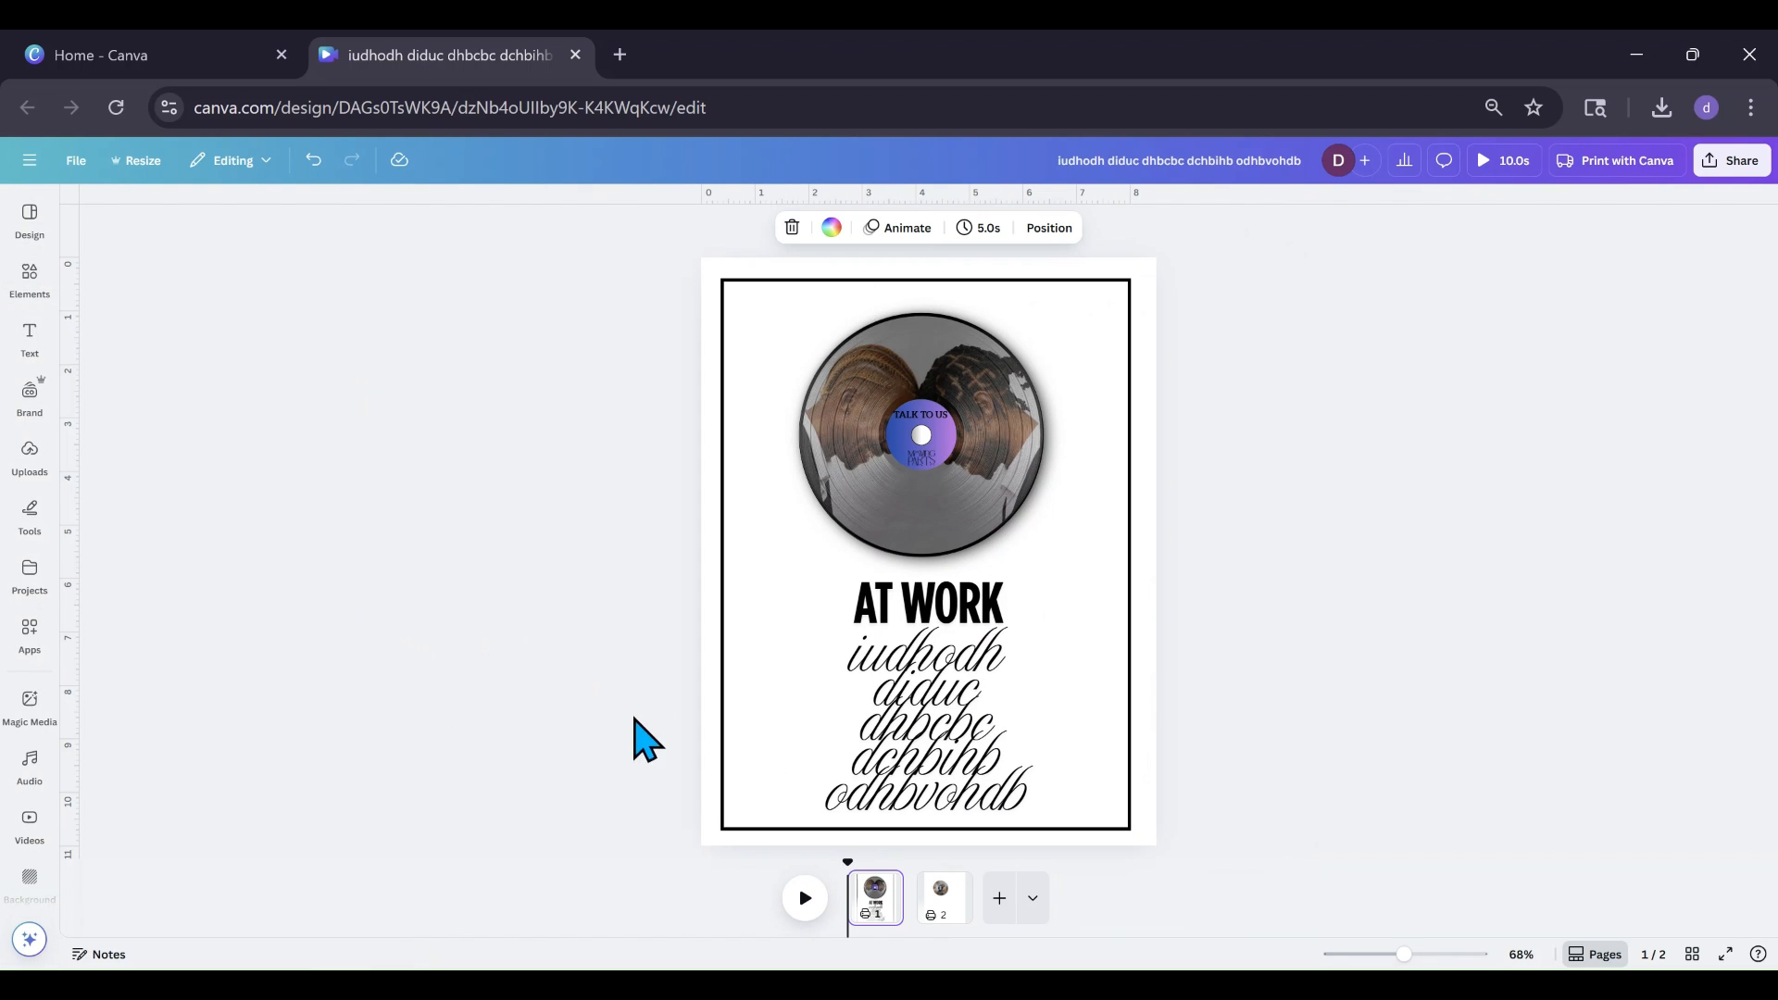
{"action": "right_click", "coordinate": [875, 896]}
{"action": "left_click", "coordinate": [944, 583]}
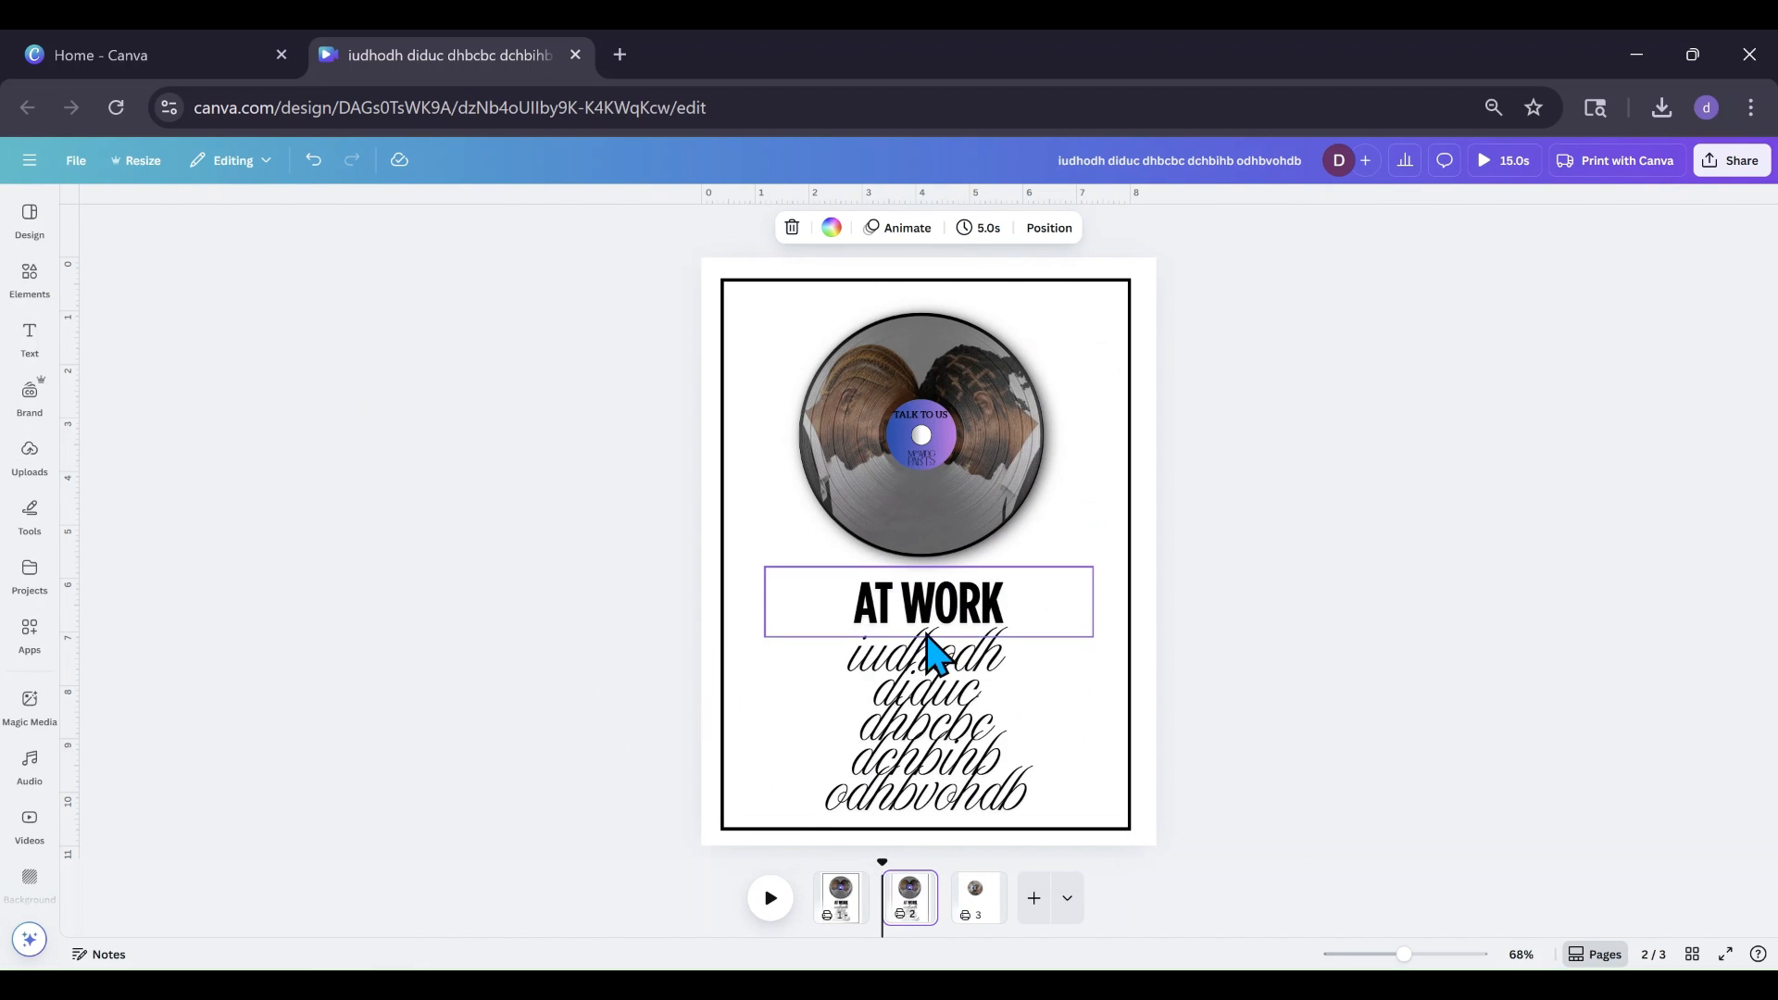
Step: On the duplicated page, move the vinyl record group to the front of the layer order and ungroup it
{"action": "left_click", "coordinate": [802, 383]}
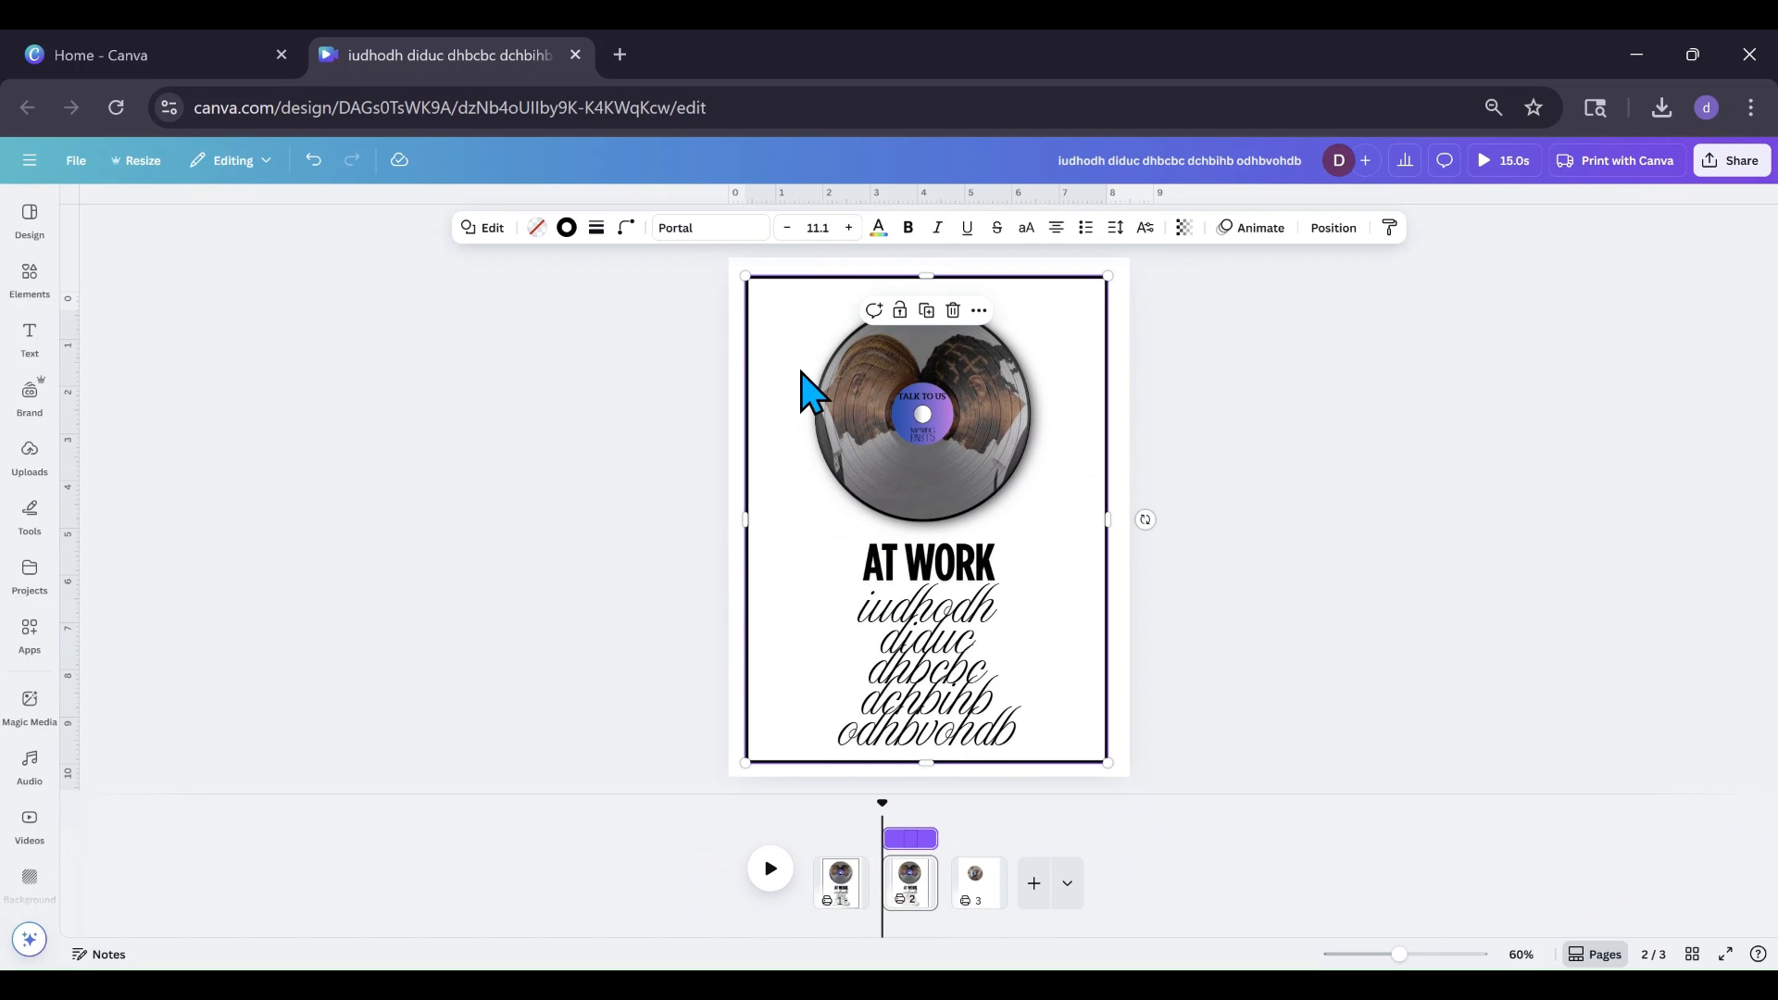
{"action": "left_click", "coordinate": [1333, 228]}
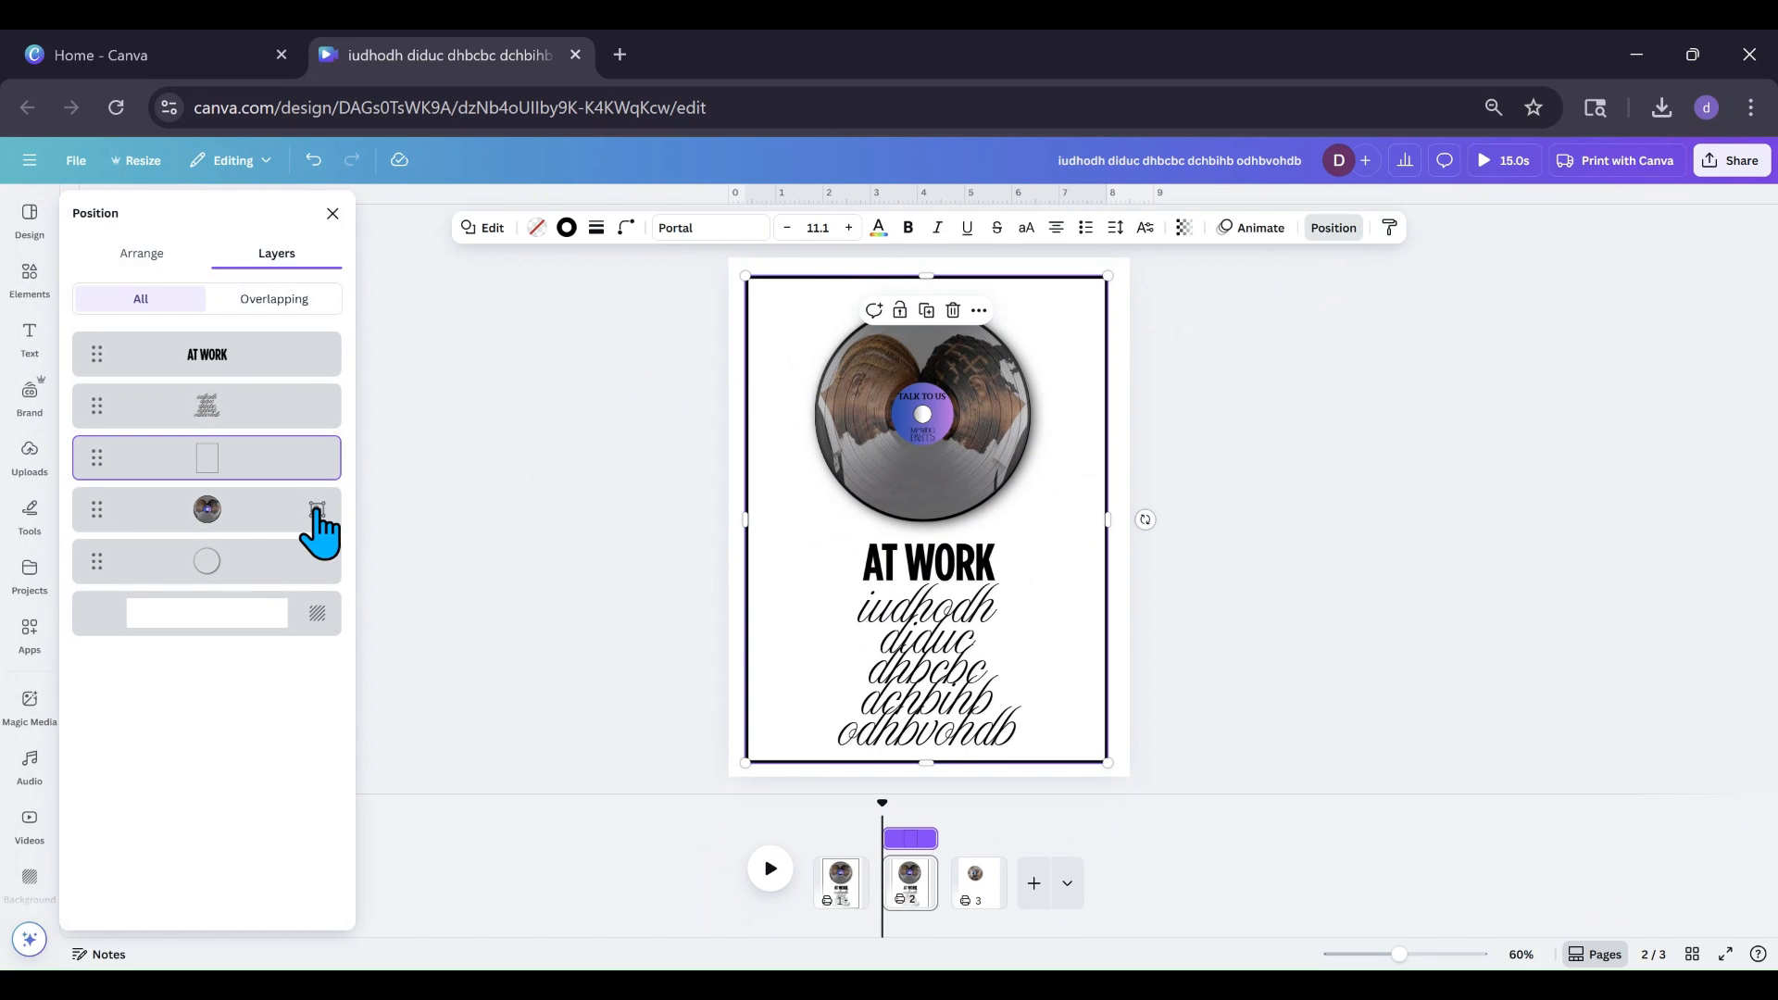
{"action": "left_click_drag", "start_coordinate": [273, 546], "coordinate": [261, 368]}
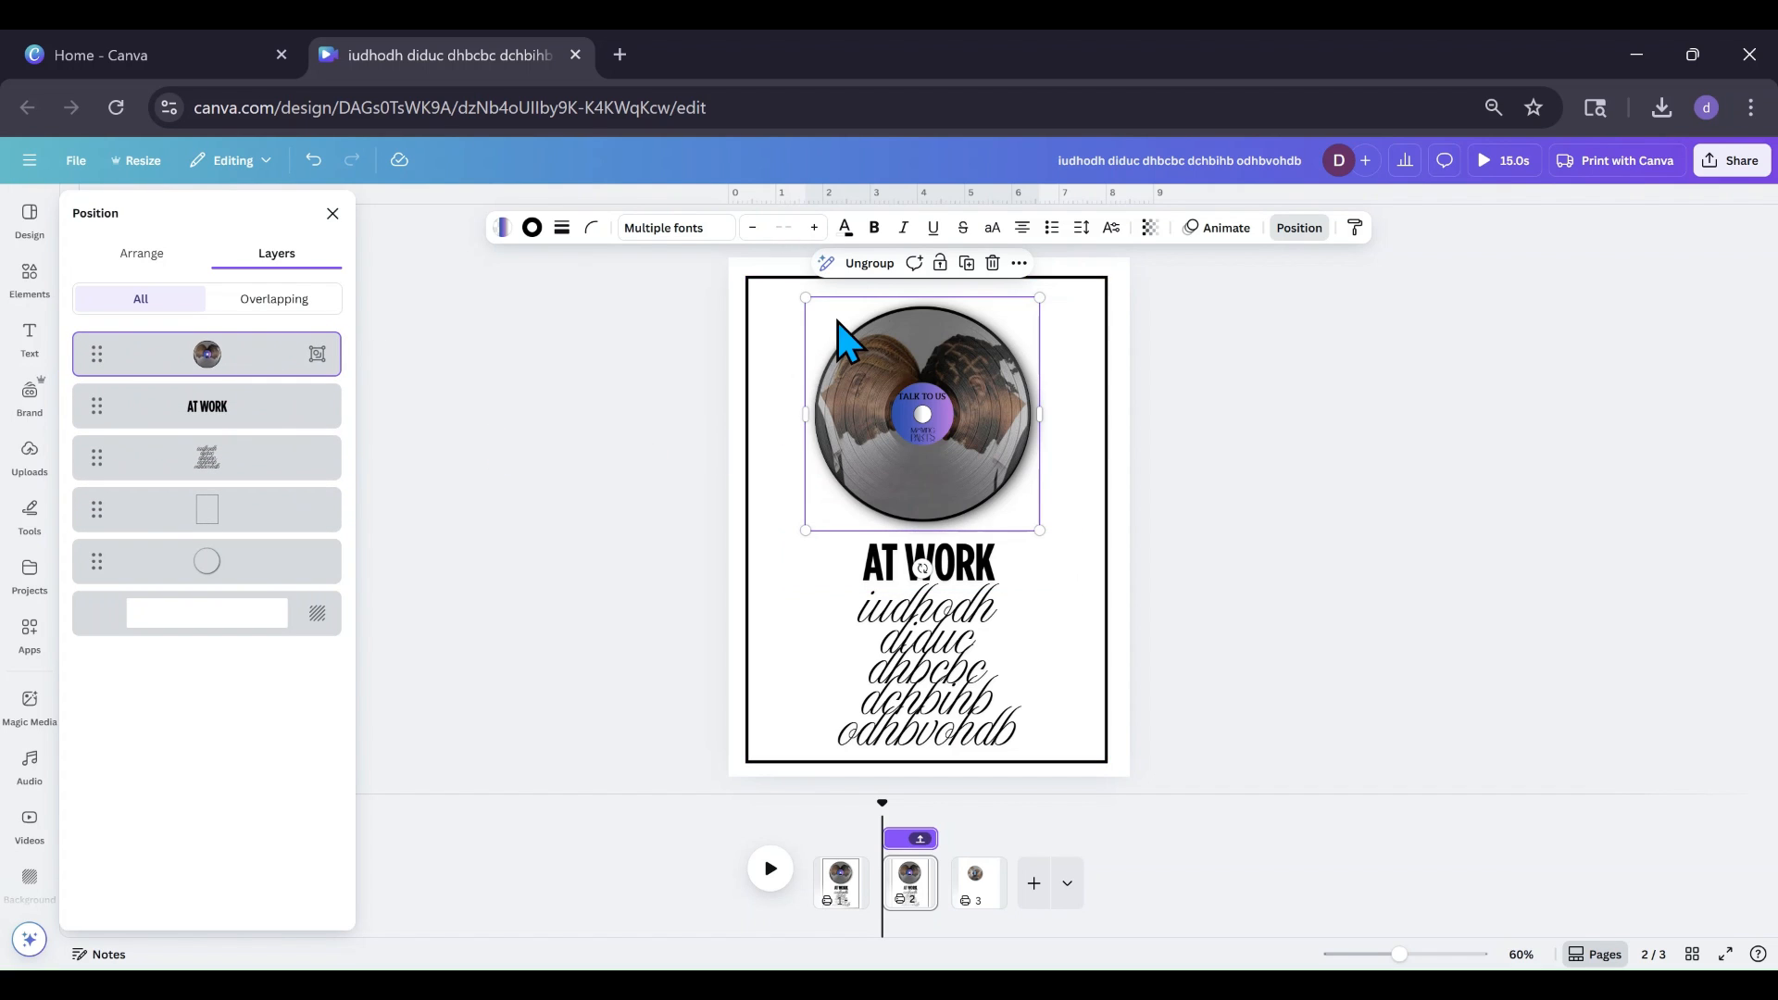
{"action": "left_click", "coordinate": [870, 264]}
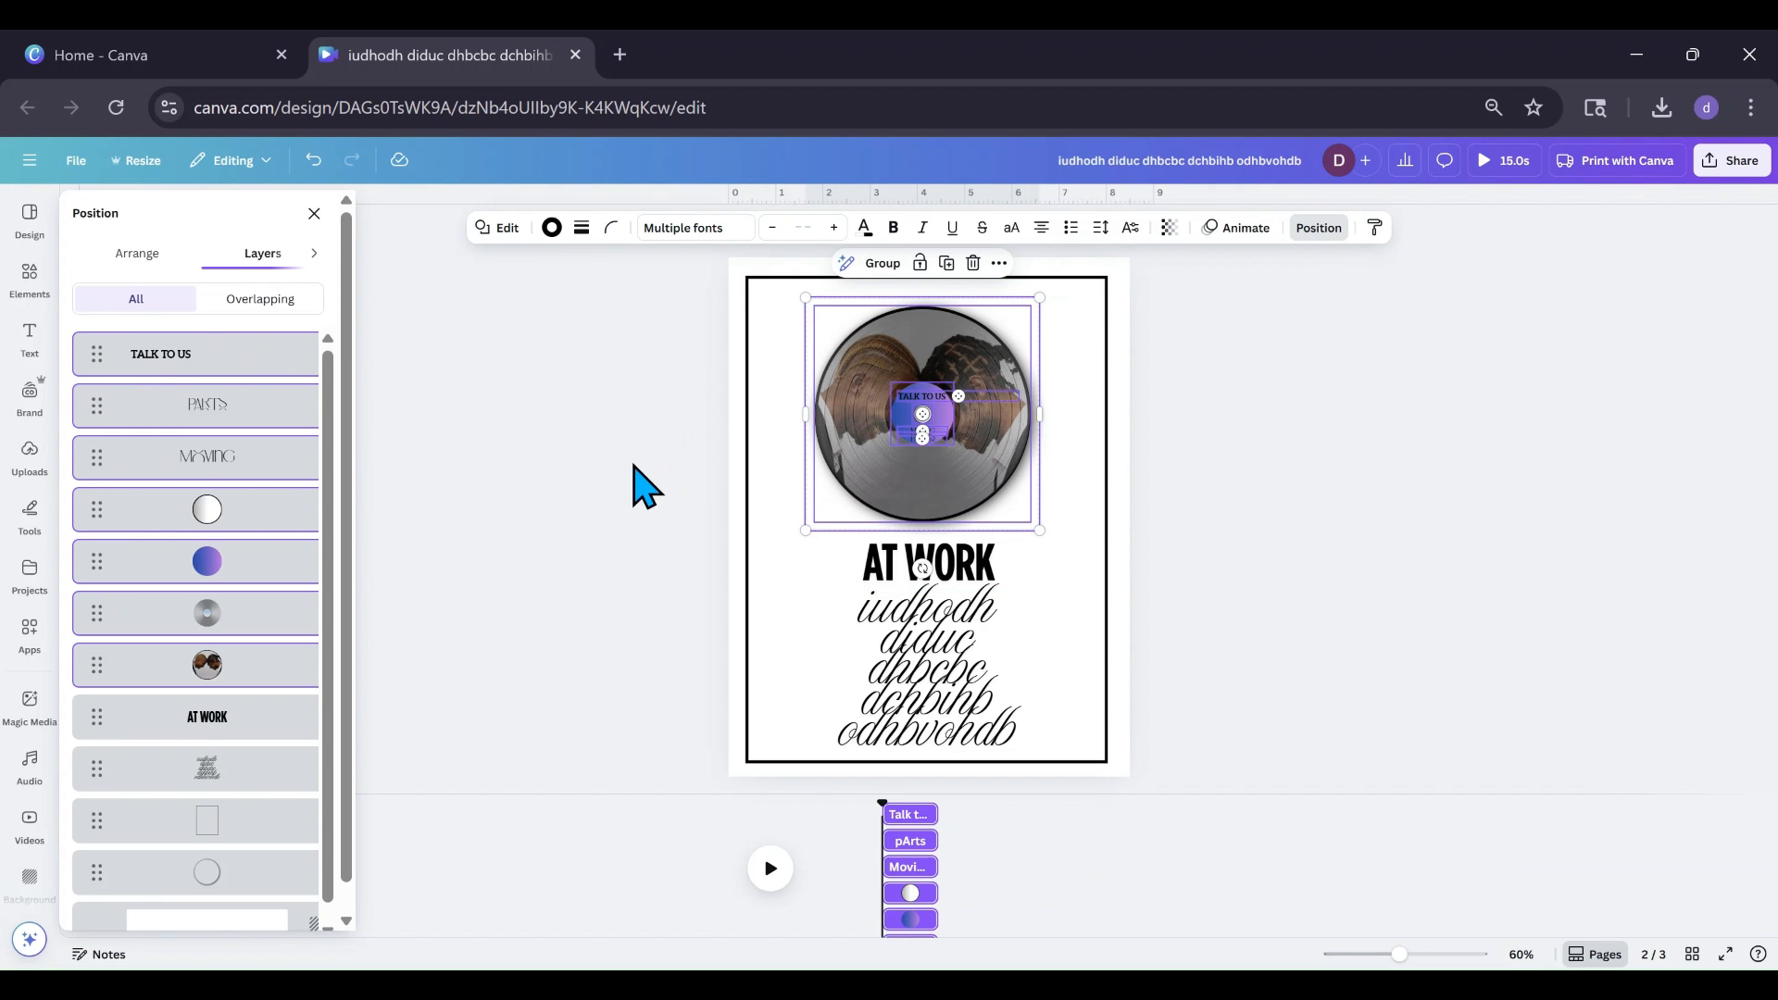
{"action": "left_click", "coordinate": [657, 545]}
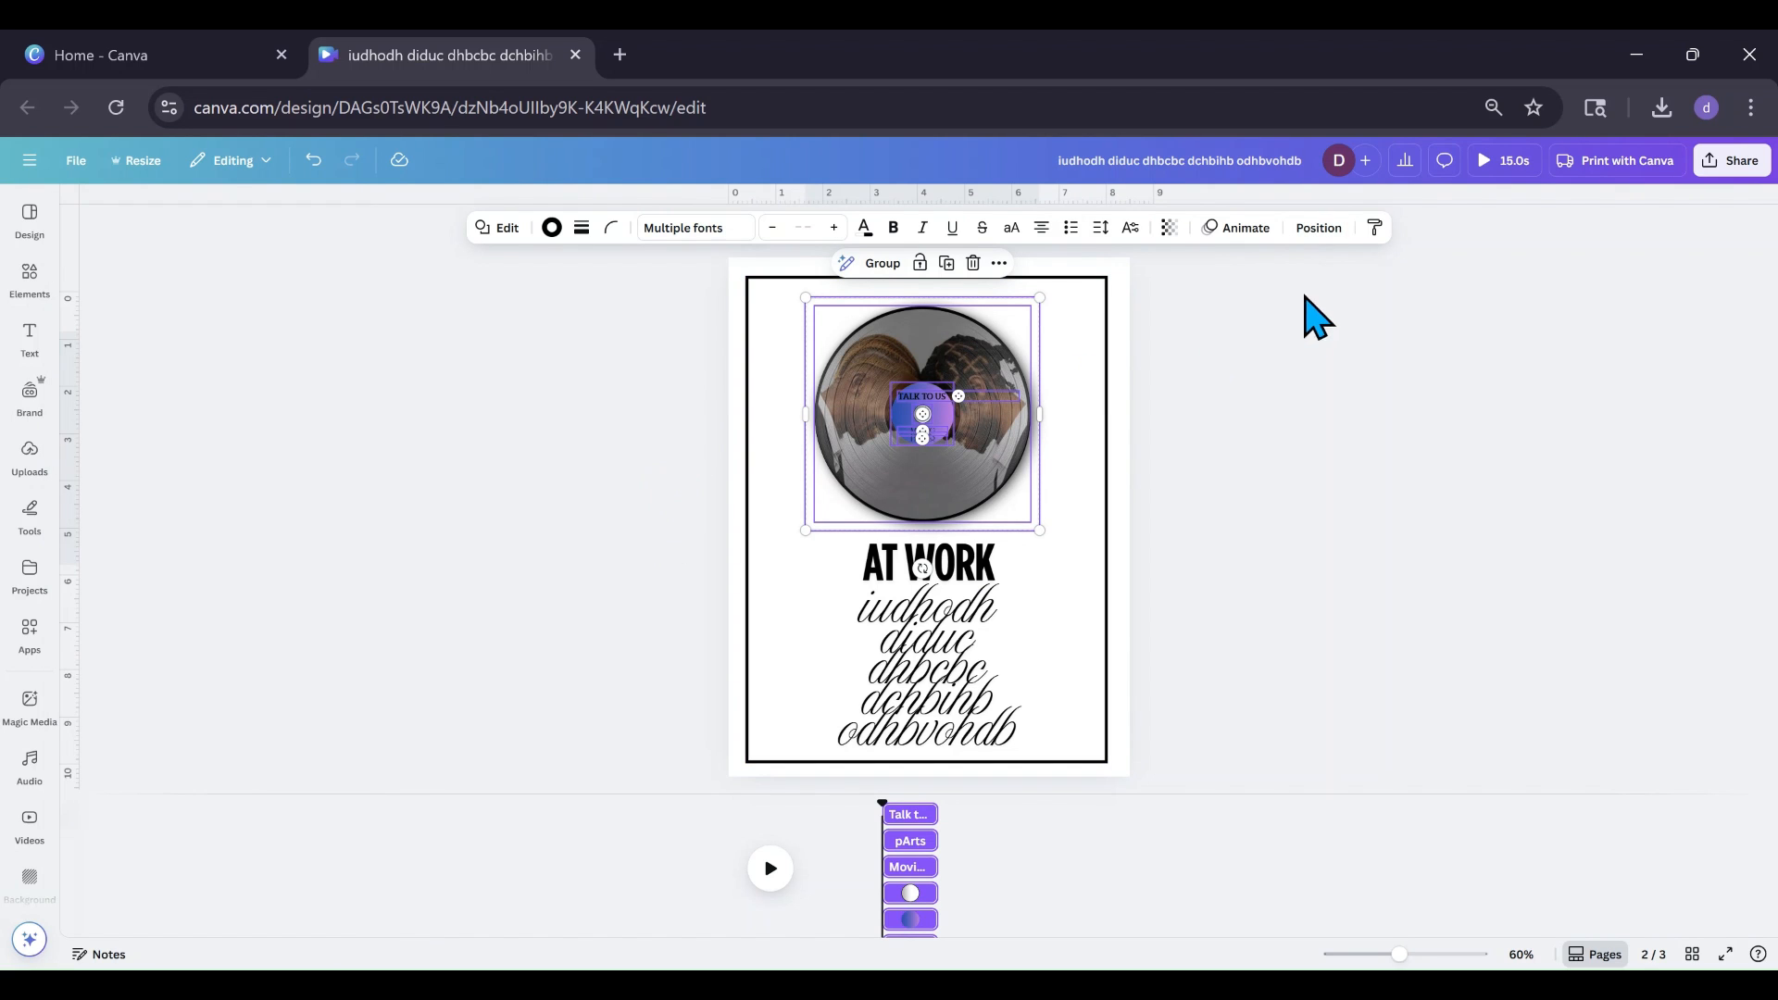
Step: Move the circular photo's layer to the front, above the record label texts
{"action": "left_click", "coordinate": [1319, 228]}
{"action": "left_click", "coordinate": [243, 683]}
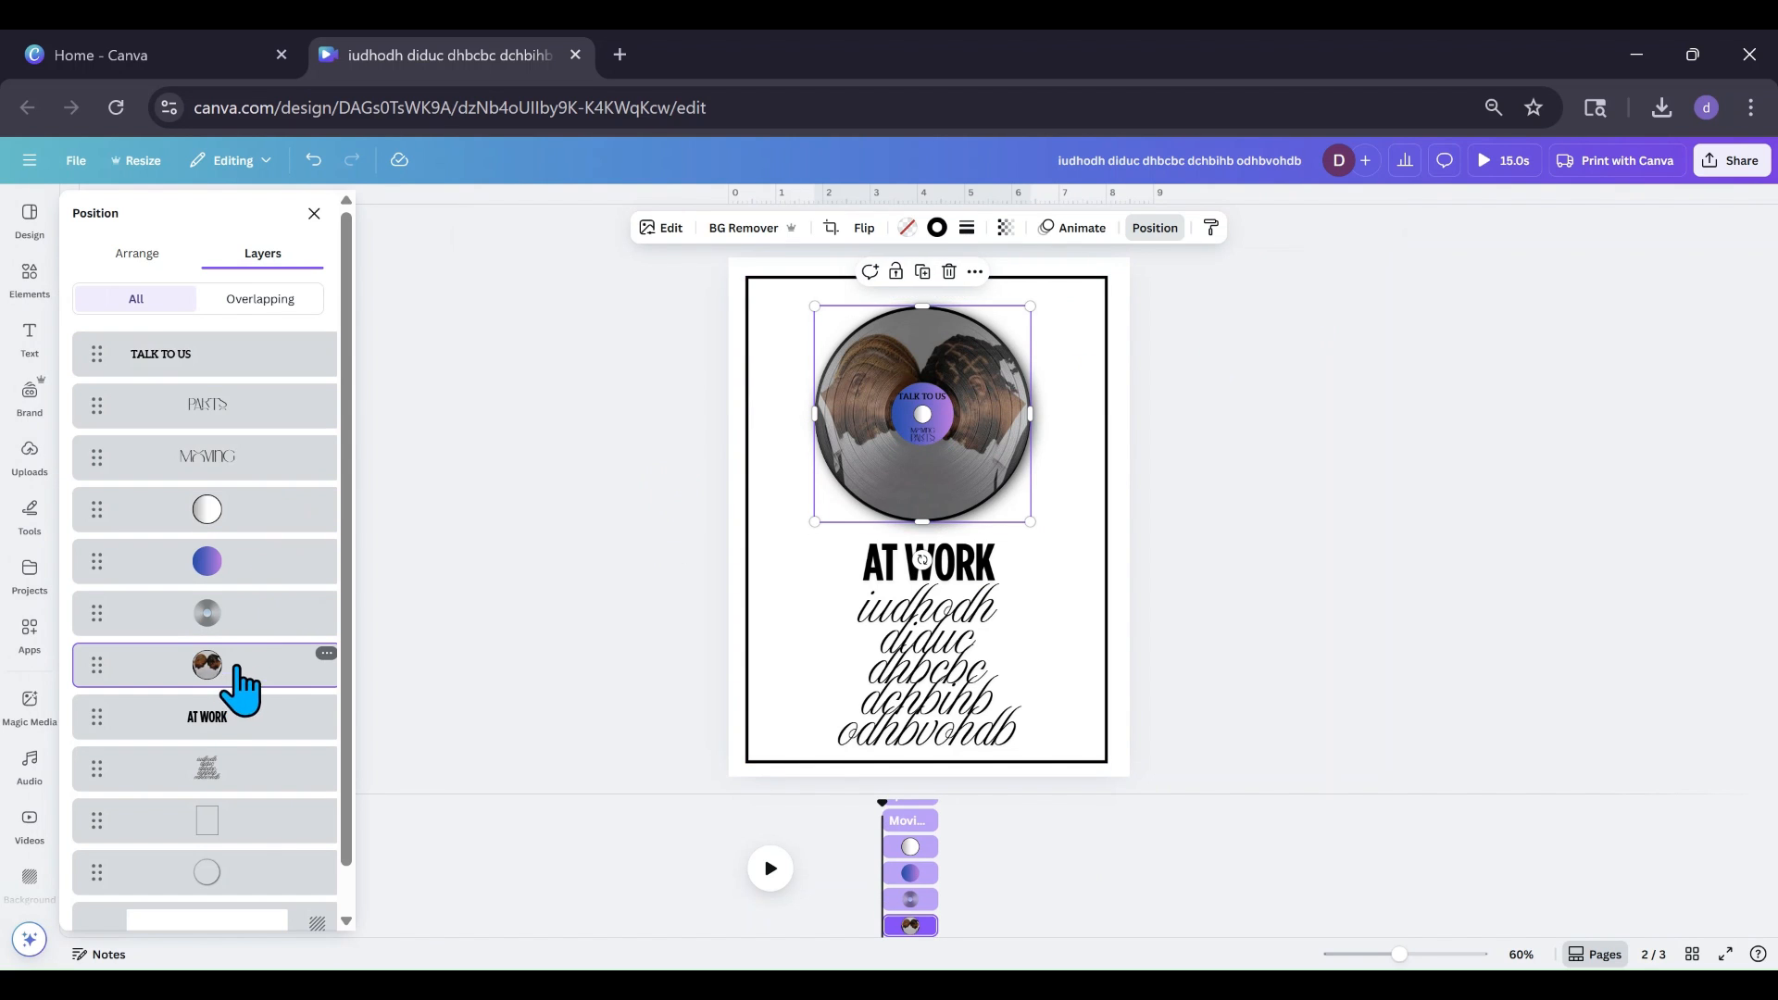
{"action": "left_click_drag", "start_coordinate": [239, 672], "coordinate": [231, 357]}
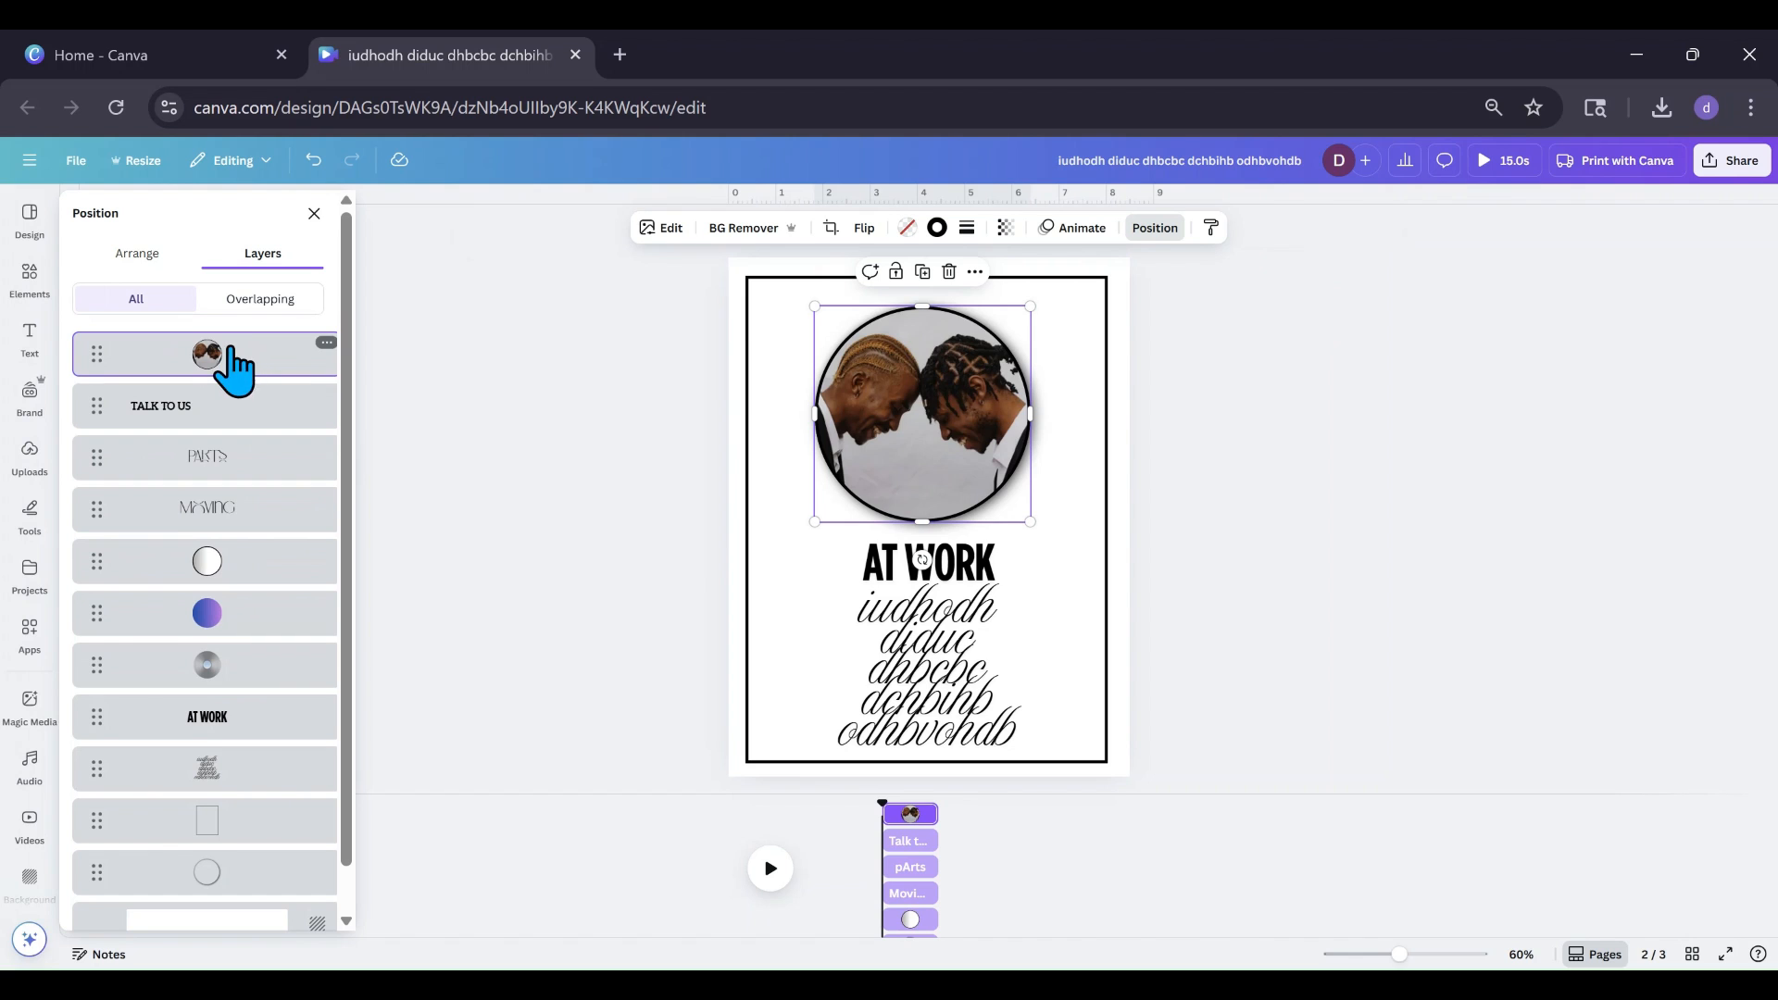
Step: Replace the circular photo with the recently used sunset silhouette image and move its layer directly beneath the vinyl record graphic
{"action": "left_click", "coordinate": [28, 285]}
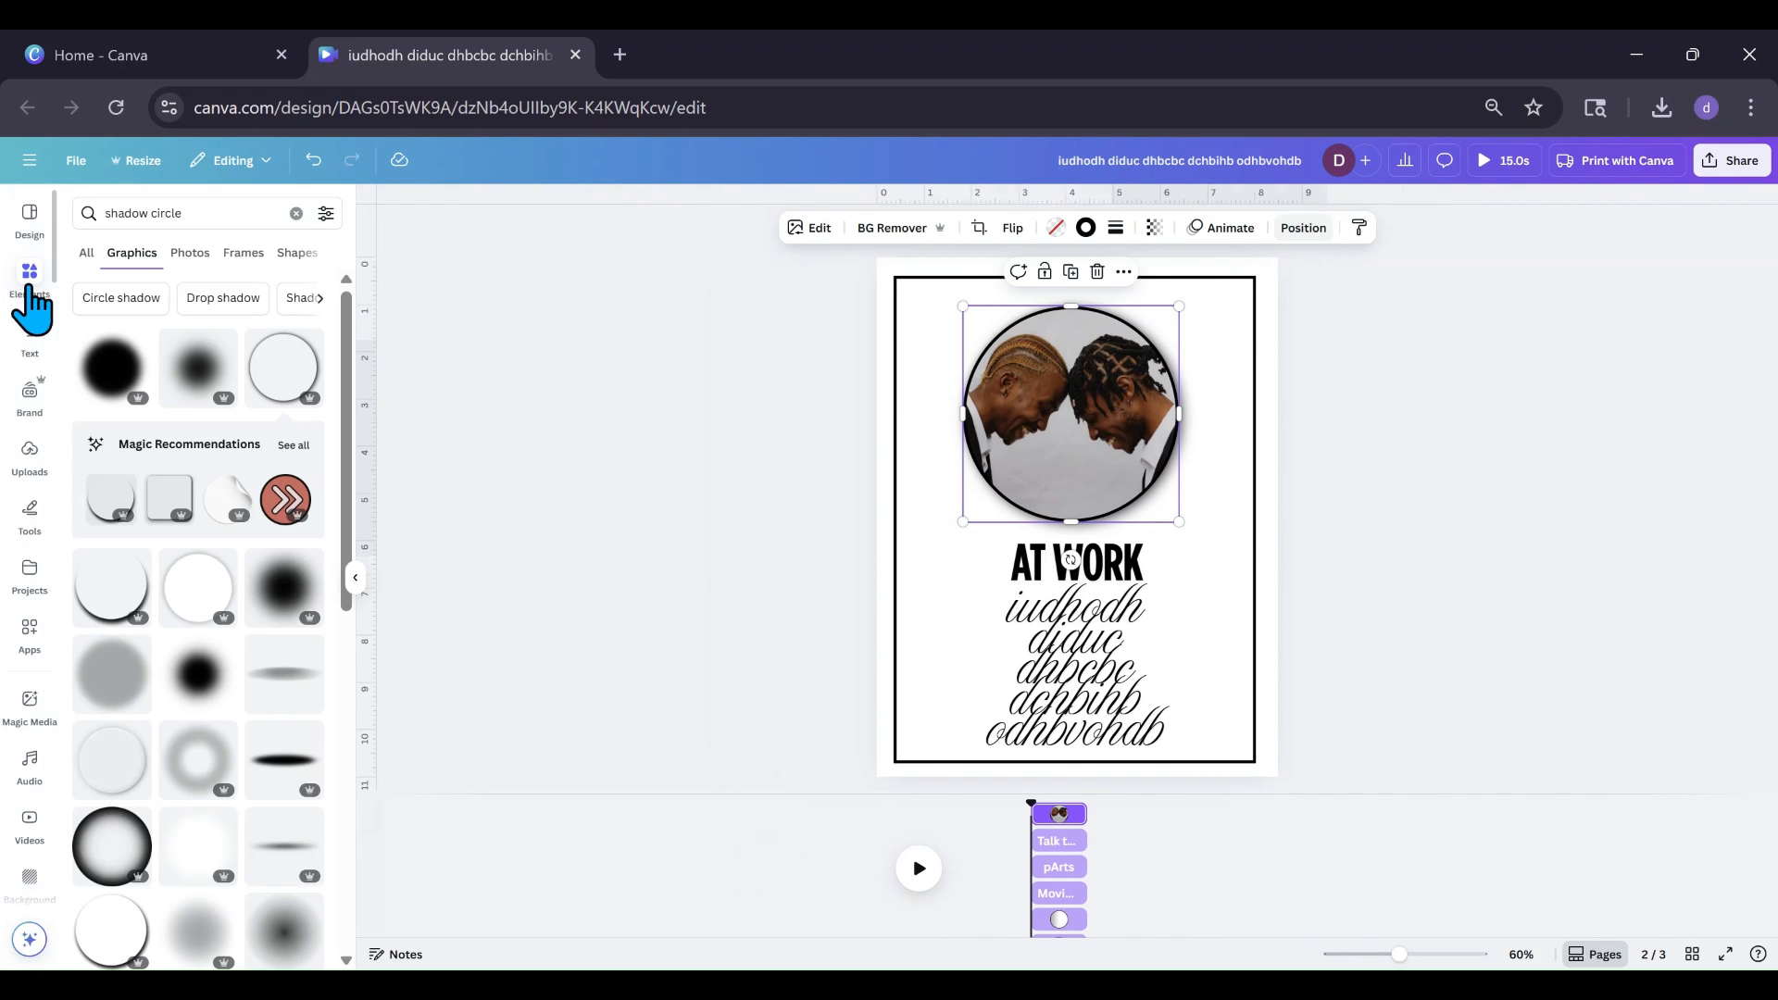
{"action": "left_click", "coordinate": [296, 213]}
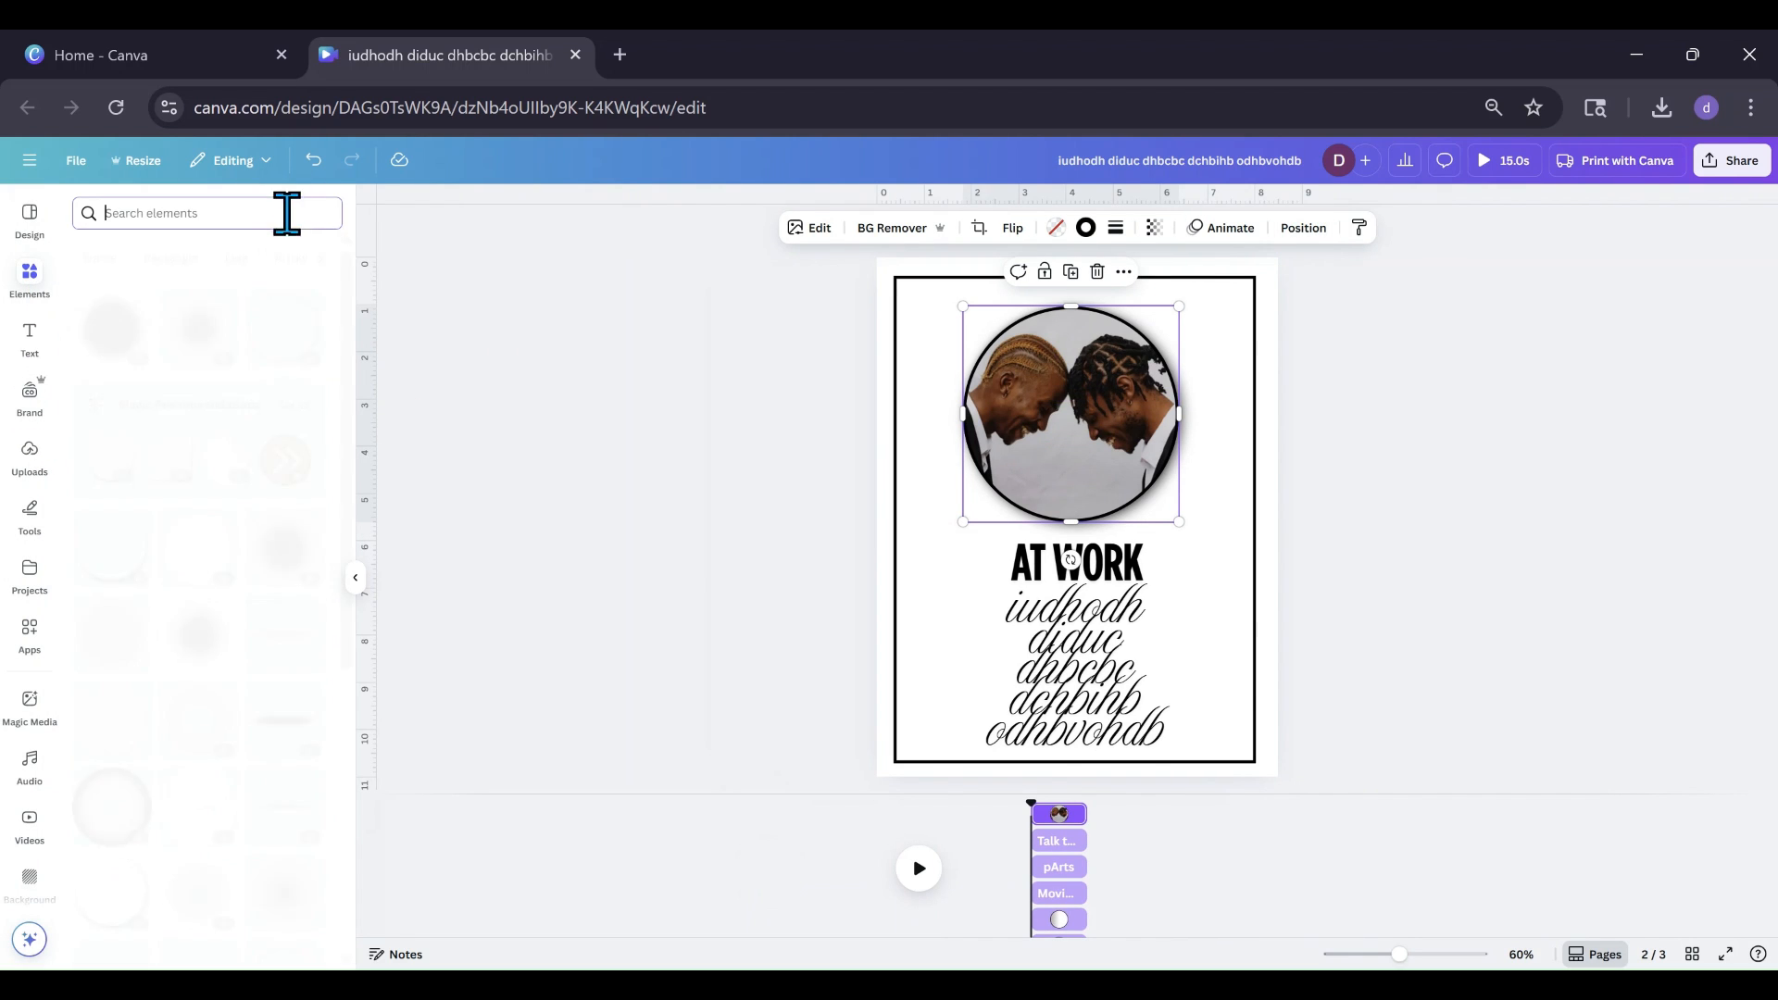
{"action": "left_click_drag", "start_coordinate": [190, 365], "coordinate": [1153, 345]}
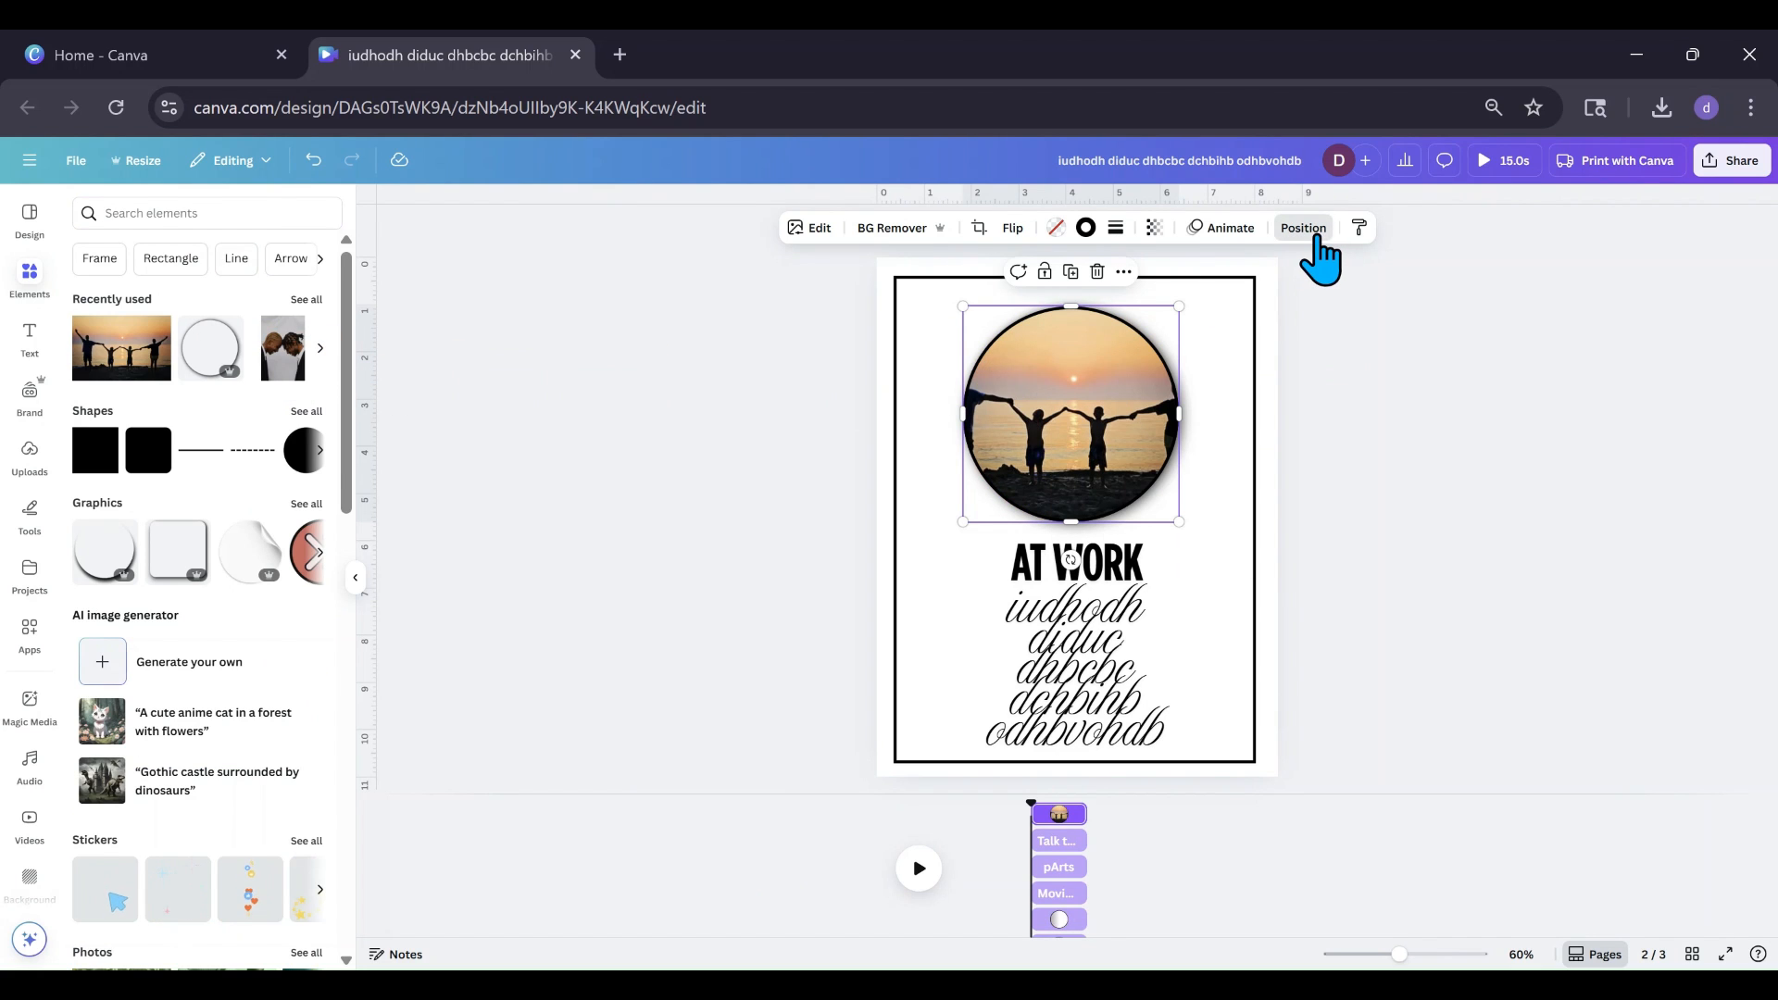
{"action": "left_click", "coordinate": [1305, 229]}
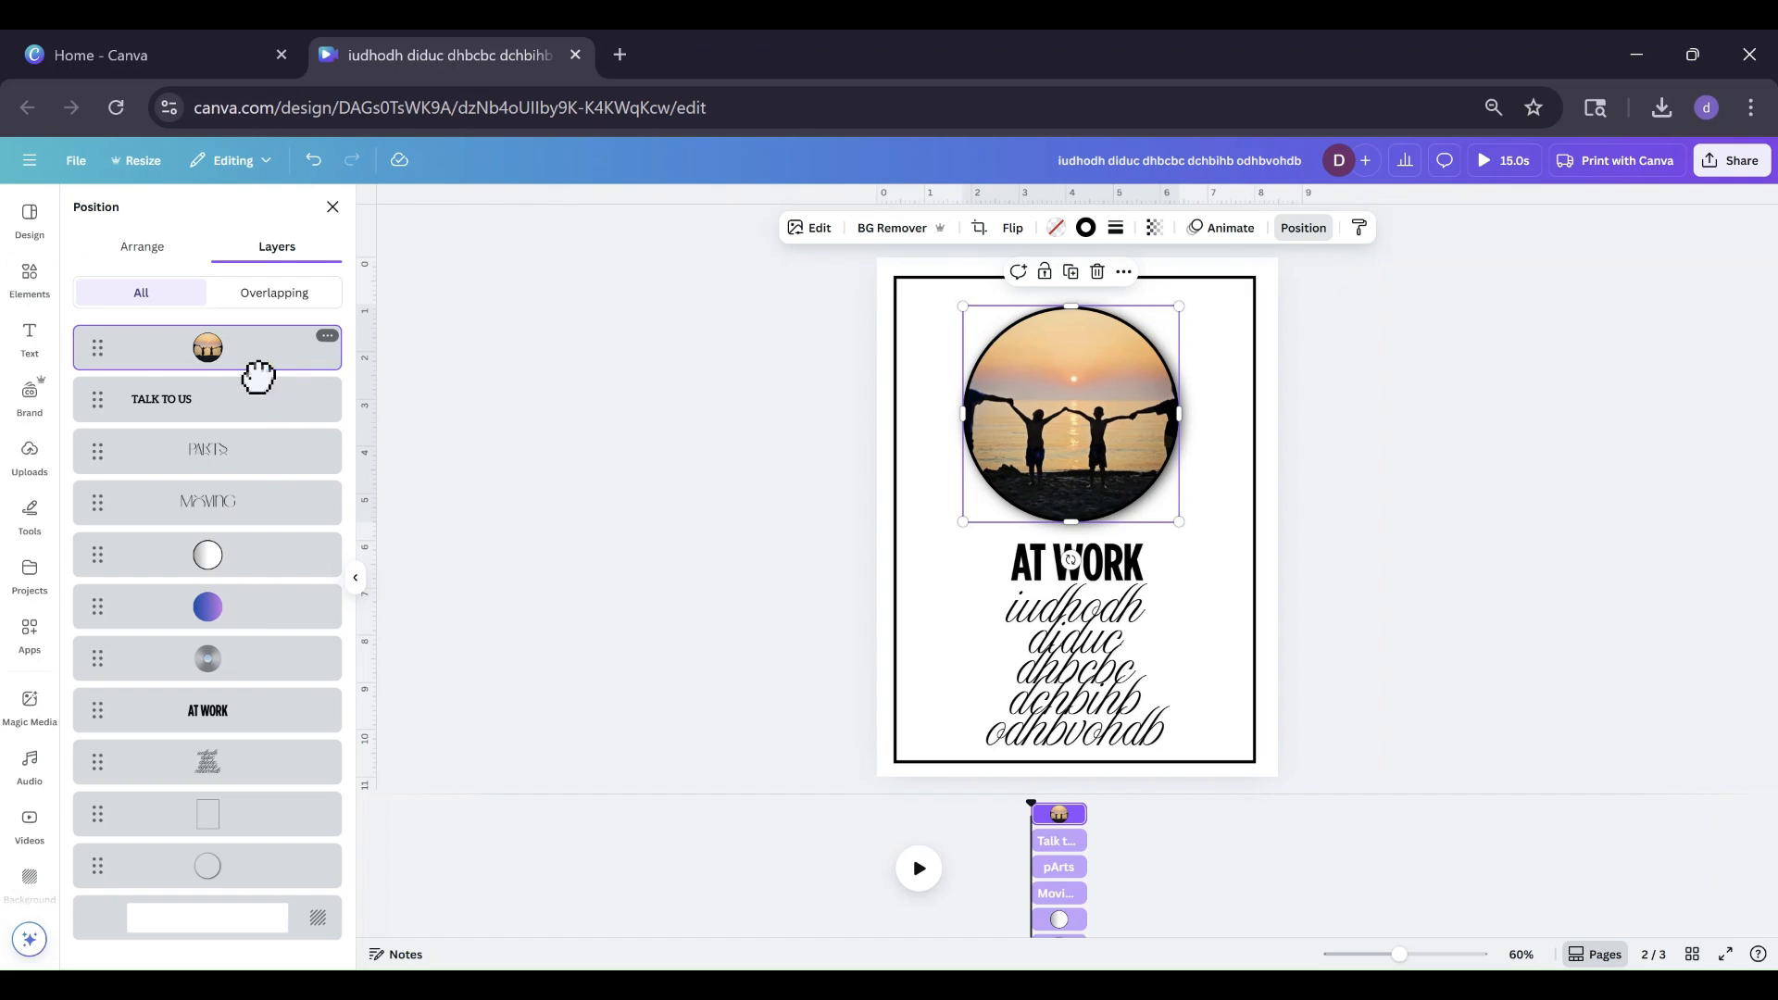
{"action": "left_click_drag", "start_coordinate": [259, 376], "coordinate": [269, 695]}
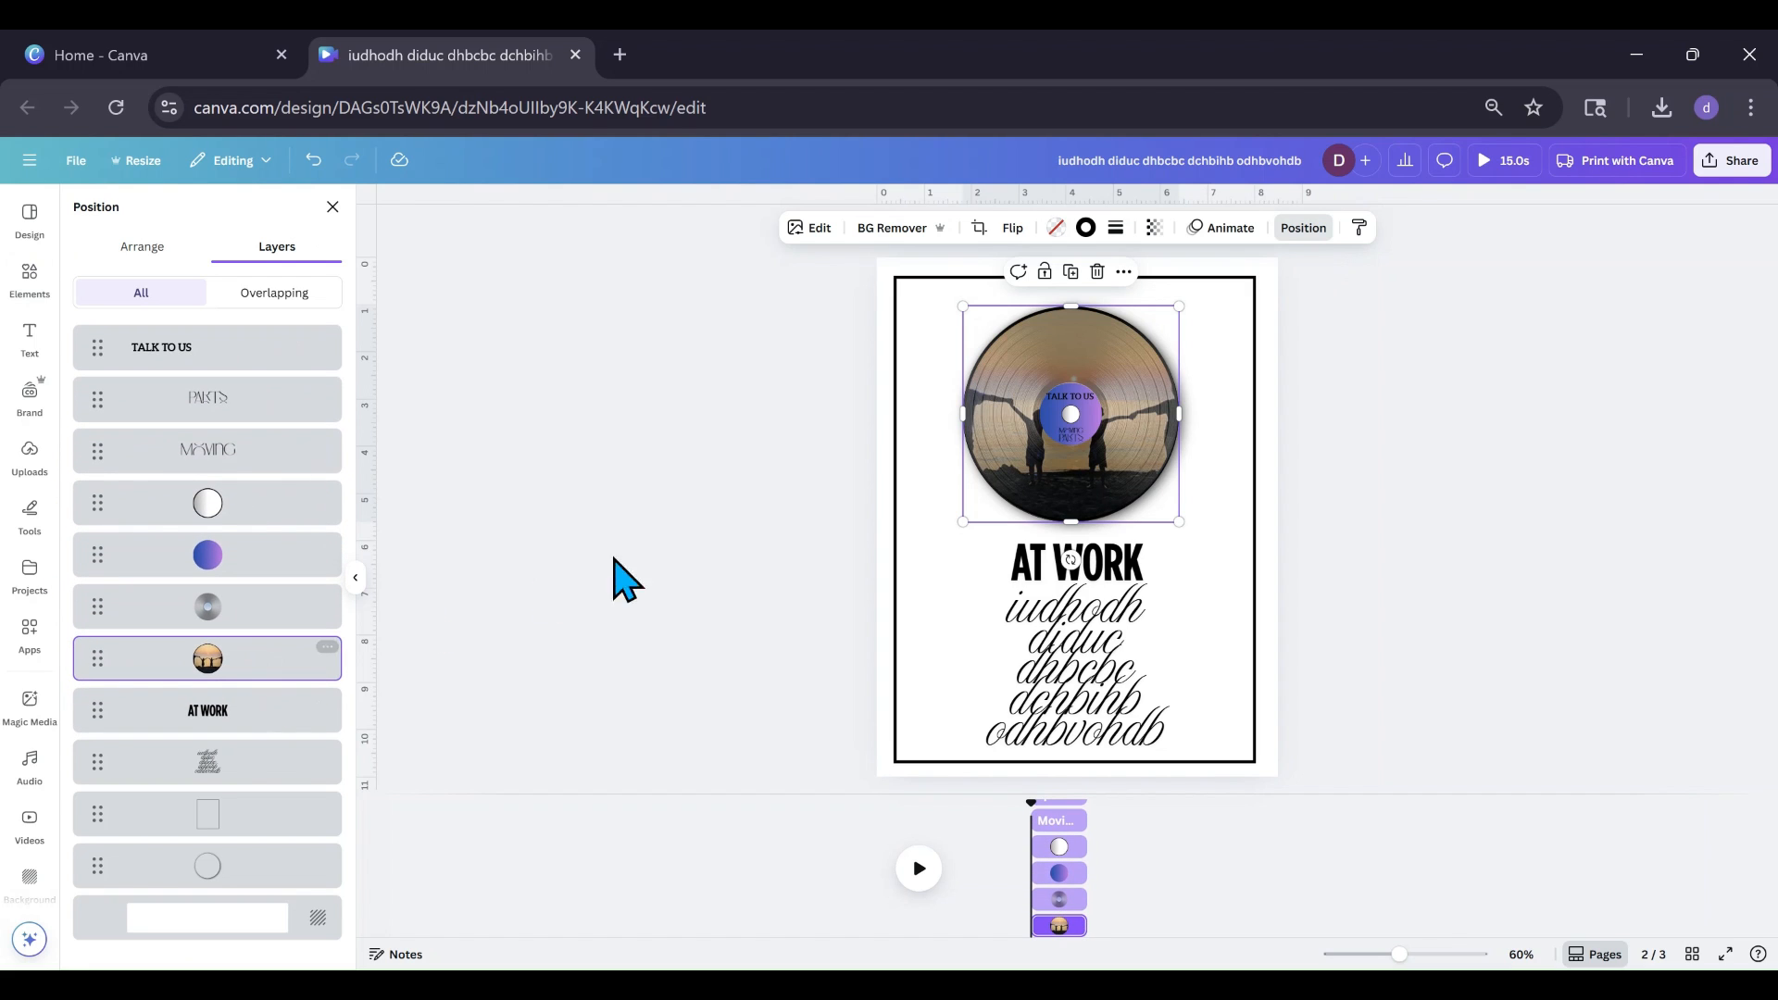
Step: Fill the record's center label circle with the default black-to-gold gradient
{"action": "left_click", "coordinate": [1053, 426]}
{"action": "left_click", "coordinate": [700, 228]}
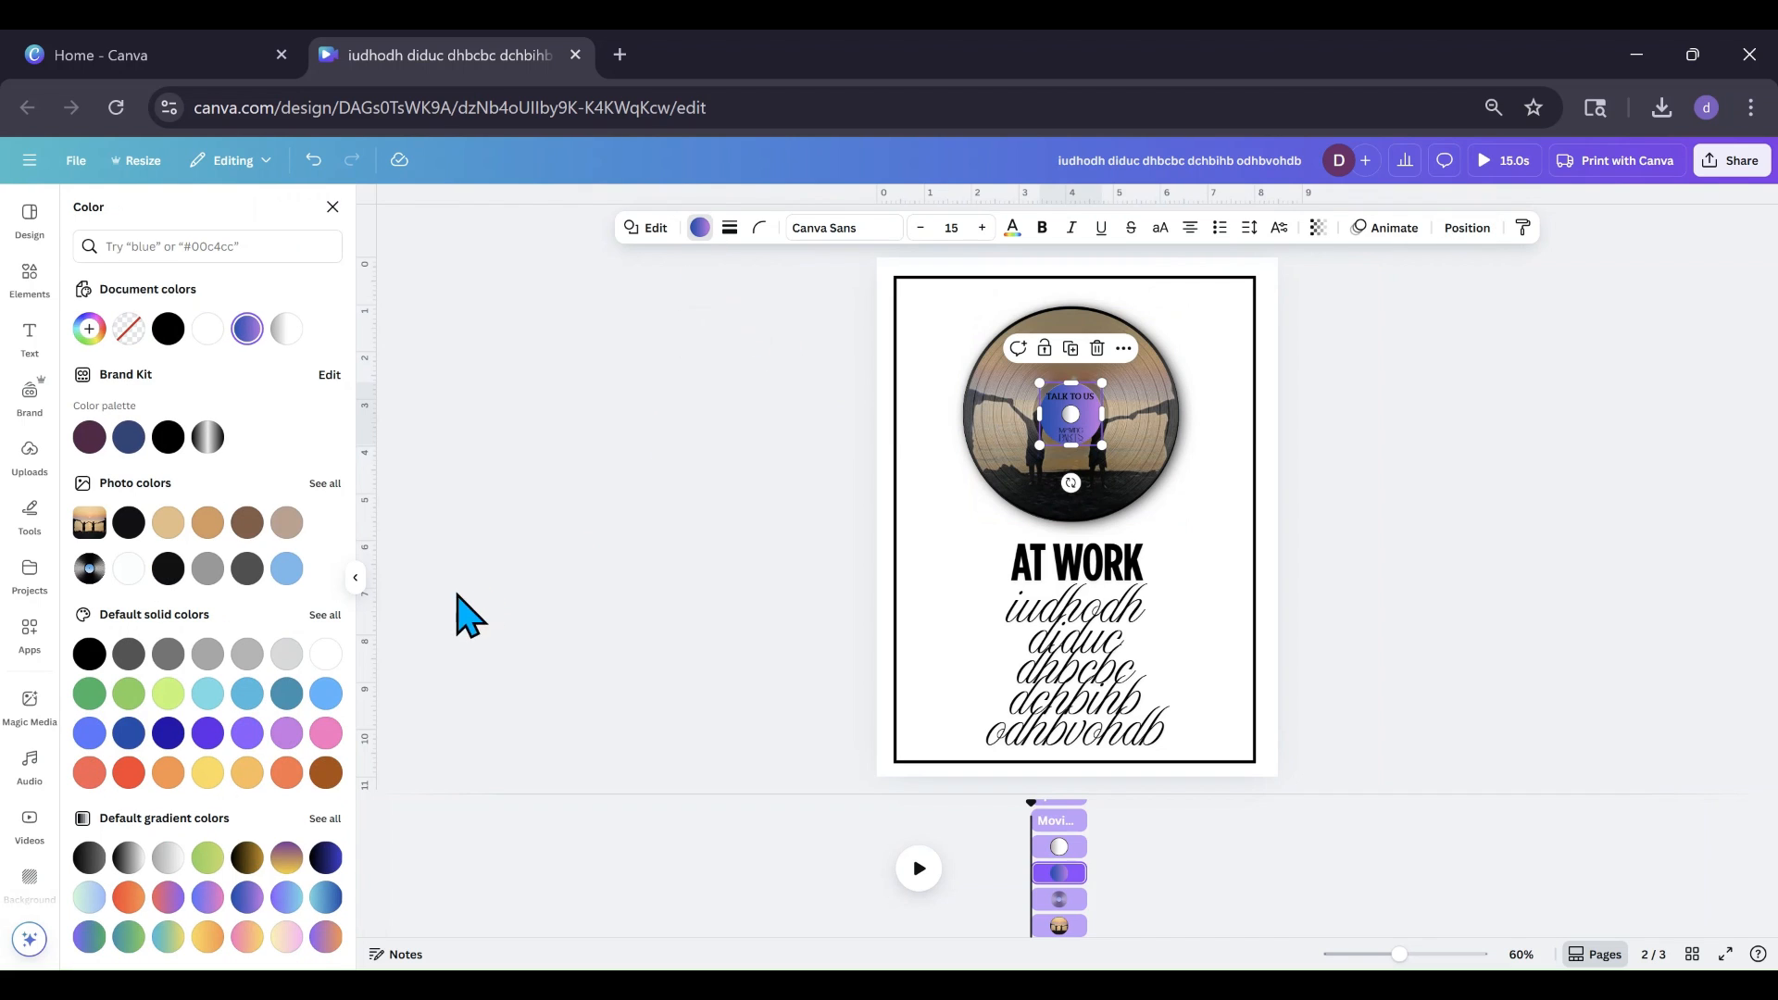
{"action": "left_click", "coordinate": [250, 863]}
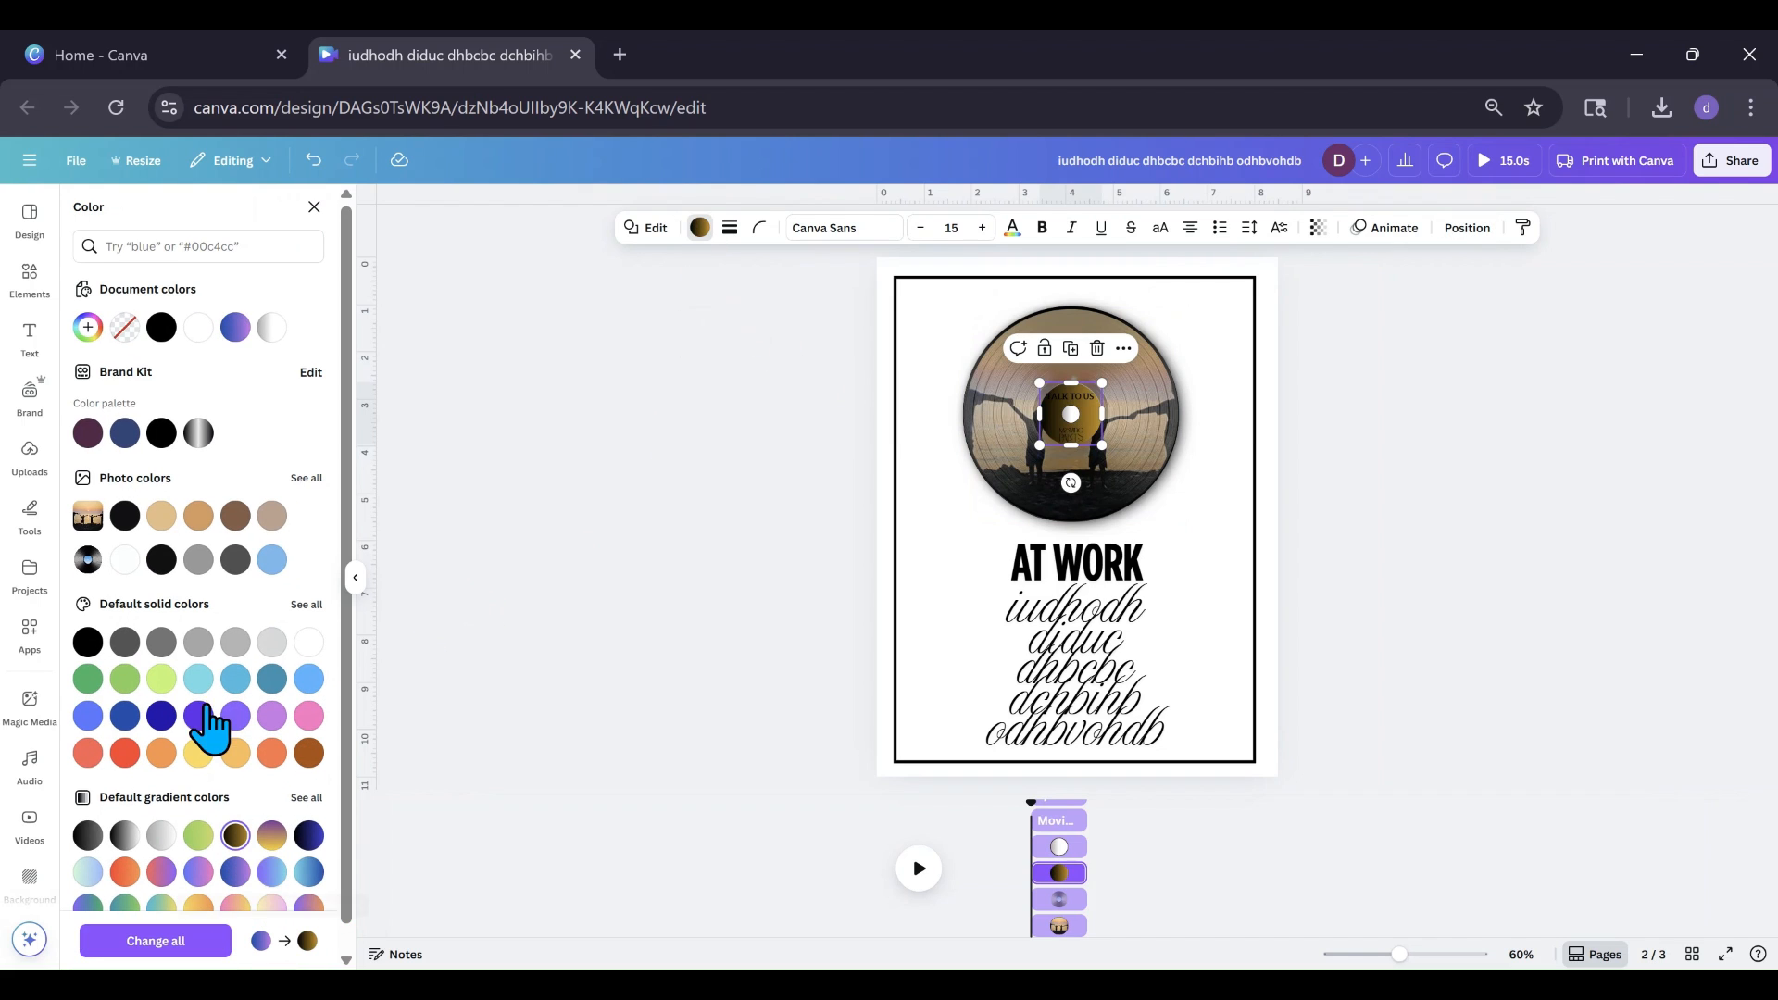
Step: Set the label texts "TALK TO US", "MOVING" and "PARTS" to white
{"action": "left_click", "coordinate": [1068, 401]}
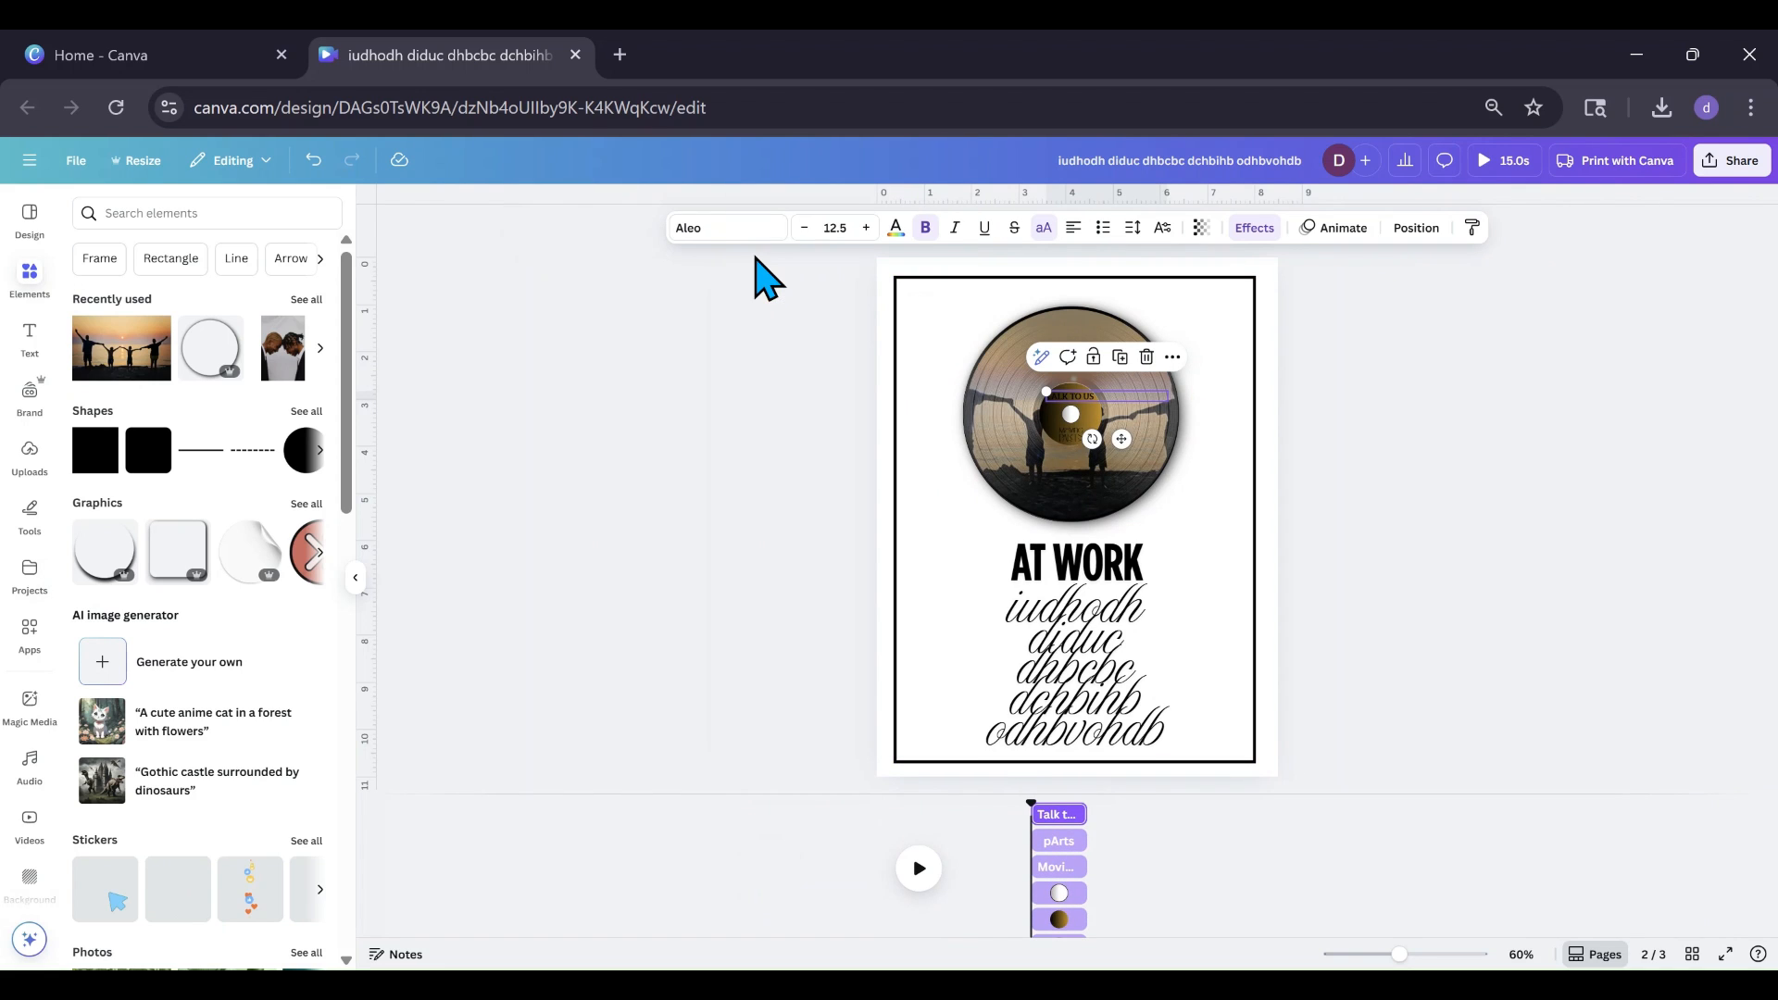
{"action": "left_click", "coordinate": [895, 230]}
{"action": "left_click", "coordinate": [324, 656]}
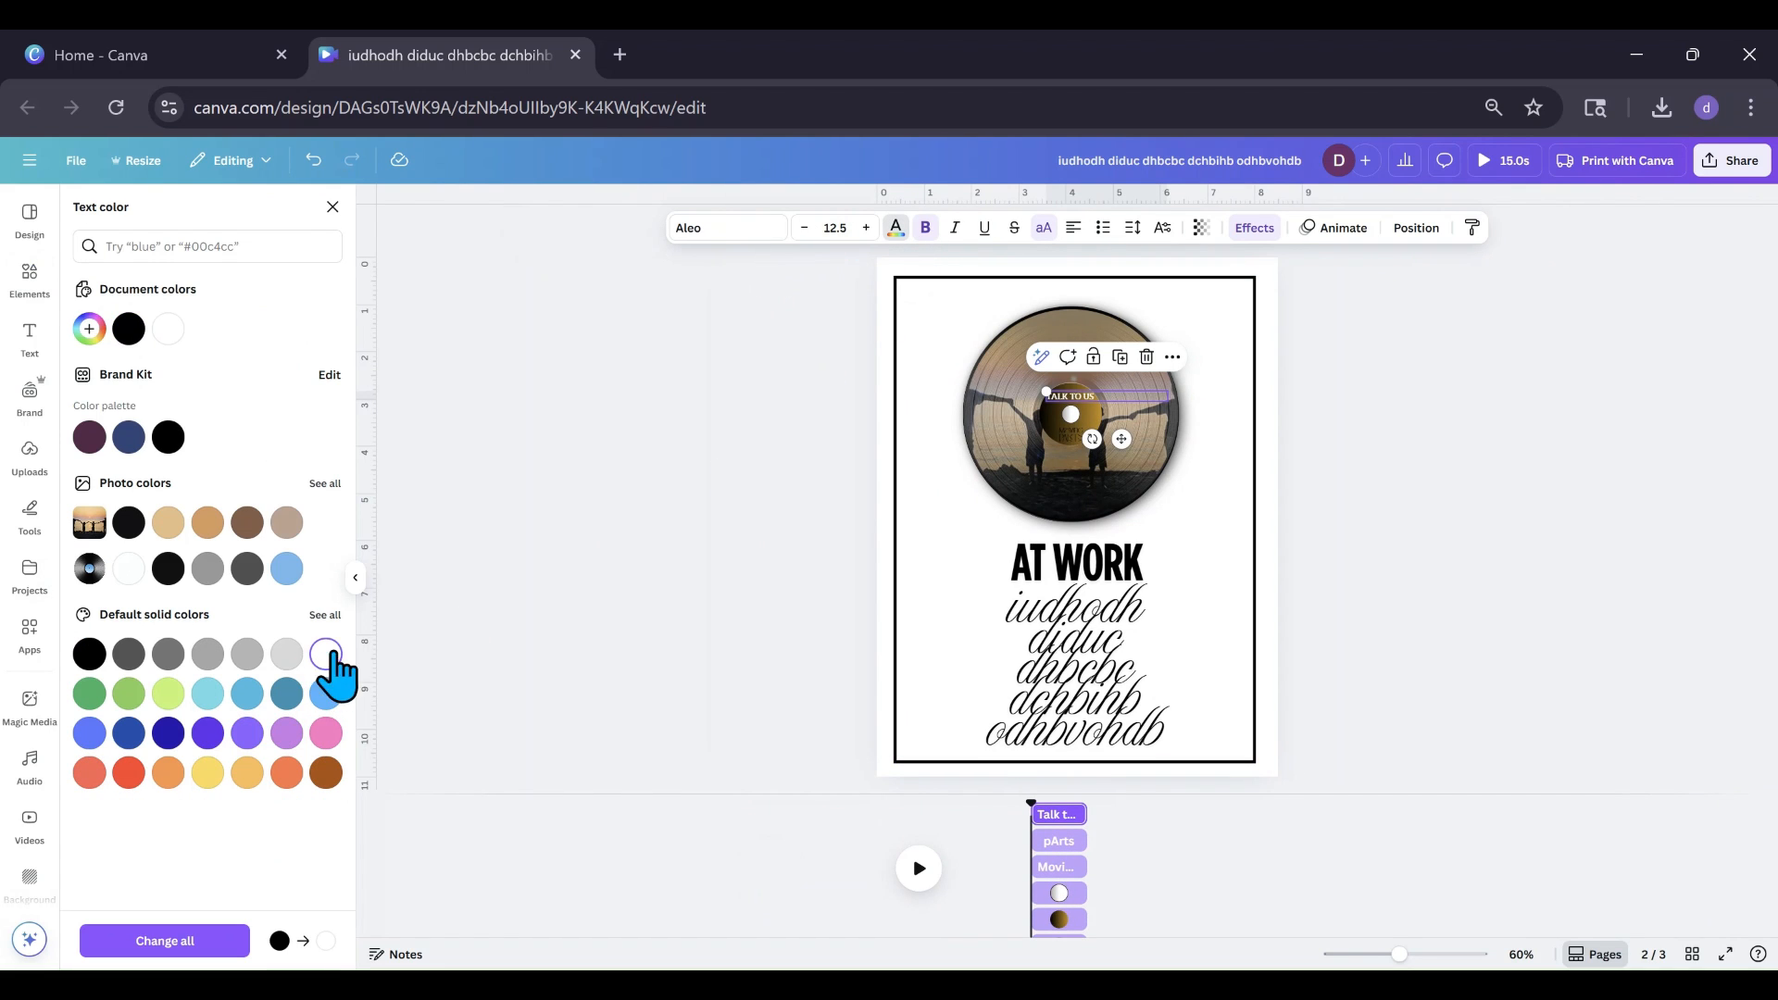
{"action": "left_click", "coordinate": [1055, 431]}
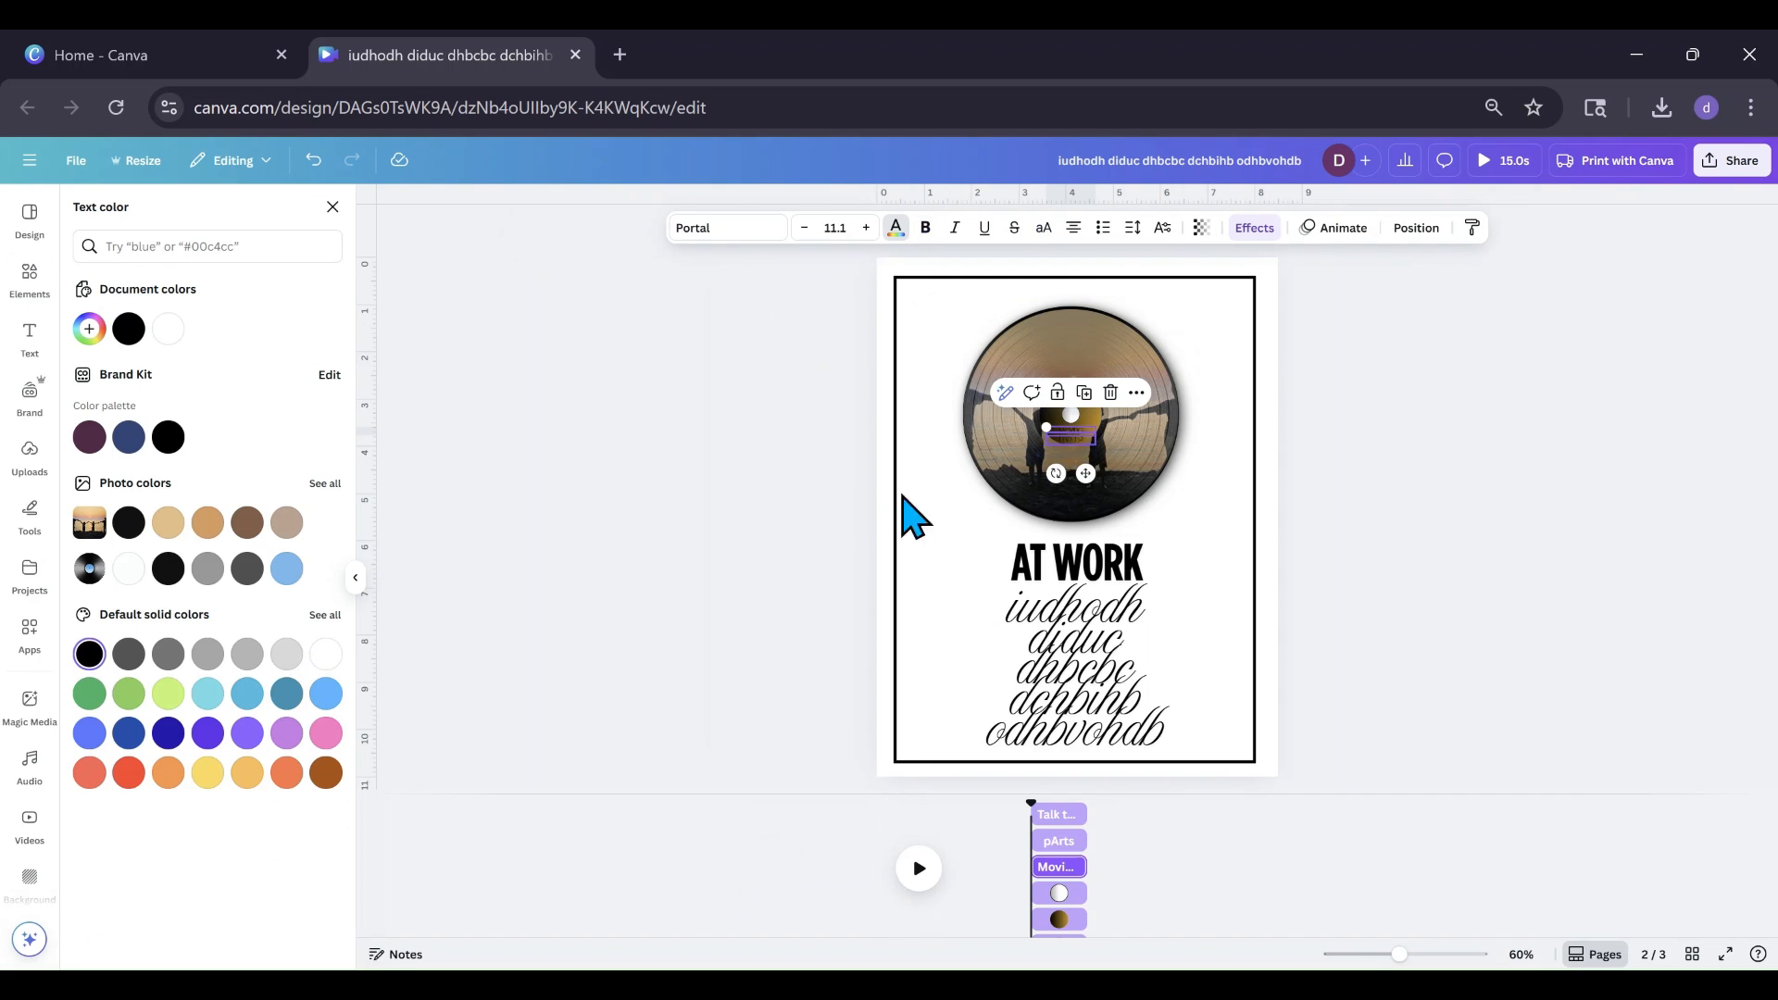
{"action": "left_click", "coordinate": [326, 653]}
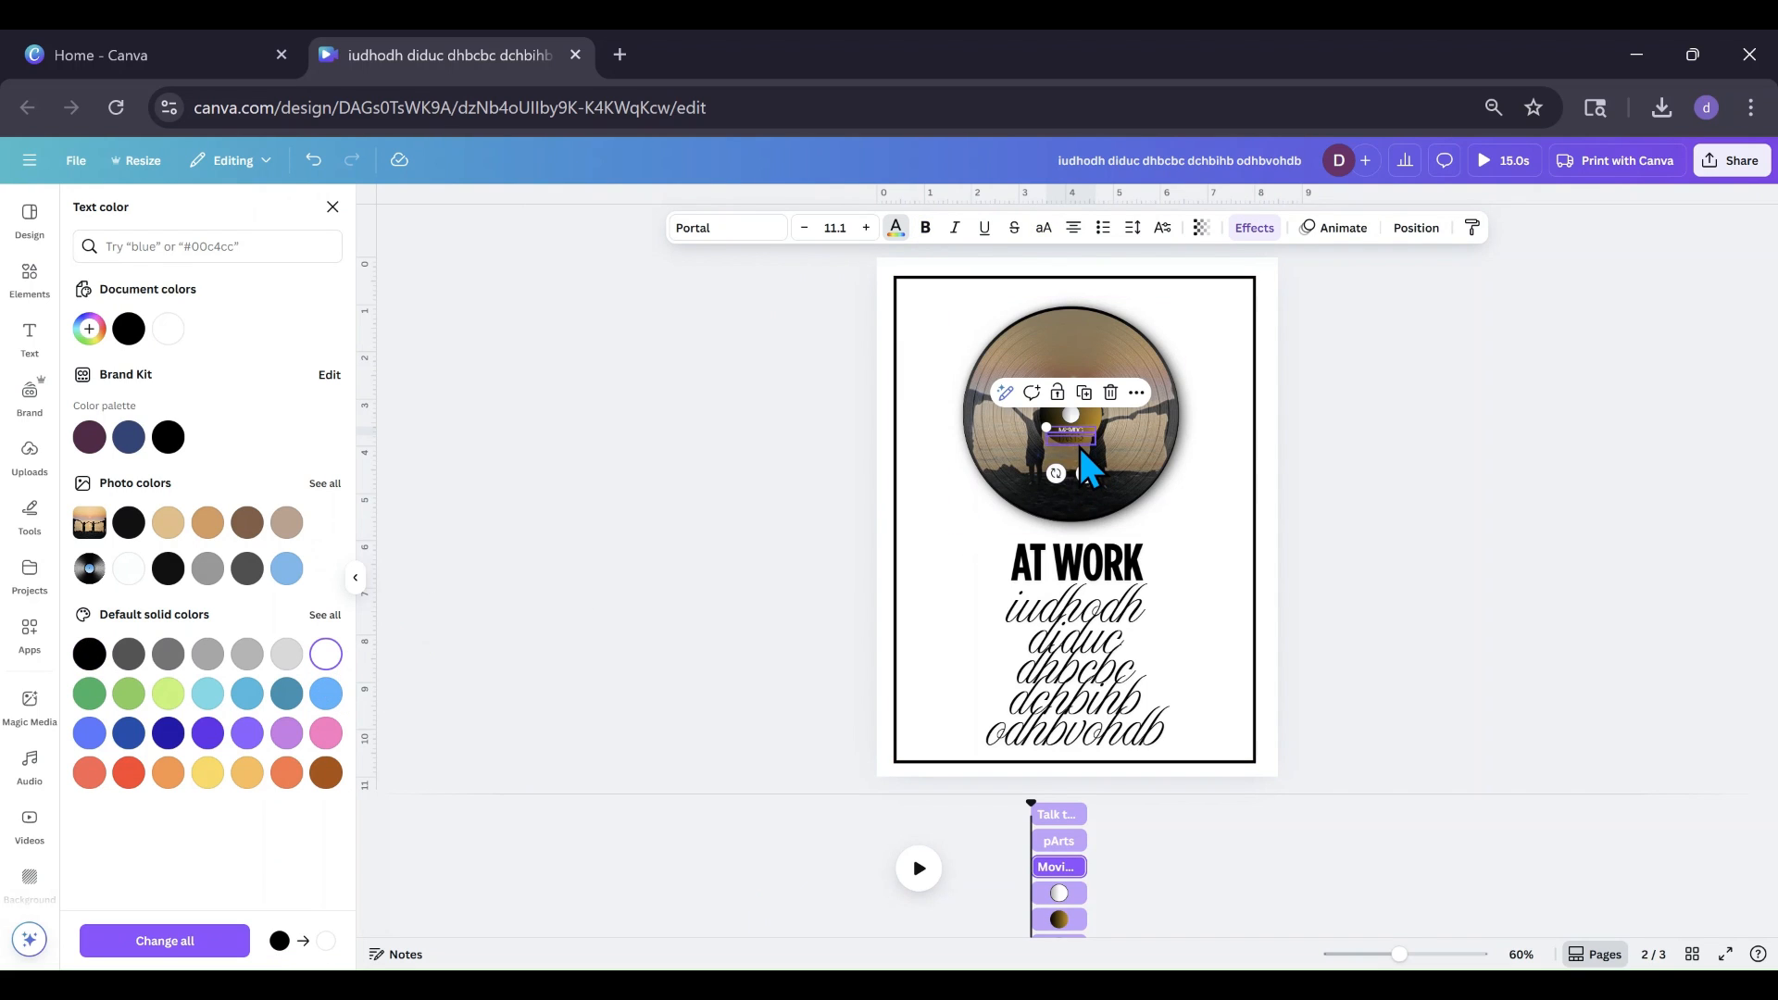
{"action": "left_click", "coordinate": [1080, 447]}
{"action": "left_click", "coordinate": [326, 654]}
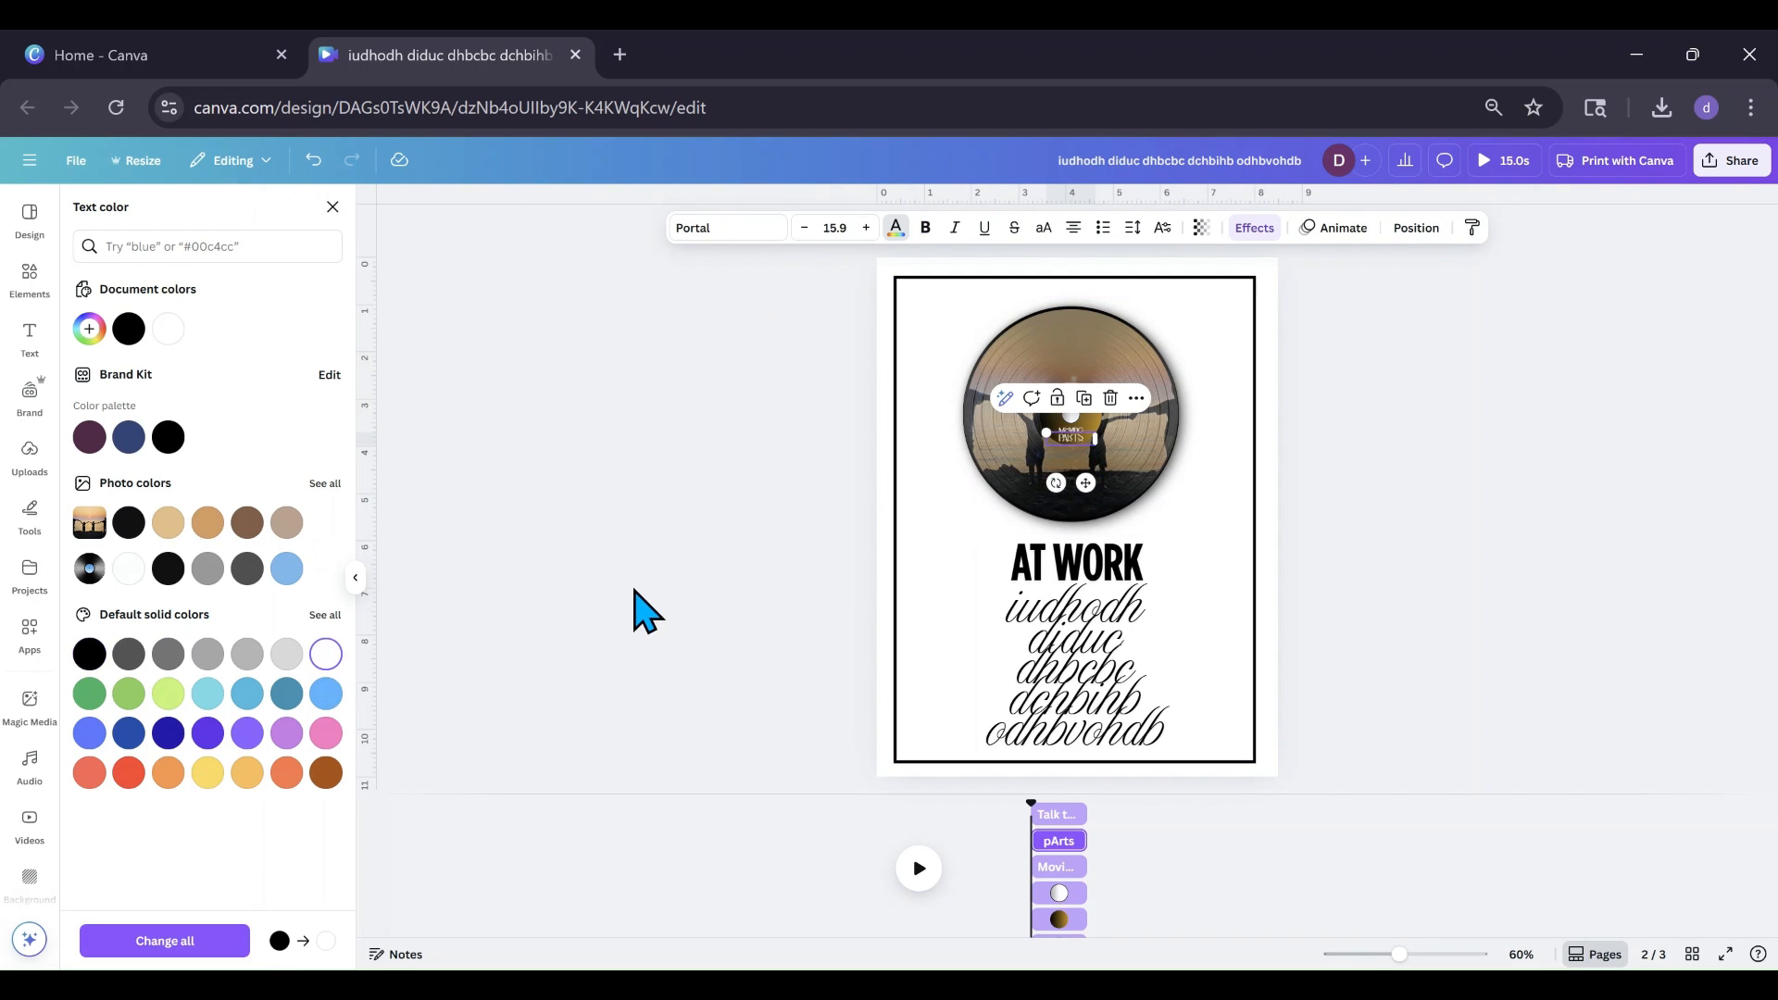
{"action": "left_click", "coordinate": [642, 608]}
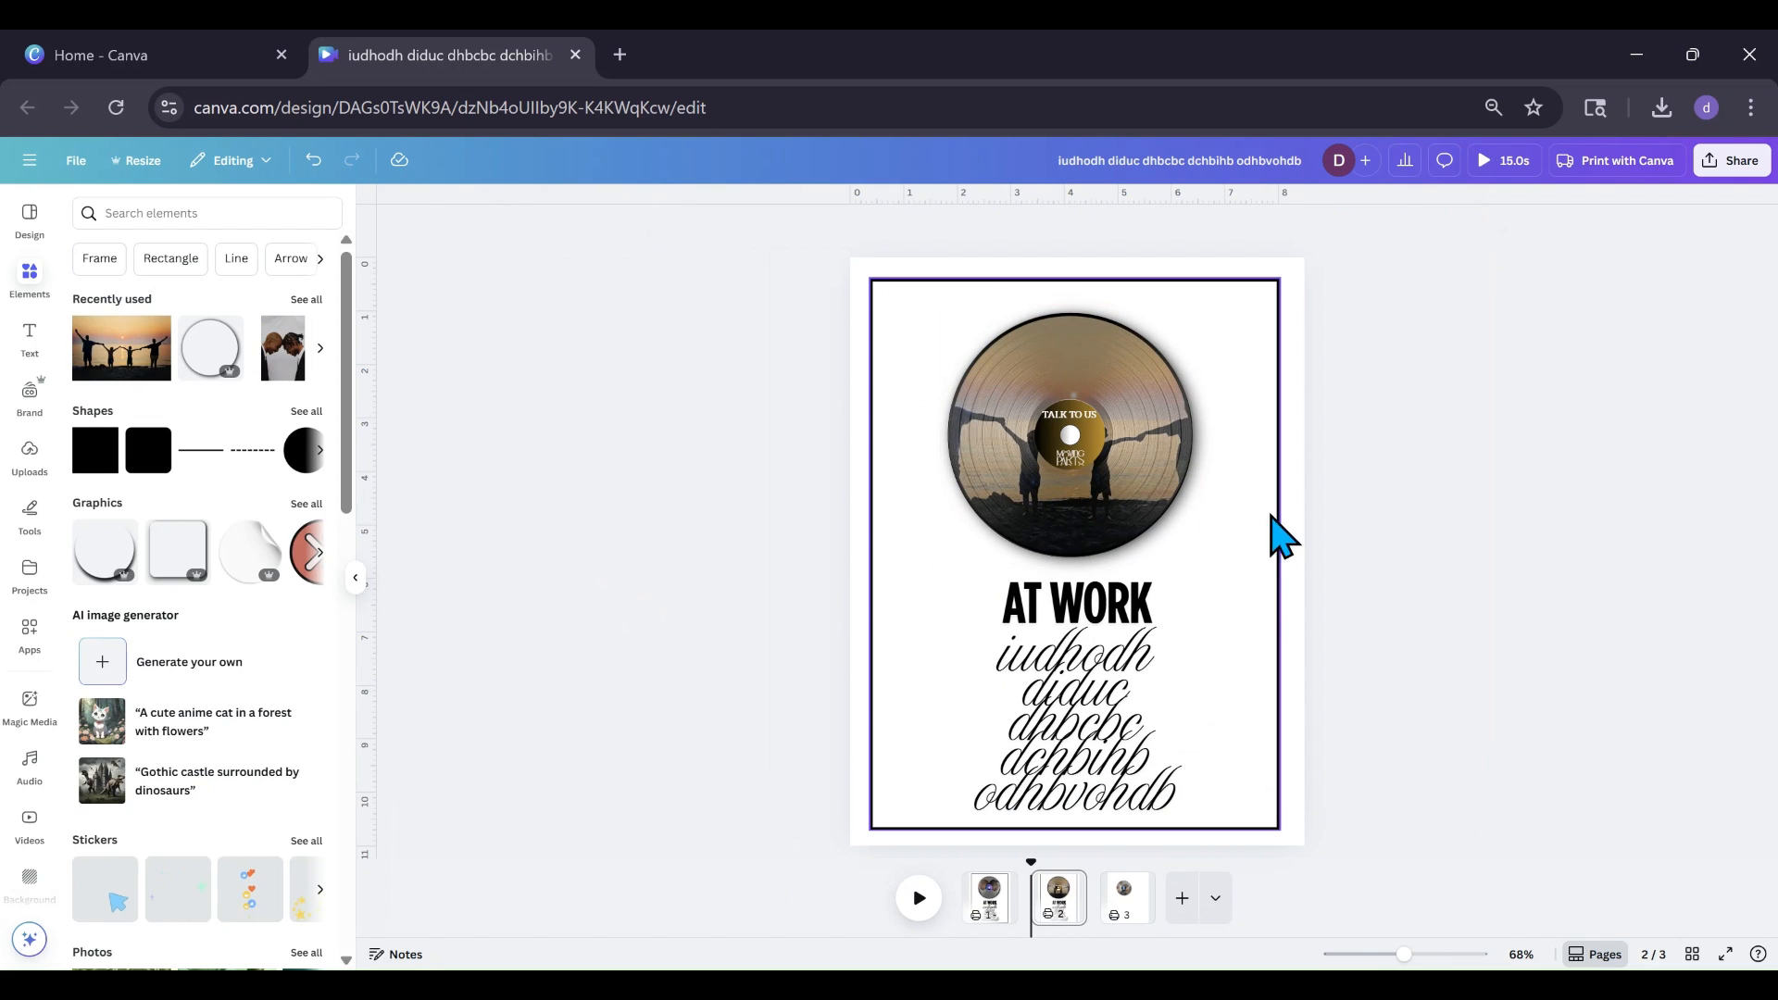
Step: Replace the poster title "AT WORK" with "hello"
{"action": "left_click", "coordinate": [1107, 622]}
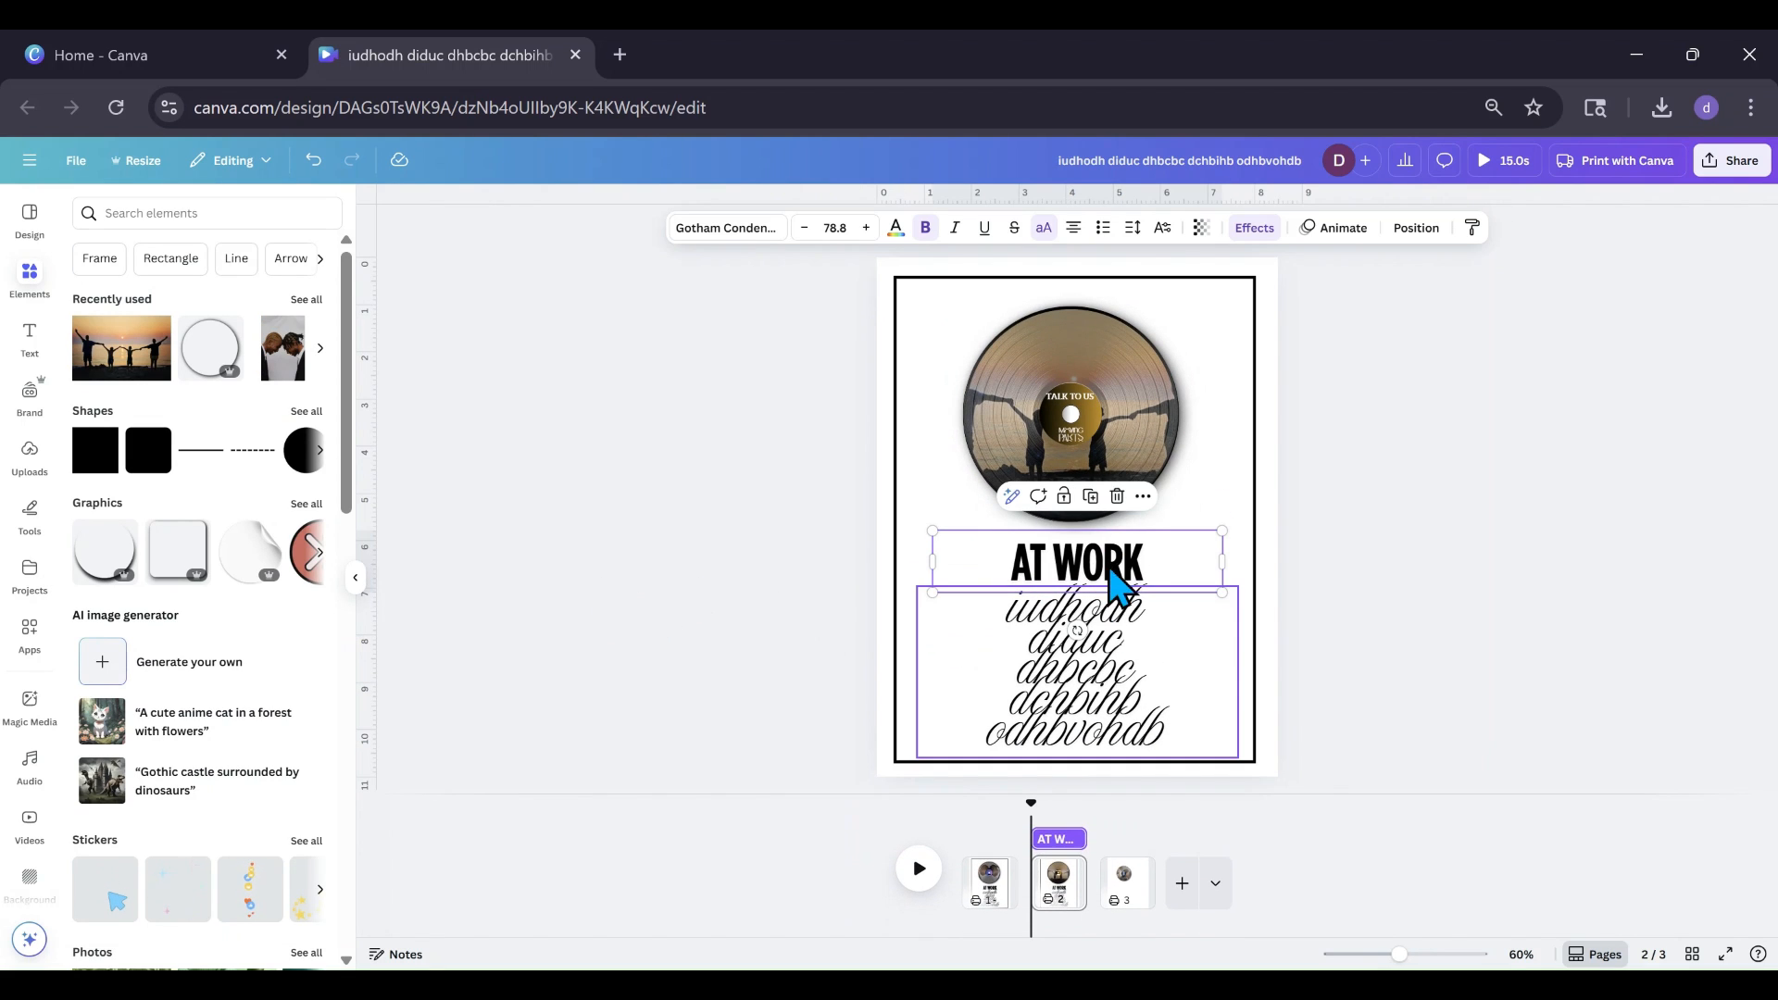
{"action": "left_click", "coordinate": [1112, 556]}
{"action": "type", "text": "hello"}
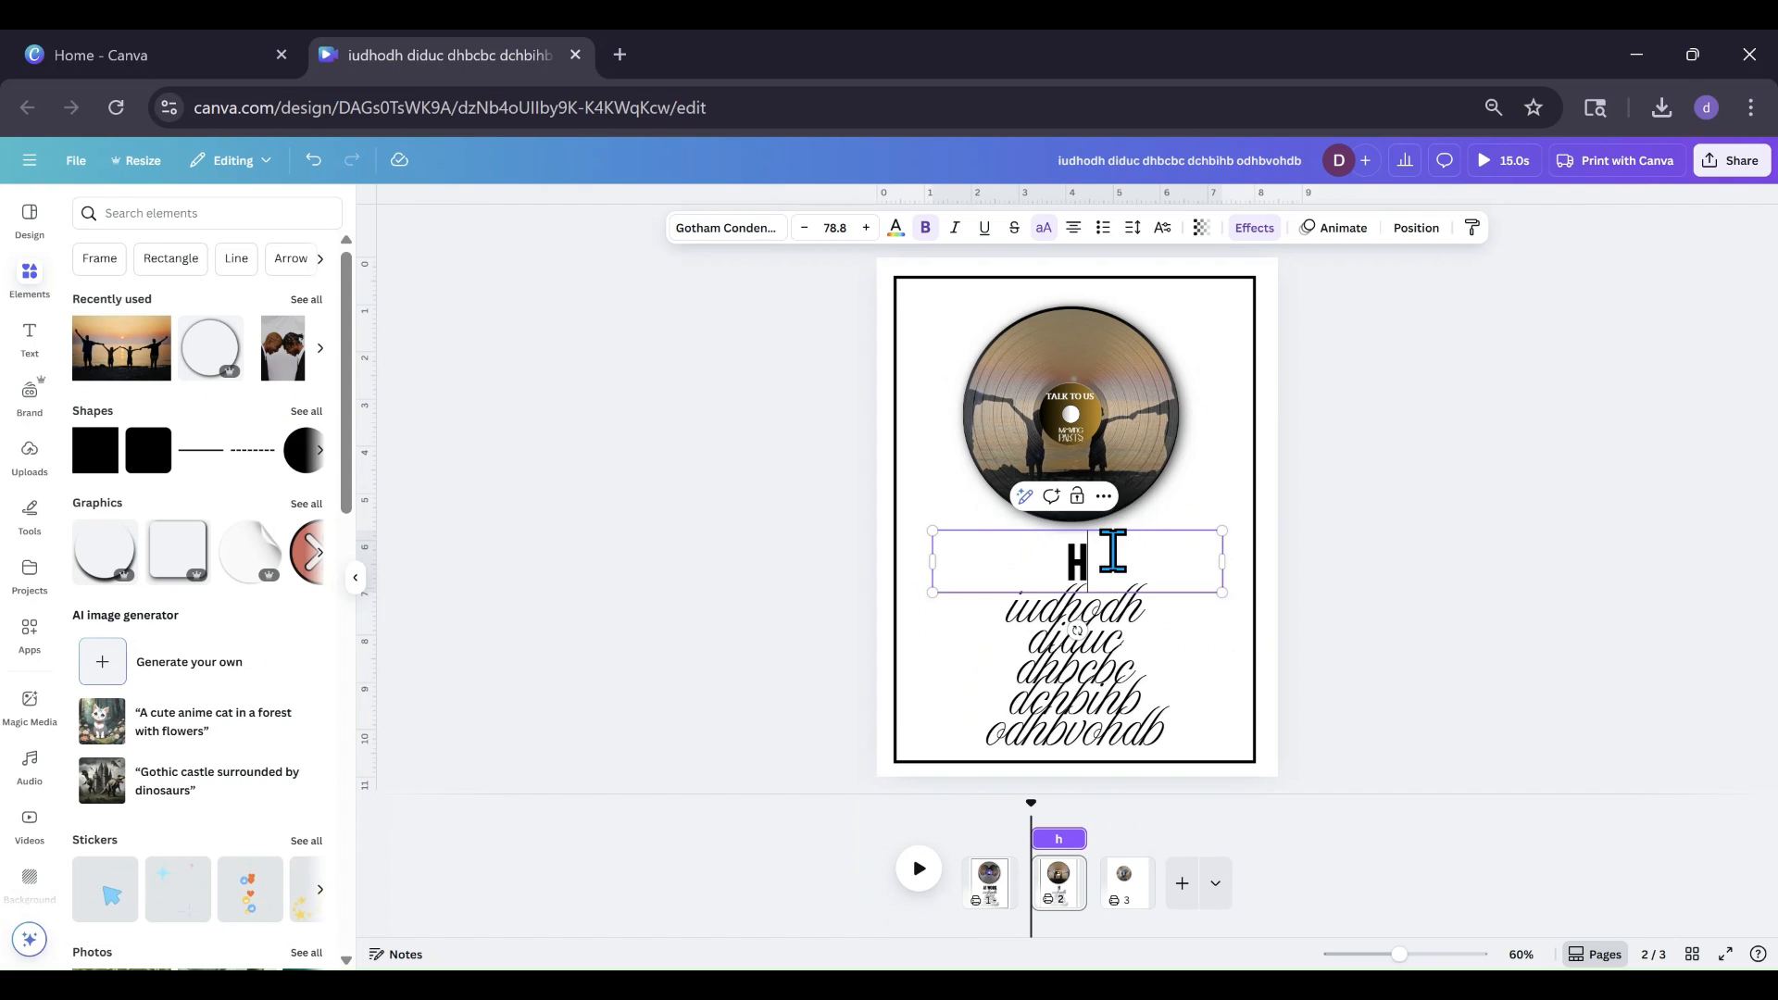
{"action": "left_click", "coordinate": [1074, 729]}
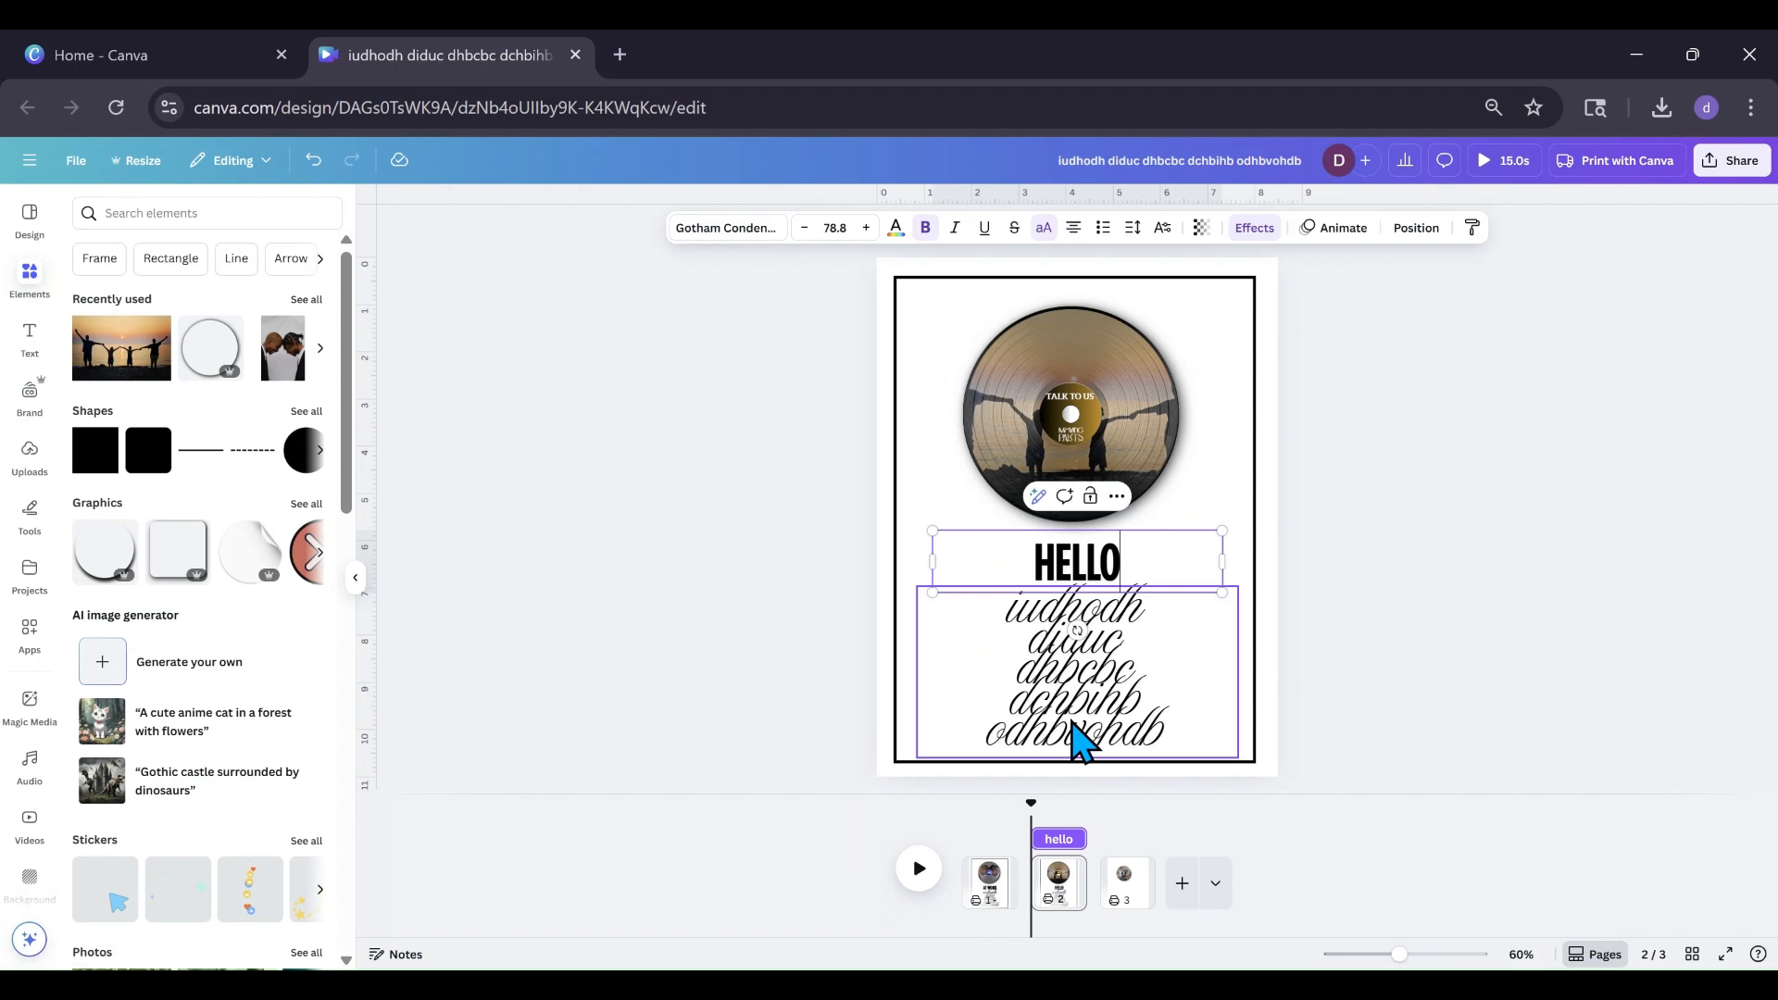
{"action": "left_click", "coordinate": [729, 608]}
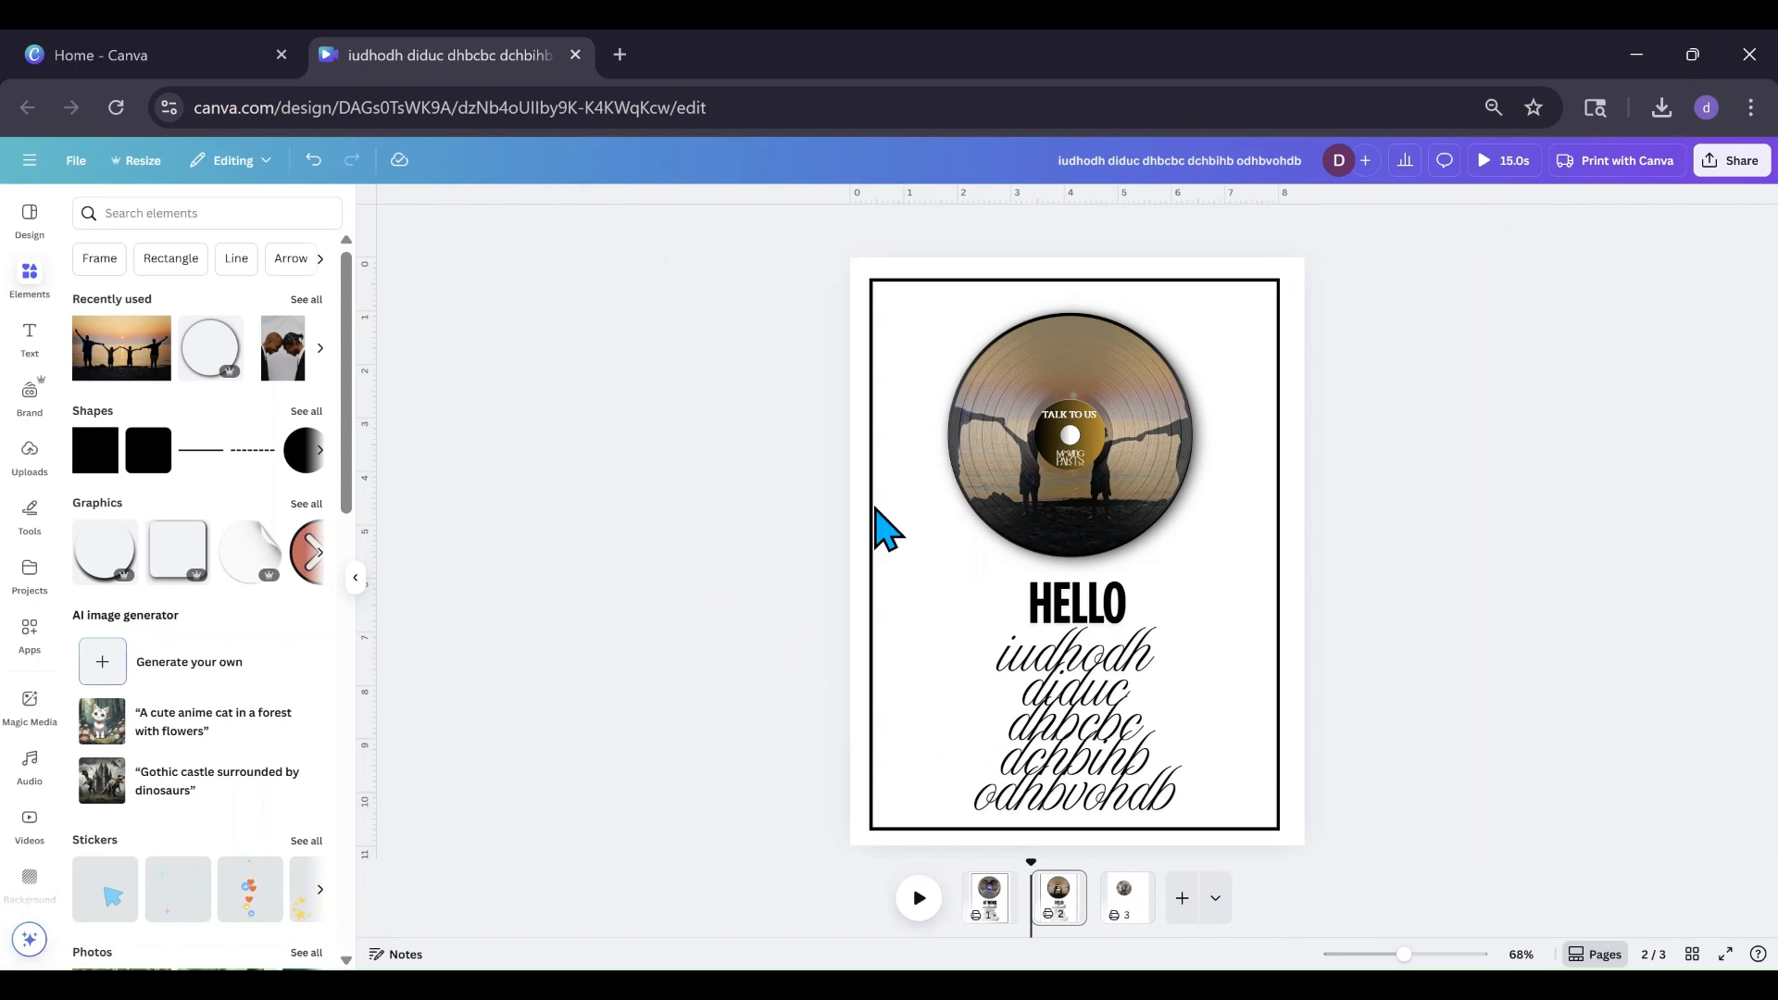
Step: Fill the page border rectangle with the light tan color taken from the sunset photo
{"action": "left_click", "coordinate": [921, 336]}
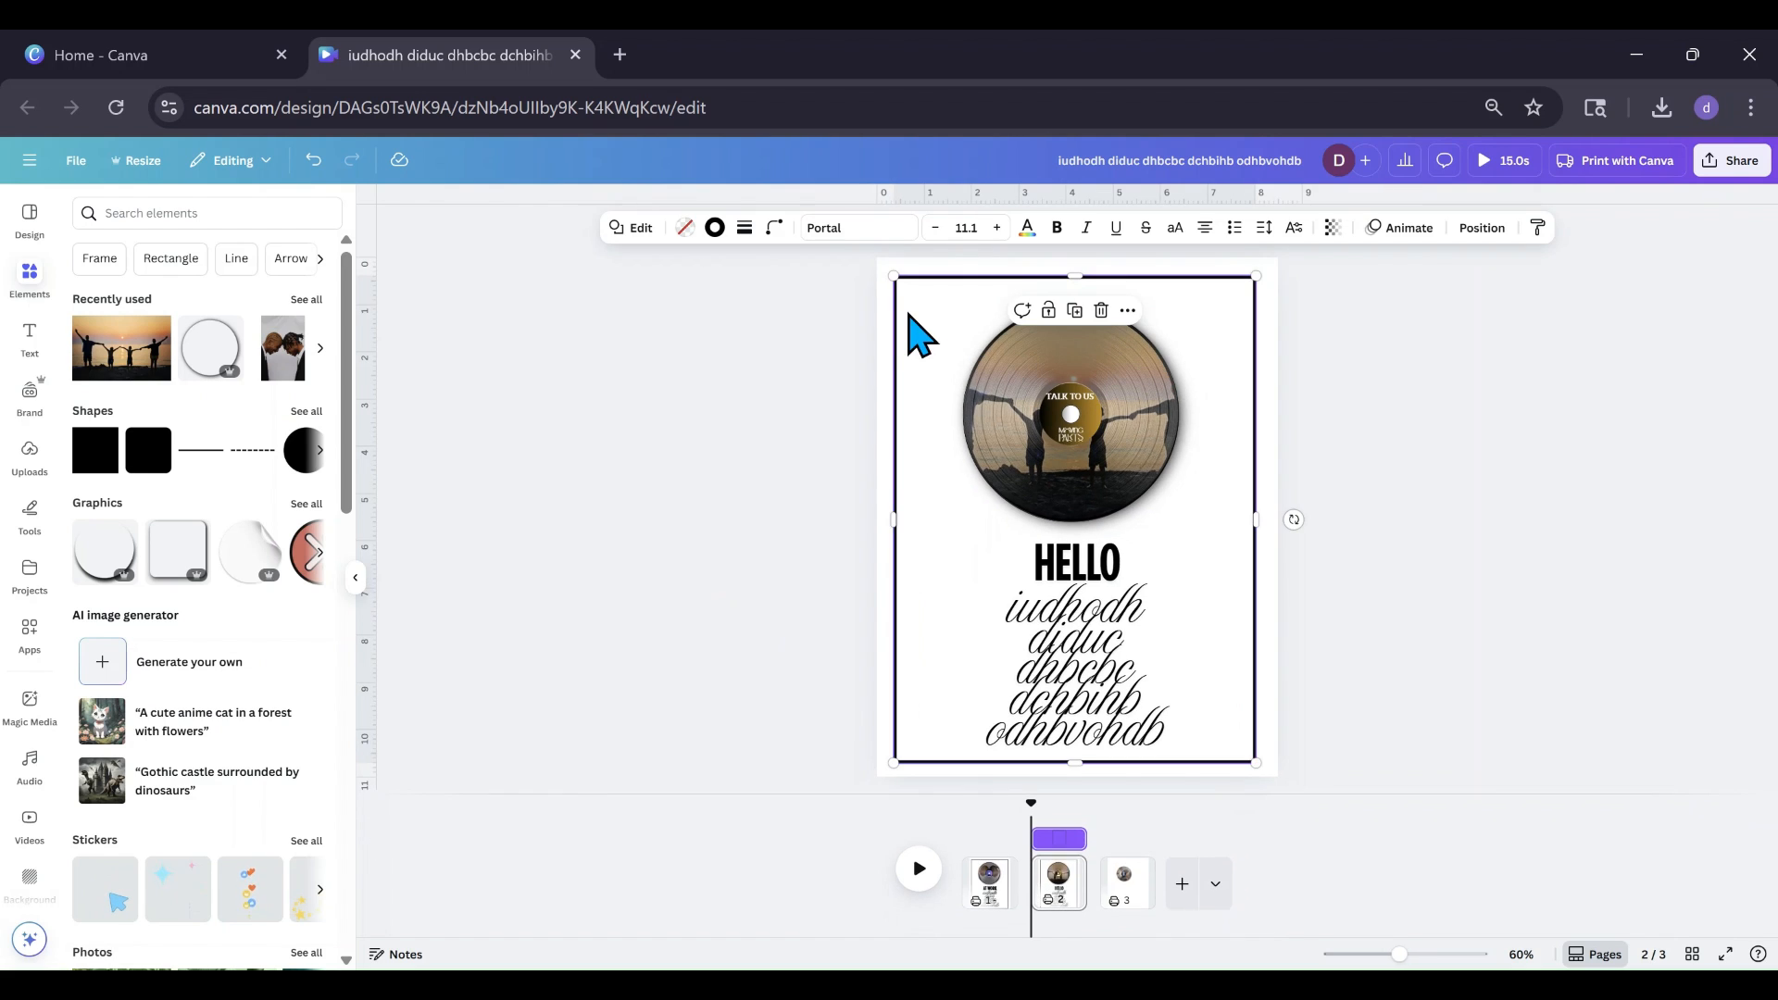
{"action": "left_click", "coordinate": [685, 228]}
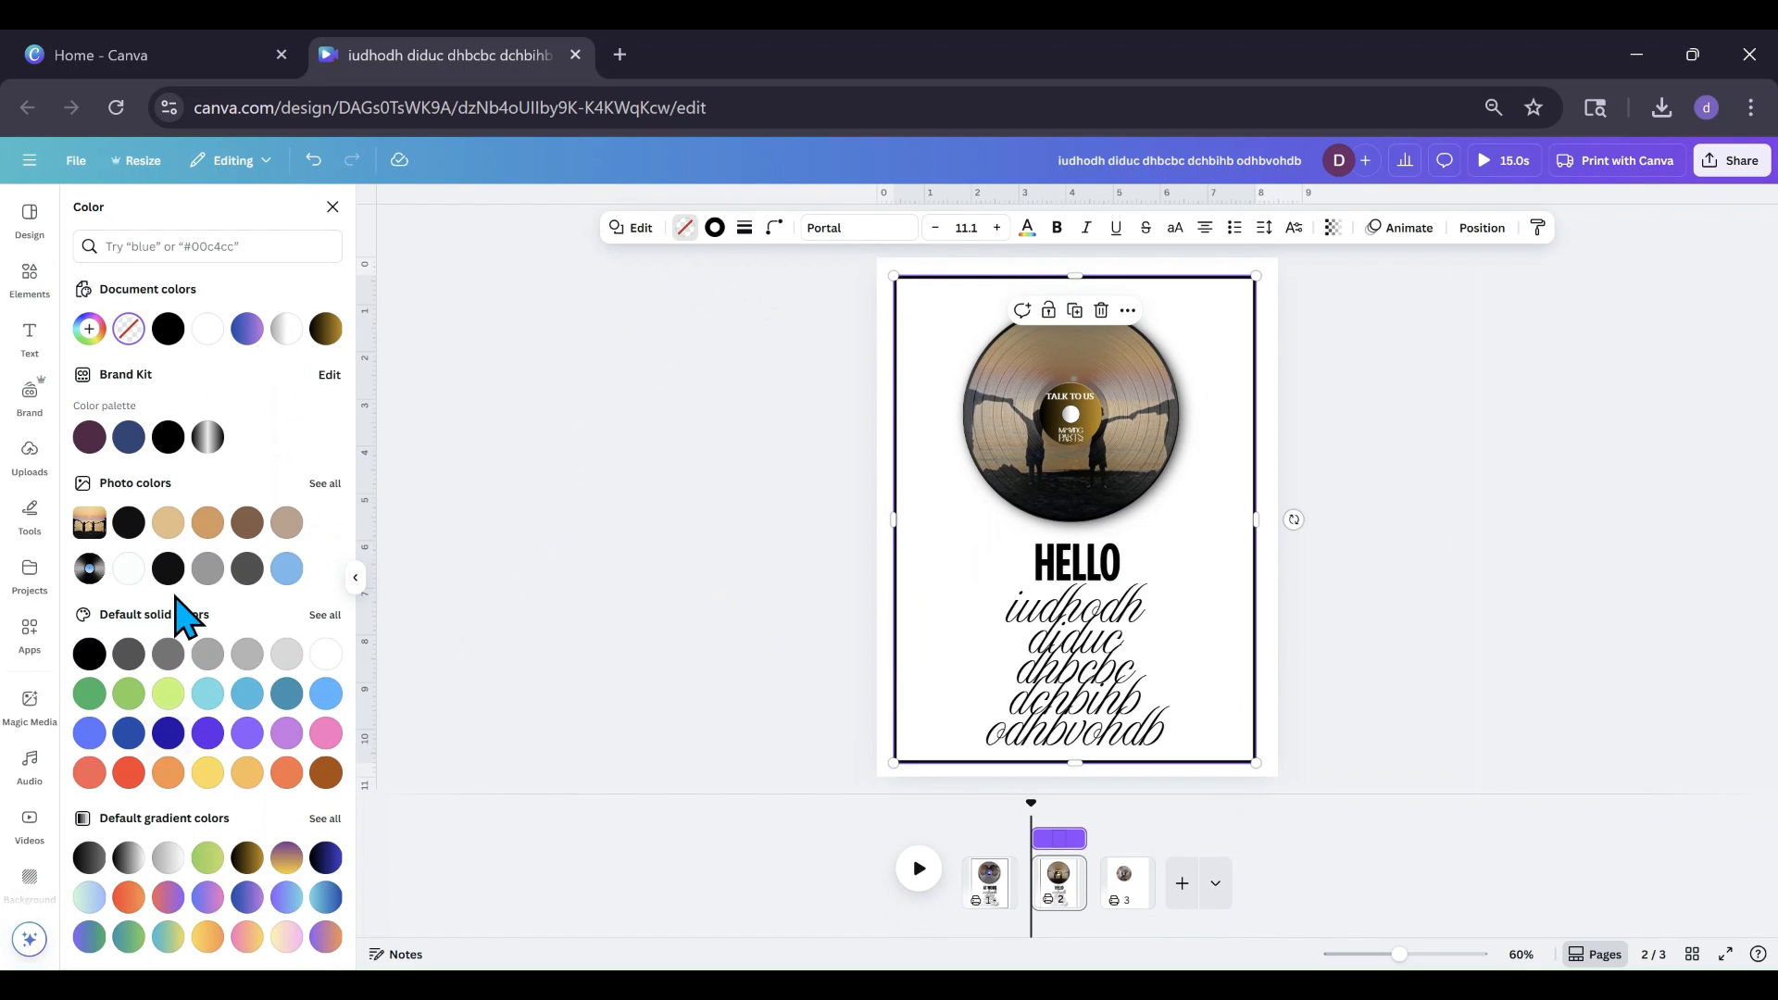
{"action": "left_click", "coordinate": [167, 529]}
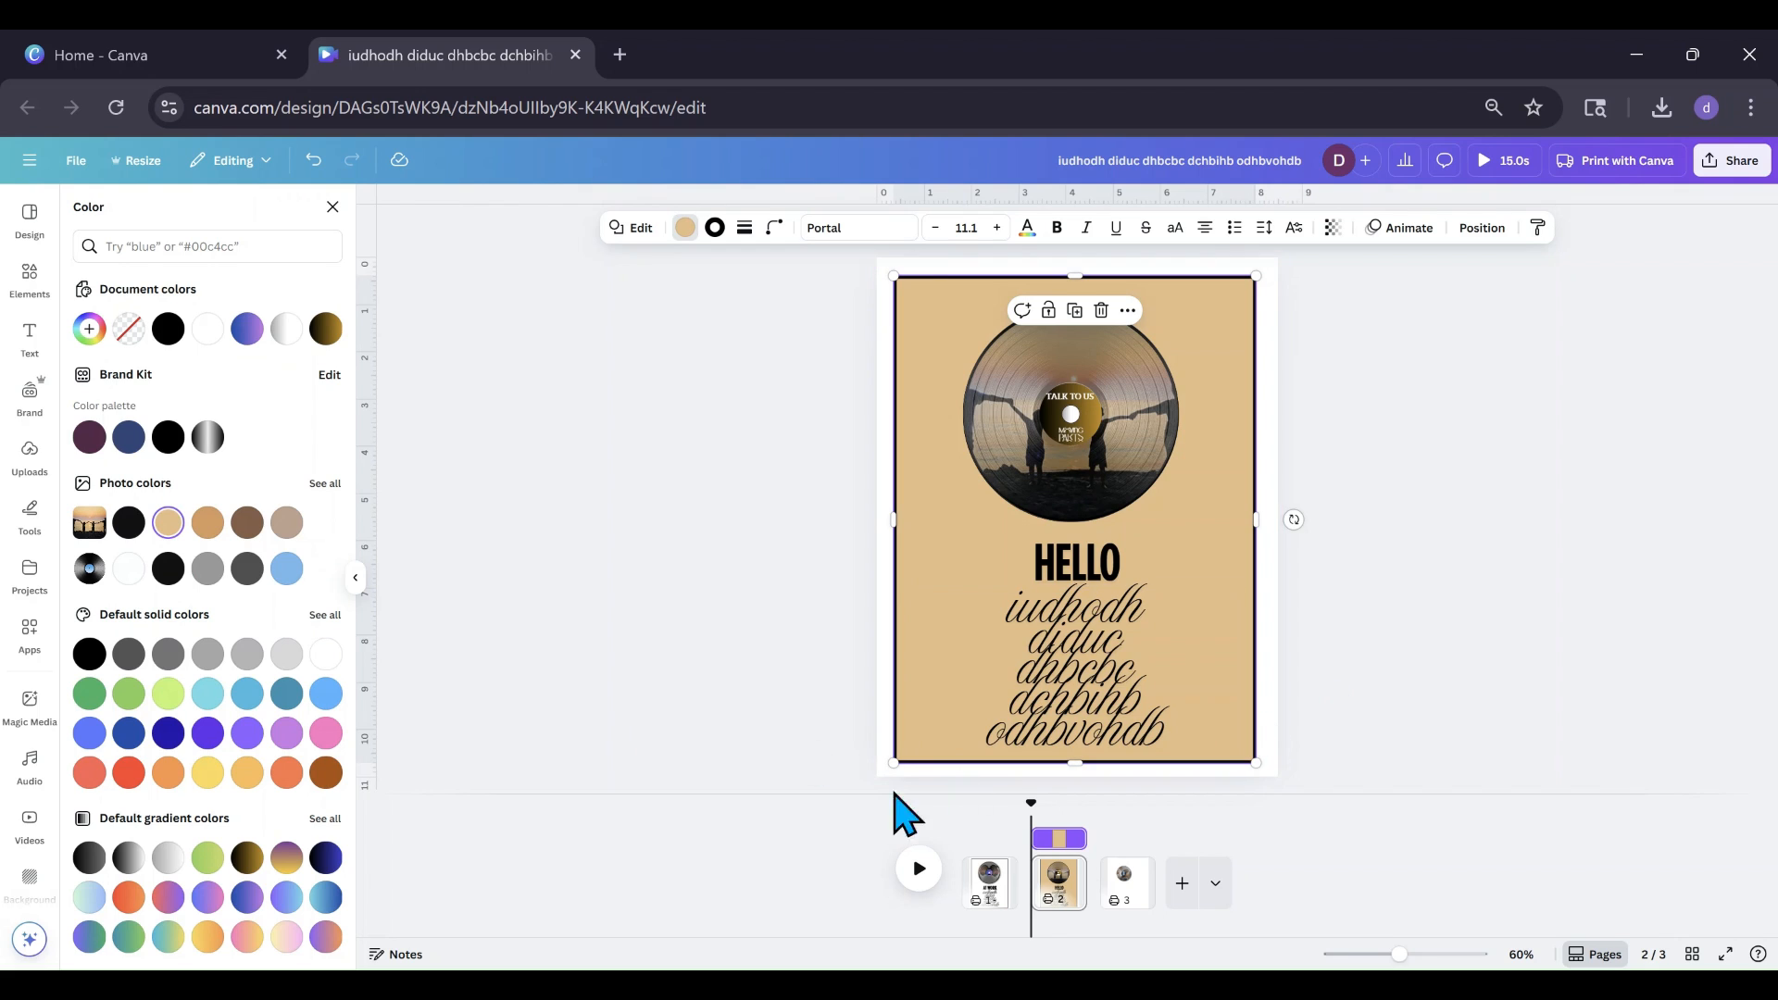
{"action": "key", "text": "Escape"}
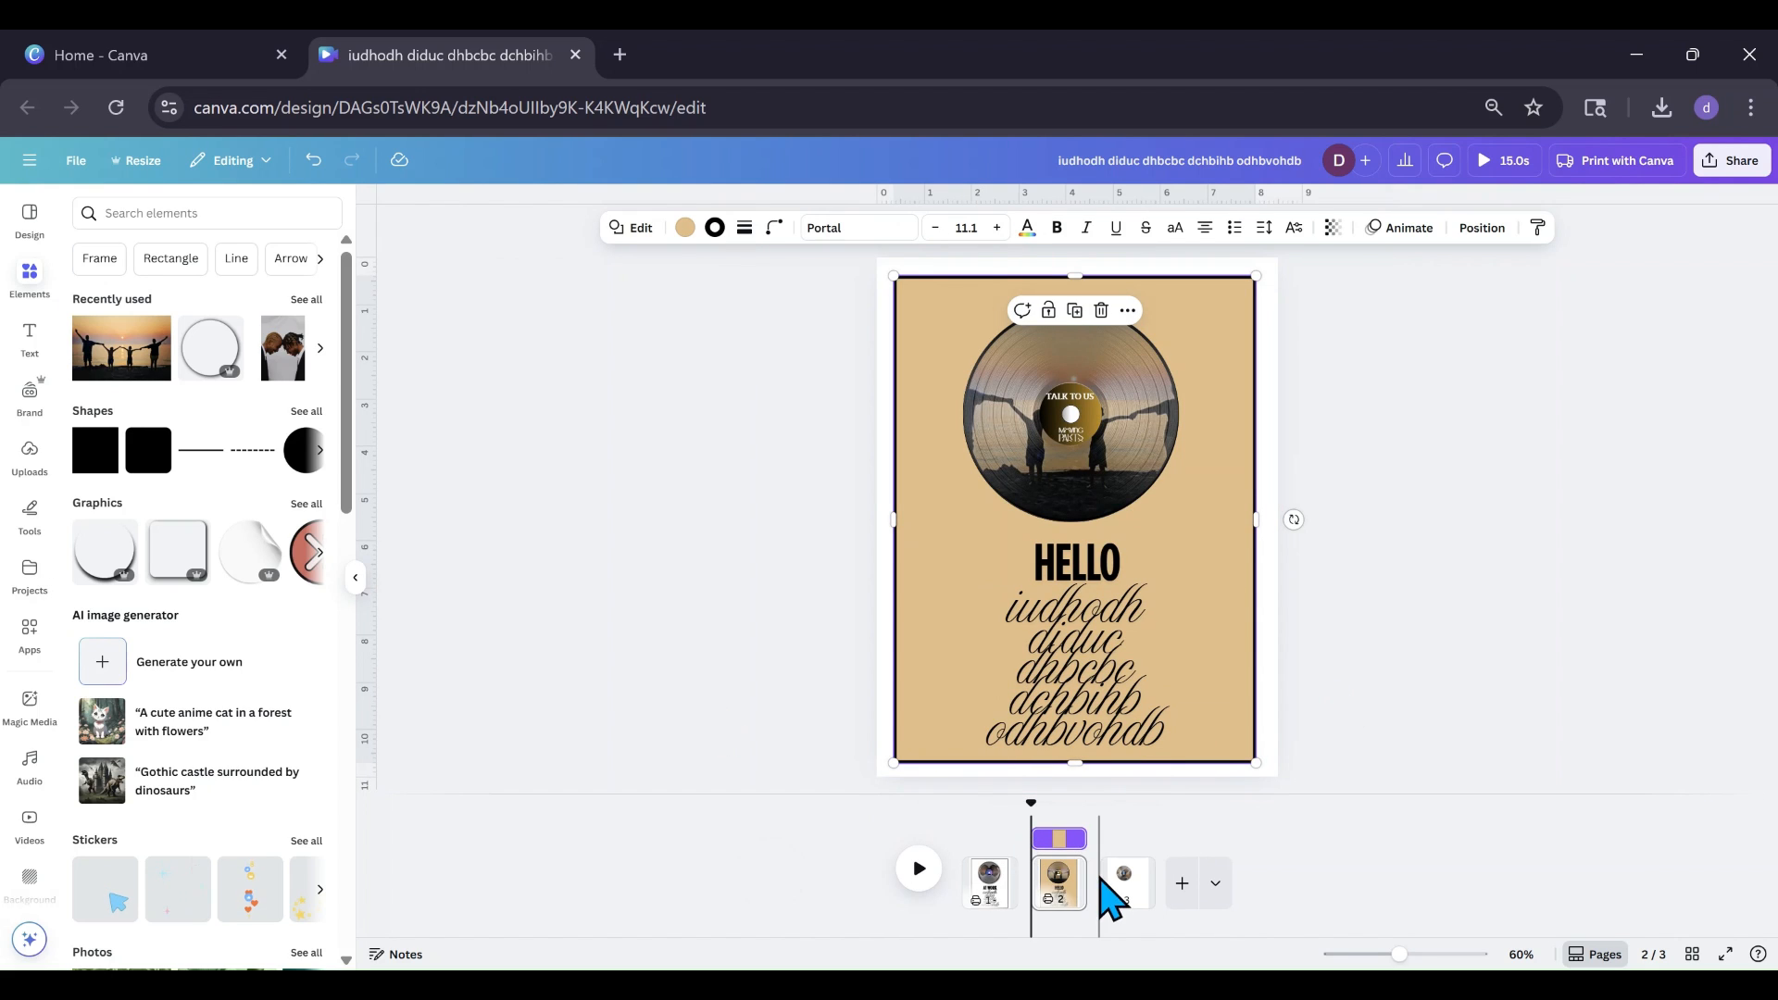
Step: Duplicate the tan poster page and select the border rectangle on the new copy
{"action": "left_click", "coordinate": [1065, 873]}
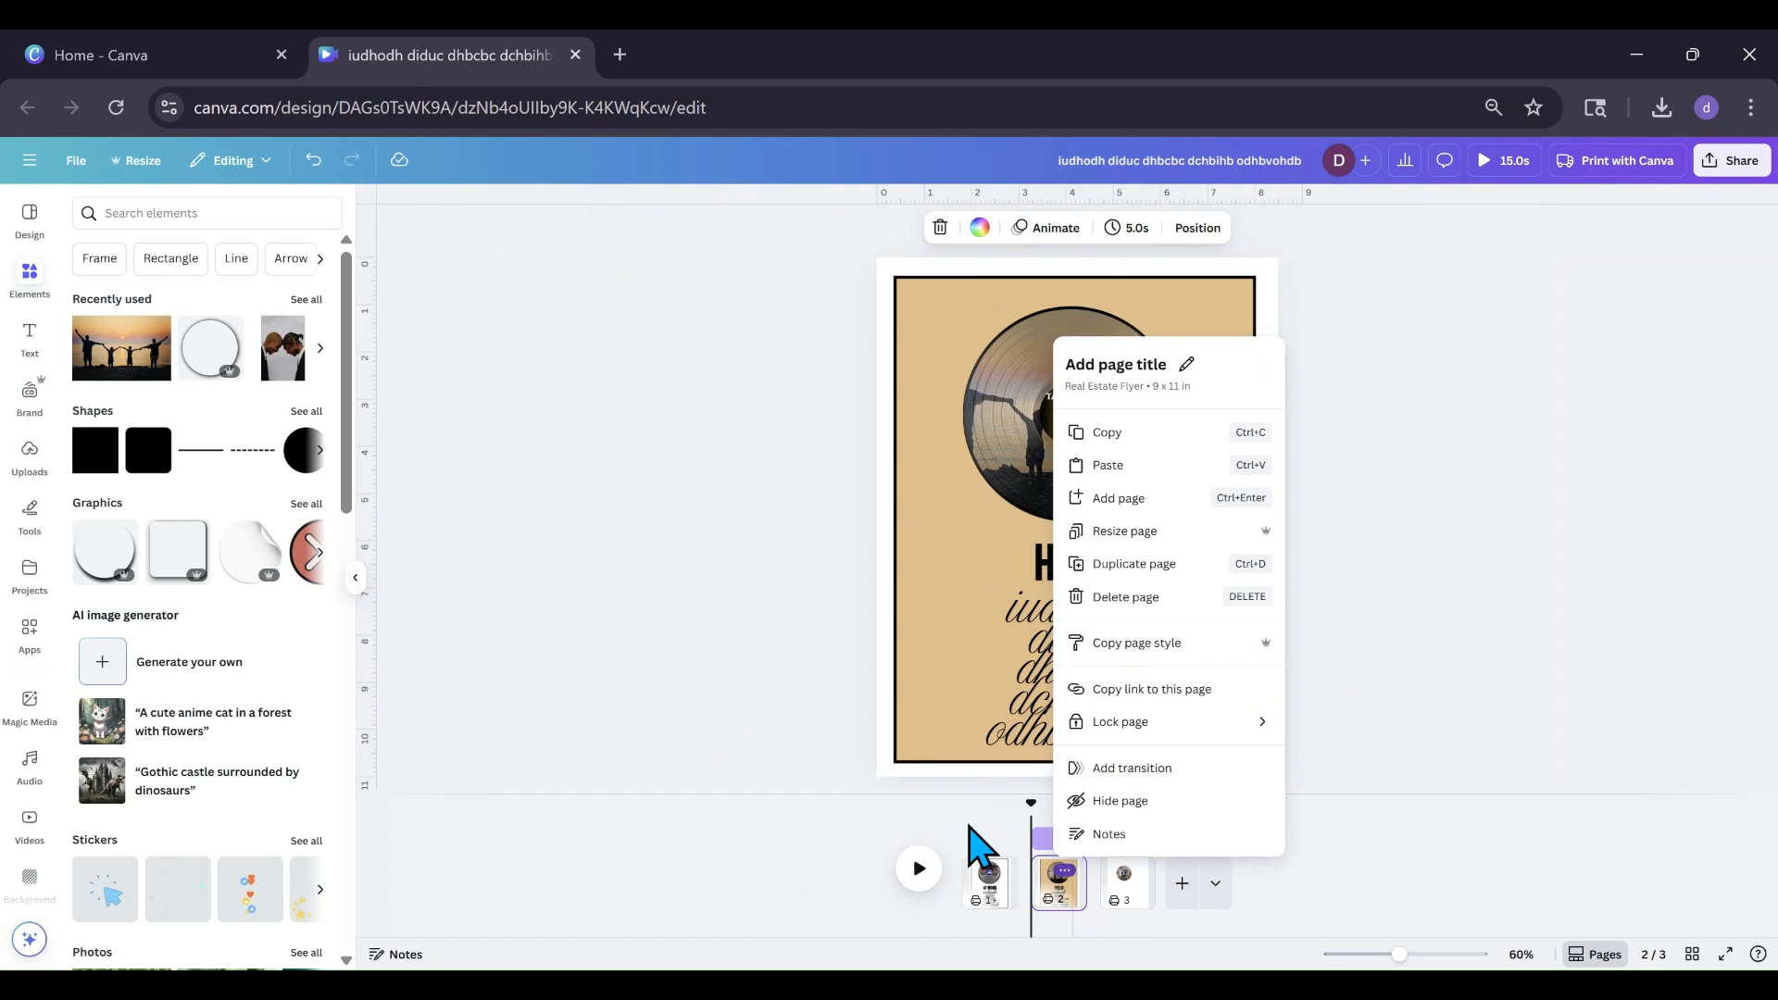
{"action": "left_click", "coordinate": [1137, 566]}
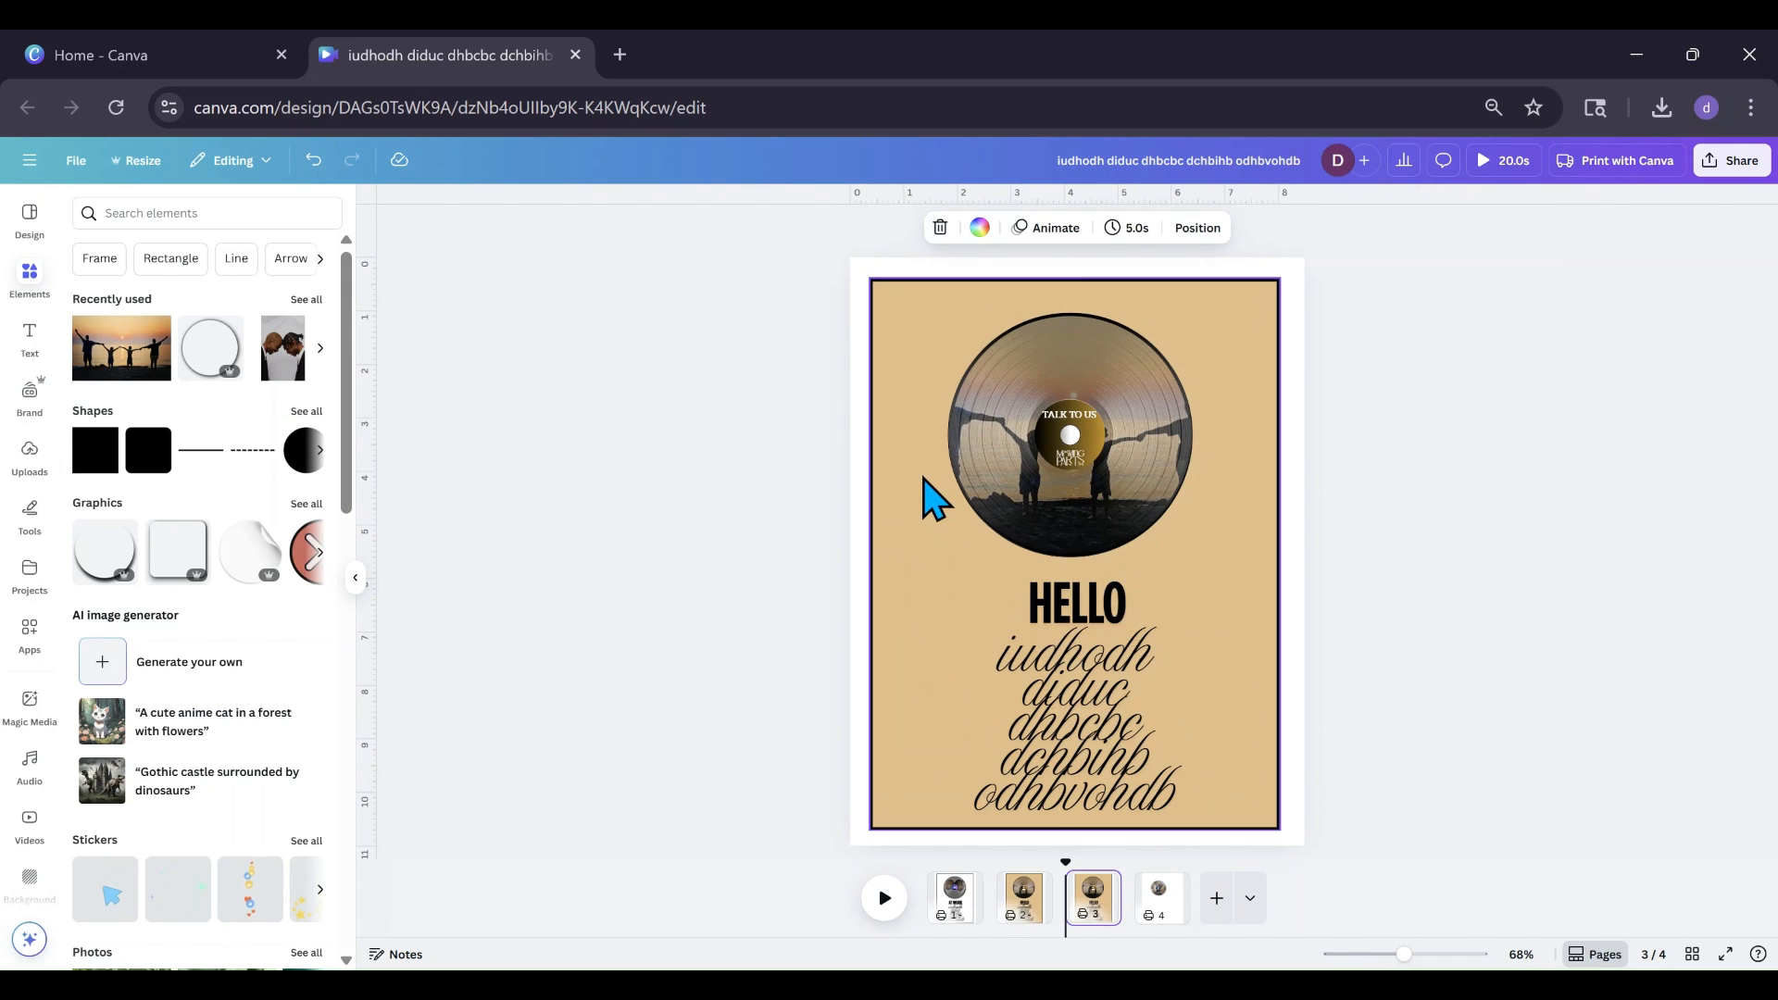
{"action": "left_click", "coordinate": [912, 474]}
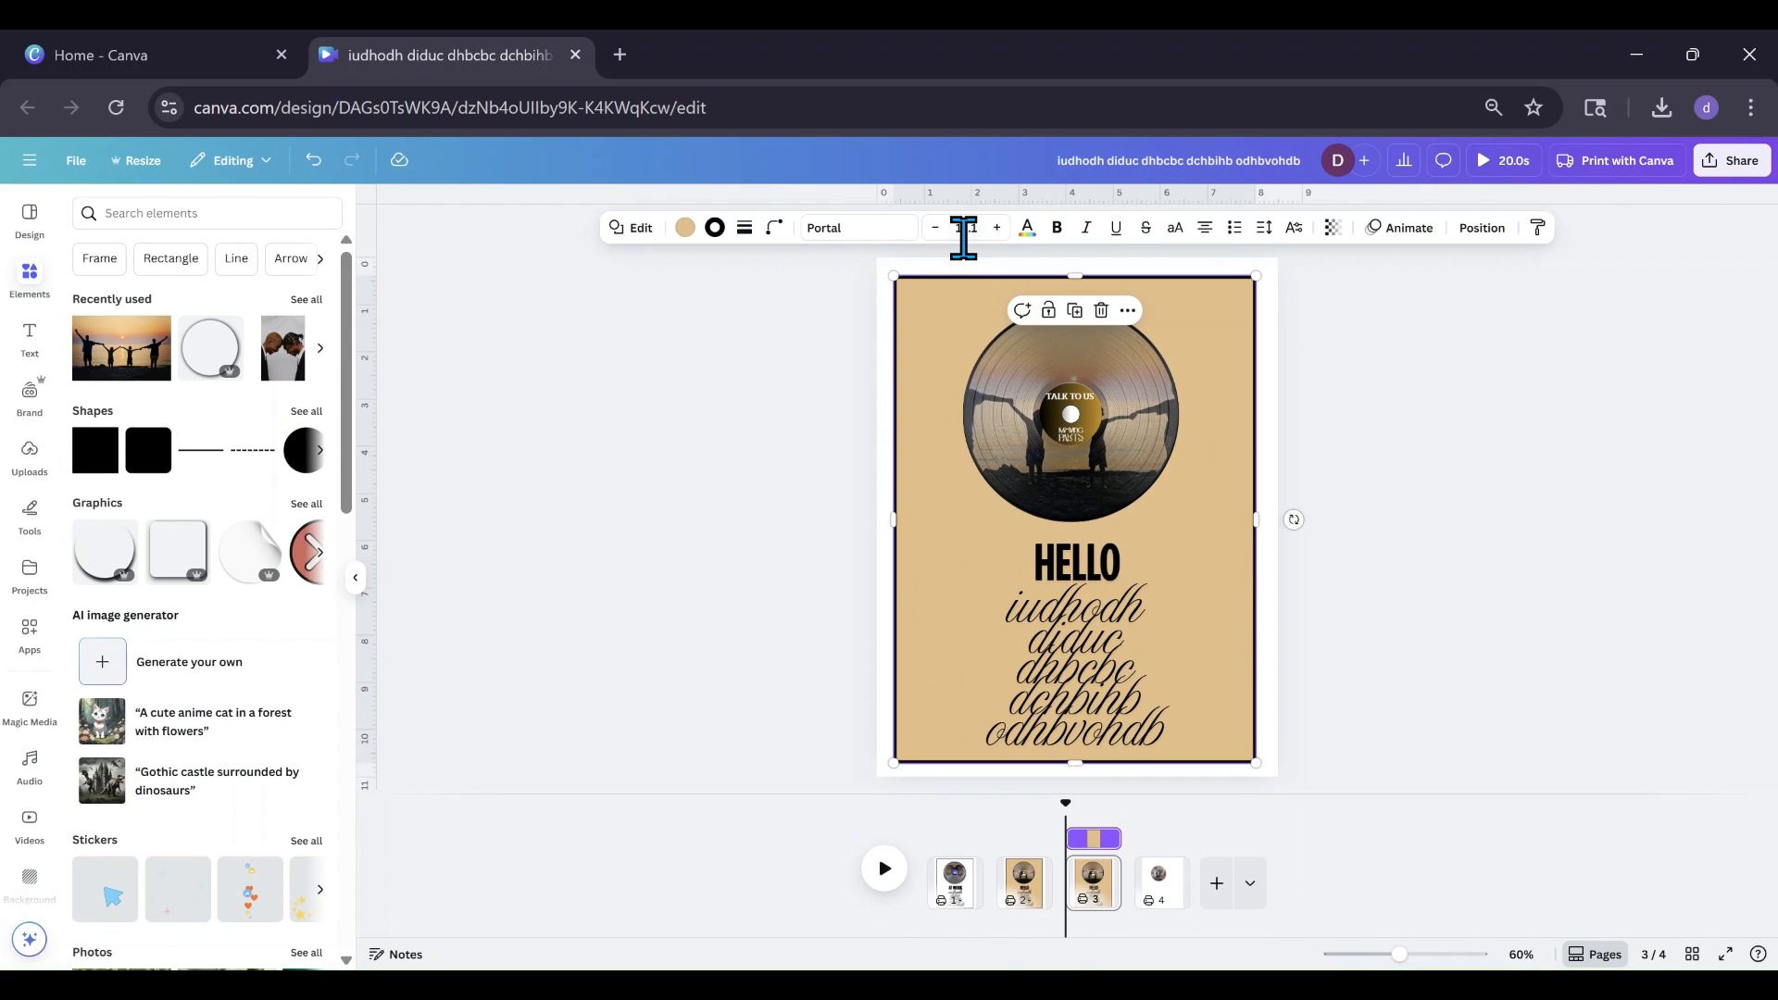
{"action": "left_click", "coordinate": [946, 445]}
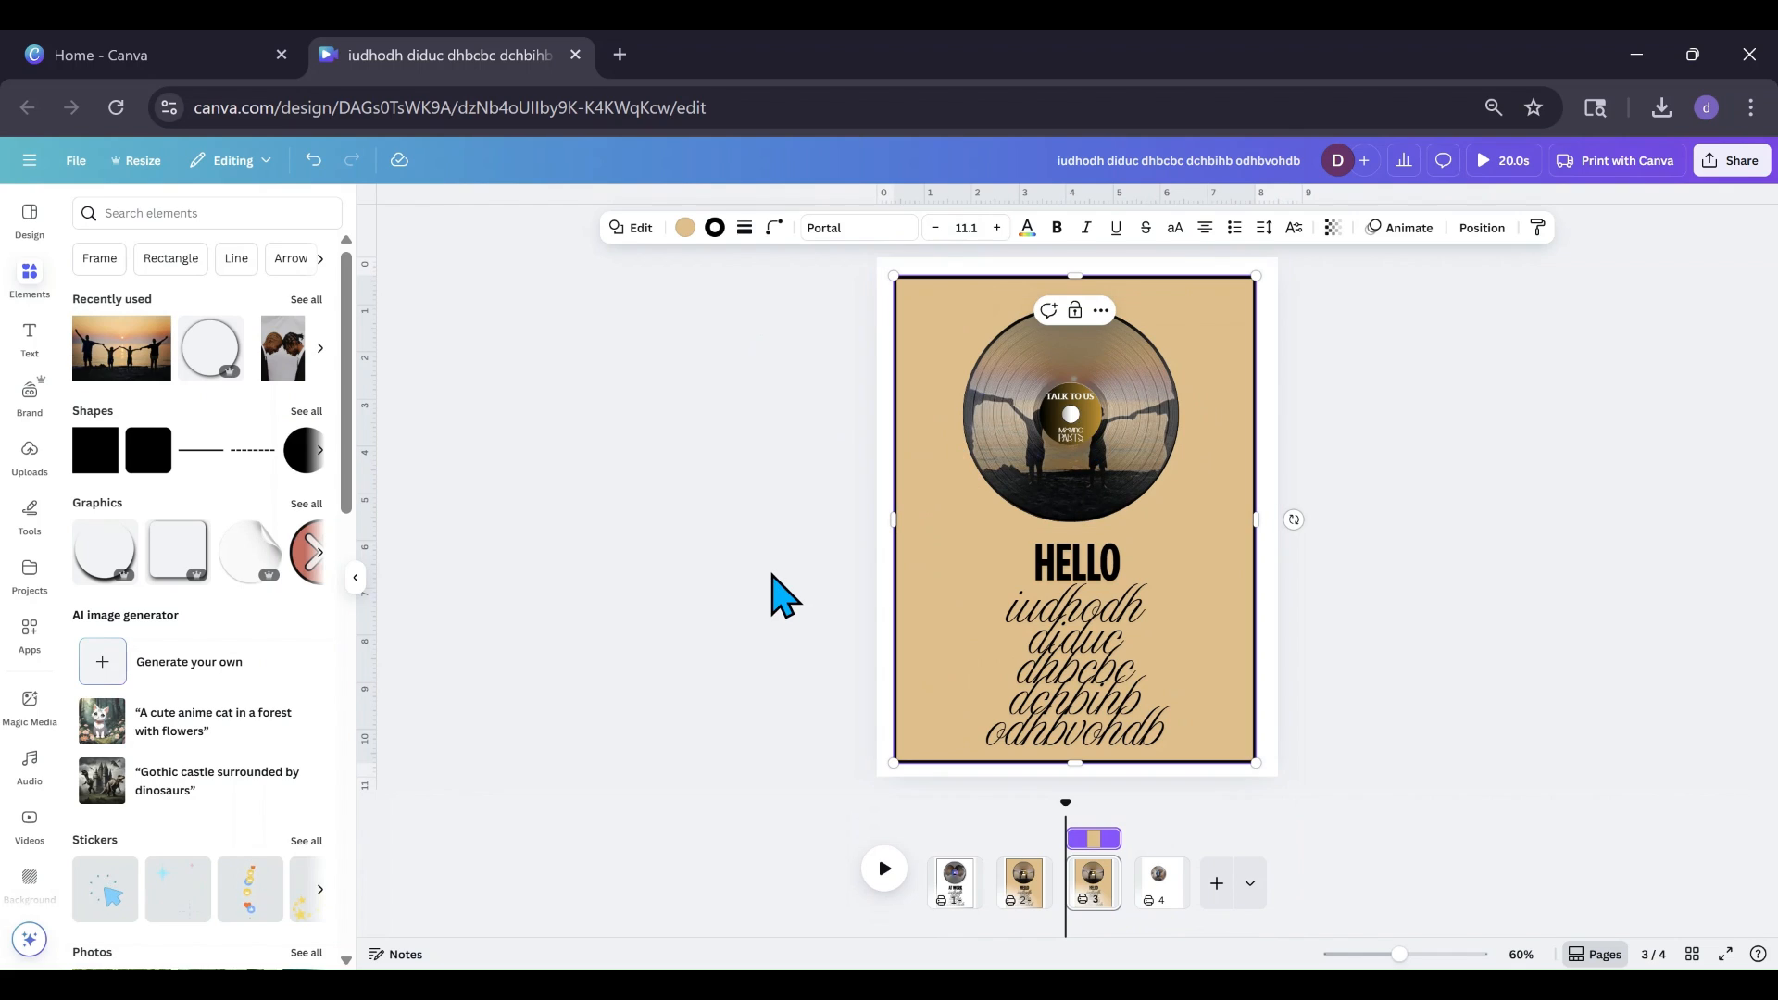